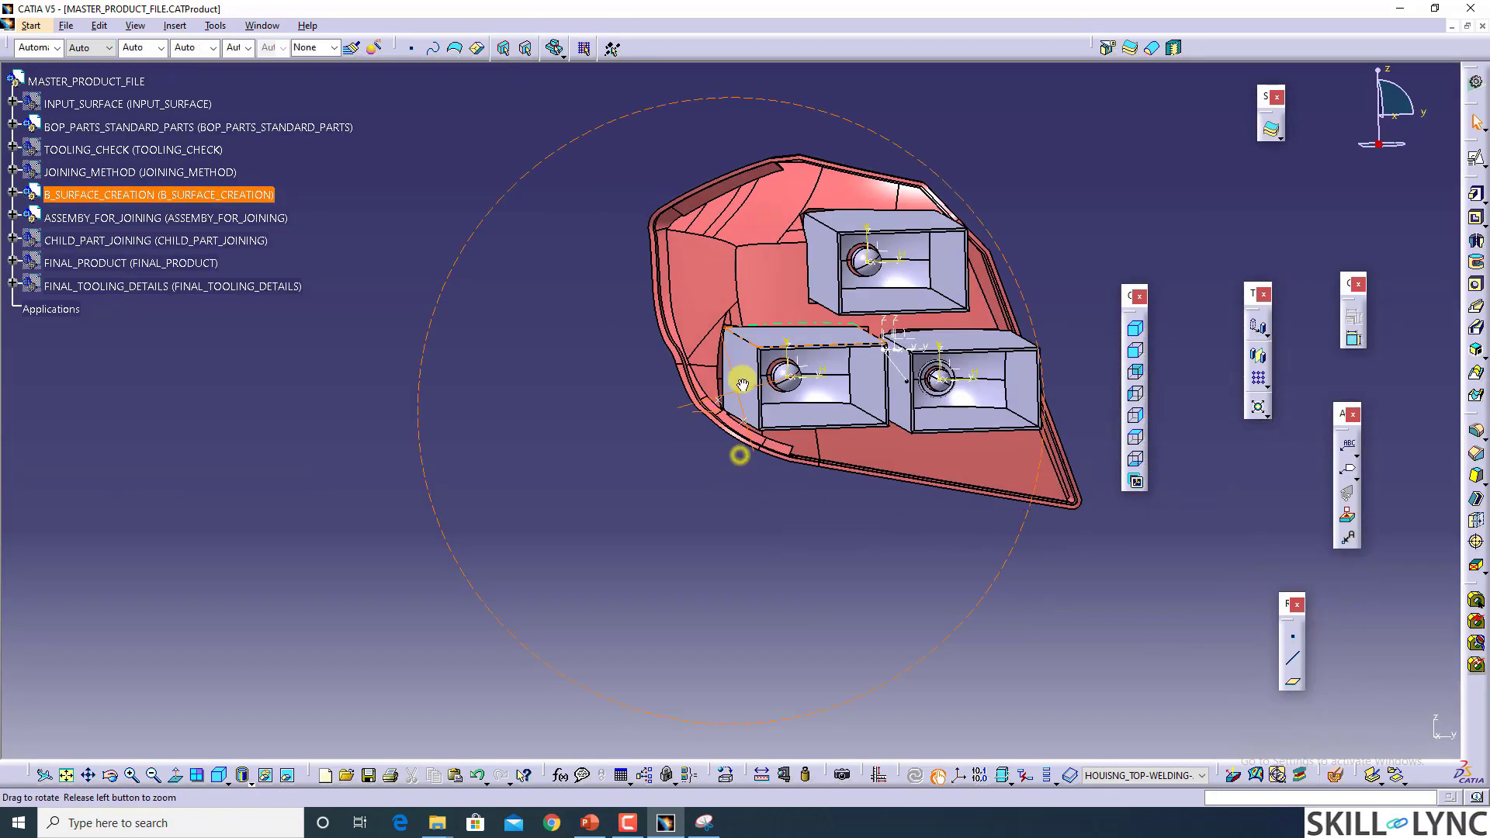
Step: Show the LENS_JOINING part under ASSEMBY_FOR_JOINING and make MASTER_PRODUCT_FILE the active product
left_click(13, 216)
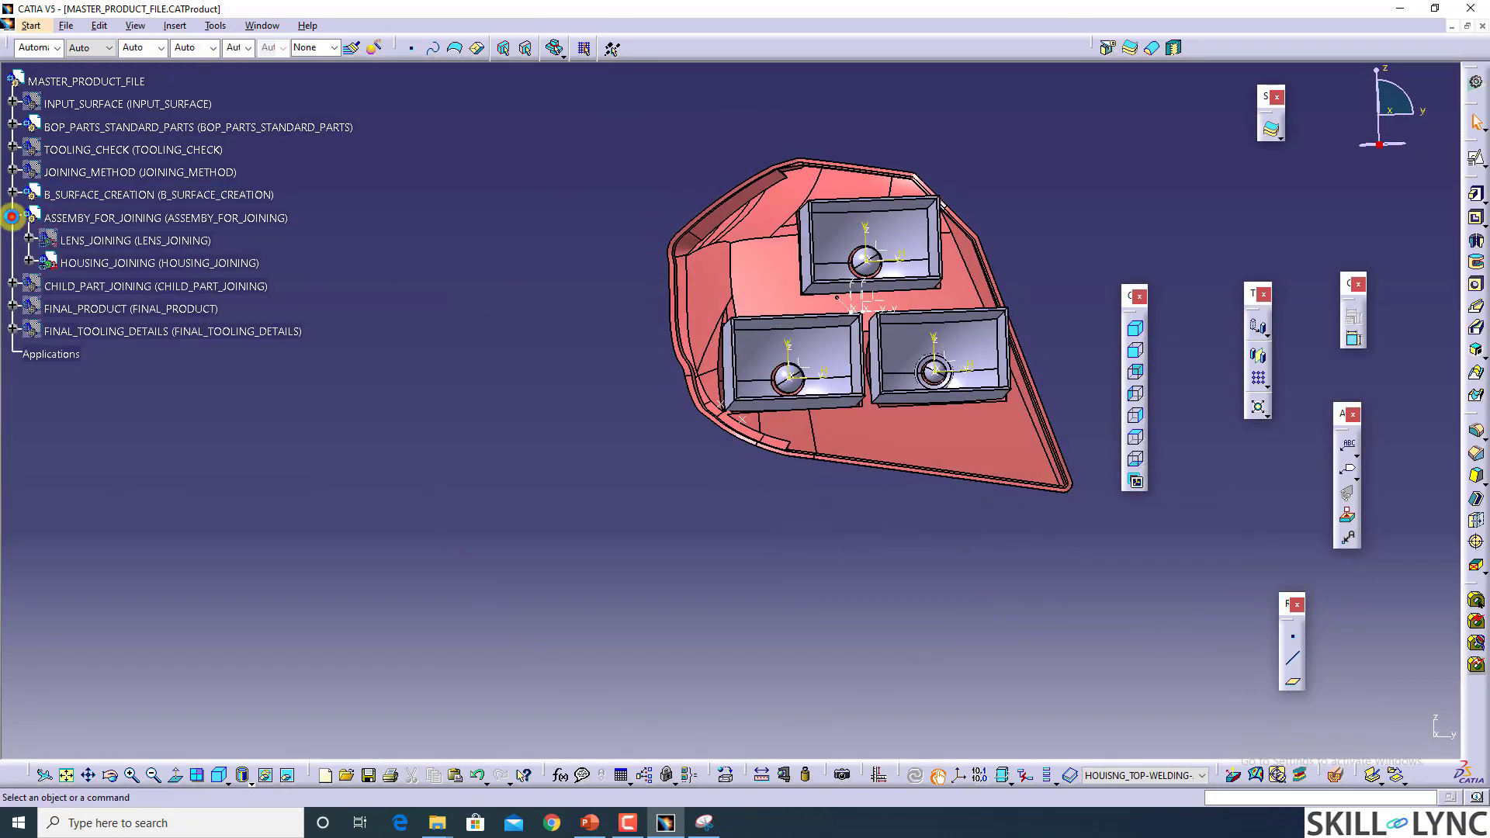
right_click(97, 241)
left_click(211, 273)
middle_click_drag(889, 426, 85, 223)
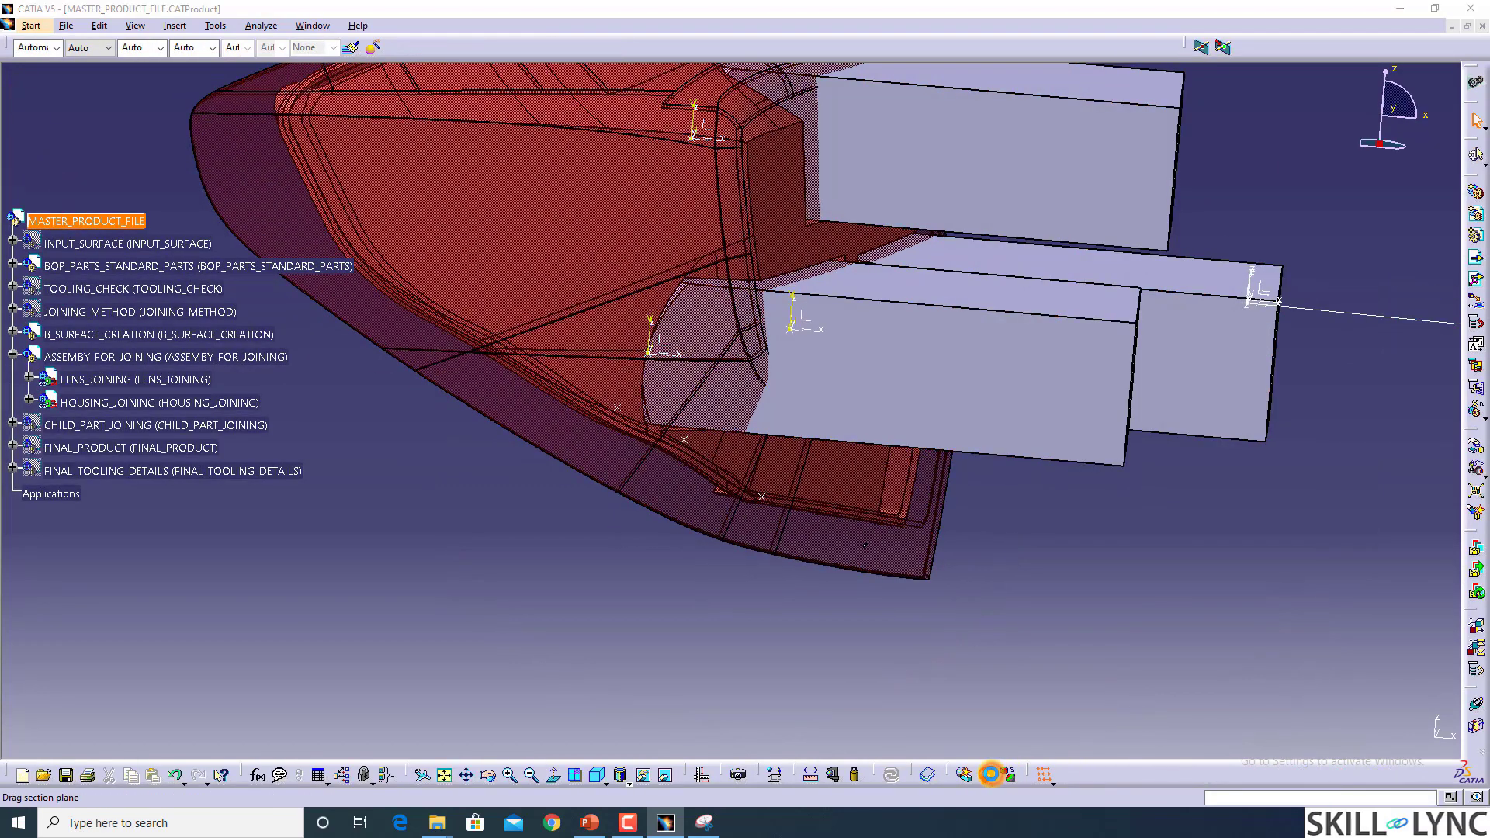
Step: Start a section through the whole lamp assembly and set its normal constraint to Z
left_click(990, 774)
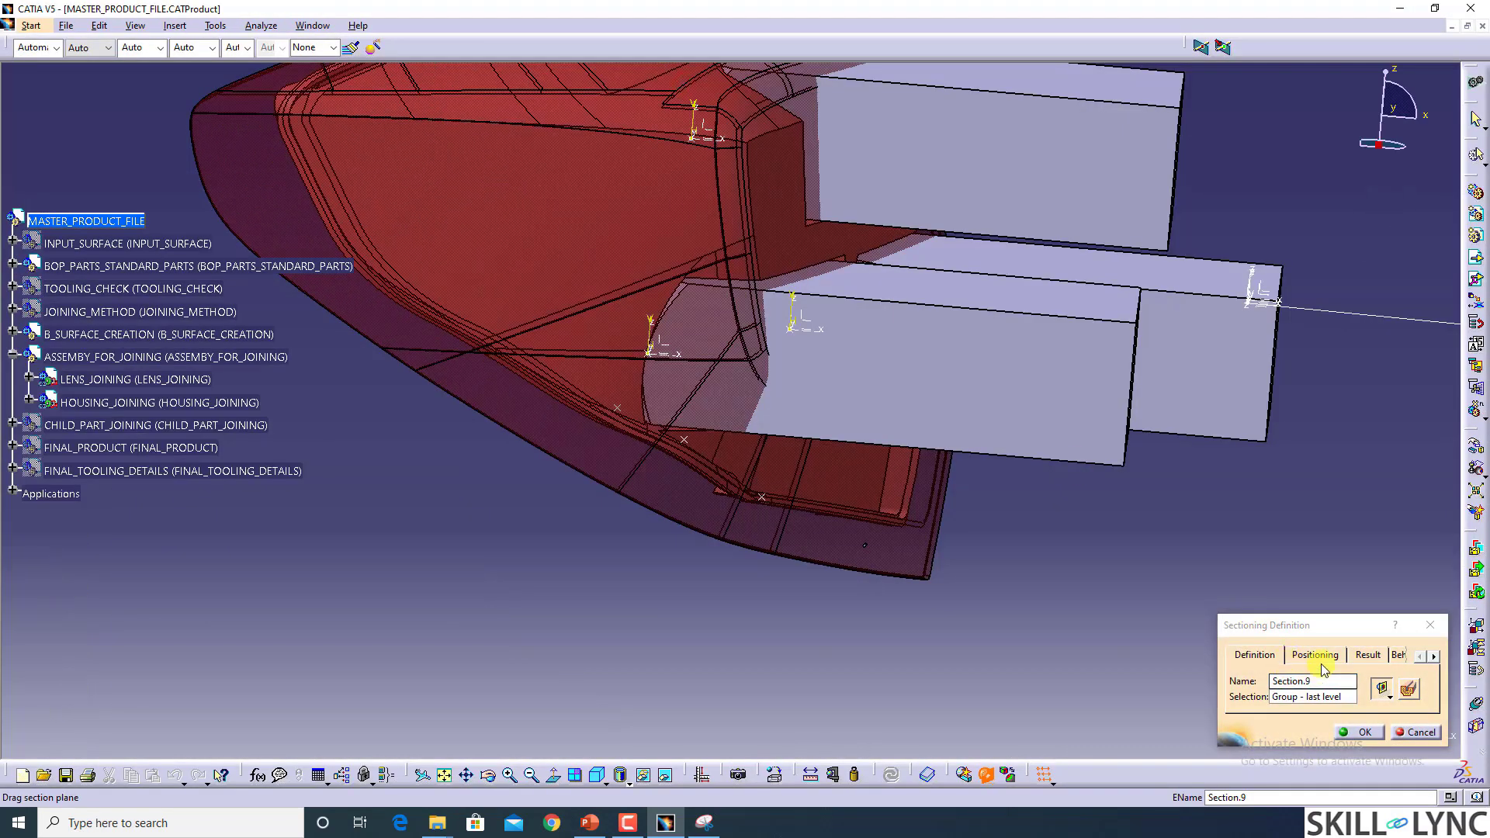
left_click(1319, 656)
middle_click_drag(885, 313, 824, 425)
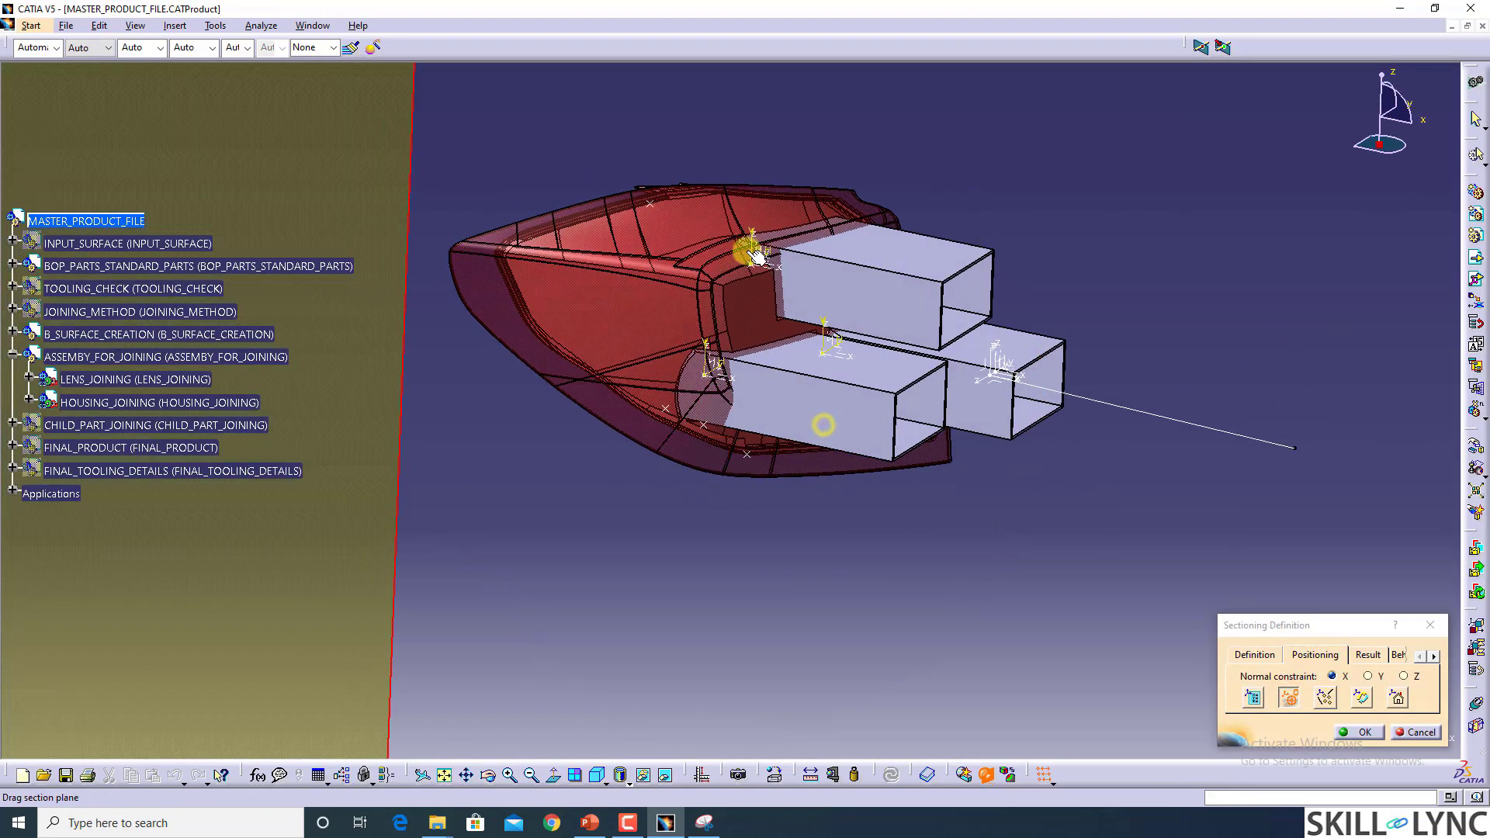
left_click(848, 293)
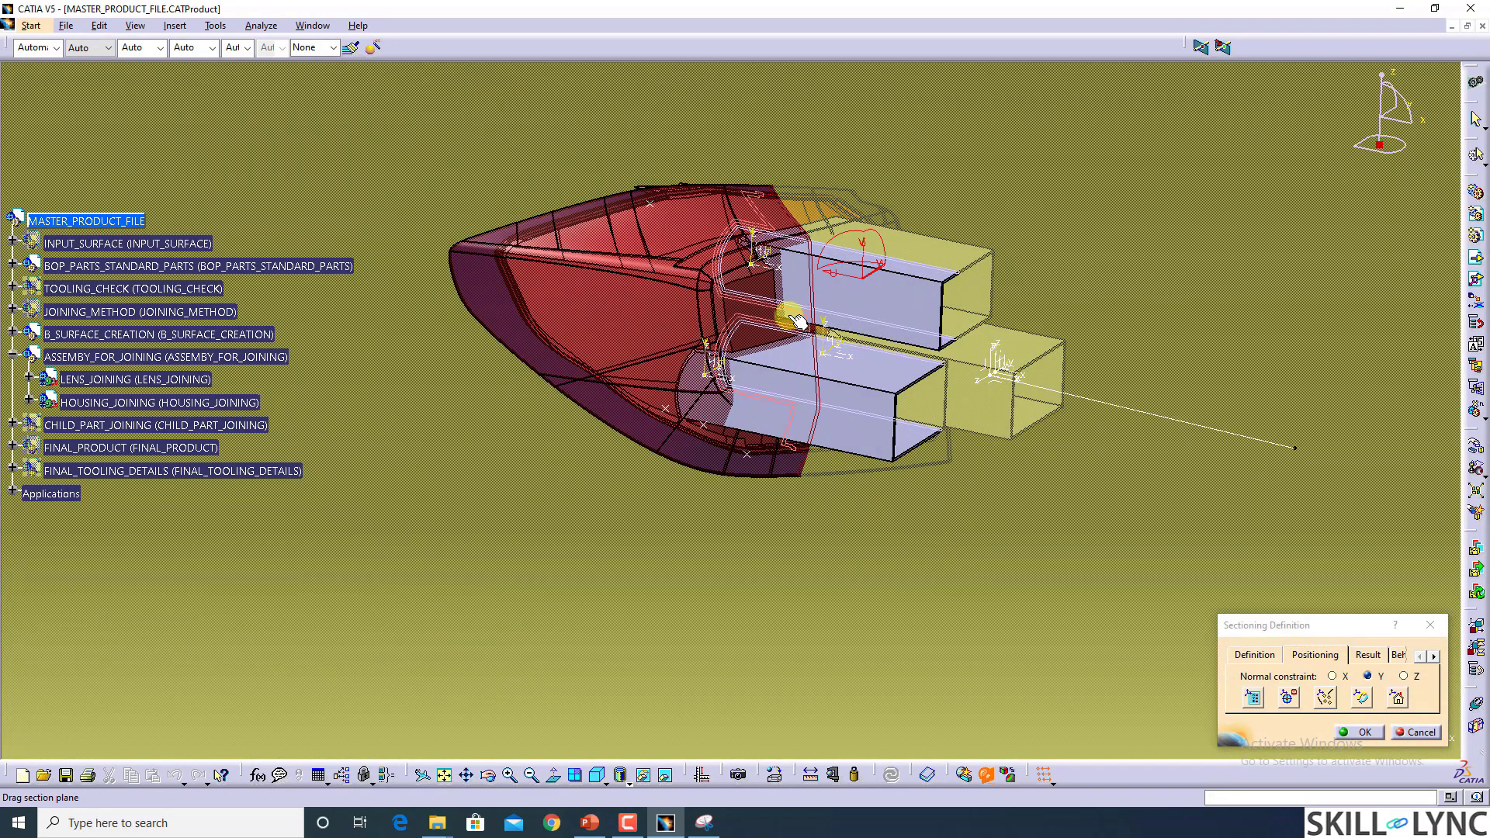
middle_click_drag(798, 320, 1087, 583)
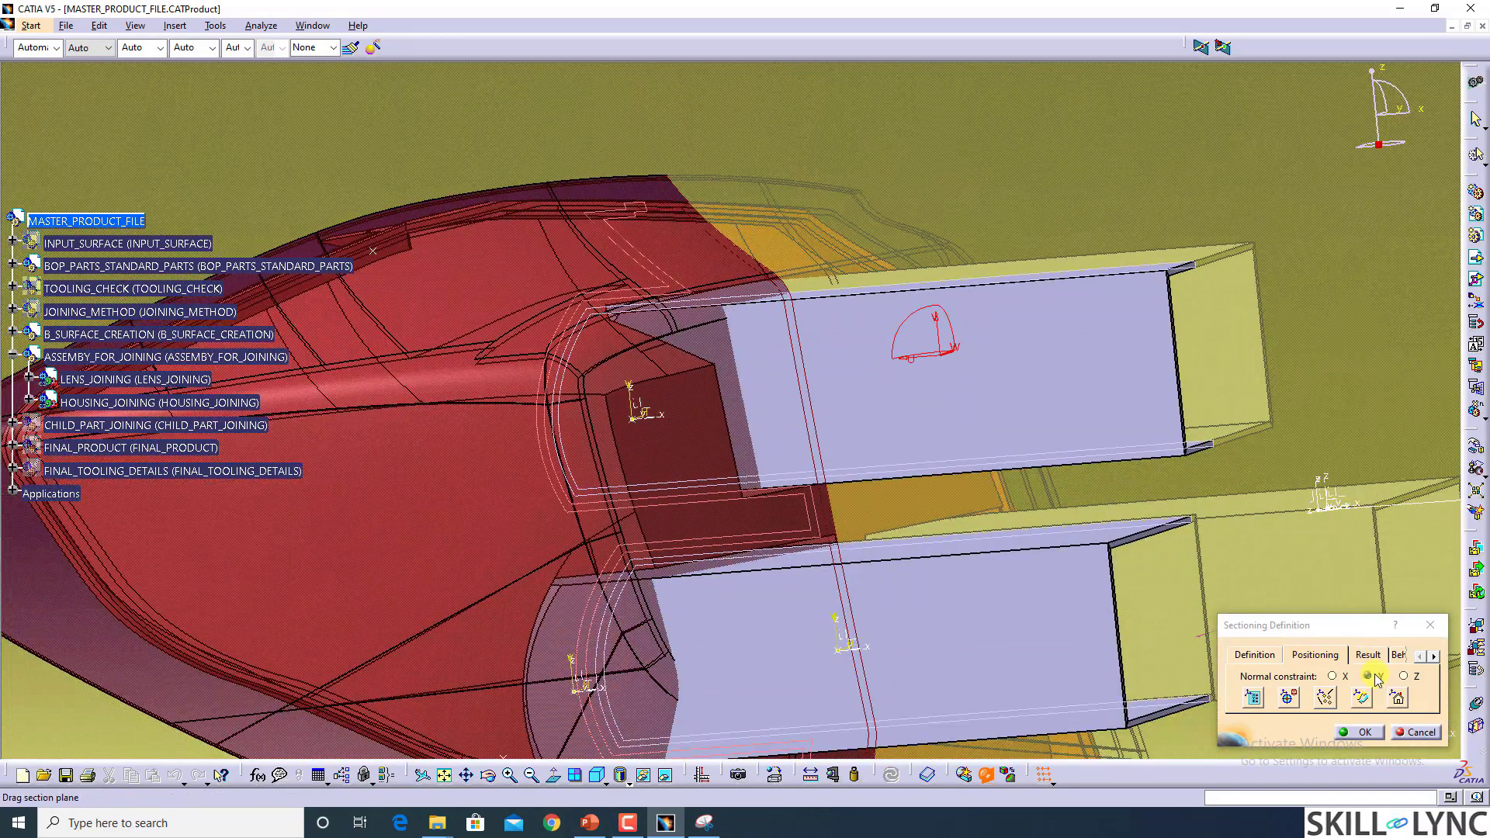
left_click(1410, 677)
Step: Move the section plane through the side wall of the lens and housing, cut the model there, and examine the joint
middle_click_drag(859, 474, 769, 592)
left_click_drag(768, 592, 603, 645)
middle_click_drag(603, 645, 1149, 472)
middle_click_drag(729, 367, 790, 355)
middle_click_drag(885, 259, 802, 408)
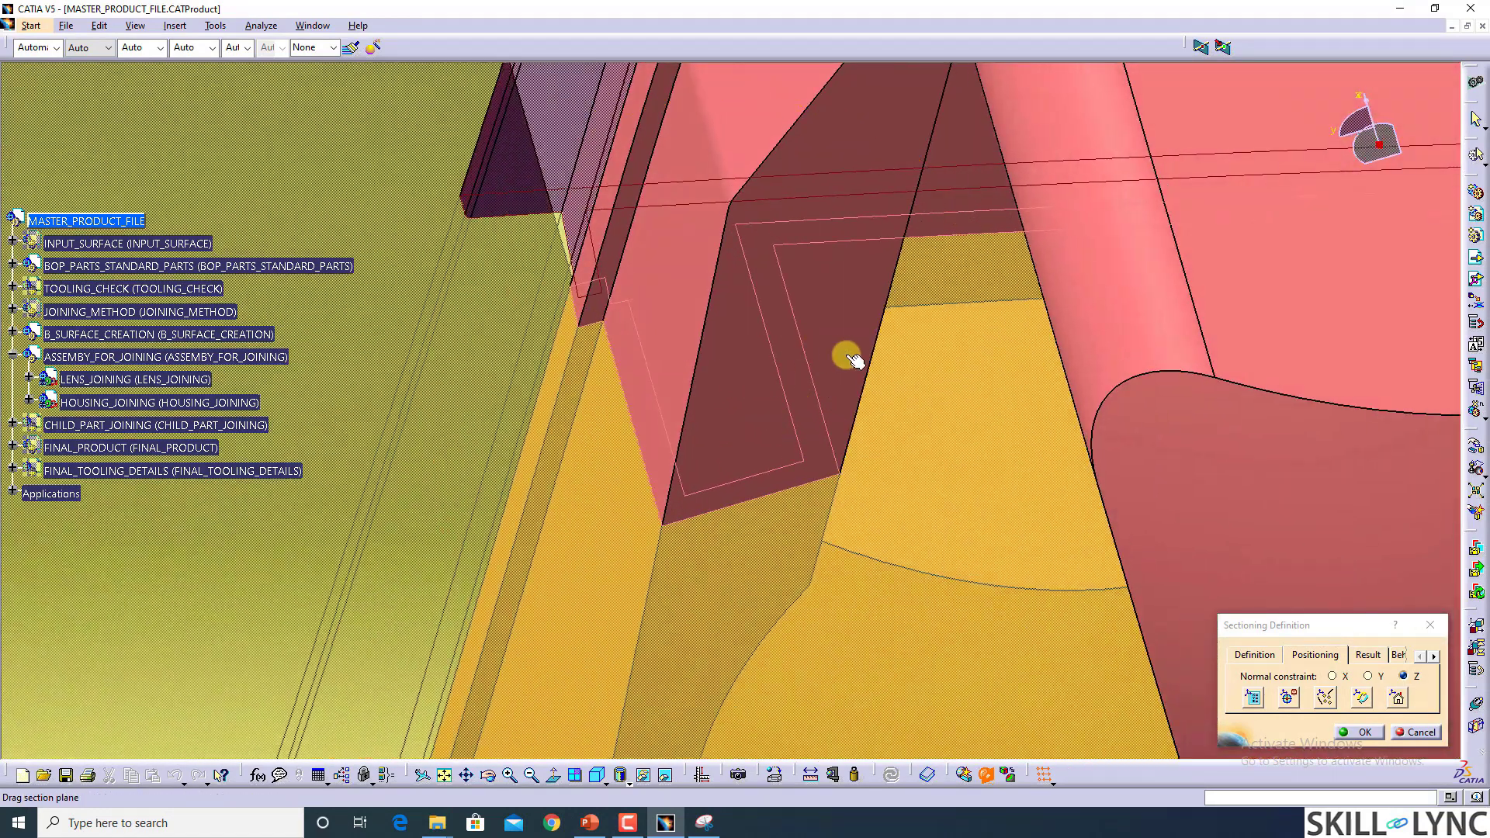
middle_click_drag(858, 358, 813, 425)
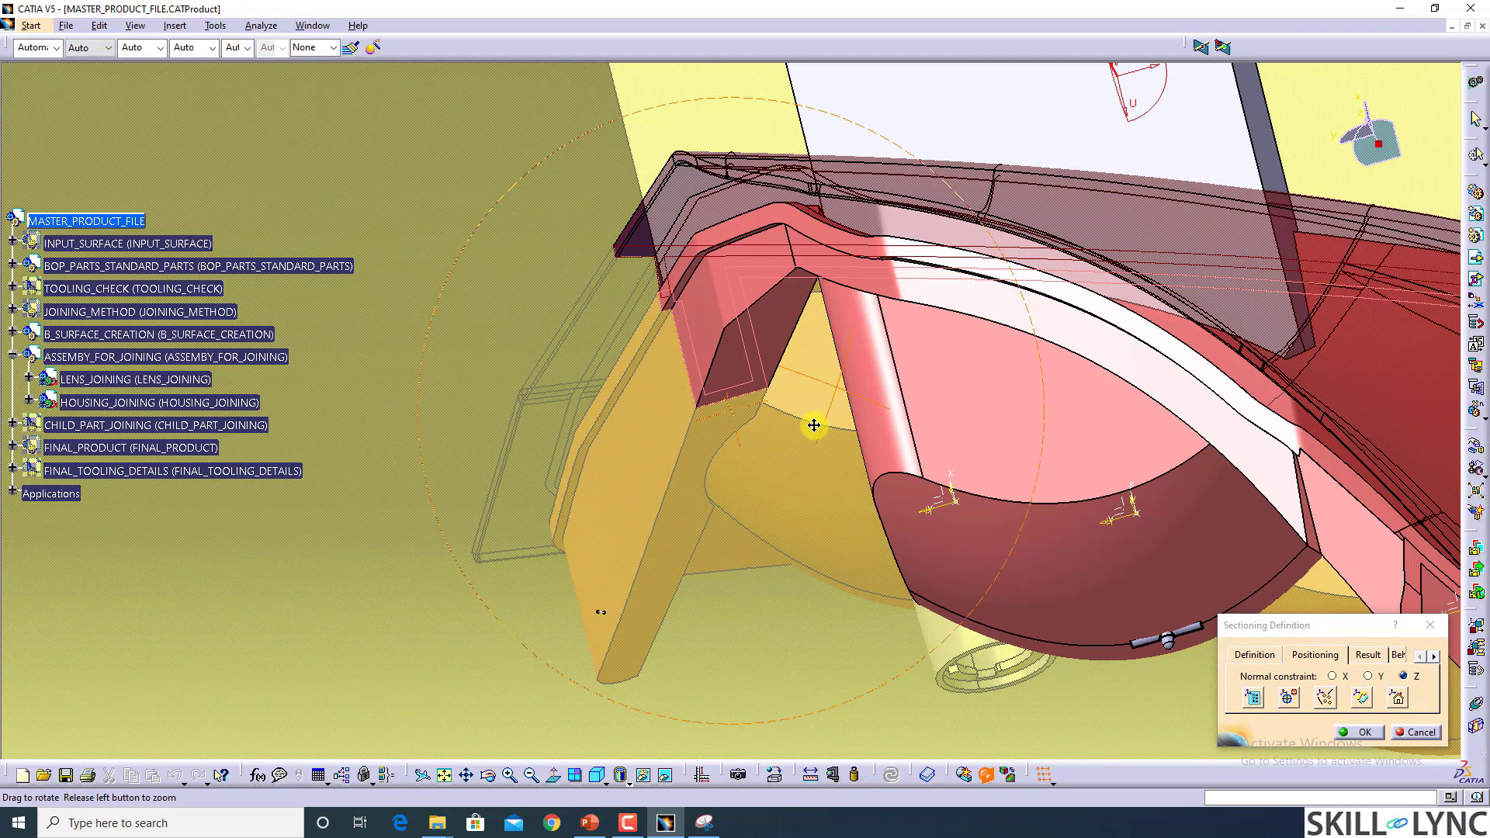
middle_click_drag(814, 425, 1259, 666)
left_click(1264, 656)
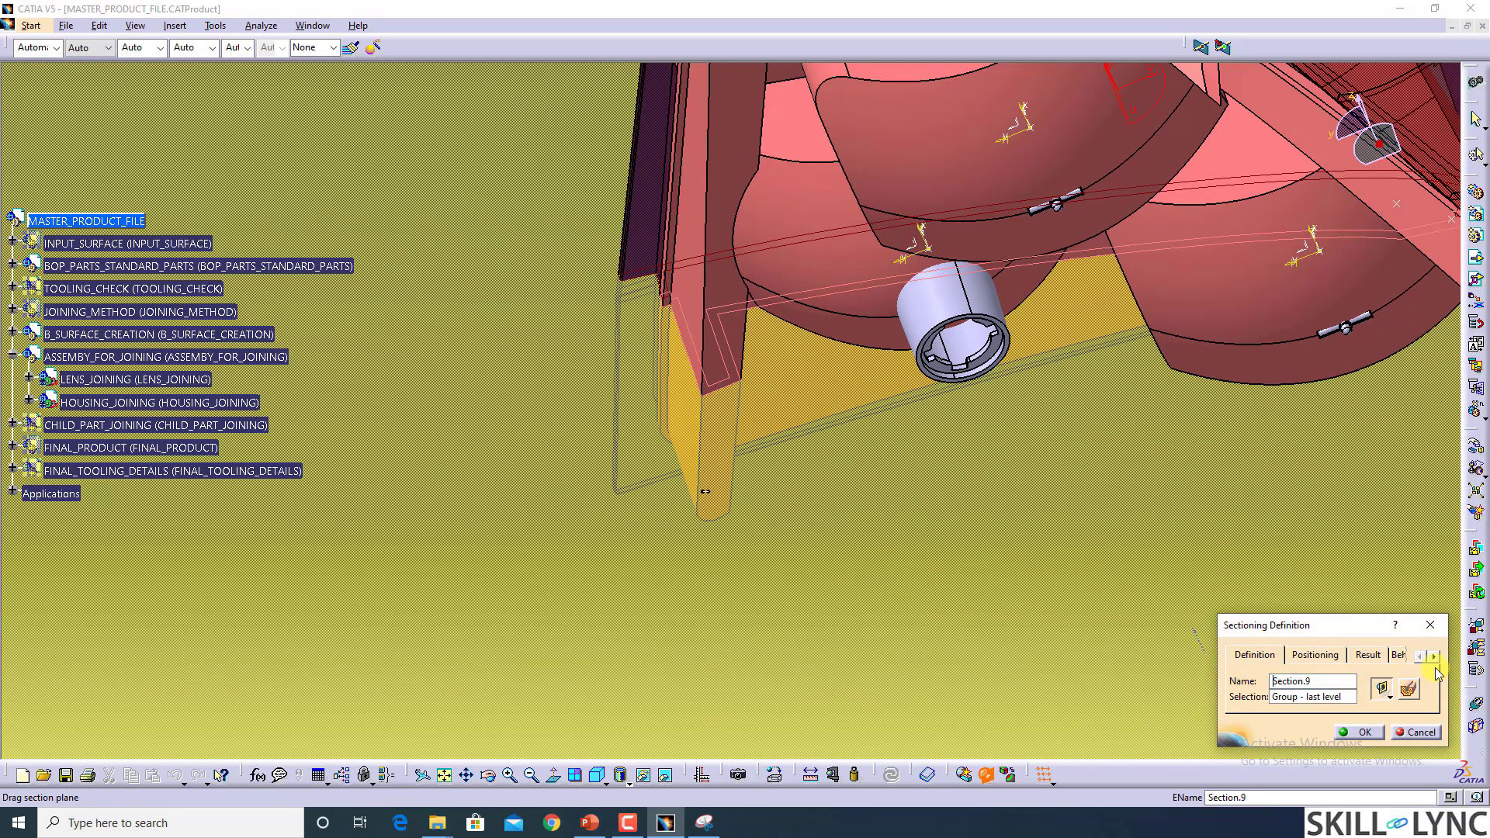
left_click_drag(705, 492, 780, 566)
middle_click_drag(780, 571, 699, 442)
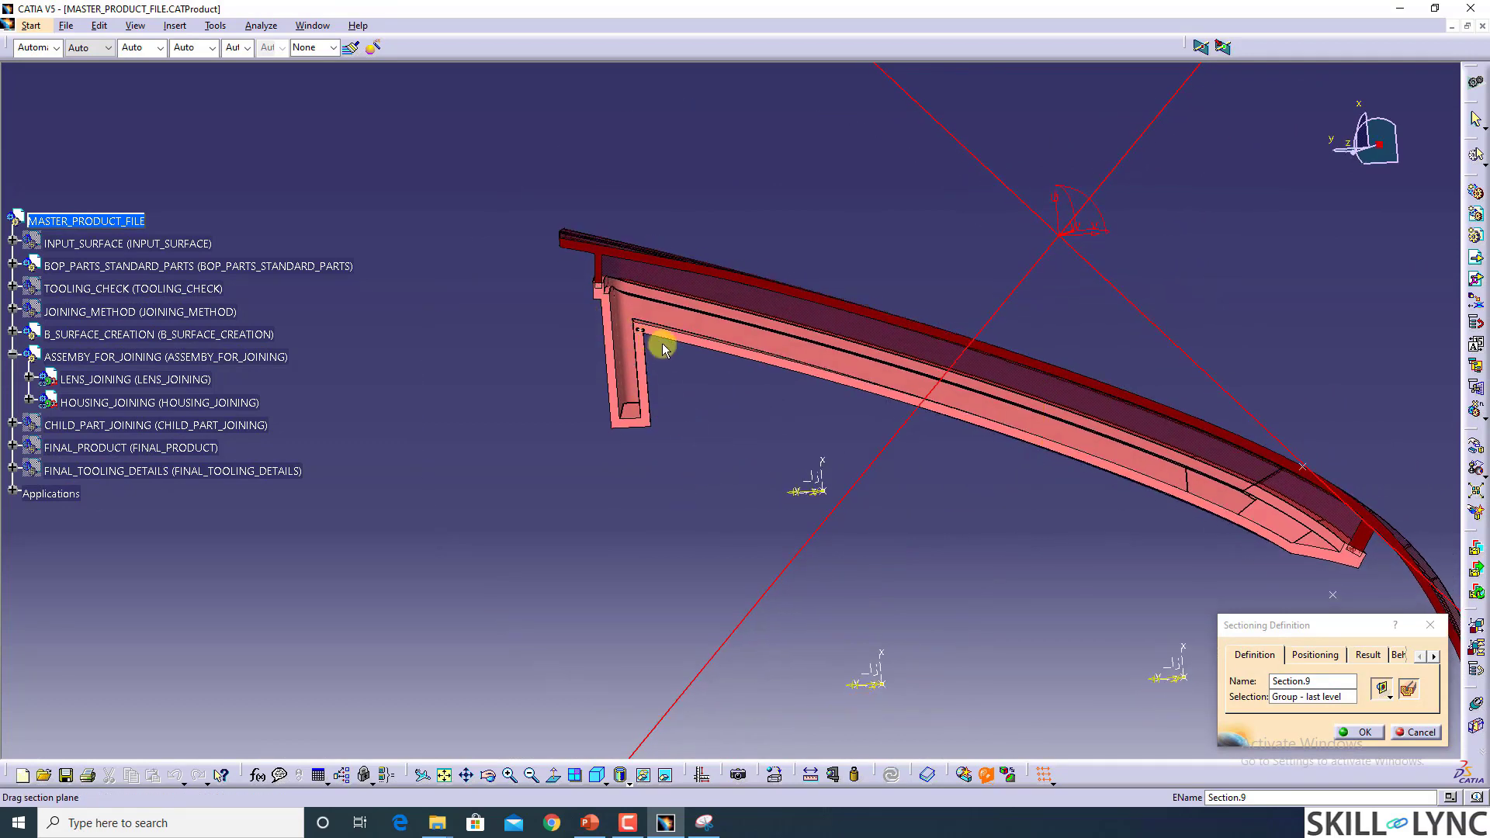
Step: Switch to Snipping Tool, capture the cut lens and housing corner, and mark its side wall with pen strokes
left_click(720, 826)
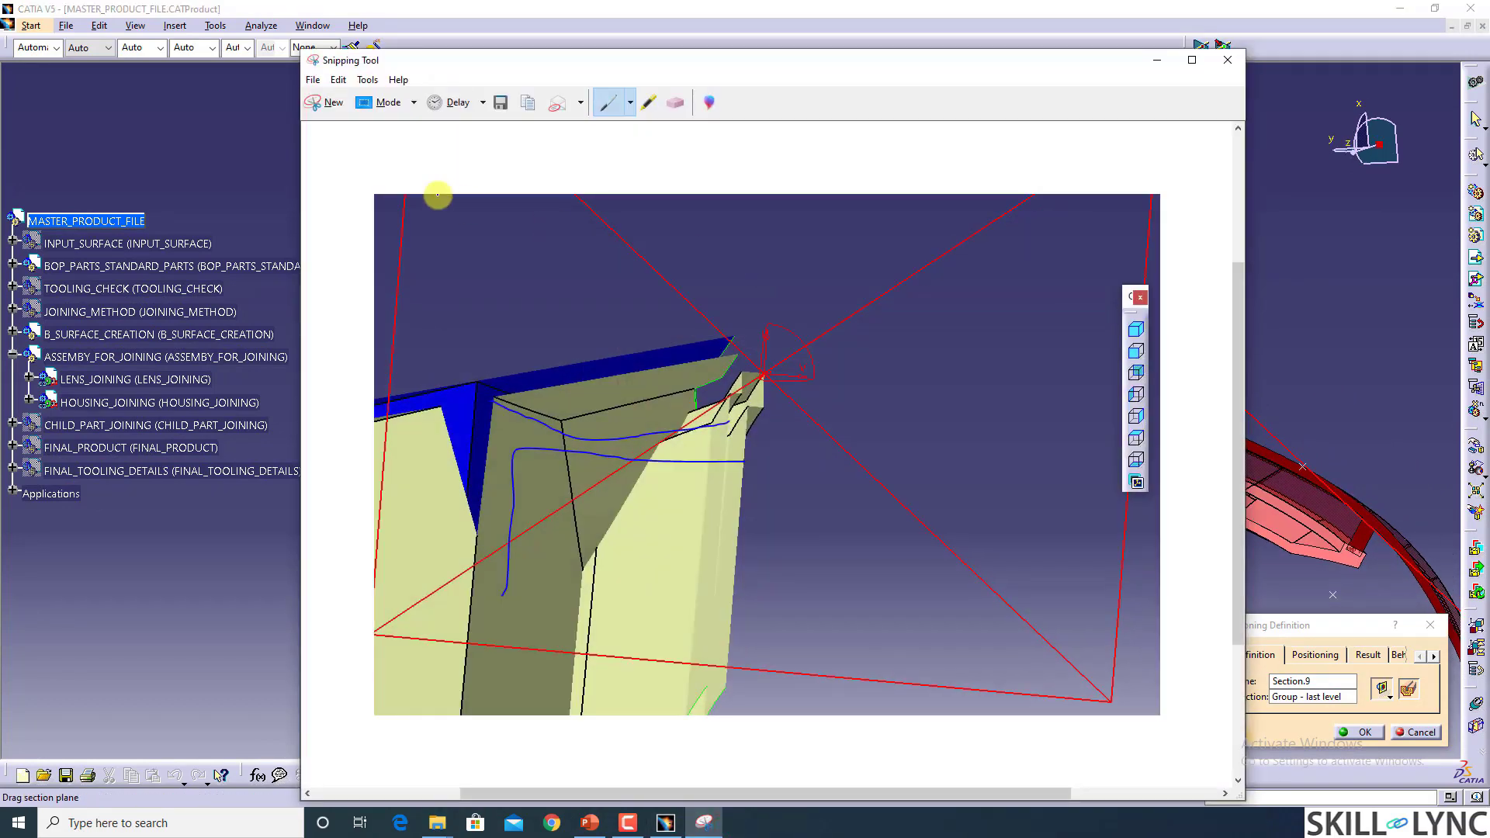
left_click(334, 103)
left_click_drag(472, 172, 941, 612)
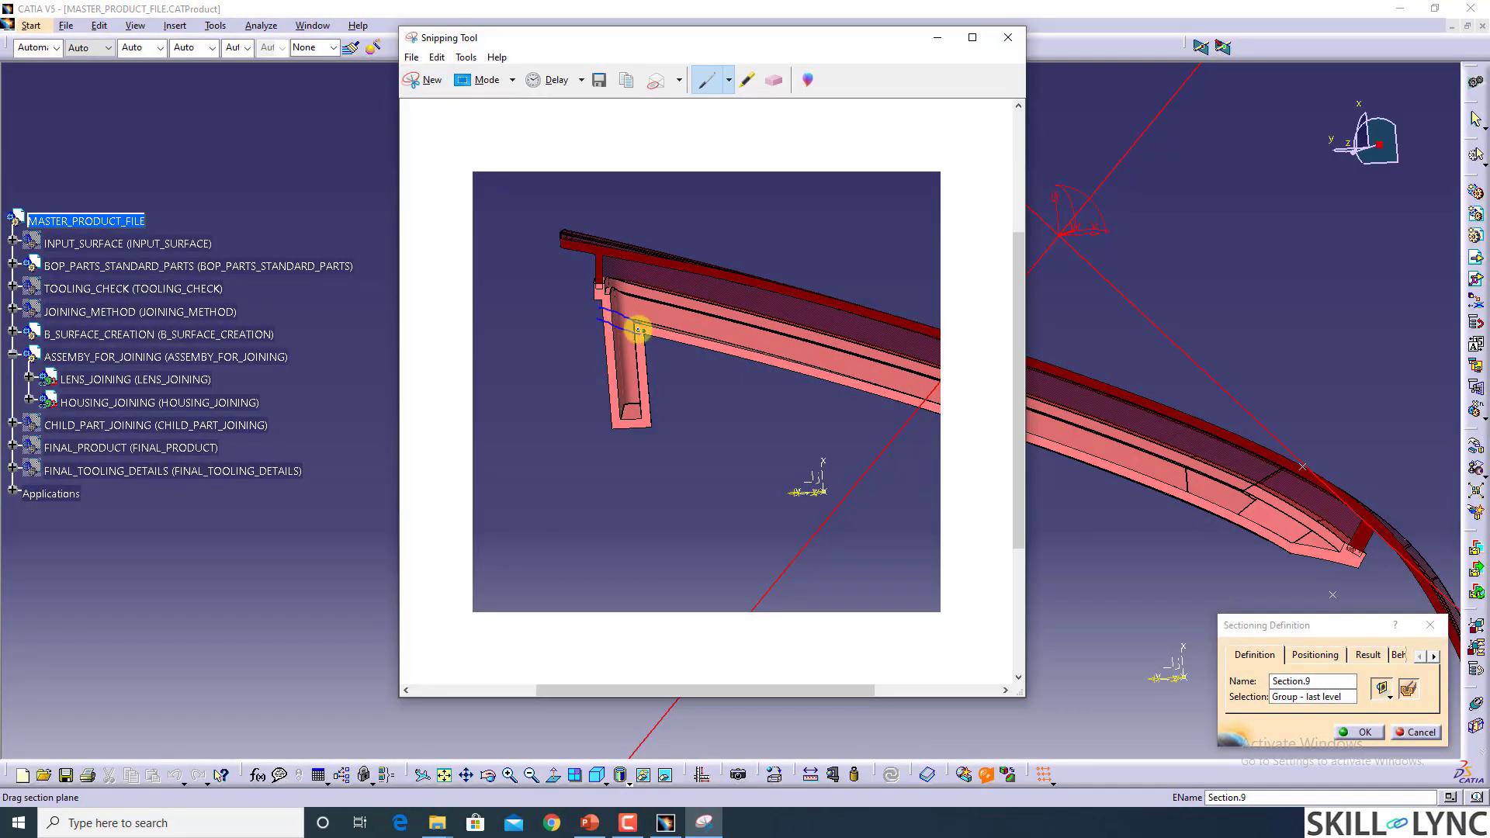
Step: Put the snip away and cancel the section in CATIA to restore the full assembly display
left_click(938, 46)
middle_click_drag(755, 412, 719, 439)
key("Escape")
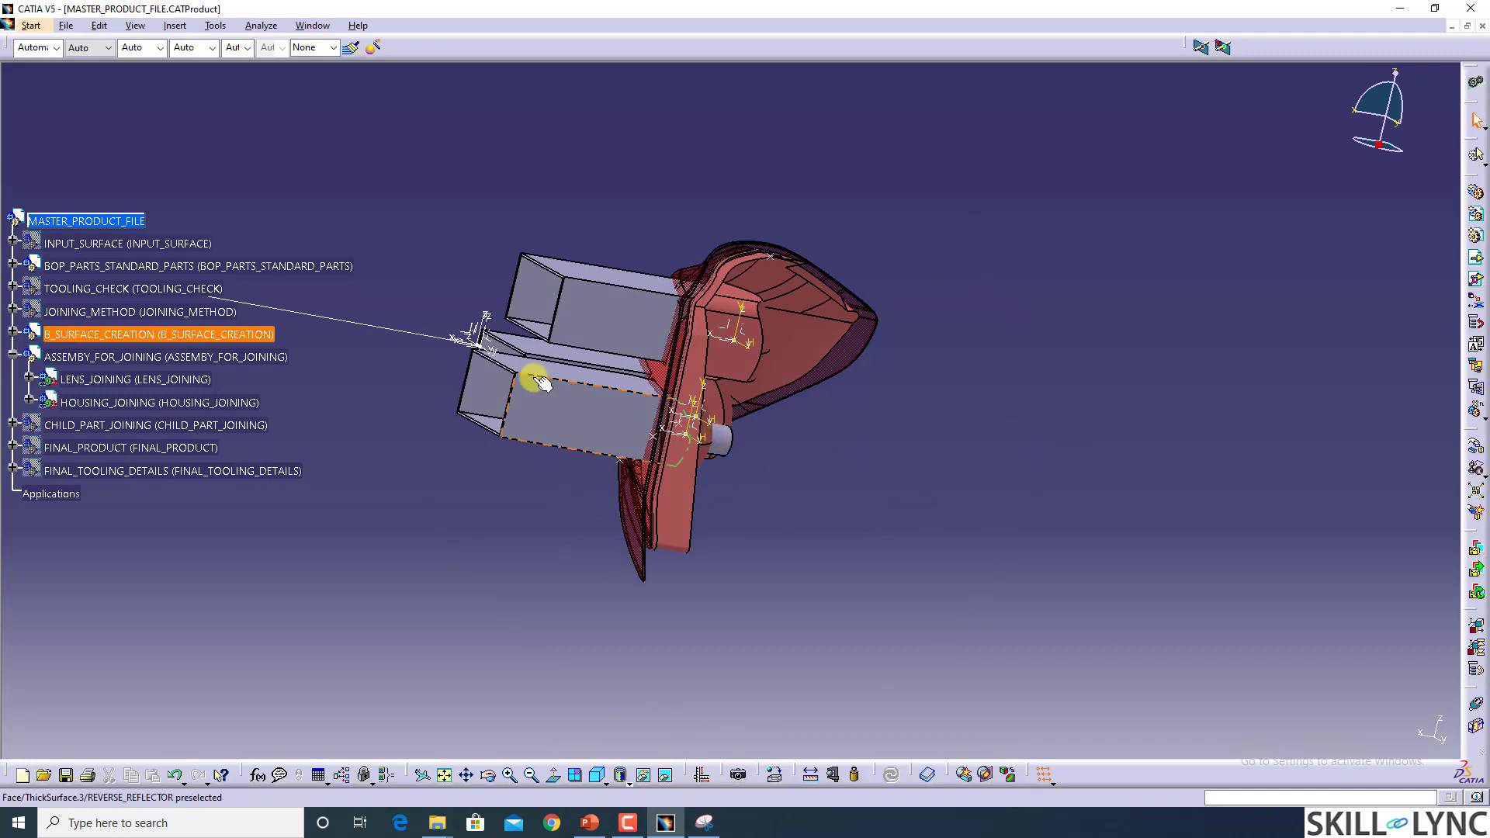
Step: Hide the B_SURFACE_CREATION and LENS_JOINING components so that the housing stays exposed
middle_click_drag(709, 492, 946, 485)
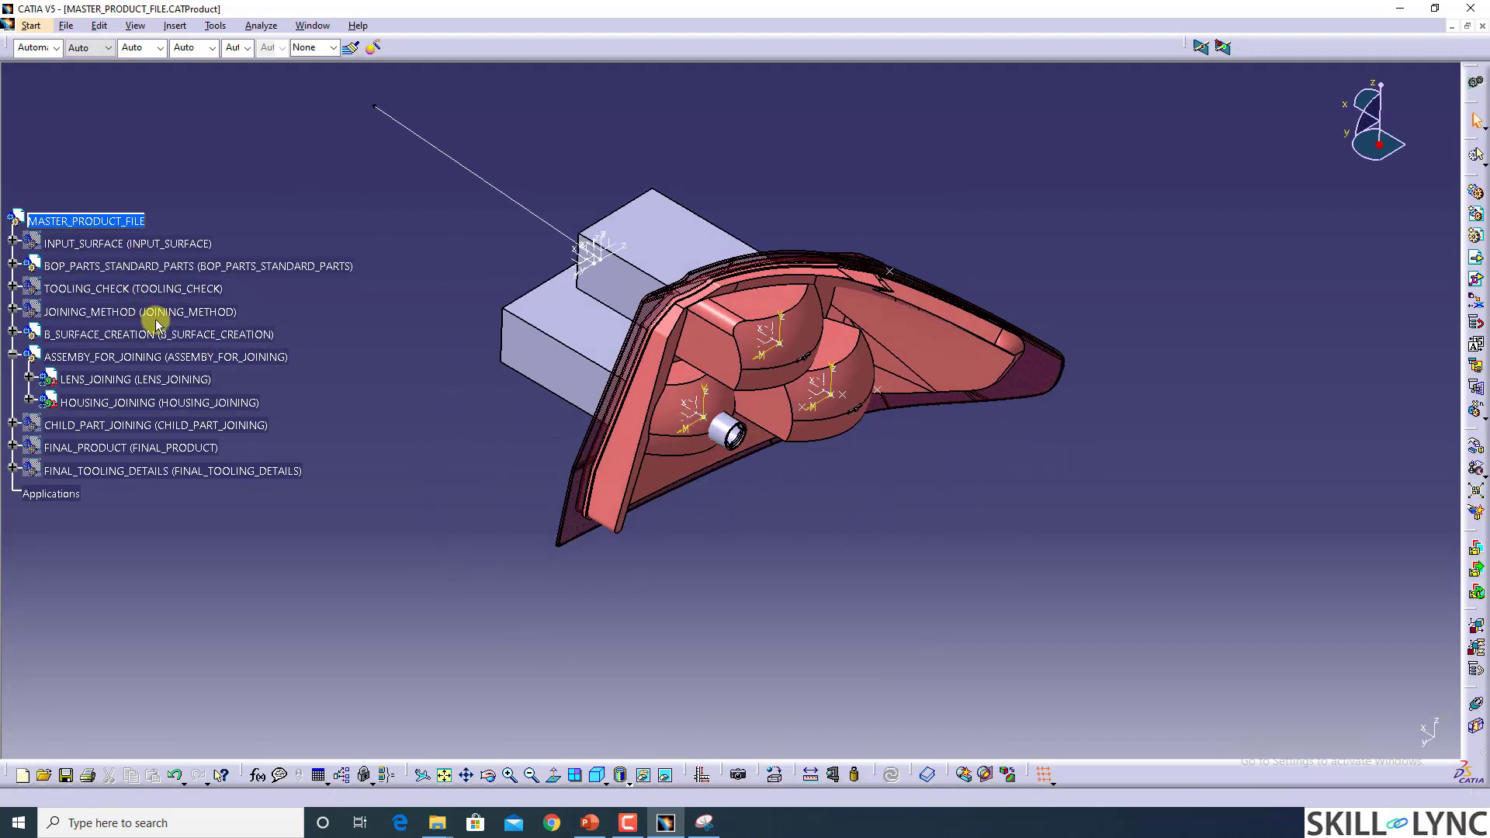
right_click(136, 335)
left_click(172, 378)
middle_click_drag(851, 459, 1045, 402)
right_click(61, 379)
left_click(132, 431)
middle_click_drag(776, 481, 732, 432)
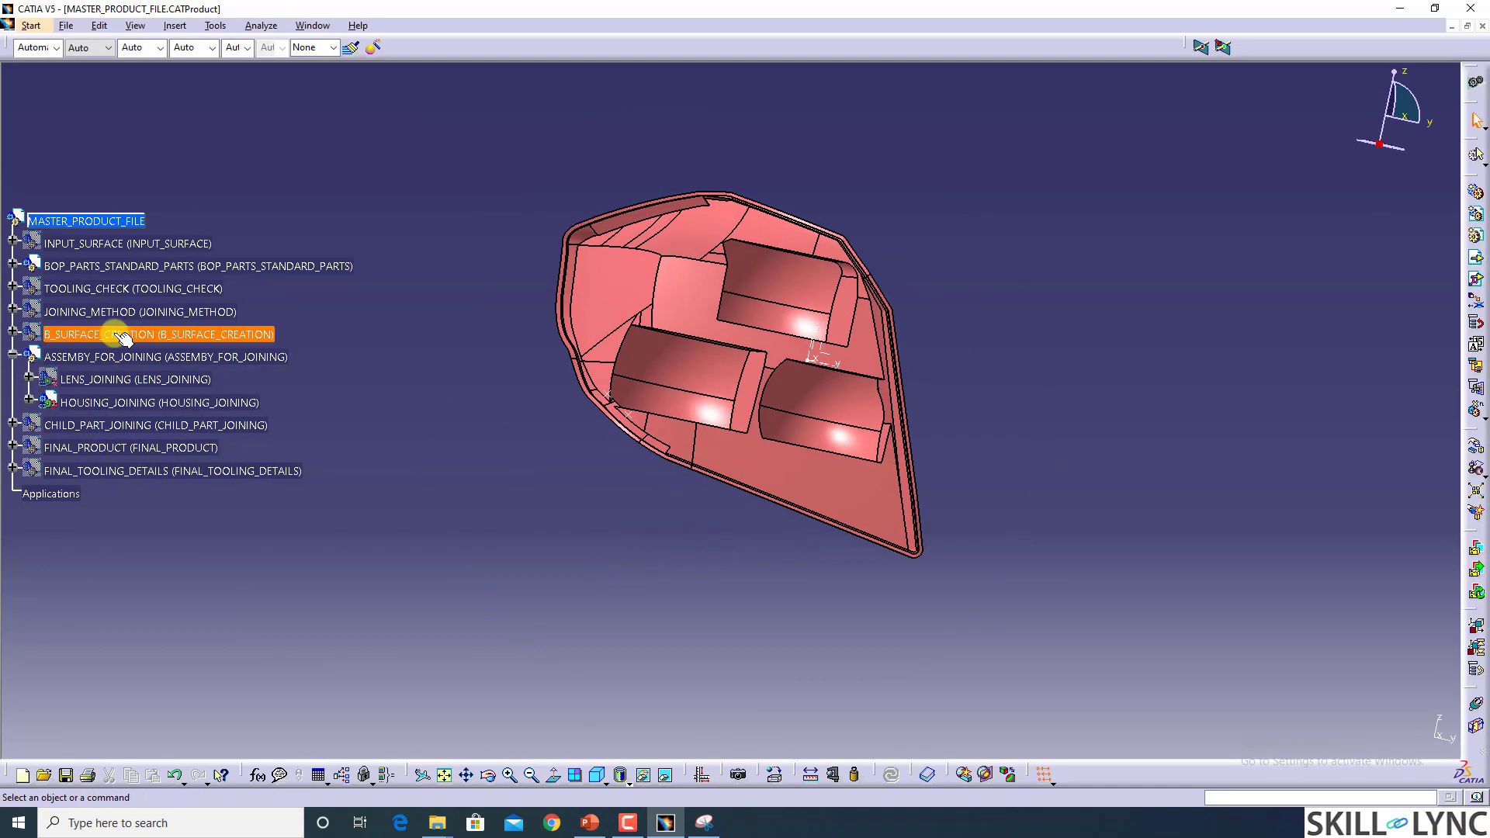
Step: Expand BOP_PARTS_STANDARD_PARTS and hide its BULB_AND_BULB_HOLDER part
left_click(12, 266)
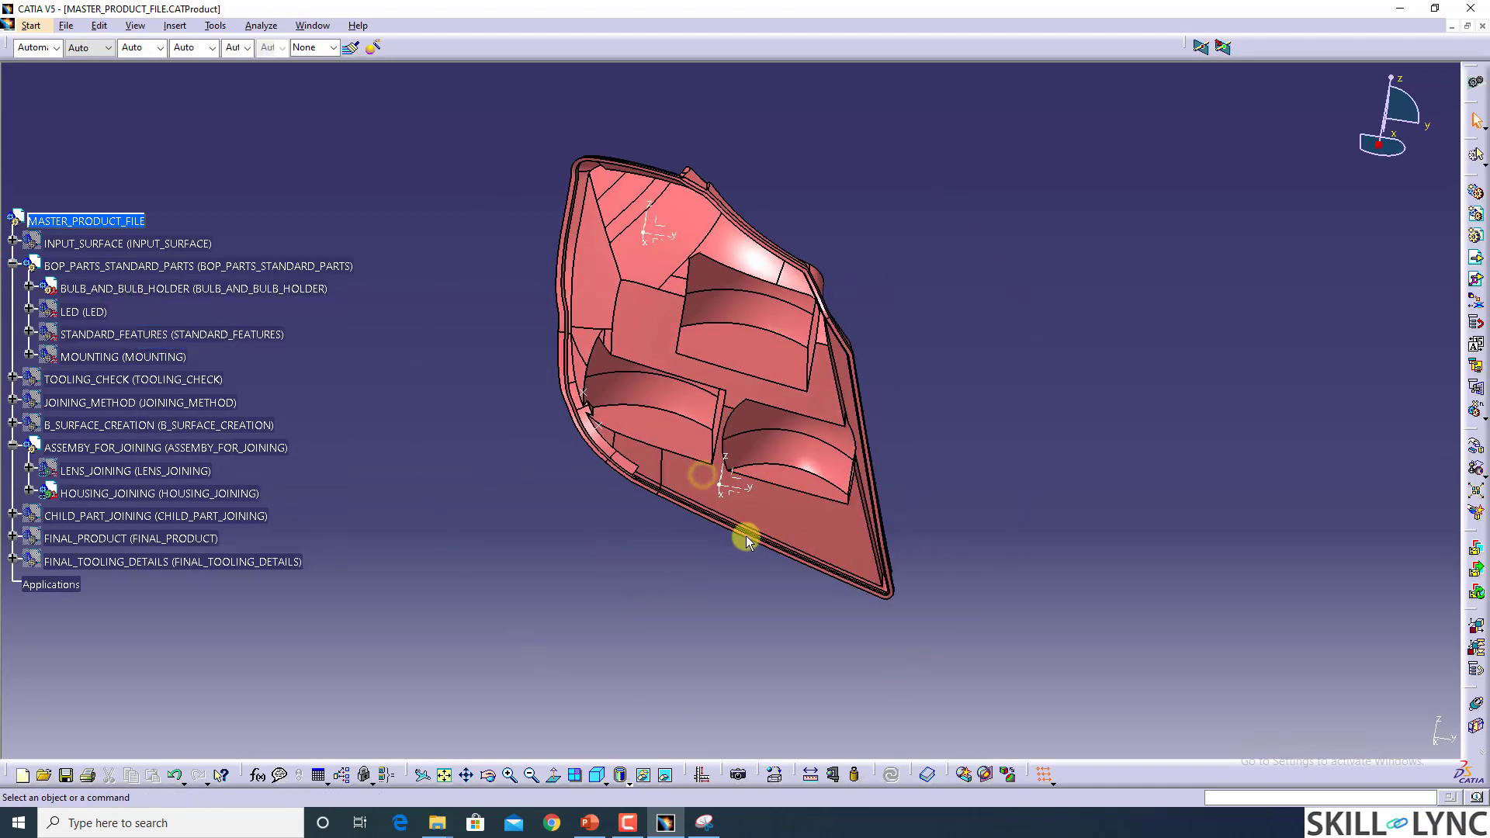
middle_click_drag(759, 533, 782, 516)
right_click(225, 294)
left_click(240, 357)
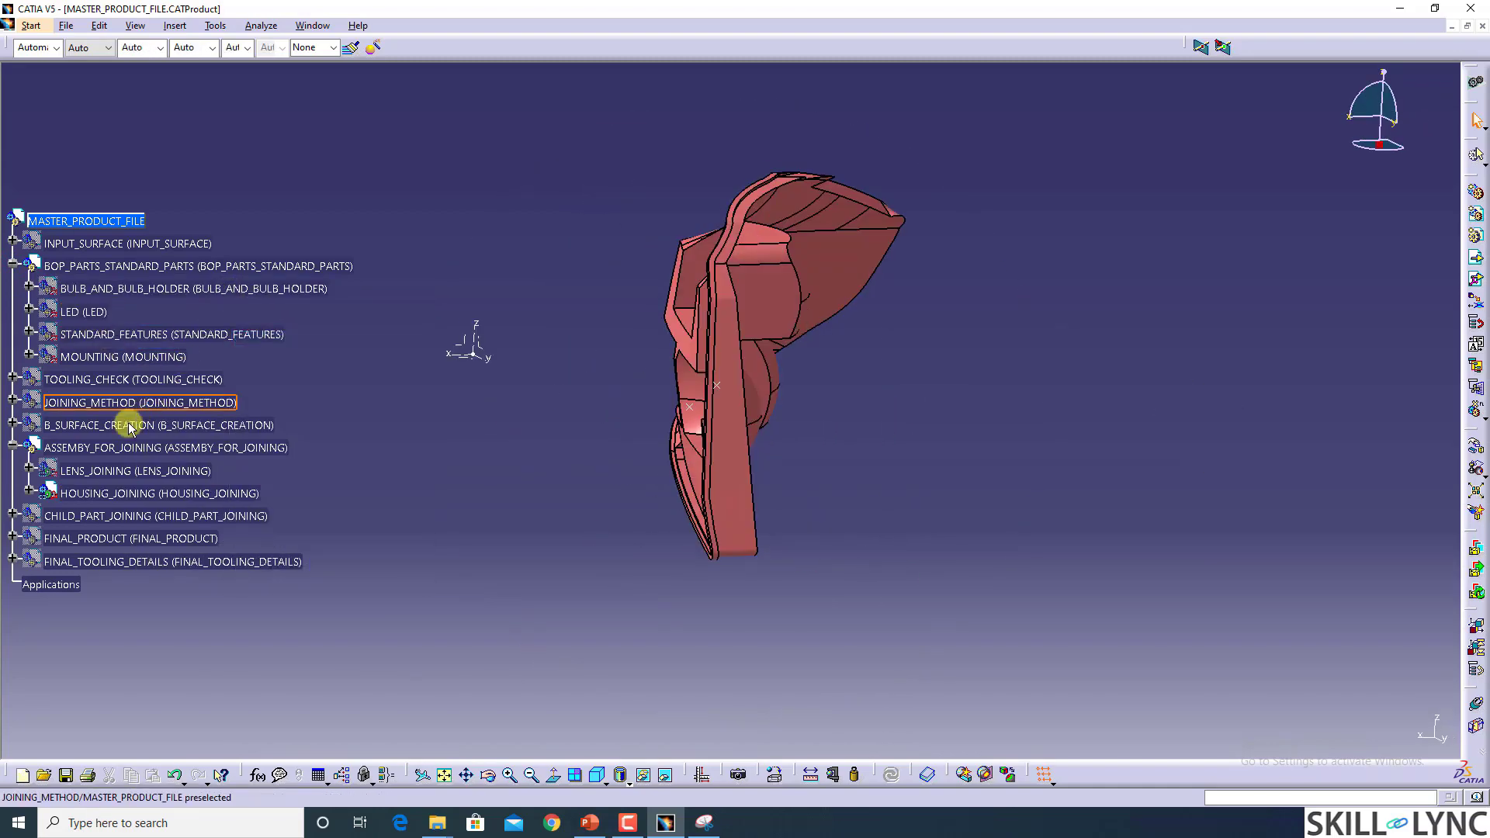
Step: Show B_SURFACE_CREATION again, locate the REVERSE_REFLECTOR body from the model, and open its part for editing
right_click(99, 421)
left_click(118, 470)
middle_click_drag(756, 467, 489, 446)
left_click(504, 387)
left_click(149, 347)
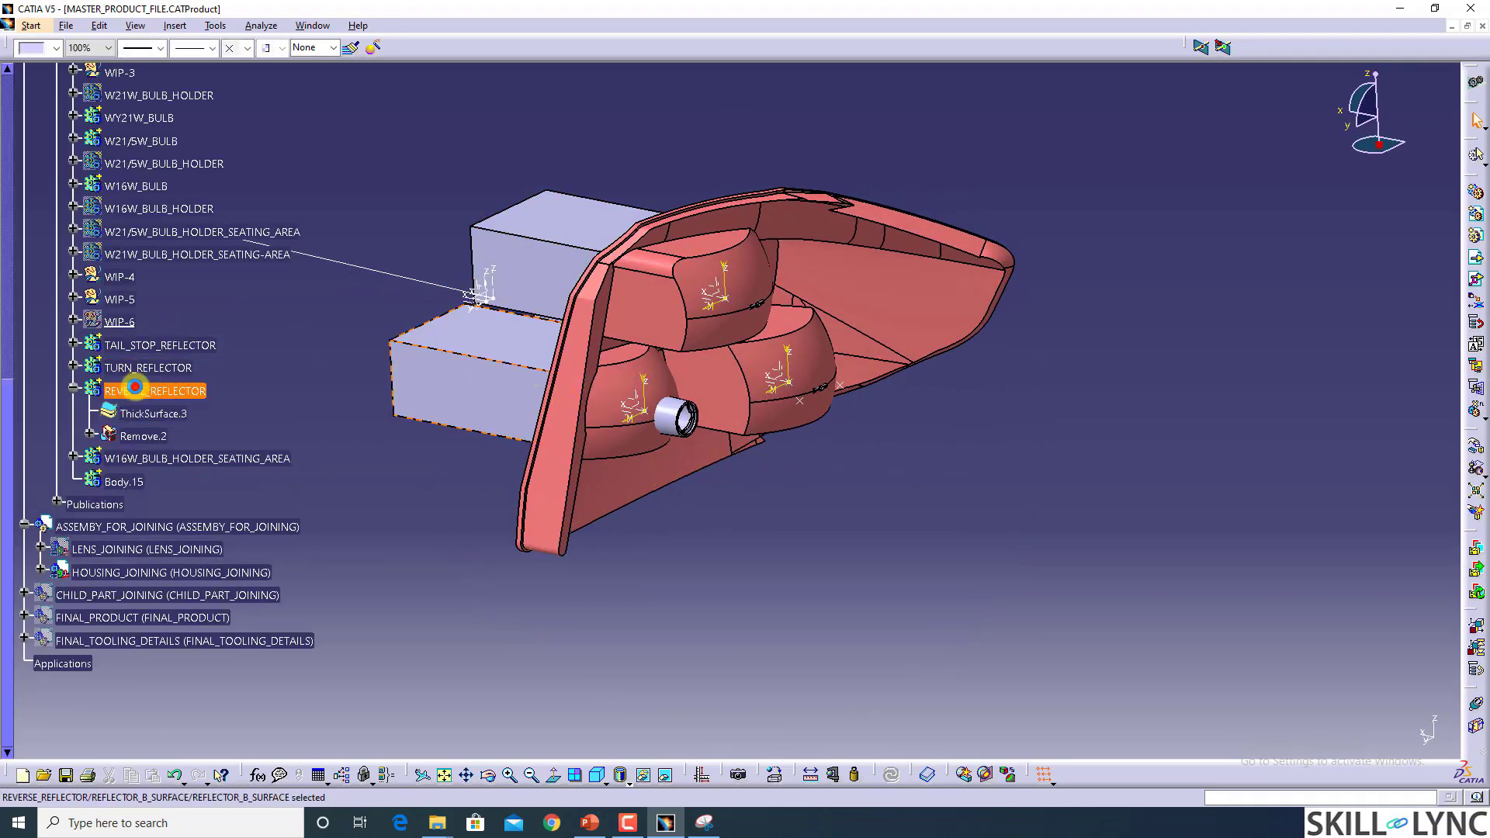
double_click(135, 387)
Step: Hide the TAIL_STOP_REFLECTOR, TURN_REFLECTOR and REVERSE_REFLECTOR bodies
mouse_move(426, 443)
middle_mouse_down()
mouse_move(756, 496)
mouse_move(689, 435)
mouse_move(755, 435)
middle_mouse_up()
middle_click_drag(642, 442, 1130, 398)
middle_click_drag(981, 436, 777, 361)
right_click(164, 346)
key("Escape")
right_click(159, 368)
key("h")
right_click(156, 393)
key("h")
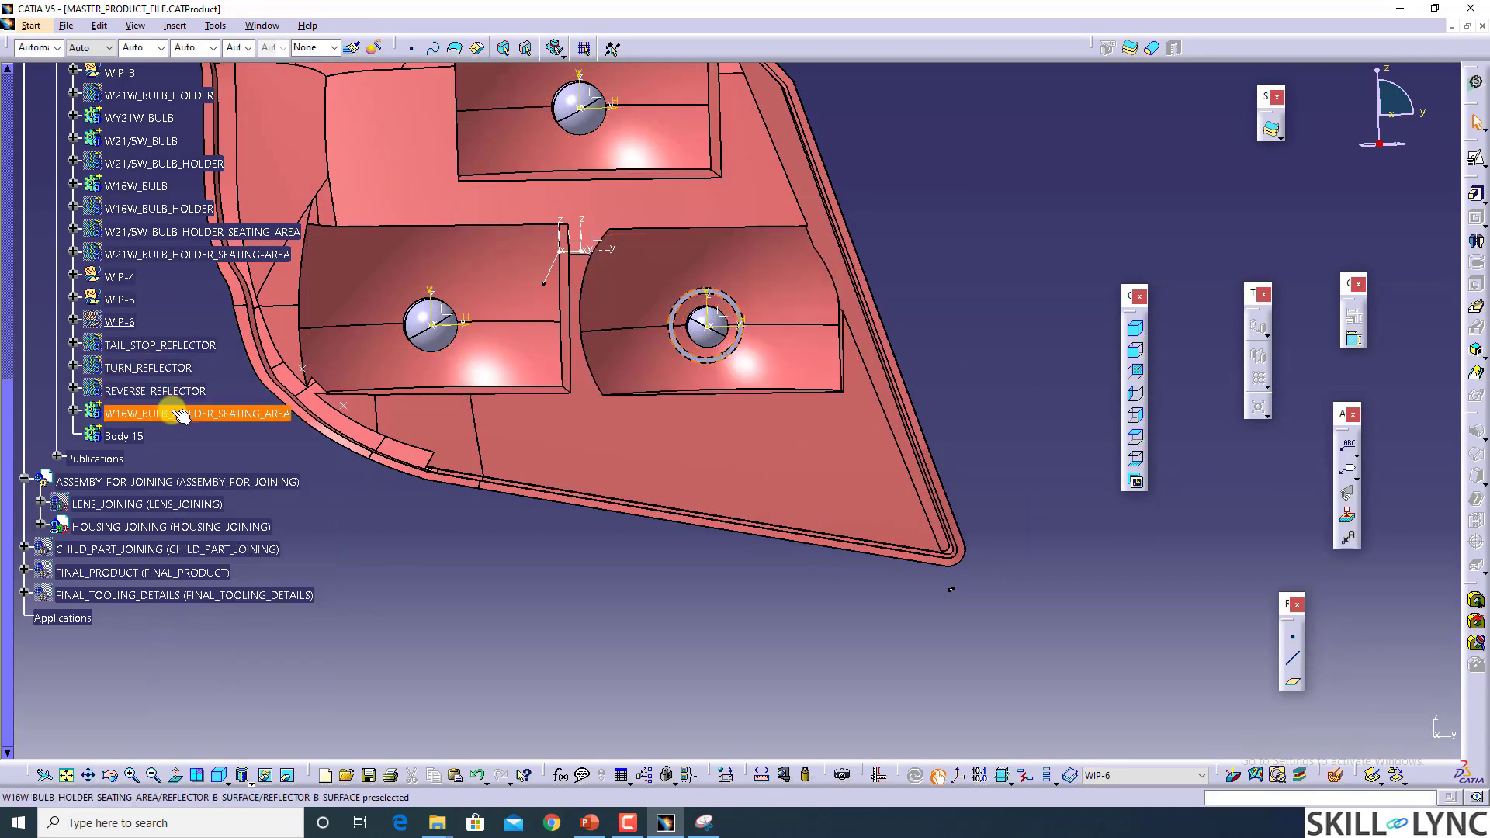
Step: Hide the WY21W_BULB body and display the W21/5W_BULB_HOLDER body behind its bulb
middle_click_drag(691, 447, 781, 509)
middle_click_drag(575, 436, 662, 446)
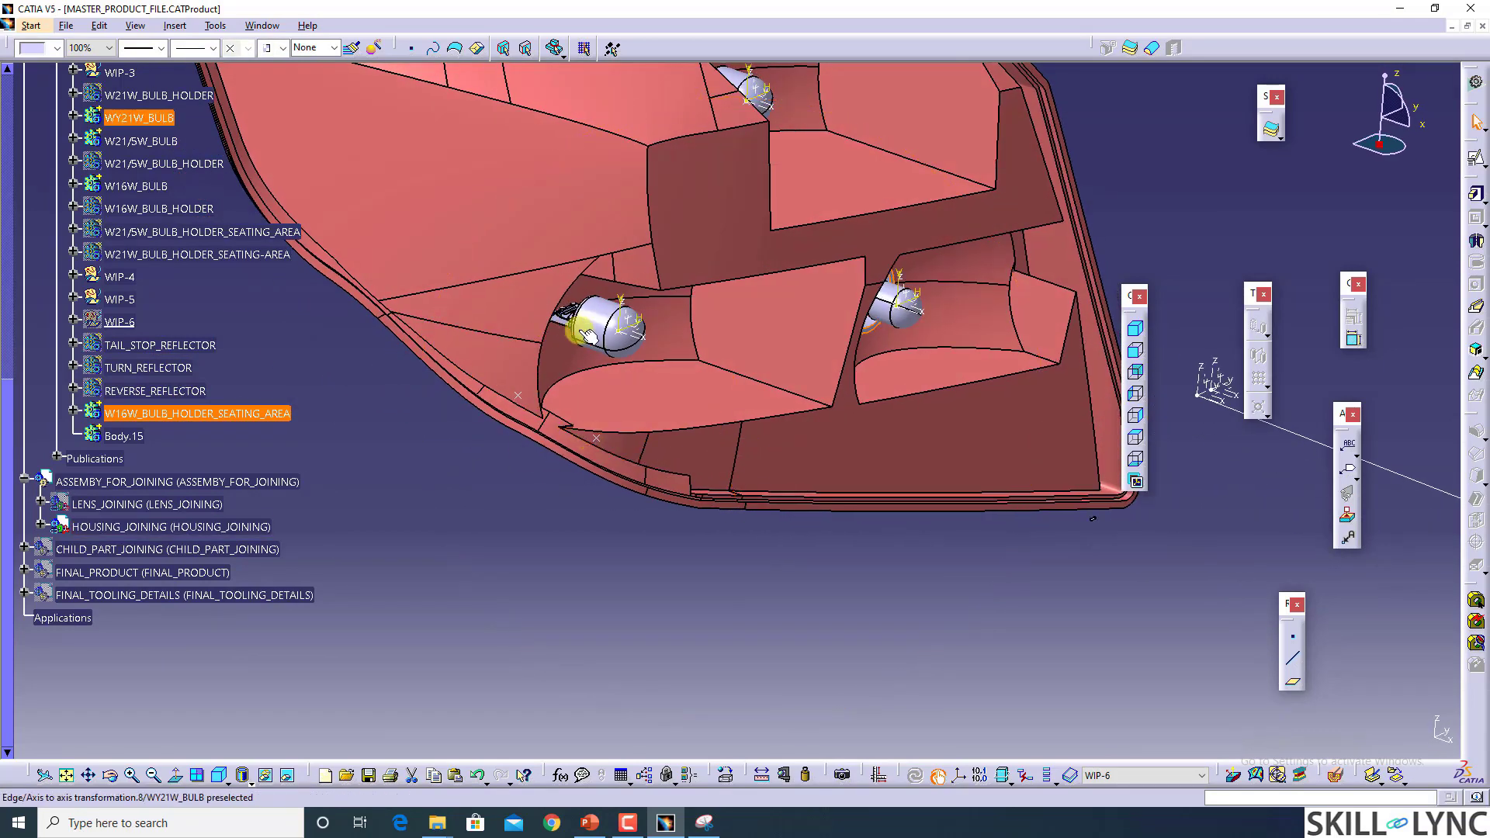
right_click(145, 120)
key("h")
right_click(143, 144)
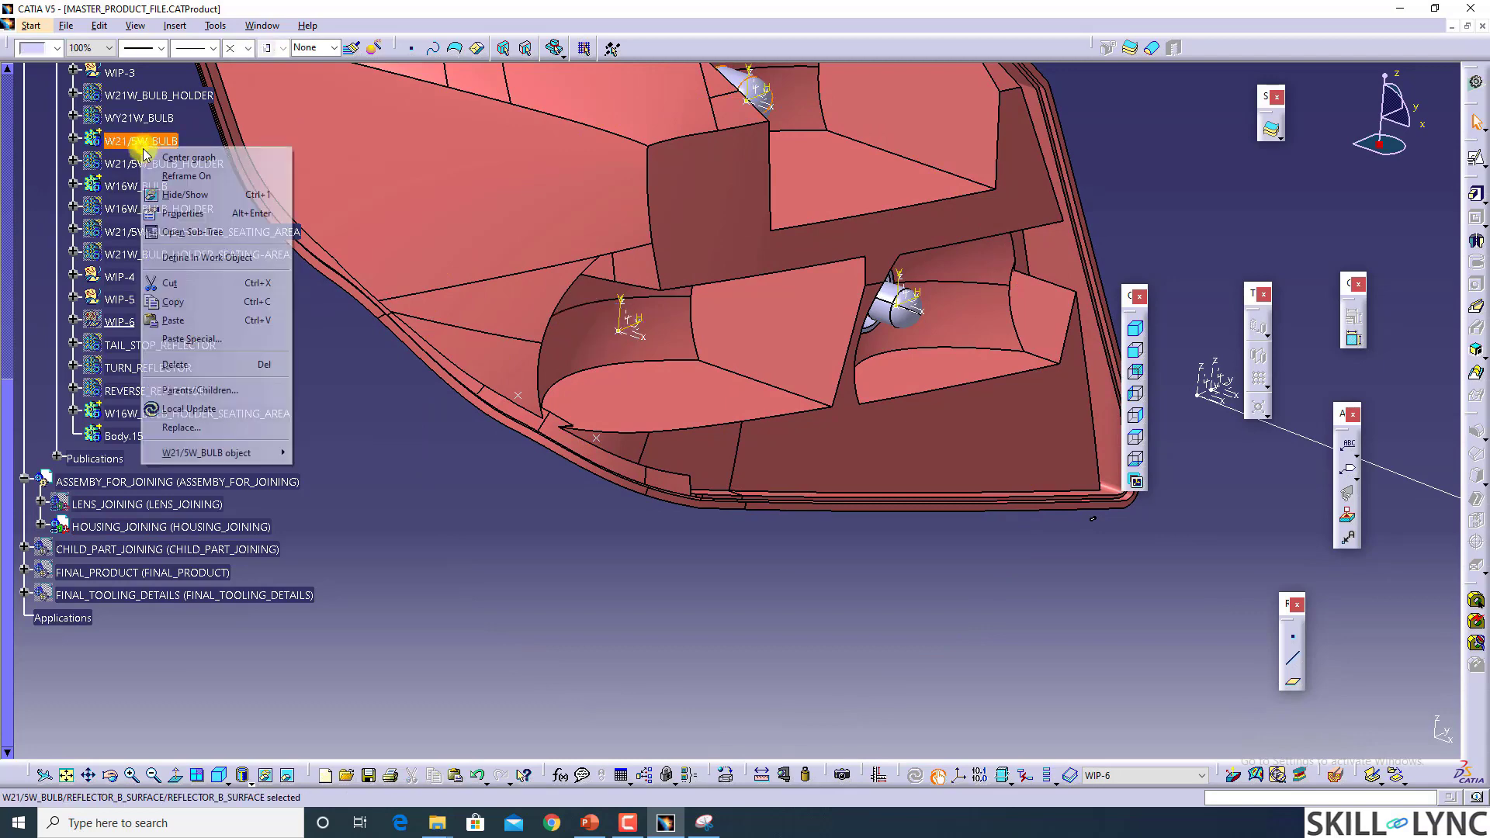
key("h")
middle_click_drag(844, 363, 466, 311)
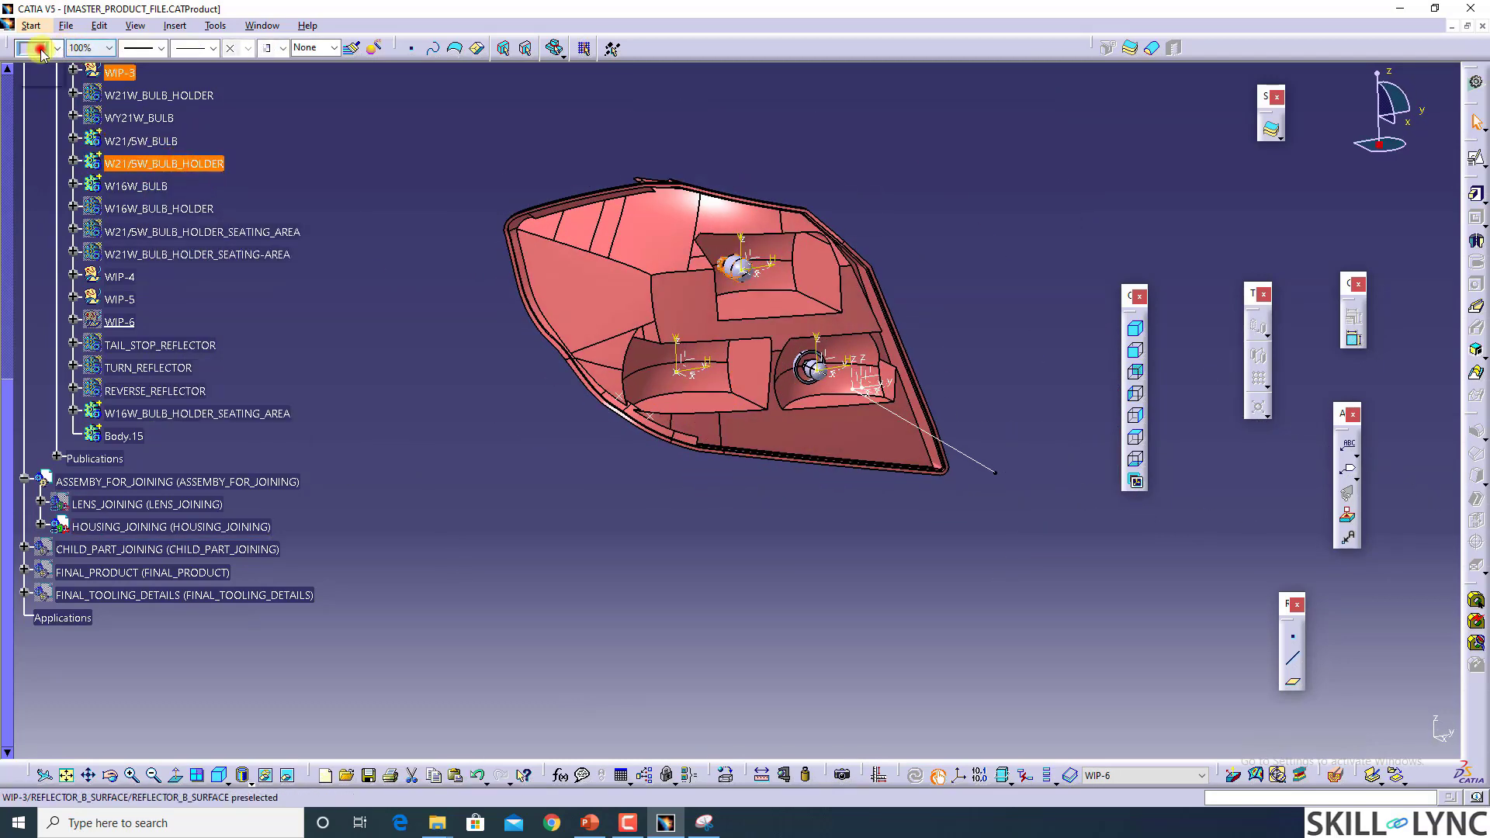
Step: Colour the W21/5W_BULB_HOLDER body red
left_click(40, 141)
left_click(351, 334)
middle_click_drag(809, 420, 765, 334)
Step: Colour the solid inside the W21/5W_BULB body red
left_click(152, 140)
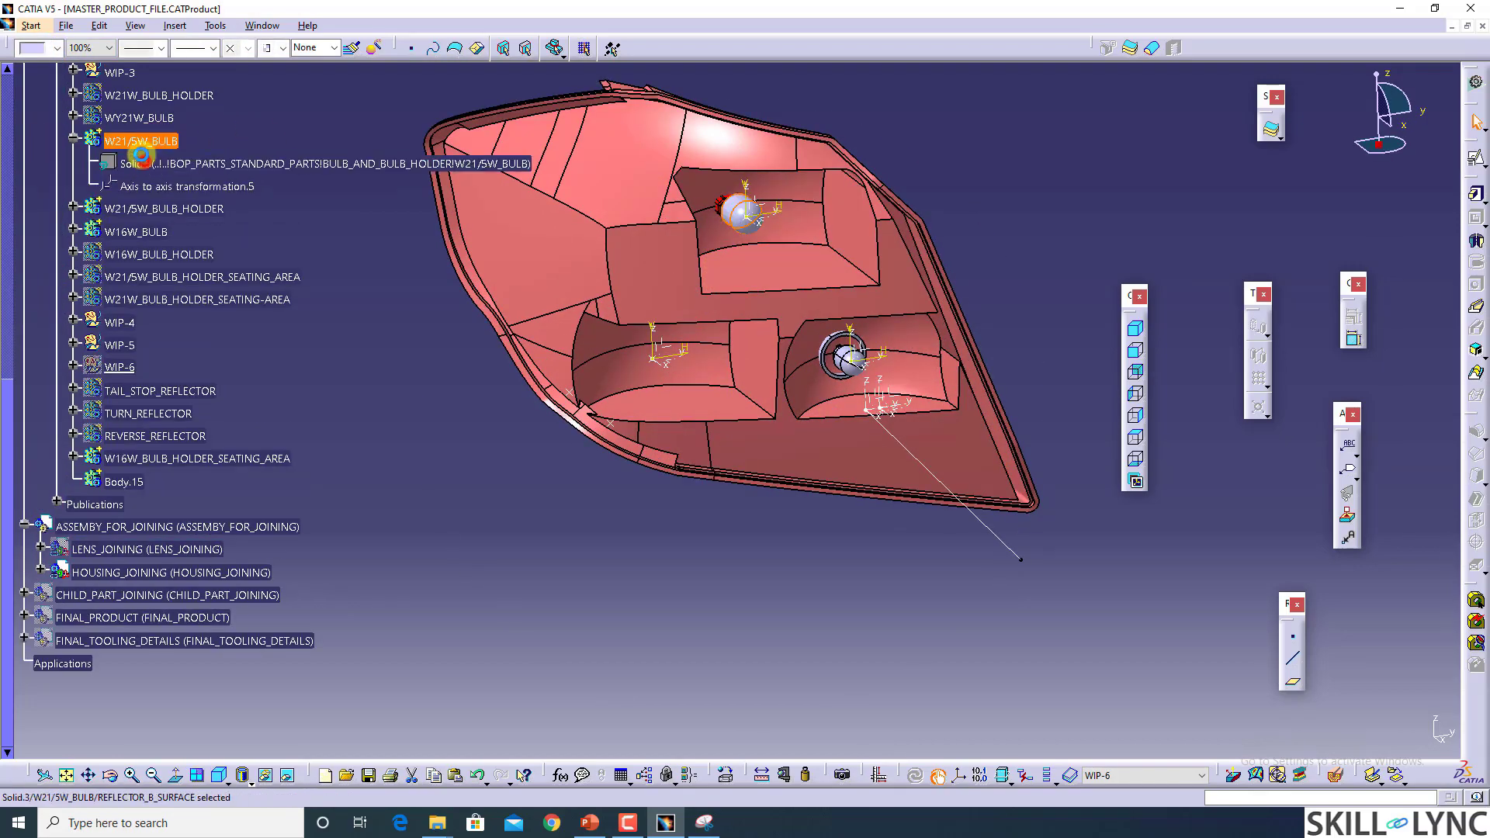
left_click(41, 48)
left_click(39, 89)
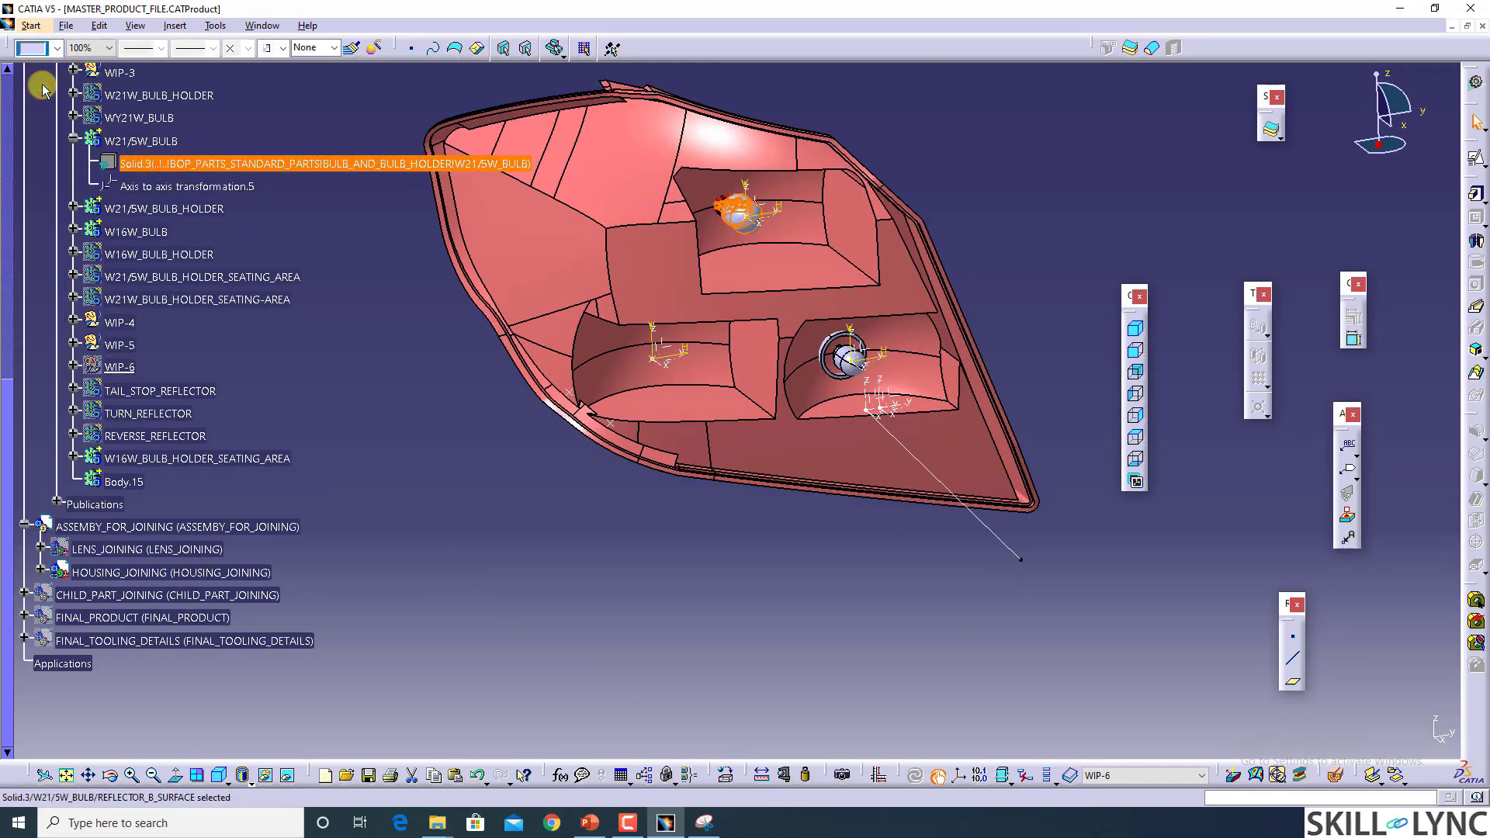
left_click(48, 50)
left_click(37, 142)
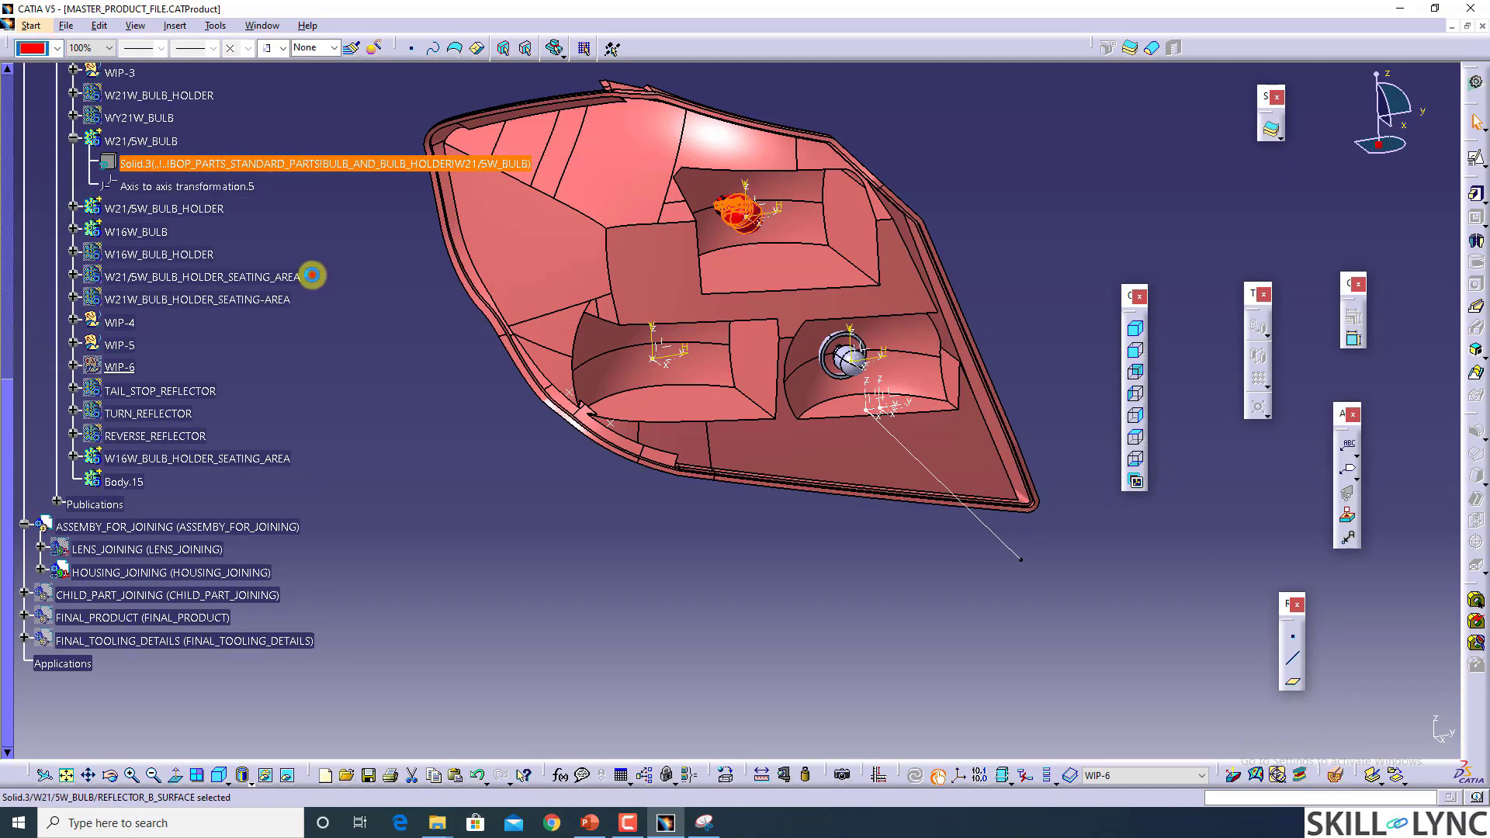
left_click(313, 272)
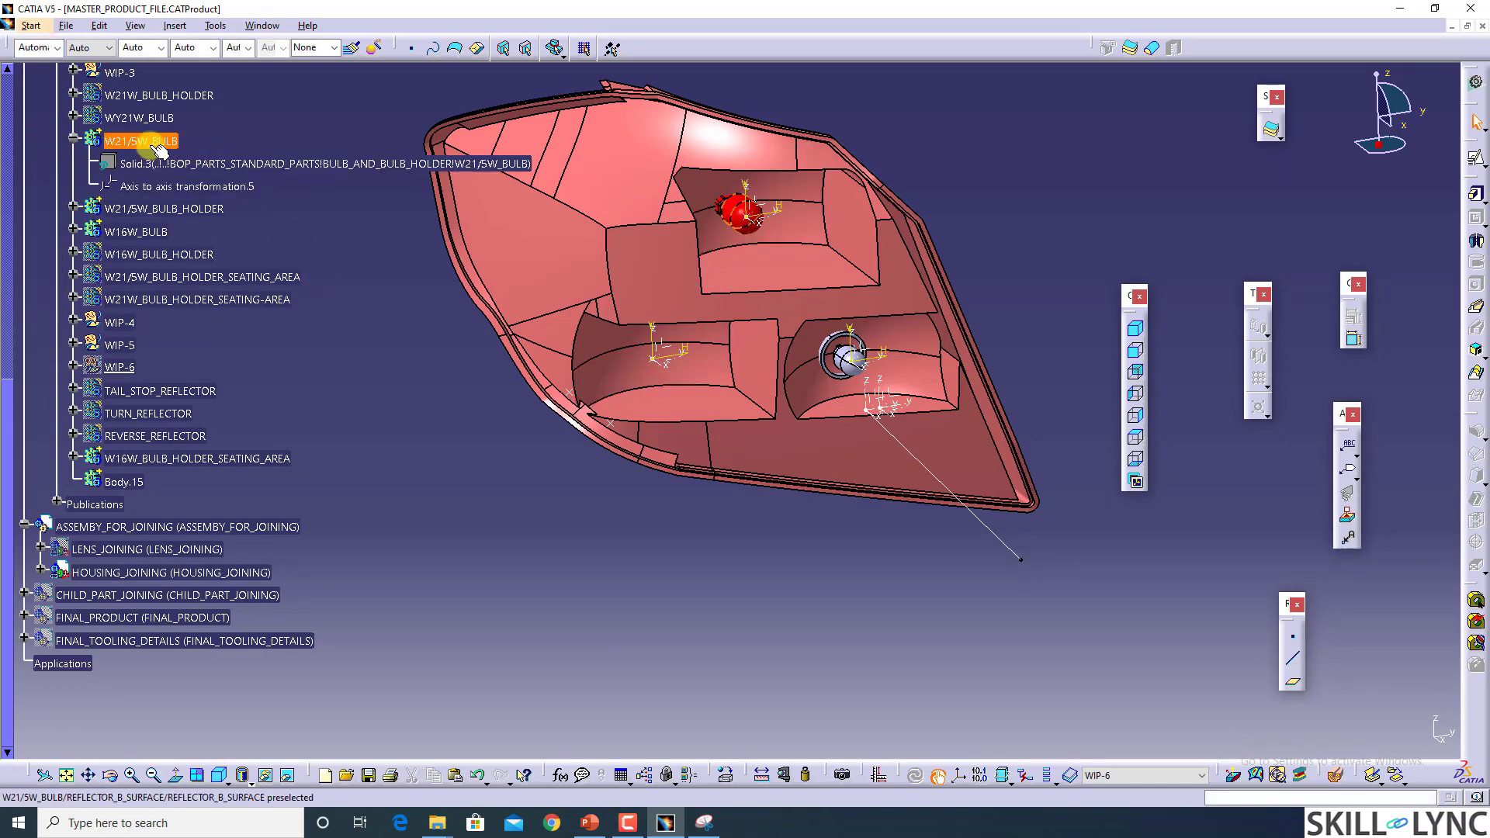
Step: Collapse the W21/5W_BULB body and hide both it and the W21/5W_BULB_HOLDER body
left_click(73, 138)
right_click(121, 146)
left_click(157, 192)
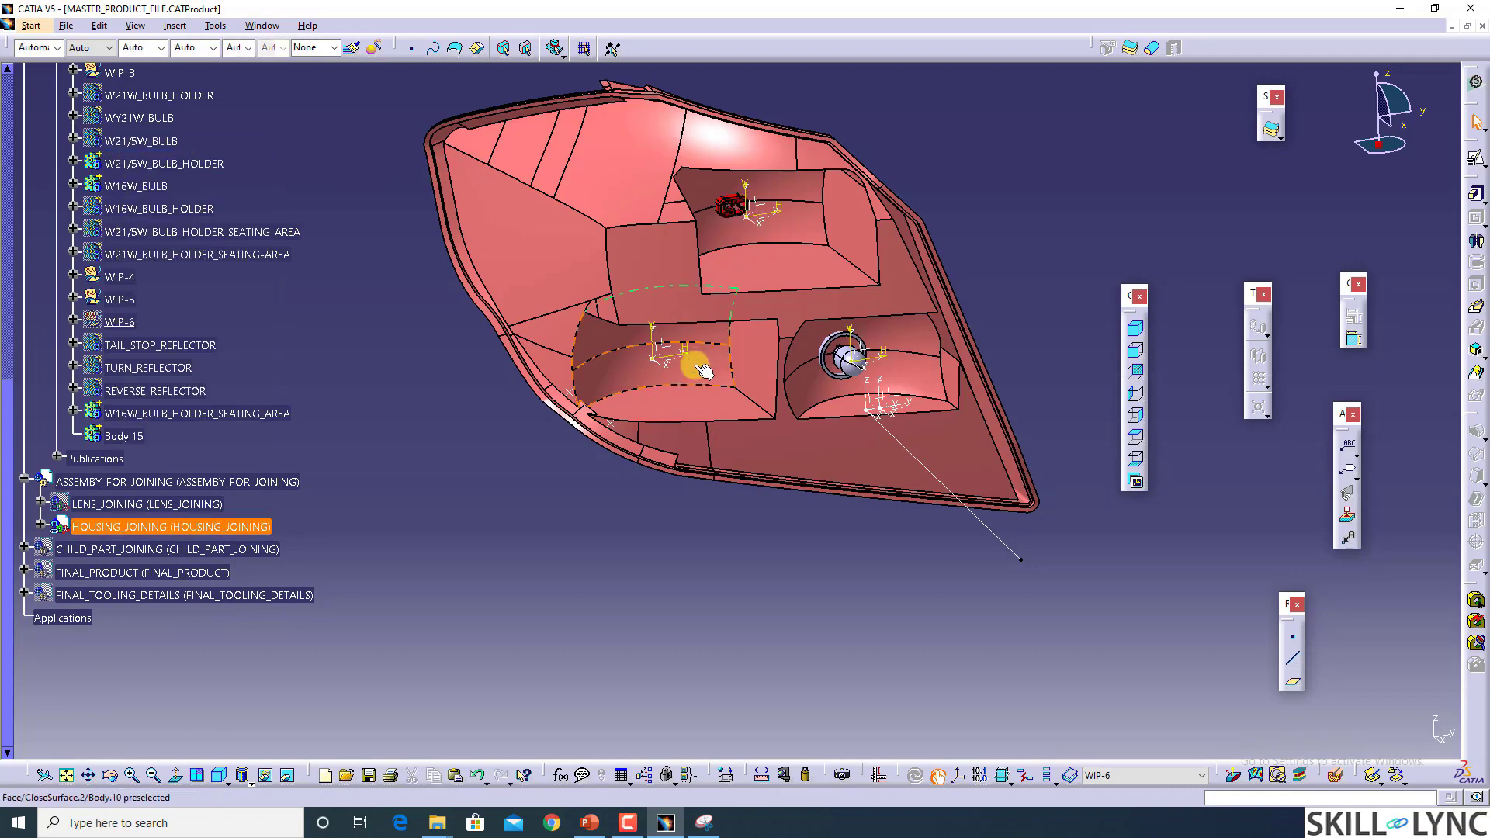
right_click(192, 162)
left_click(213, 211)
Step: Show the WY21W_BULB body and apply a different colour to its solid
right_click(146, 119)
left_click(166, 167)
double_click(151, 120)
left_click(145, 139)
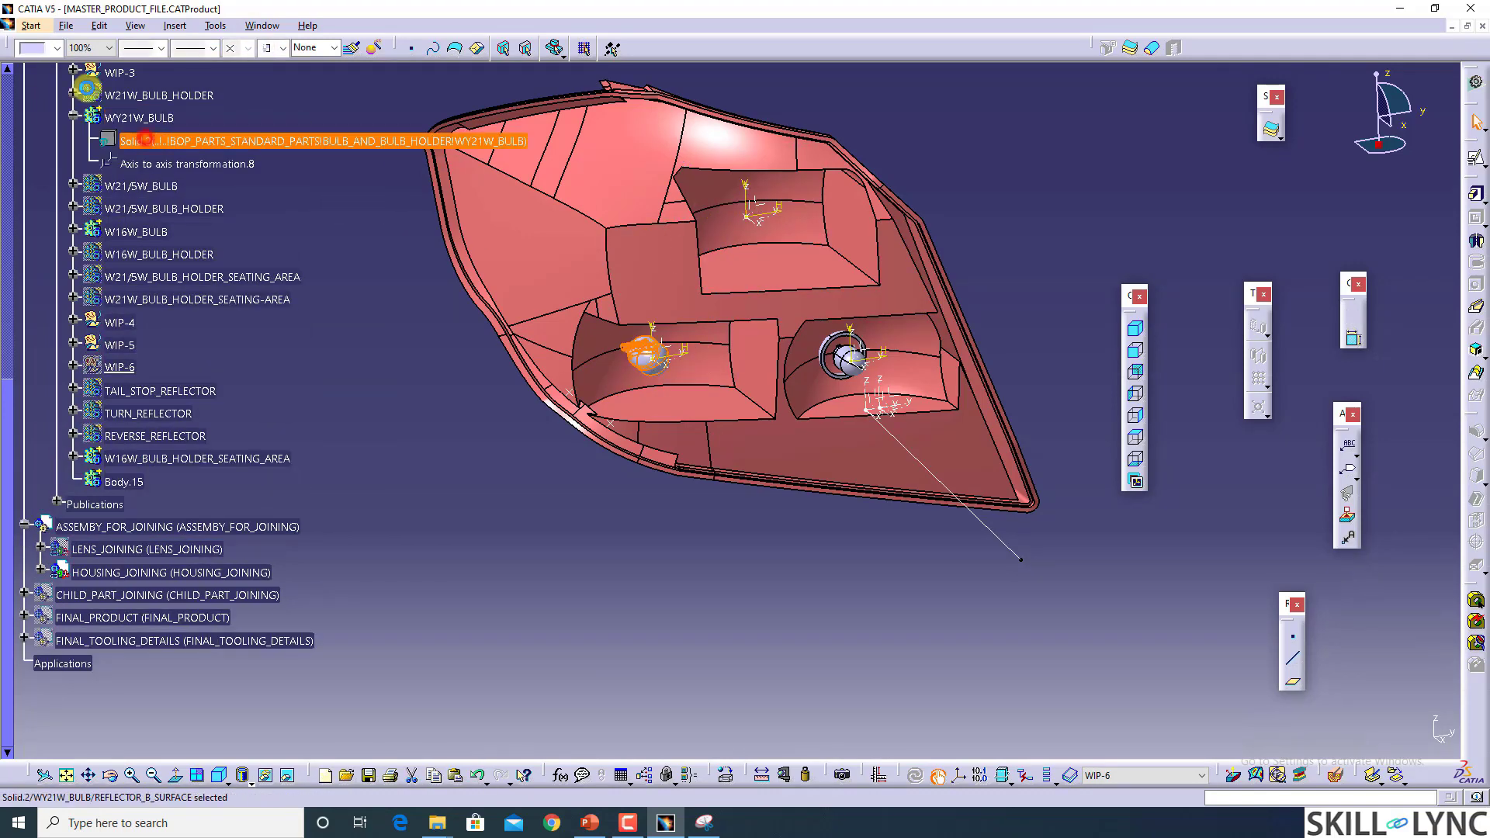
left_click(52, 49)
left_click(45, 125)
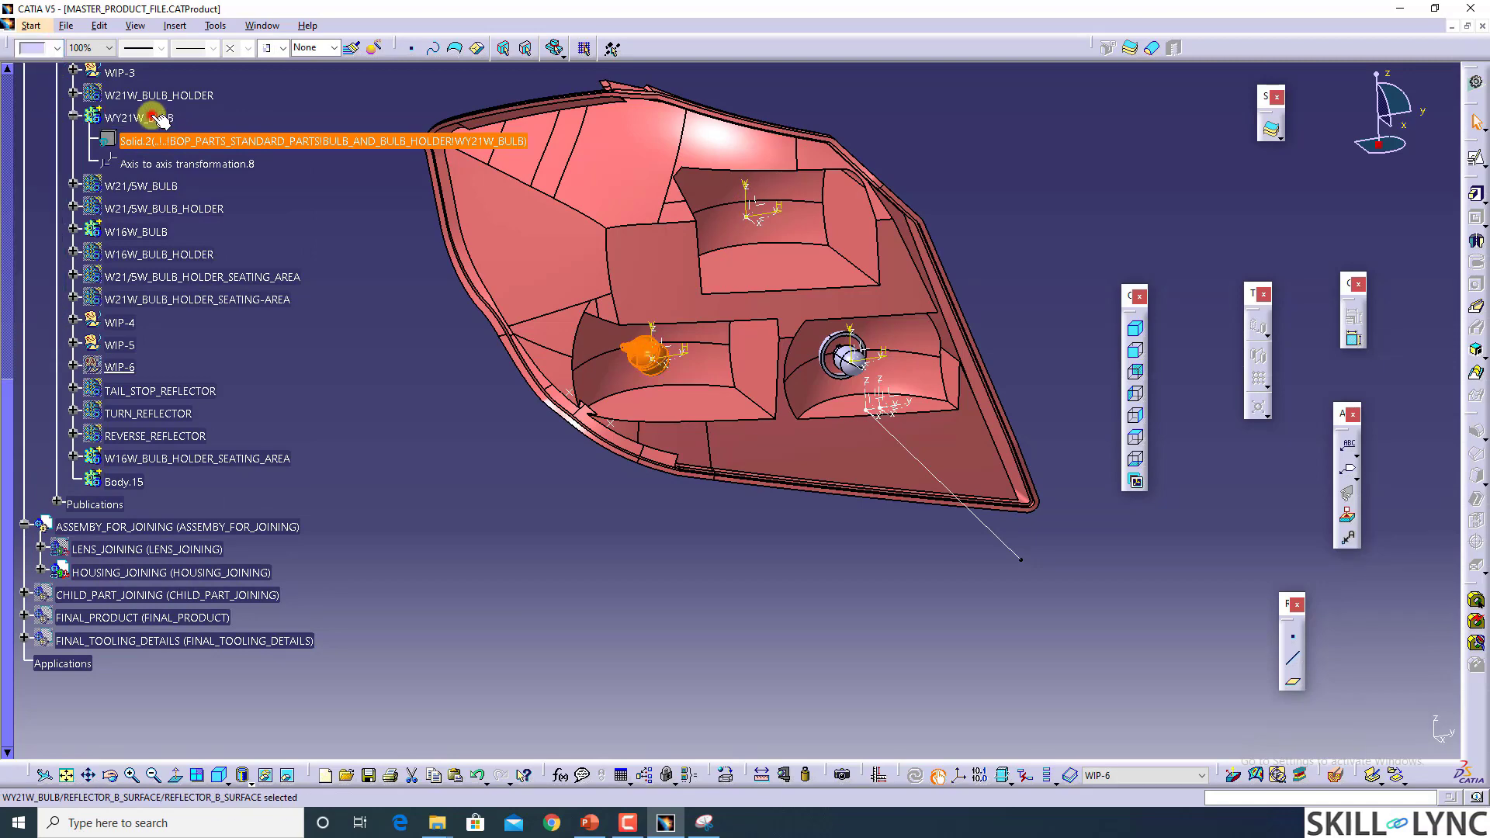
Step: Collapse the WY21W_BULB body and hide it
left_click(73, 116)
right_click(130, 116)
left_click(170, 162)
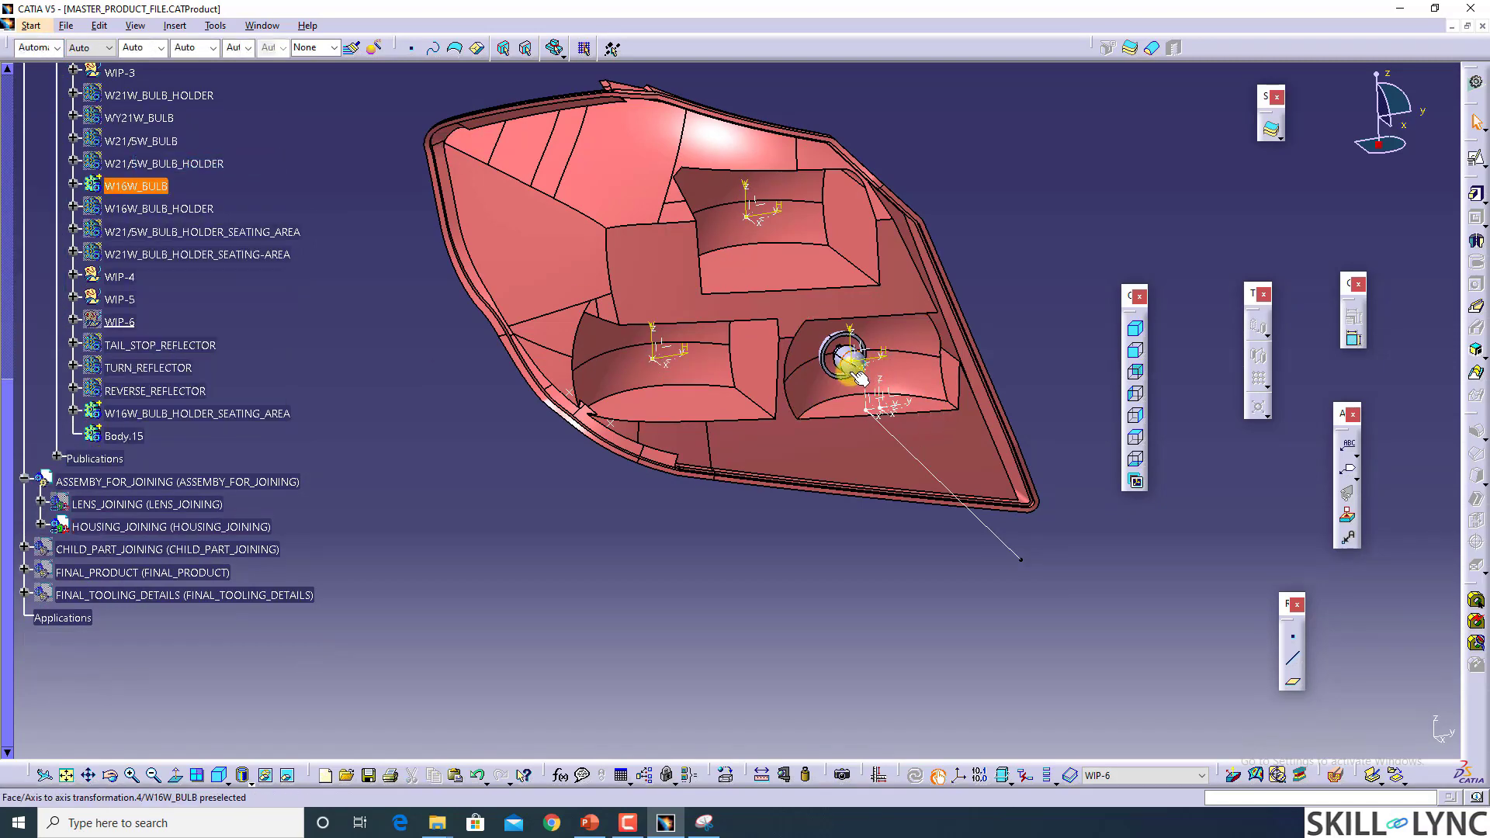
Step: Apply a colour to the solid inside W16W_BULB and hide the W16W_BULB body
left_click(860, 378)
left_click(143, 392)
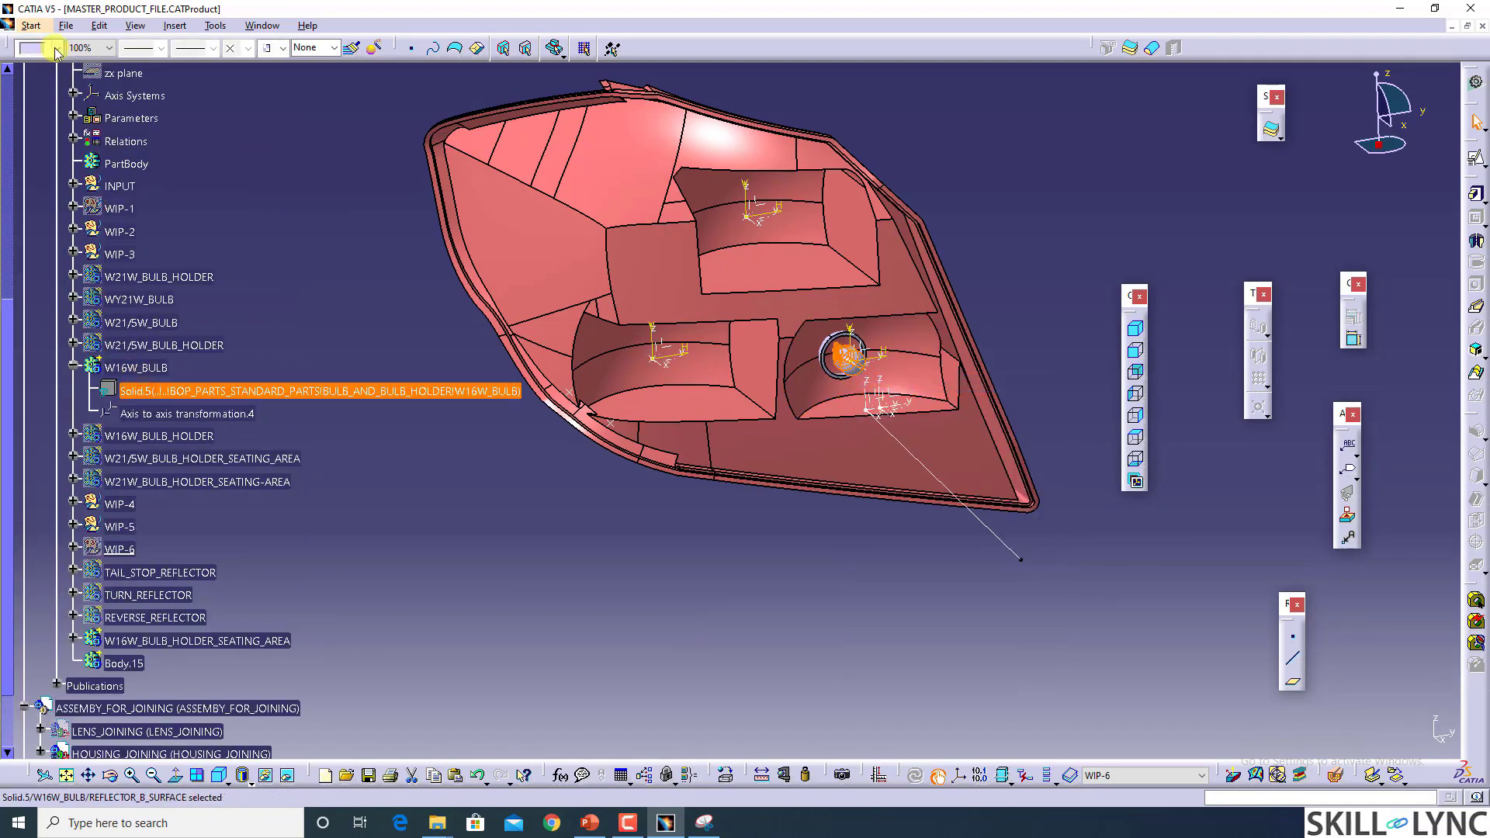
left_click(56, 48)
left_click(48, 90)
left_click(260, 200)
middle_click_drag(777, 494, 594, 347)
right_click(136, 370)
key("h")
Step: Toggle the visibility of the remaining bulbs and holders, including W21W_BULB_HOLDER and WY21W_BULB, to check them in their pockets
right_click(155, 342)
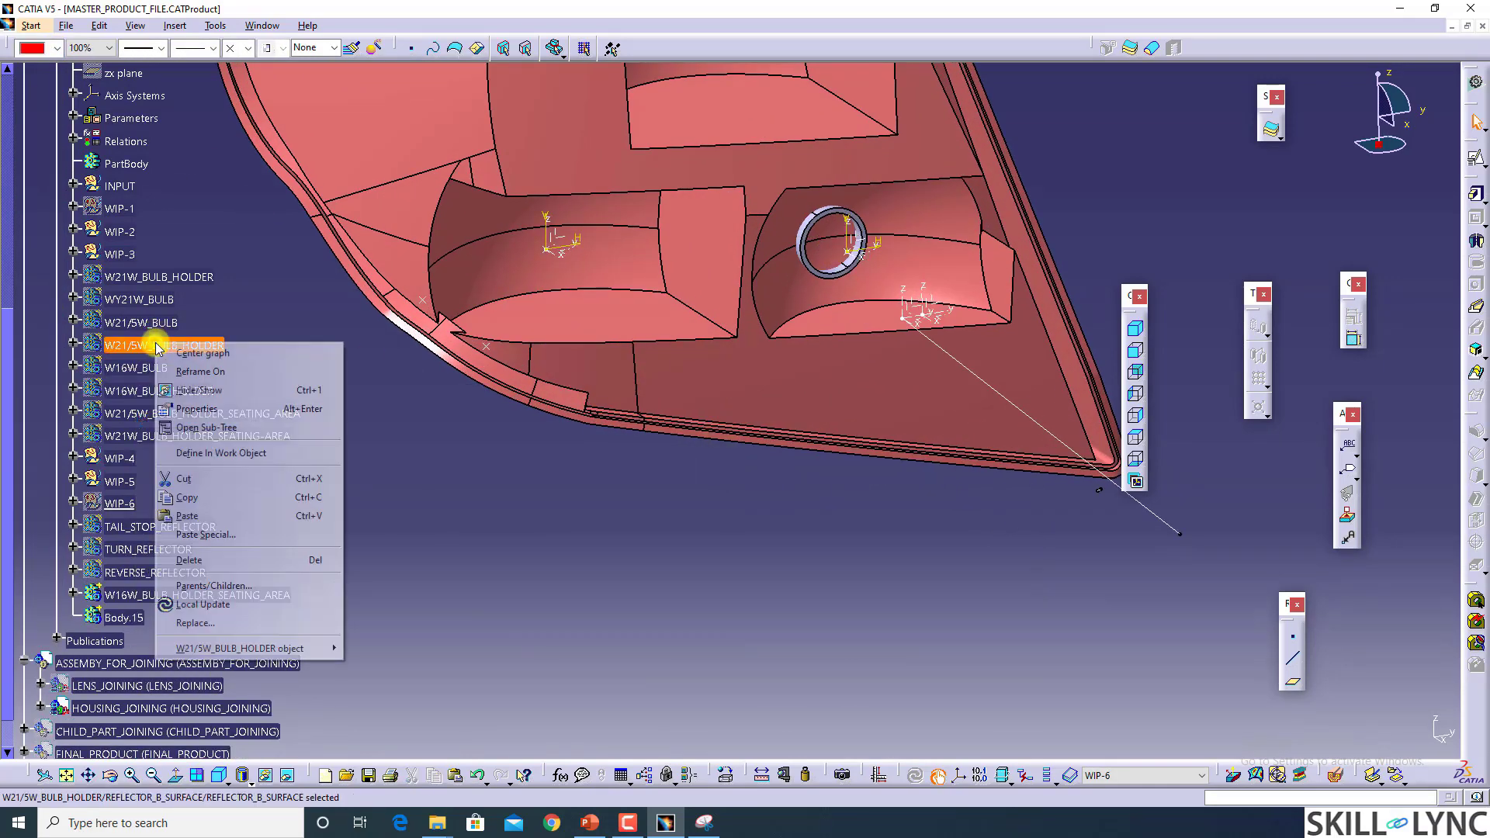
key("h")
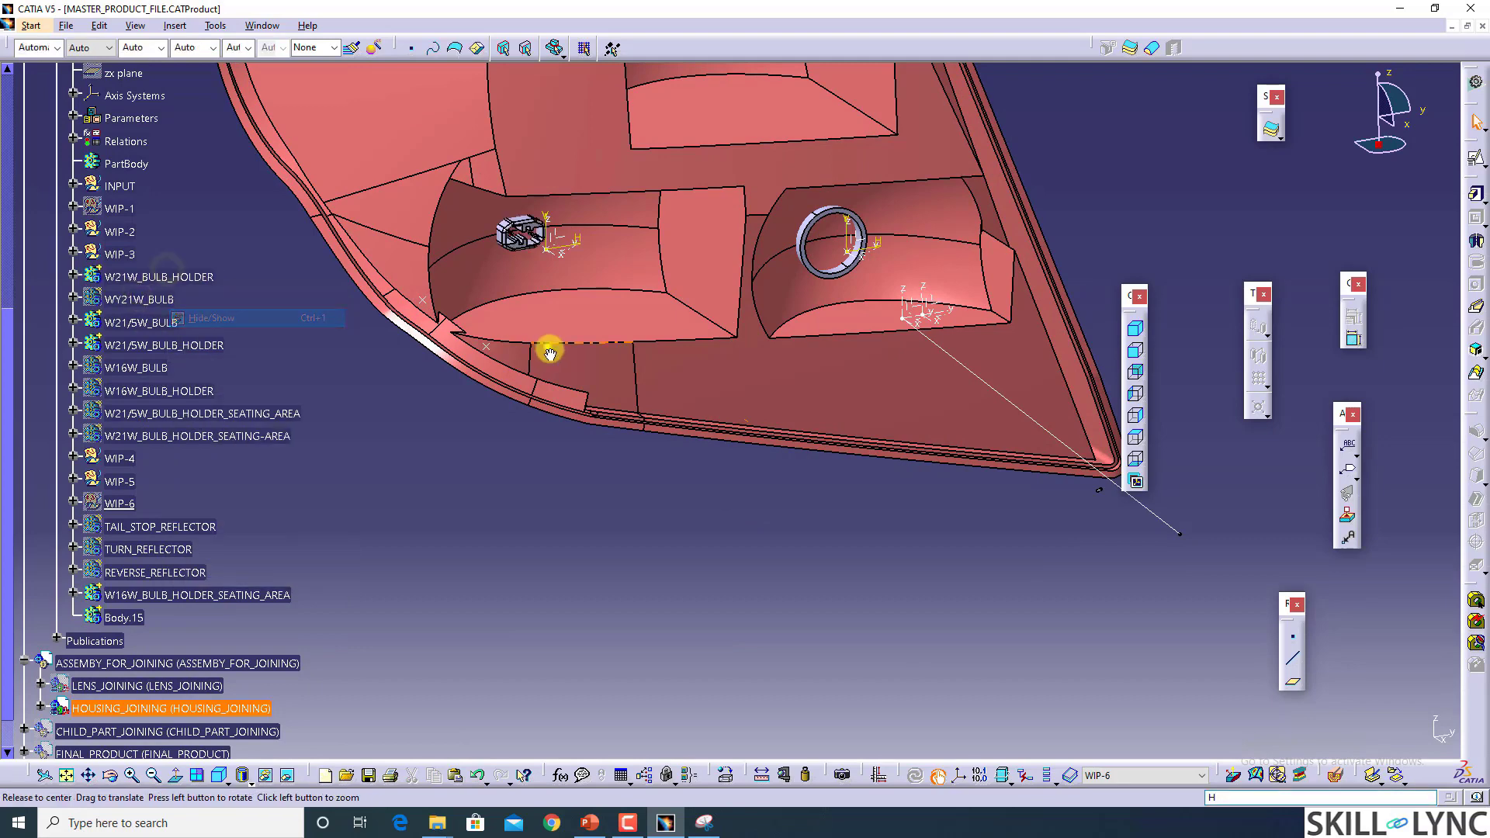
middle_click_drag(549, 349, 193, 380)
right_click(156, 298)
left_click(221, 319)
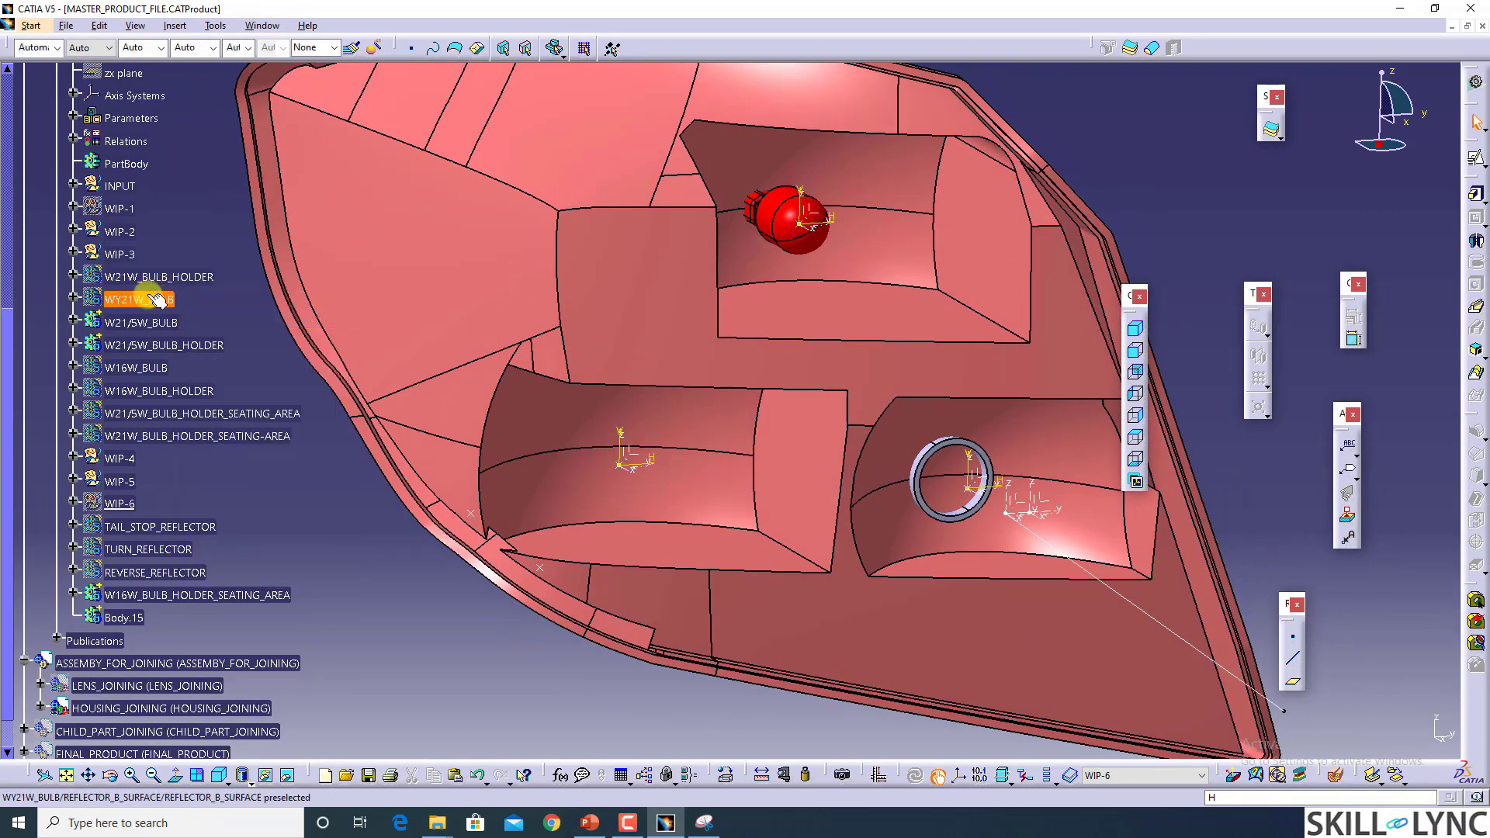
Step: Hide the red W21/5W_BULB and W21/5W_BULB_HOLDER bodies in the upper reflector pocket
right_click(145, 322)
left_click(170, 368)
right_click(154, 344)
left_click(186, 392)
Step: Show the W21/5W_BULB_HOLDER_SEATING_AREA and W21W_BULB_HOLDER_SEATING-AREA bodies in the reflector pockets
right_click(222, 412)
left_click(245, 457)
right_click(215, 436)
left_click(238, 481)
middle_click_drag(792, 394, 627, 490)
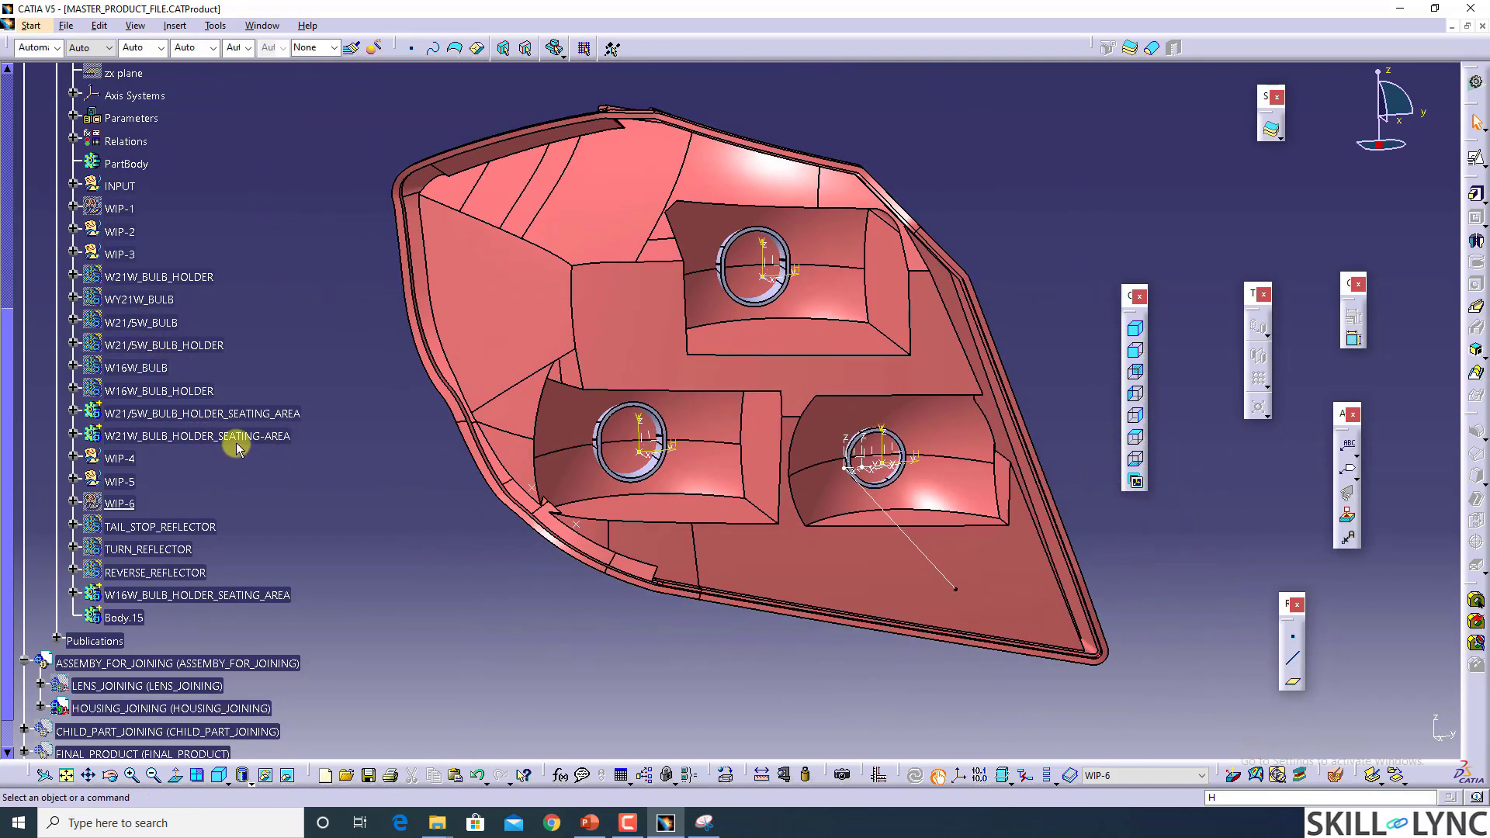
Step: Publish the W21/5W, W21W and W16W bulb holder seating area bodies from the REFLECTOR_B_SURFACE part
left_click(240, 413)
left_click(238, 595, "ctrl")
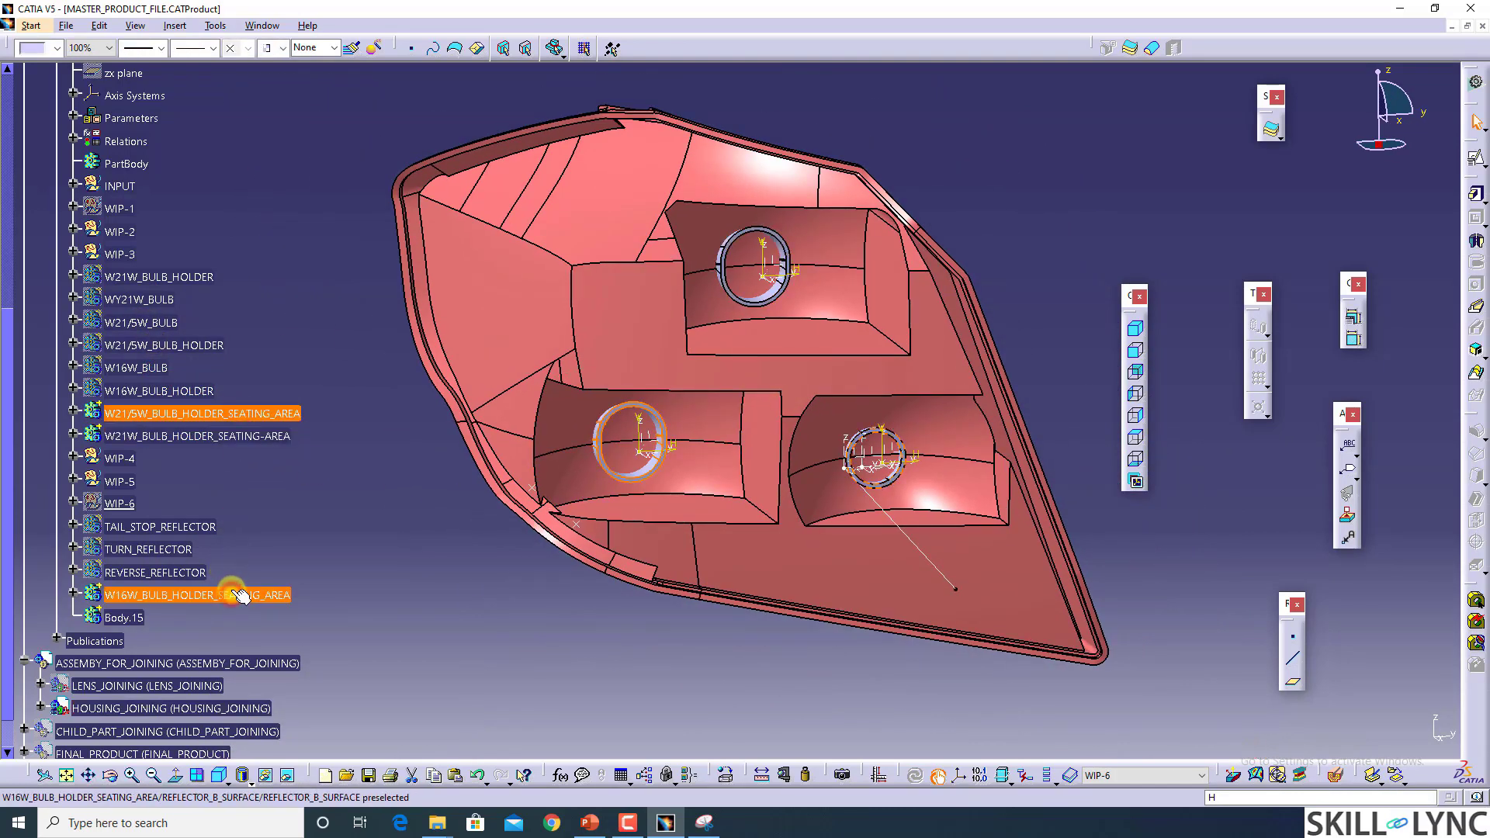
left_click(175, 25)
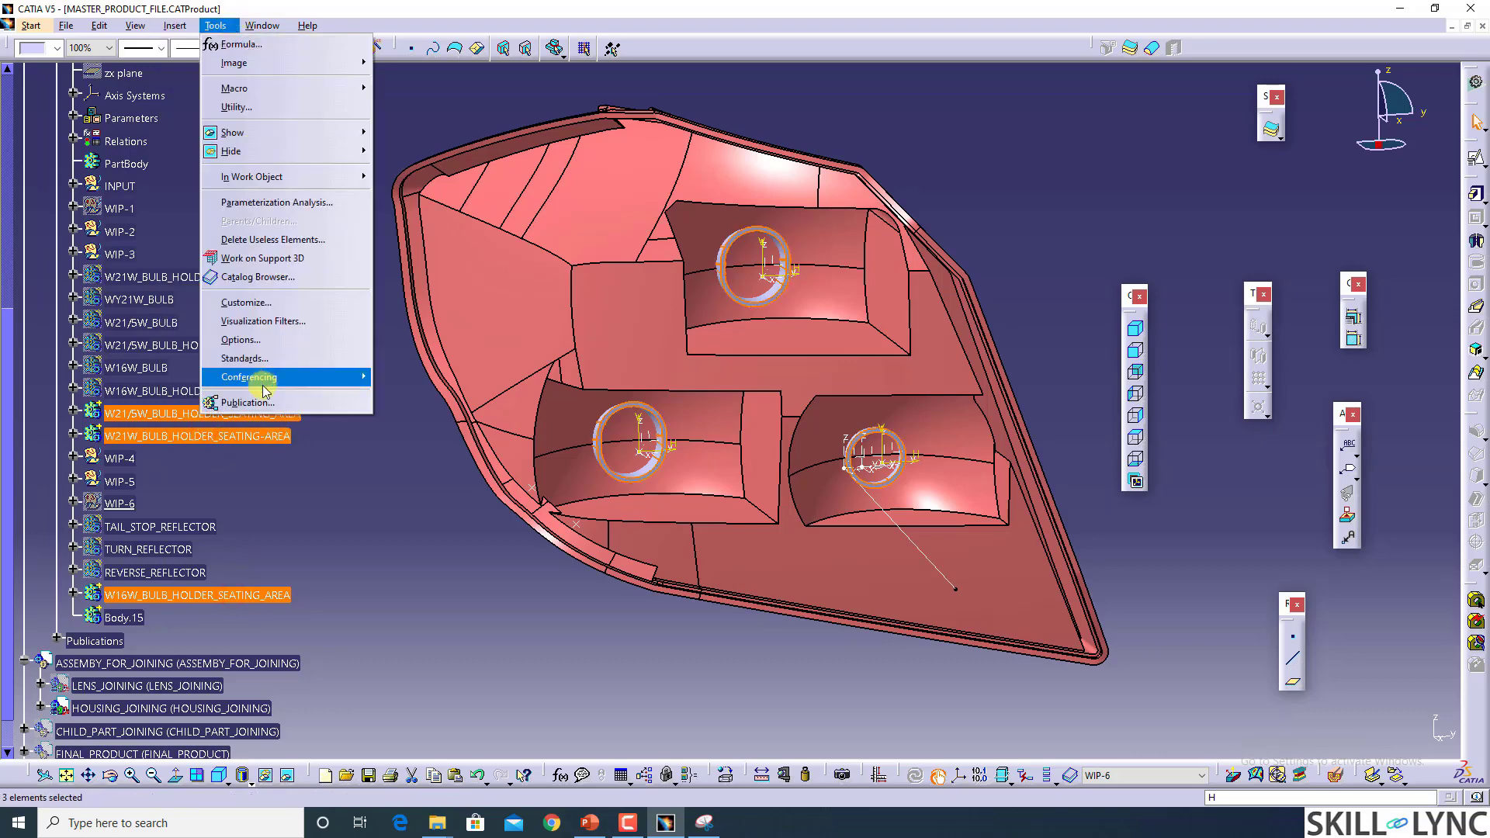
left_click(267, 397)
left_click(1140, 693)
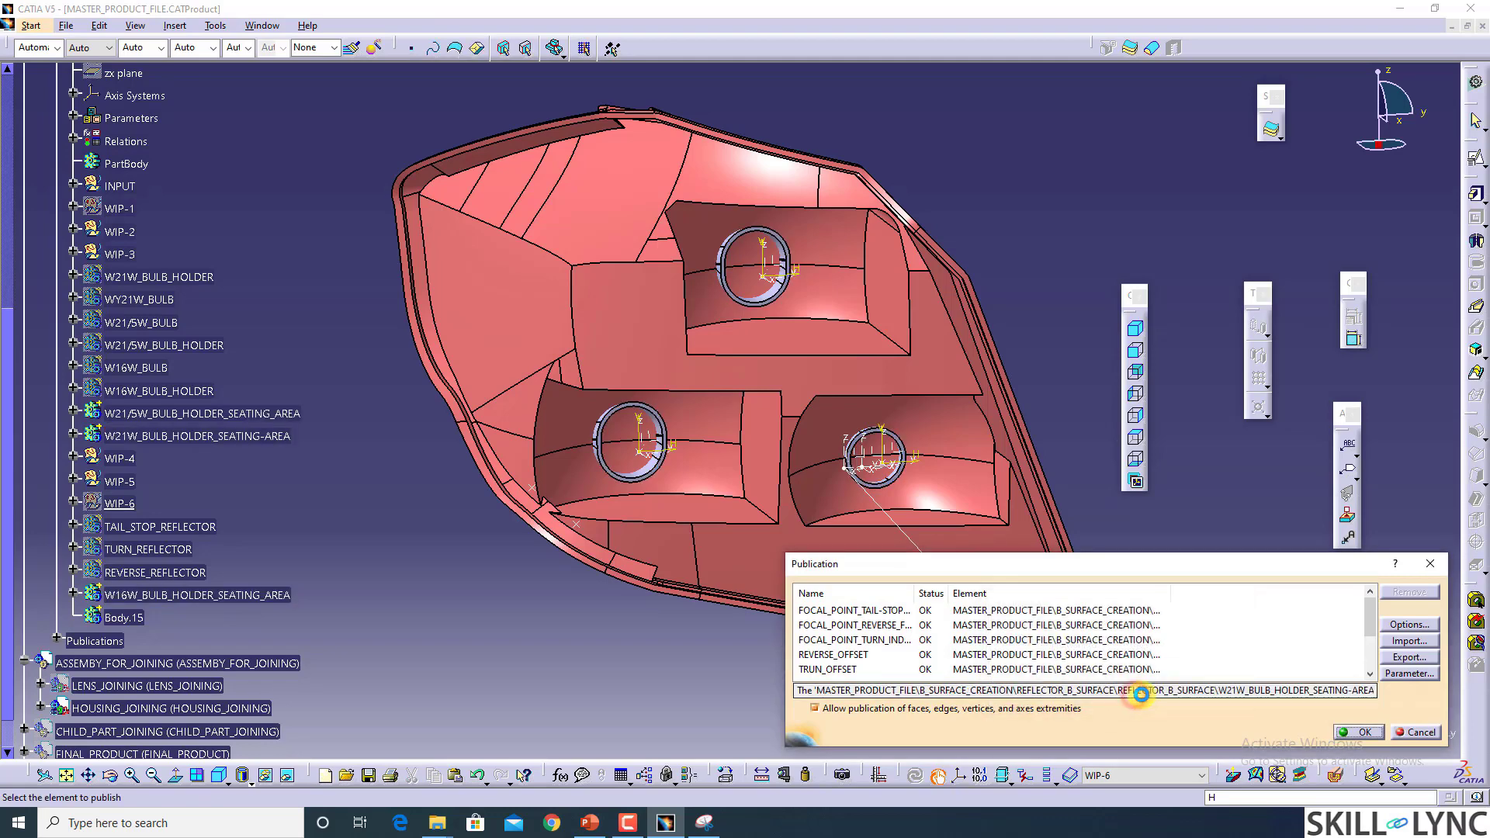
left_click(1357, 733)
Step: Copy the three bulb holder seating area publications of the REFLECTOR_B_SURFACE part
scroll(22, 401, "down", 4)
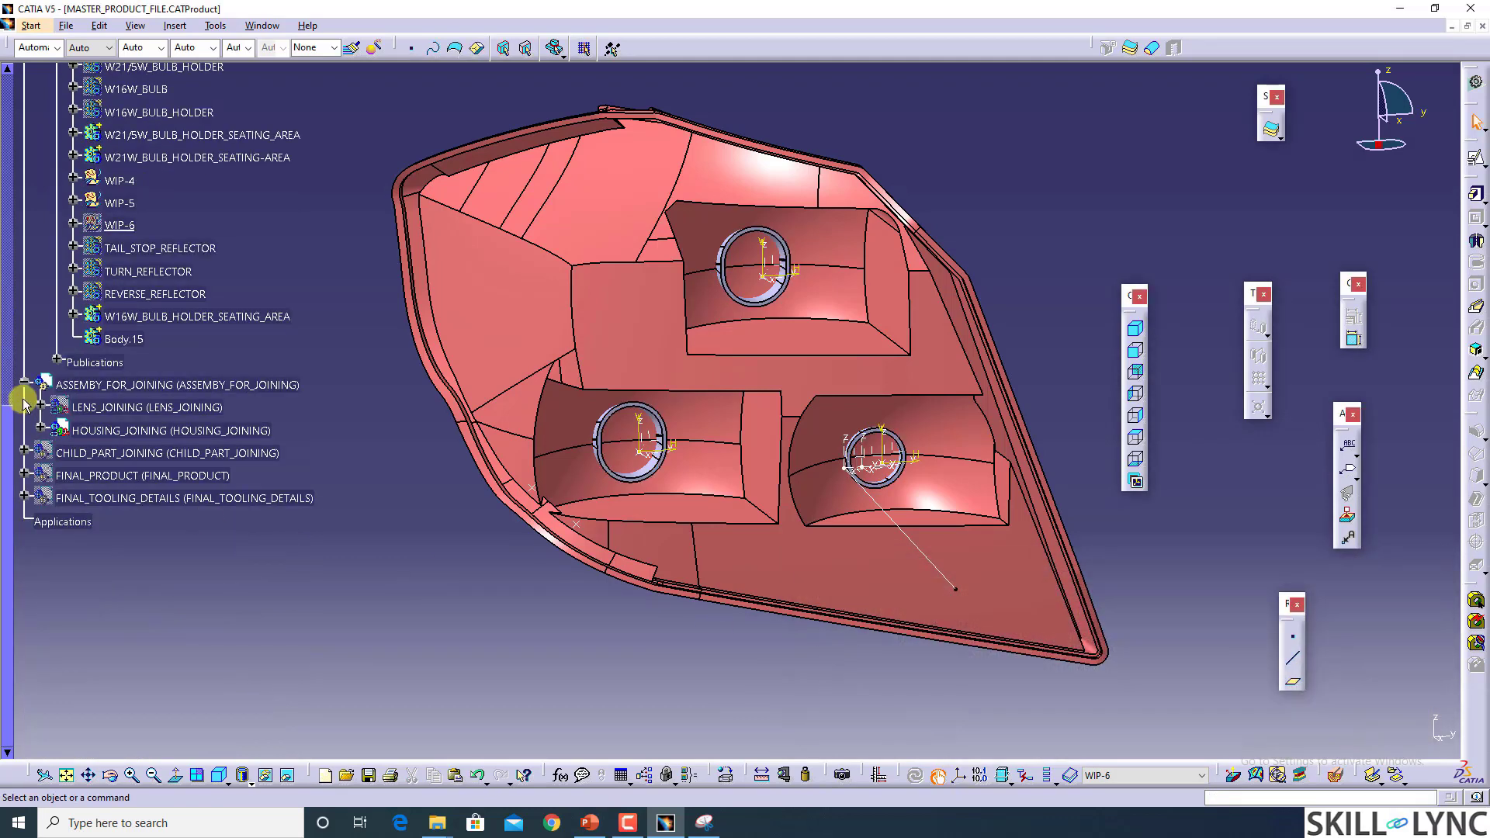
left_click(58, 360)
left_click(249, 531, "ctrl")
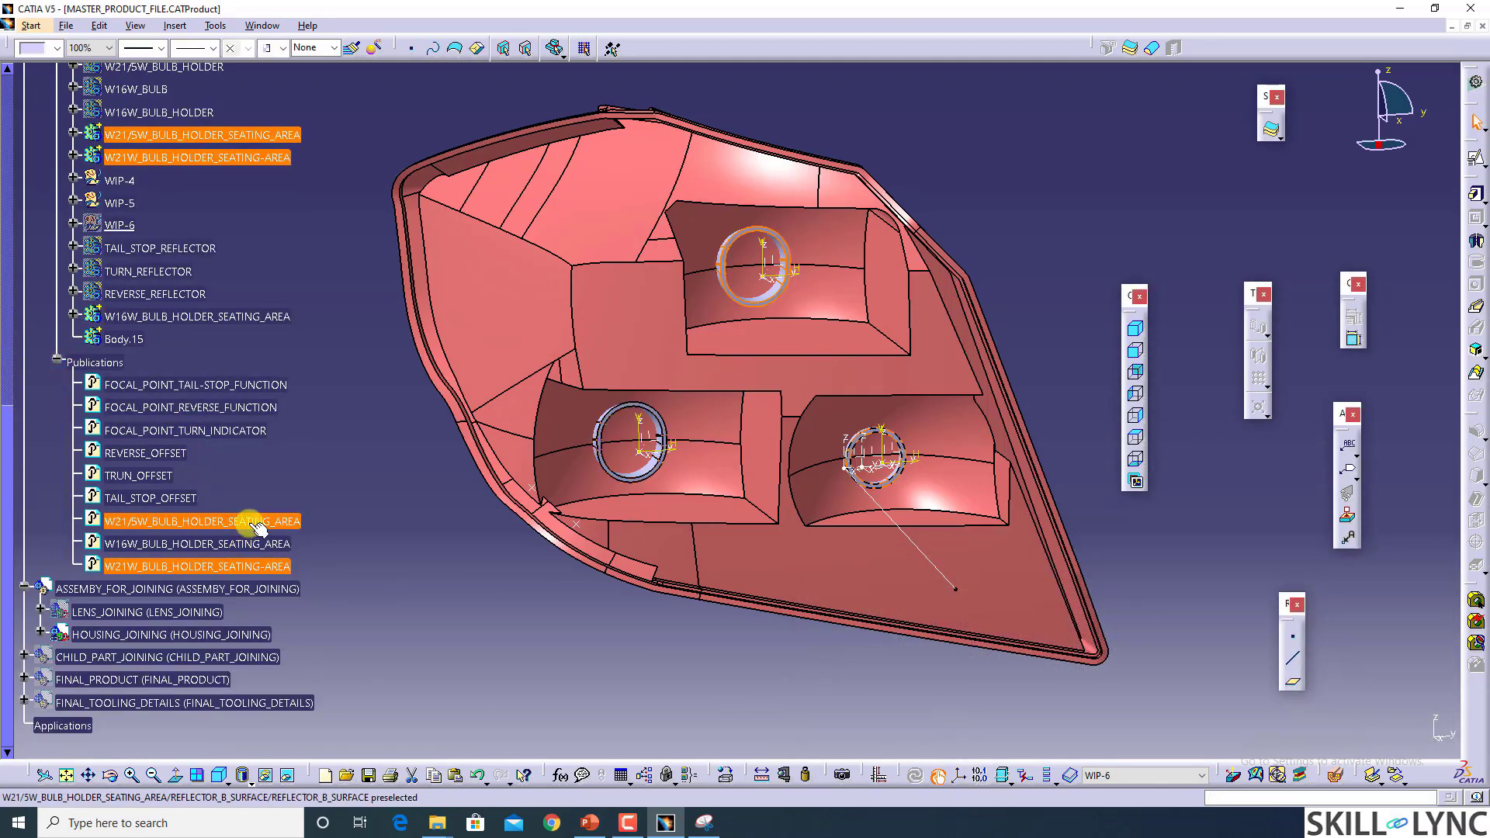
left_click(250, 544, "ctrl")
right_click(250, 524)
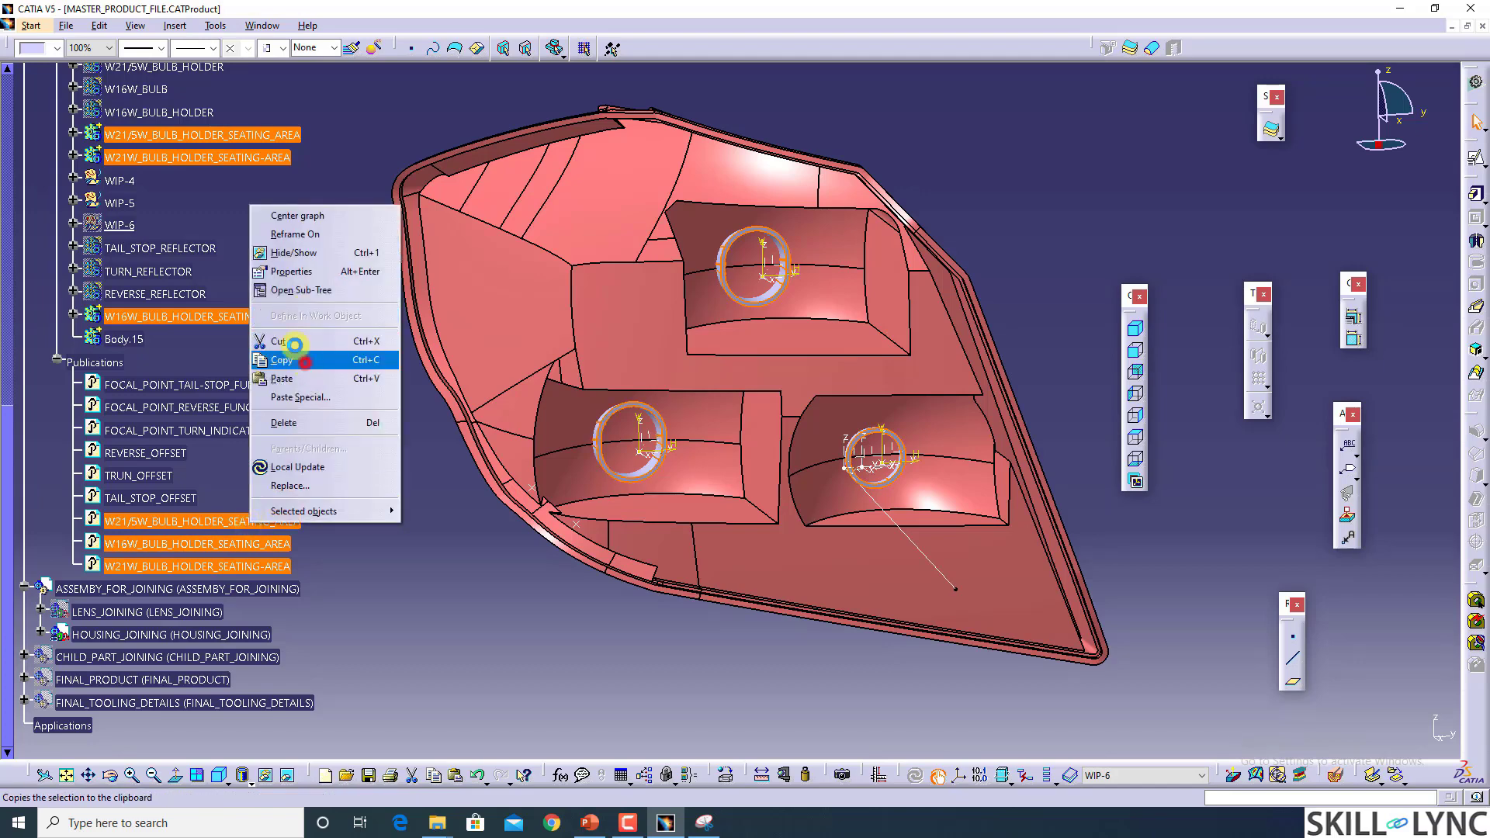
left_click(306, 363)
Step: Activate the top-level MASTER_PRODUCT_FILE product and hide the B_SURFACE_CREATION sub-assembly
left_click(23, 95)
left_click(13, 94)
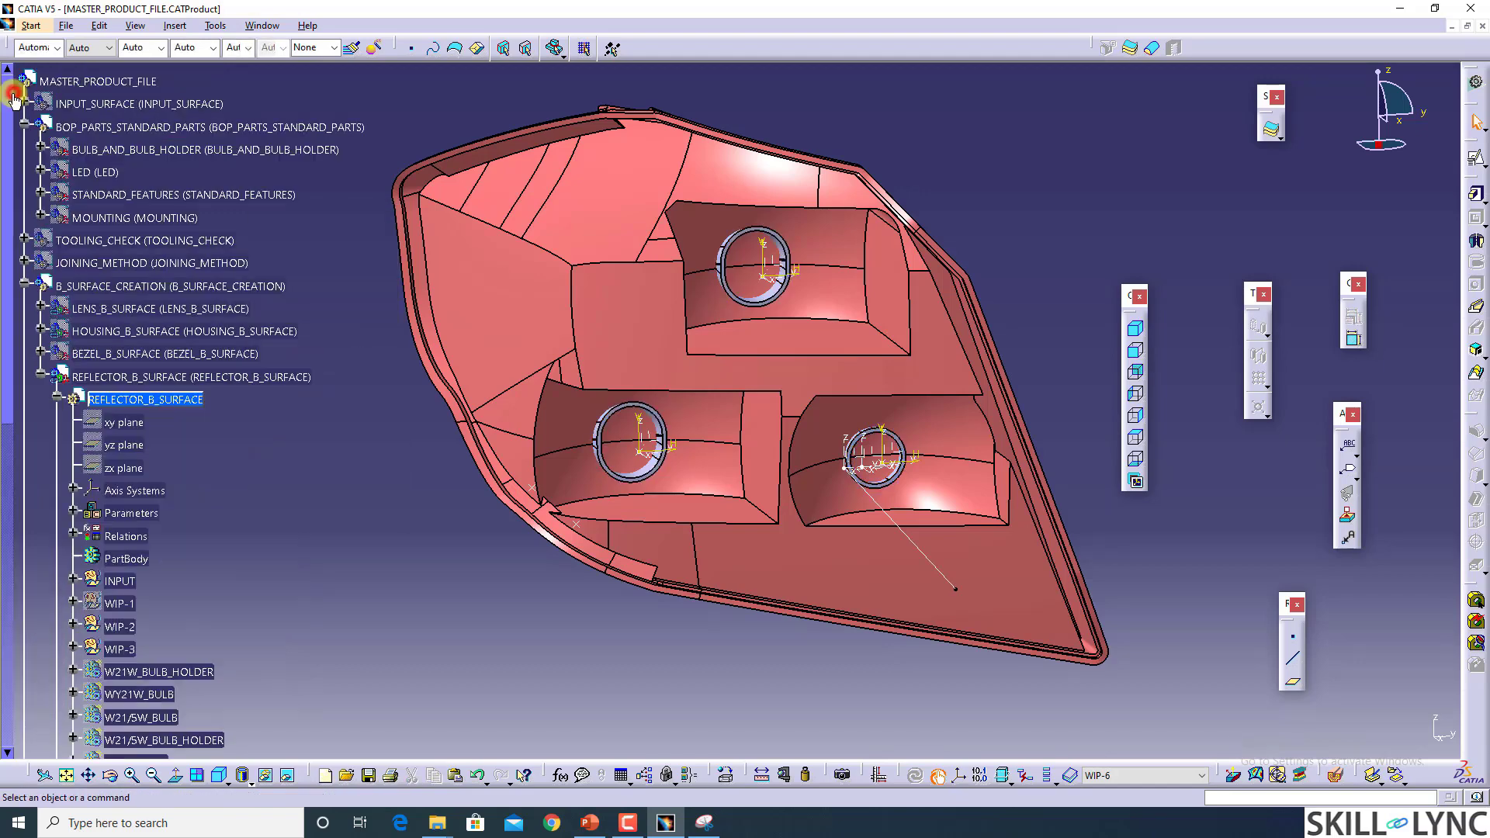
double_click(56, 82)
left_click(24, 286)
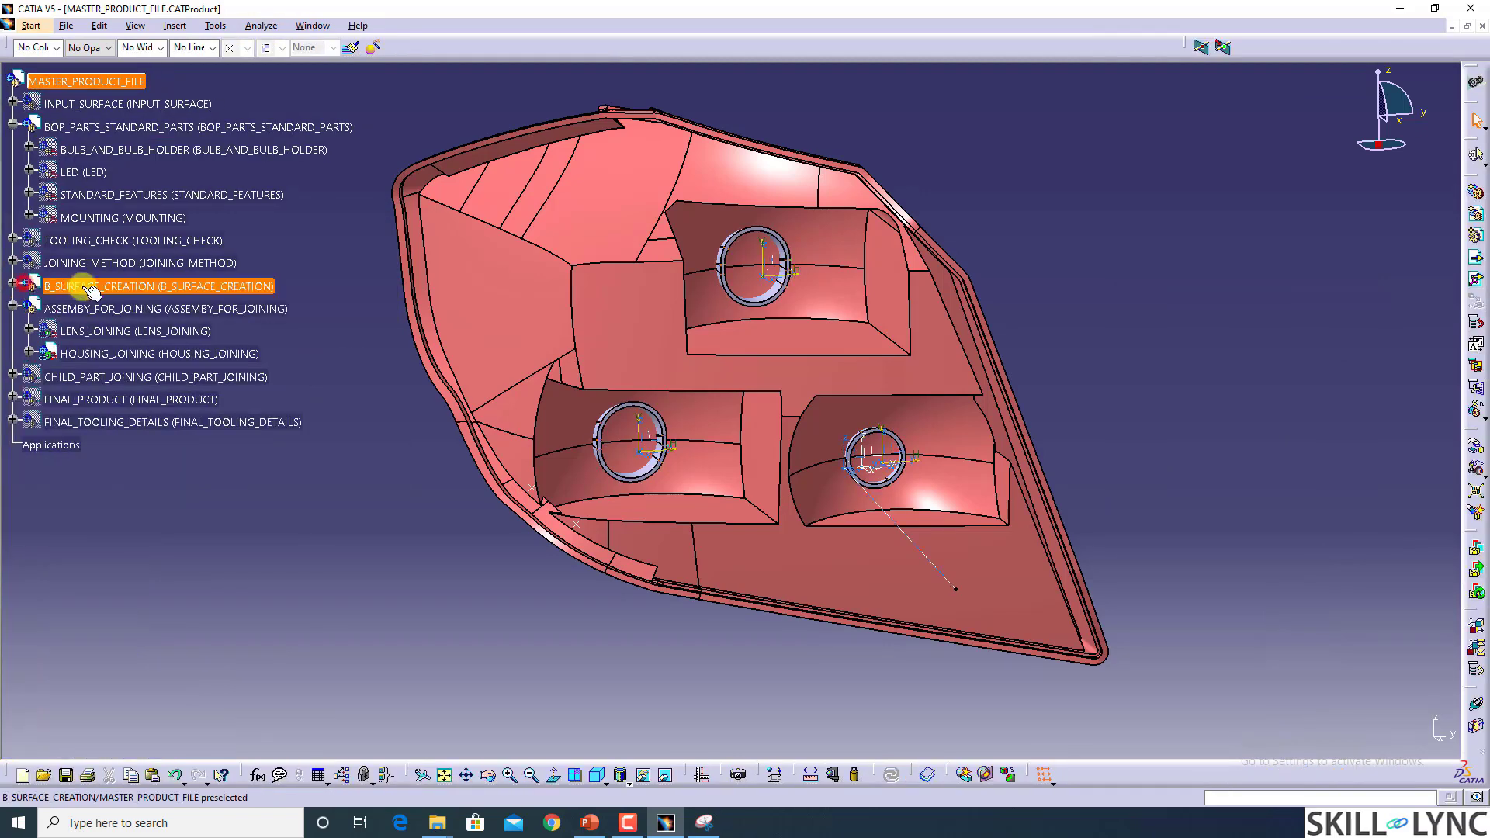
right_click(85, 288)
left_click(108, 337)
Step: Paste the copied seating areas into the HOUSING_JOINING part As Result With Link, and update the product
left_click(29, 352)
double_click(128, 379)
right_click(132, 382)
left_click(171, 520)
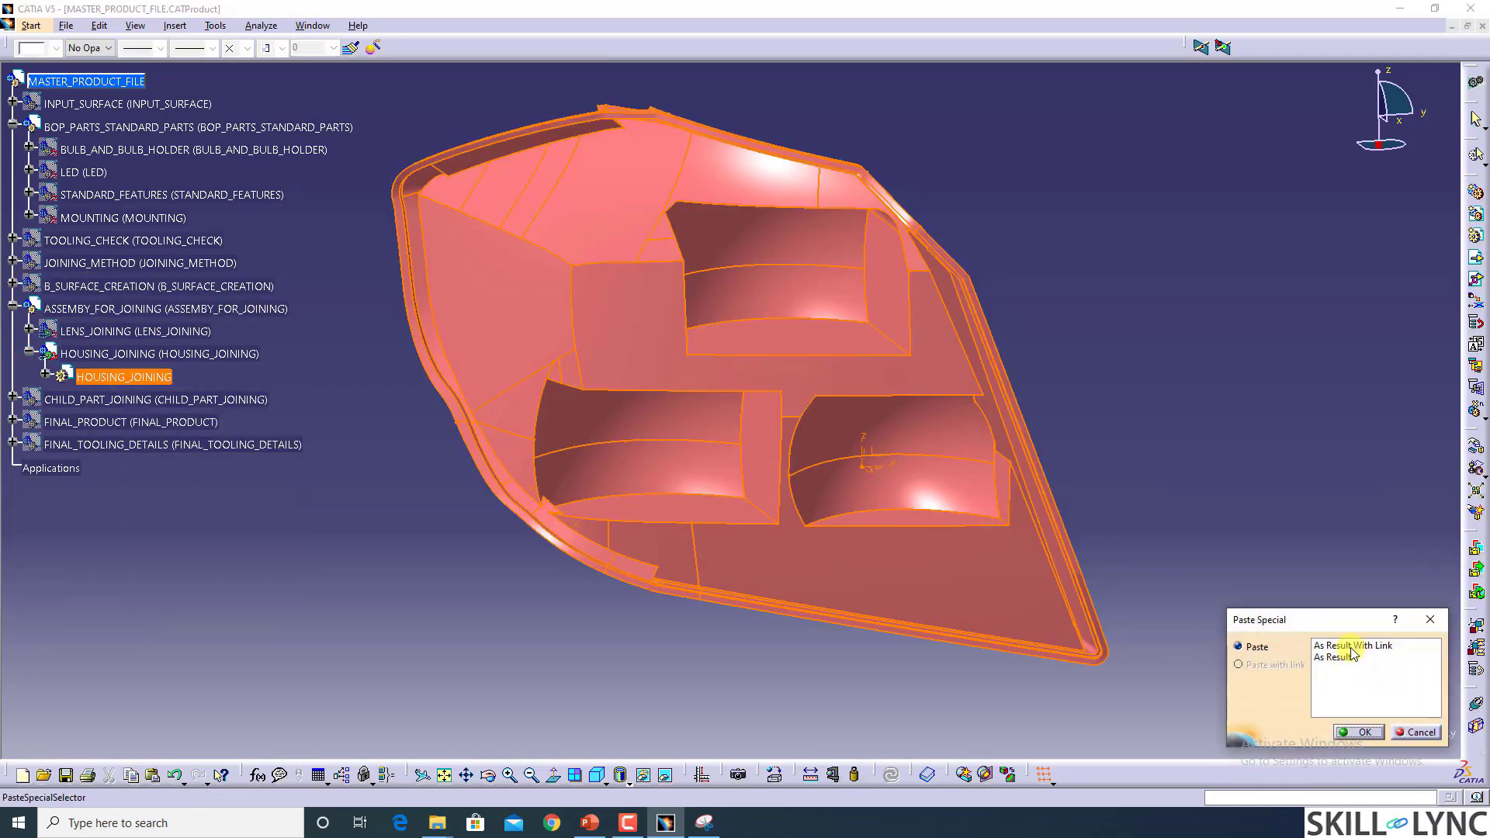
left_click(1373, 733)
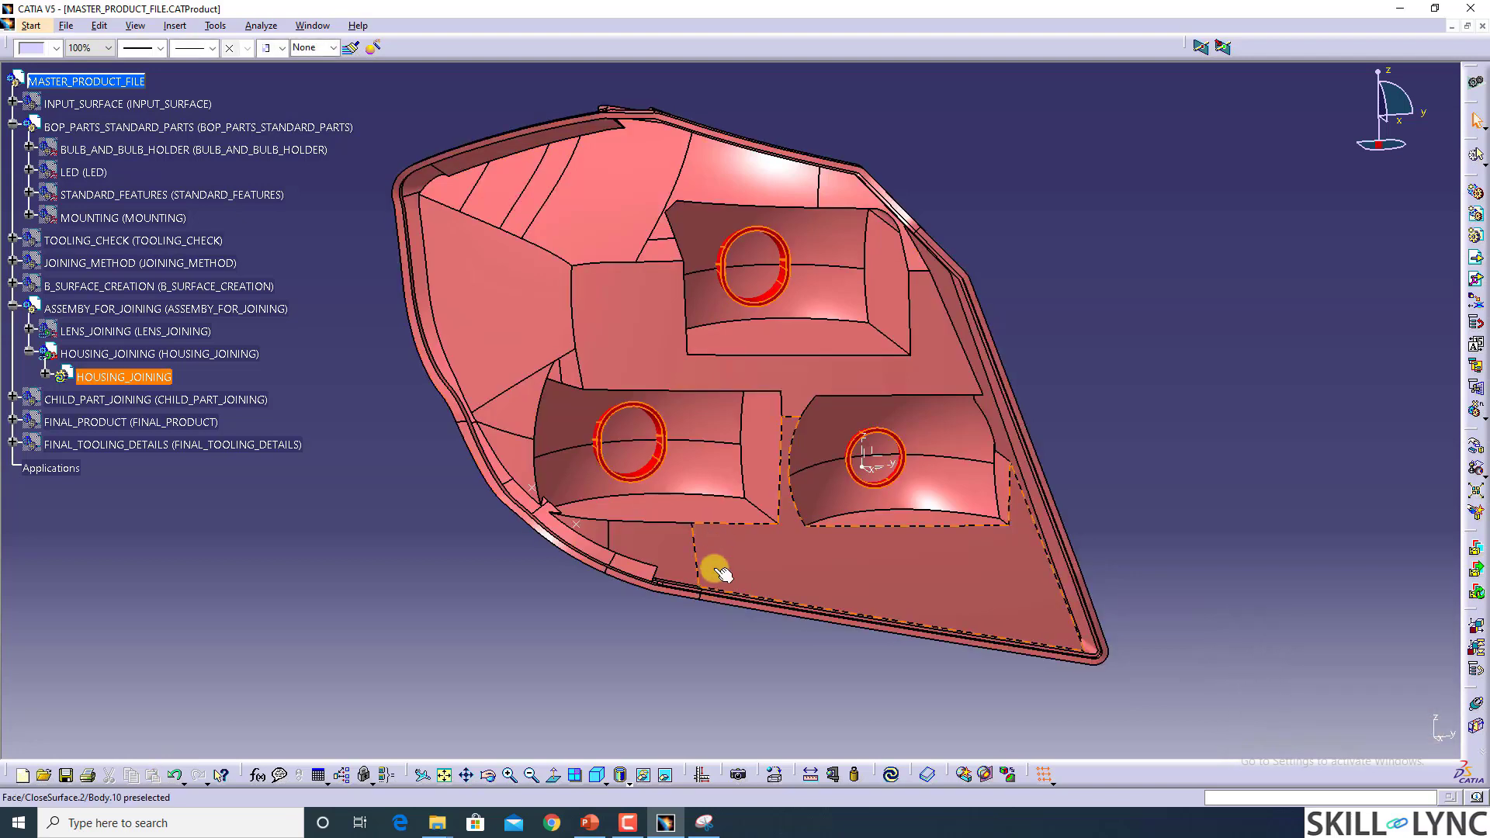
left_click(891, 773)
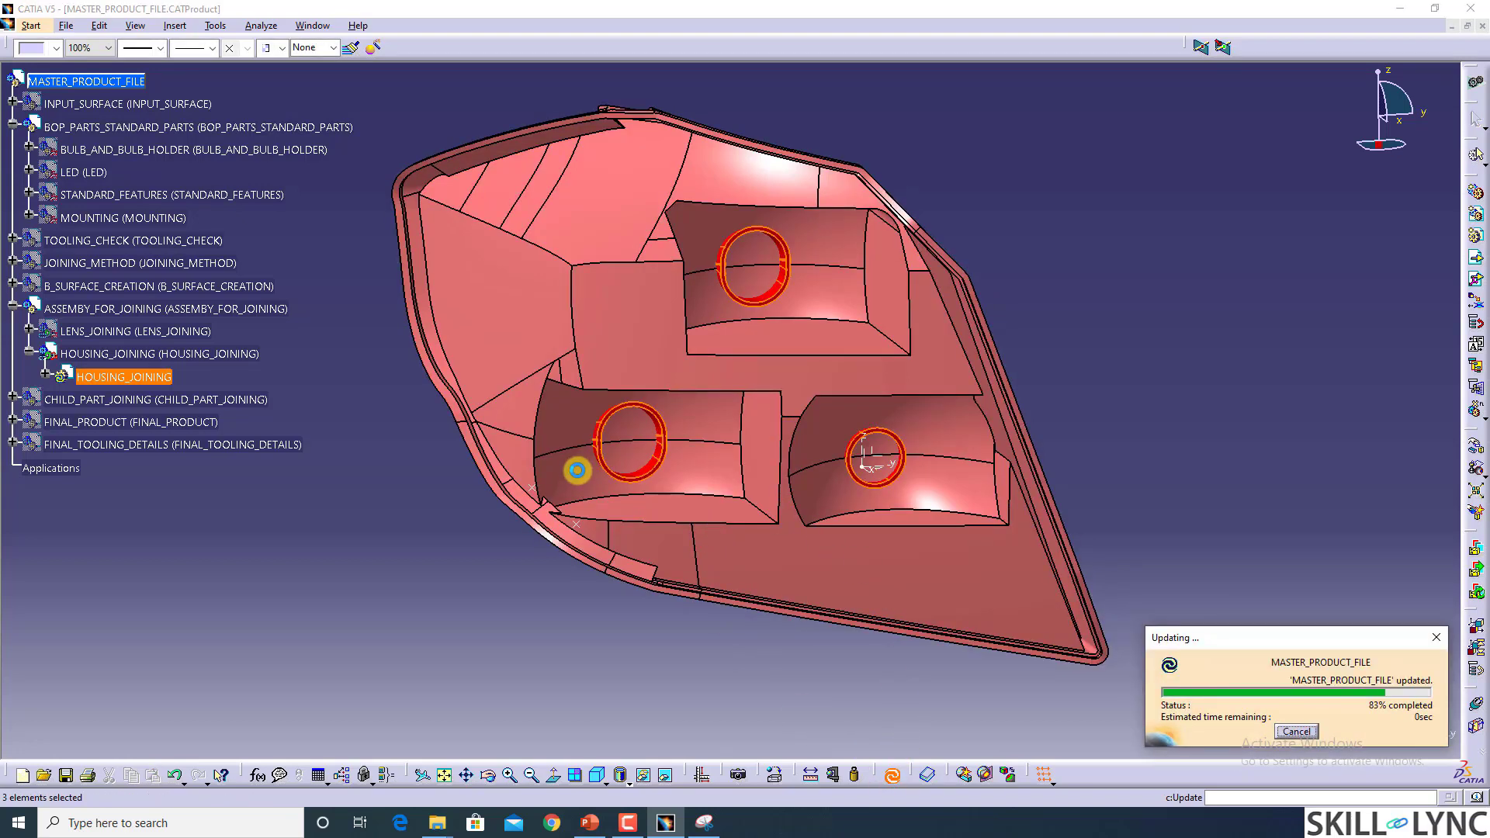
middle_click_drag(851, 446, 541, 469)
Step: Activate the HOUSING_JOINING part and rename its Body.9 as HOUSING
left_click(124, 377)
scroll(210, 415, "down", 3)
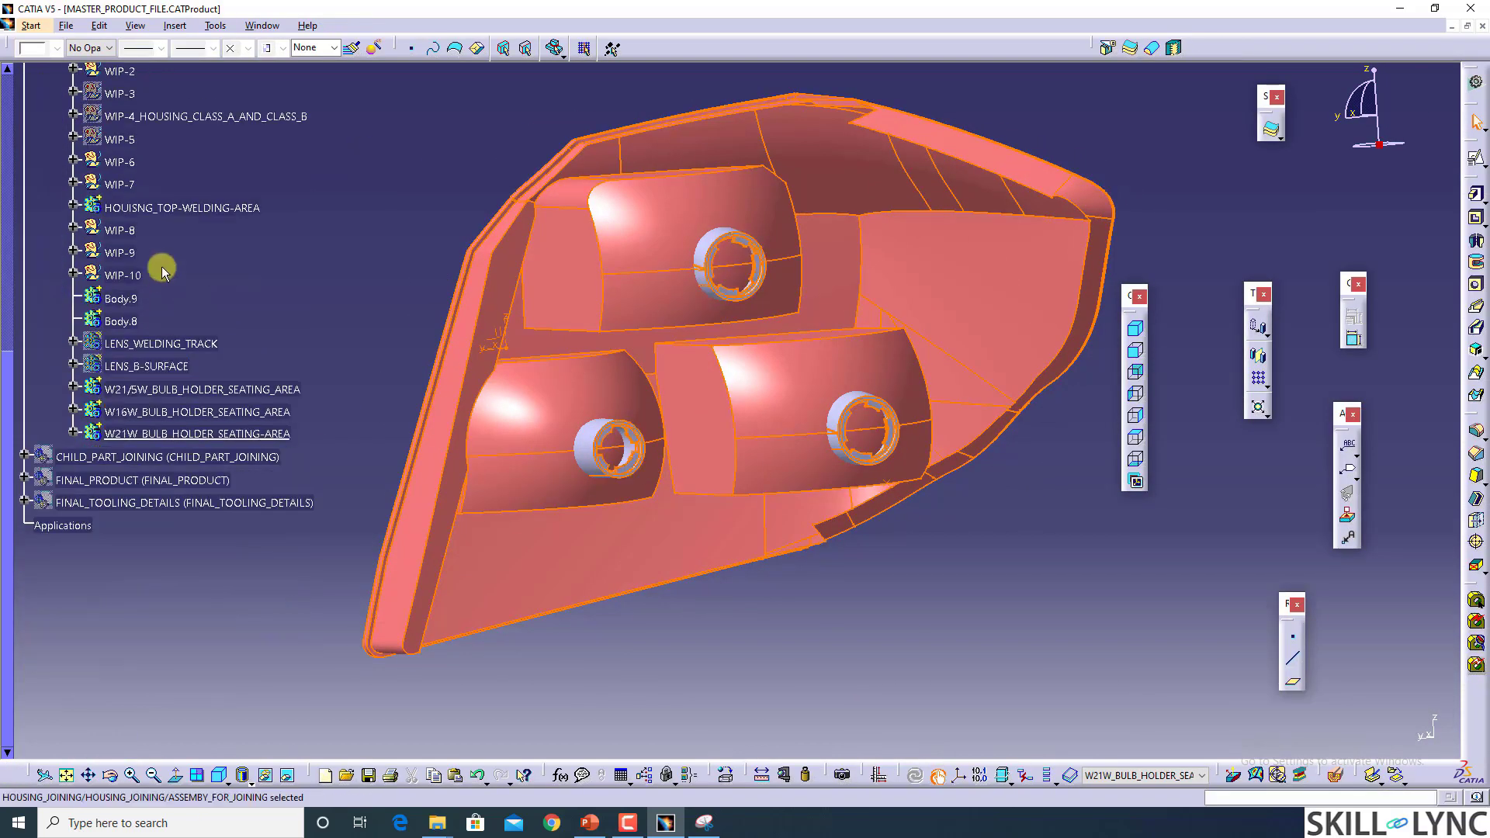
right_click(172, 208)
left_click(238, 318)
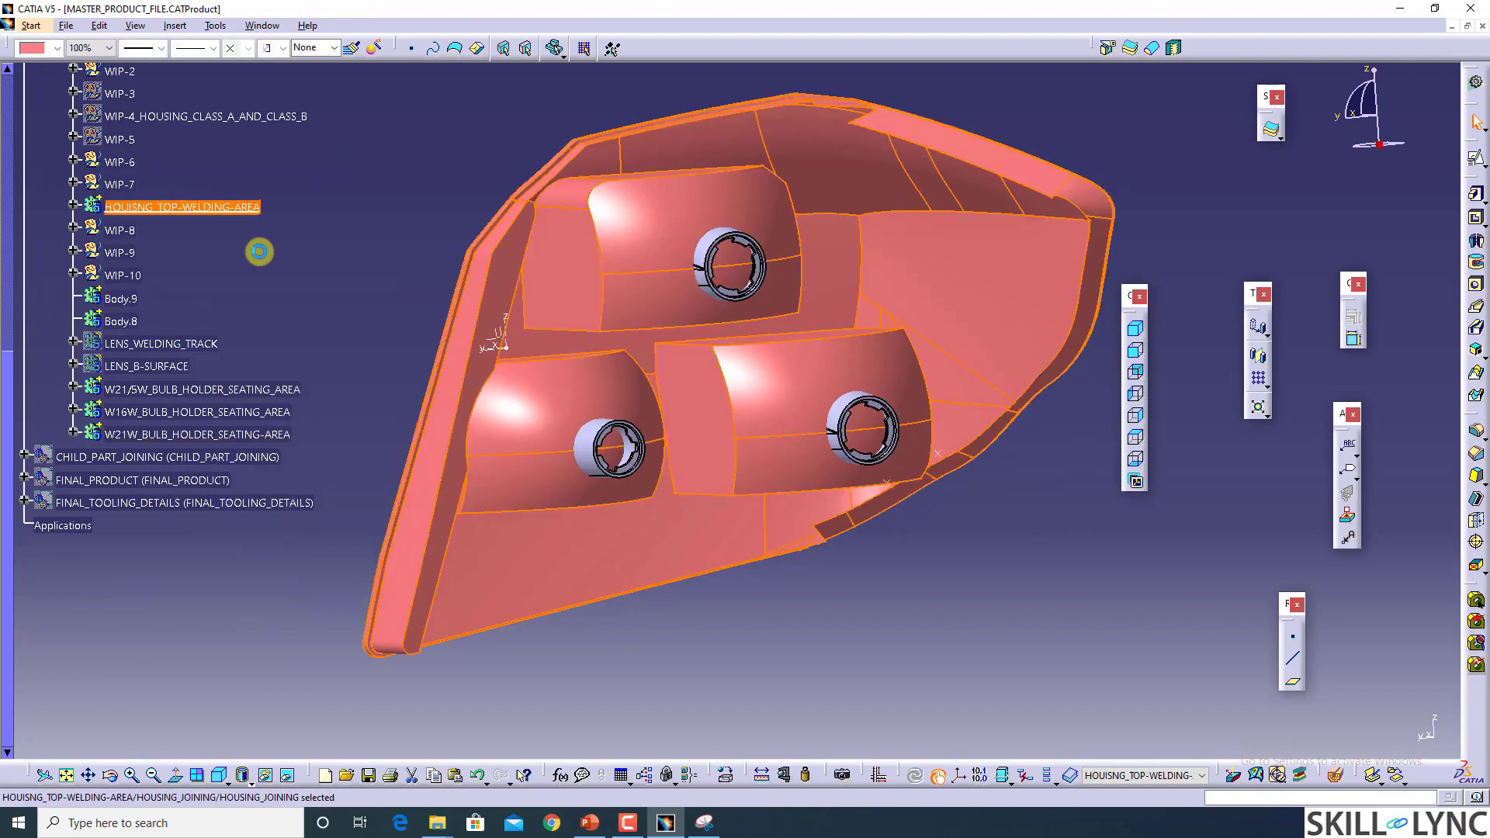
right_click(130, 297)
left_click(155, 362)
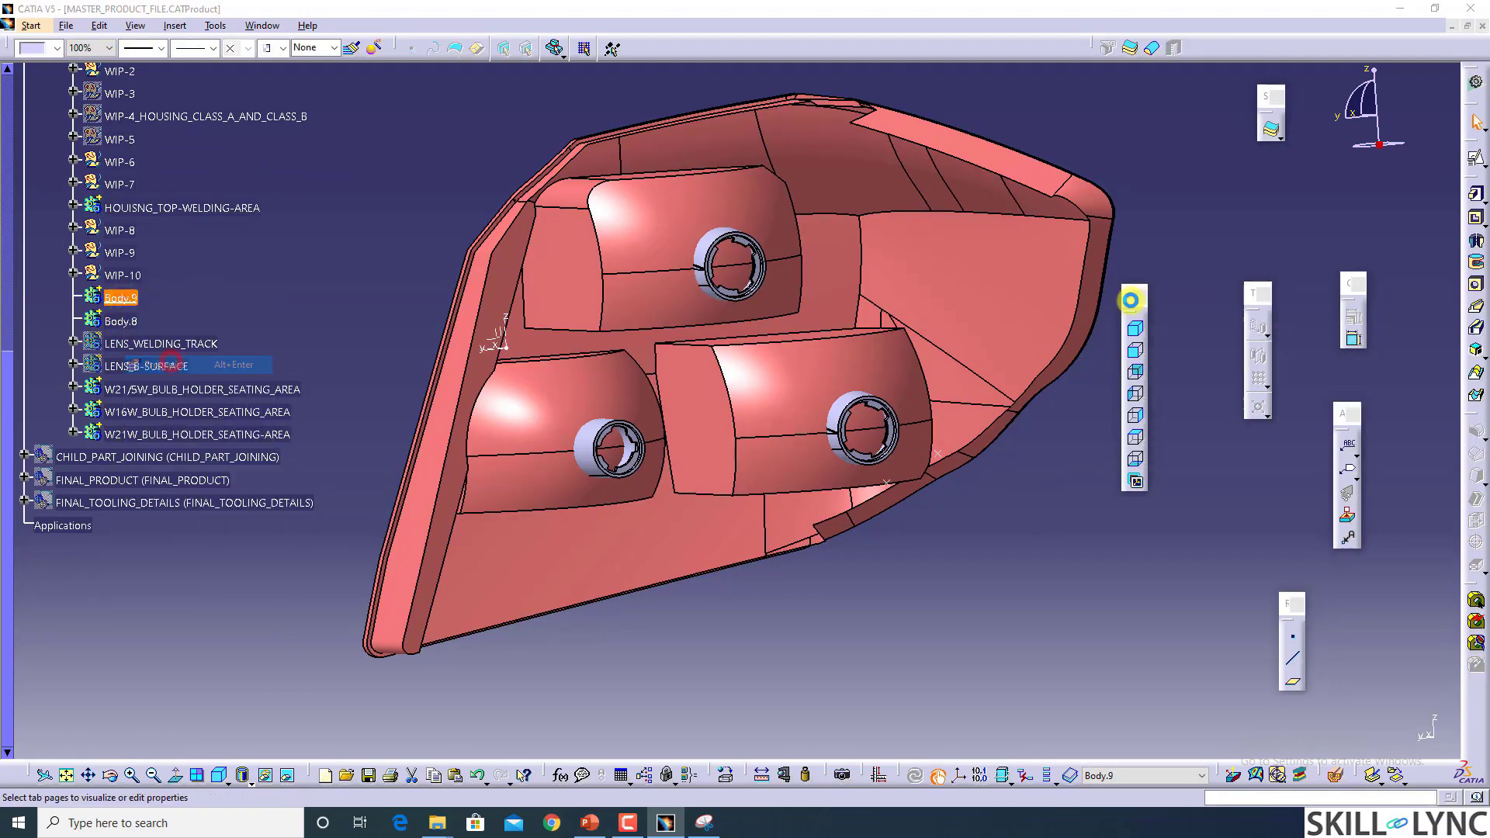
left_click(1048, 185)
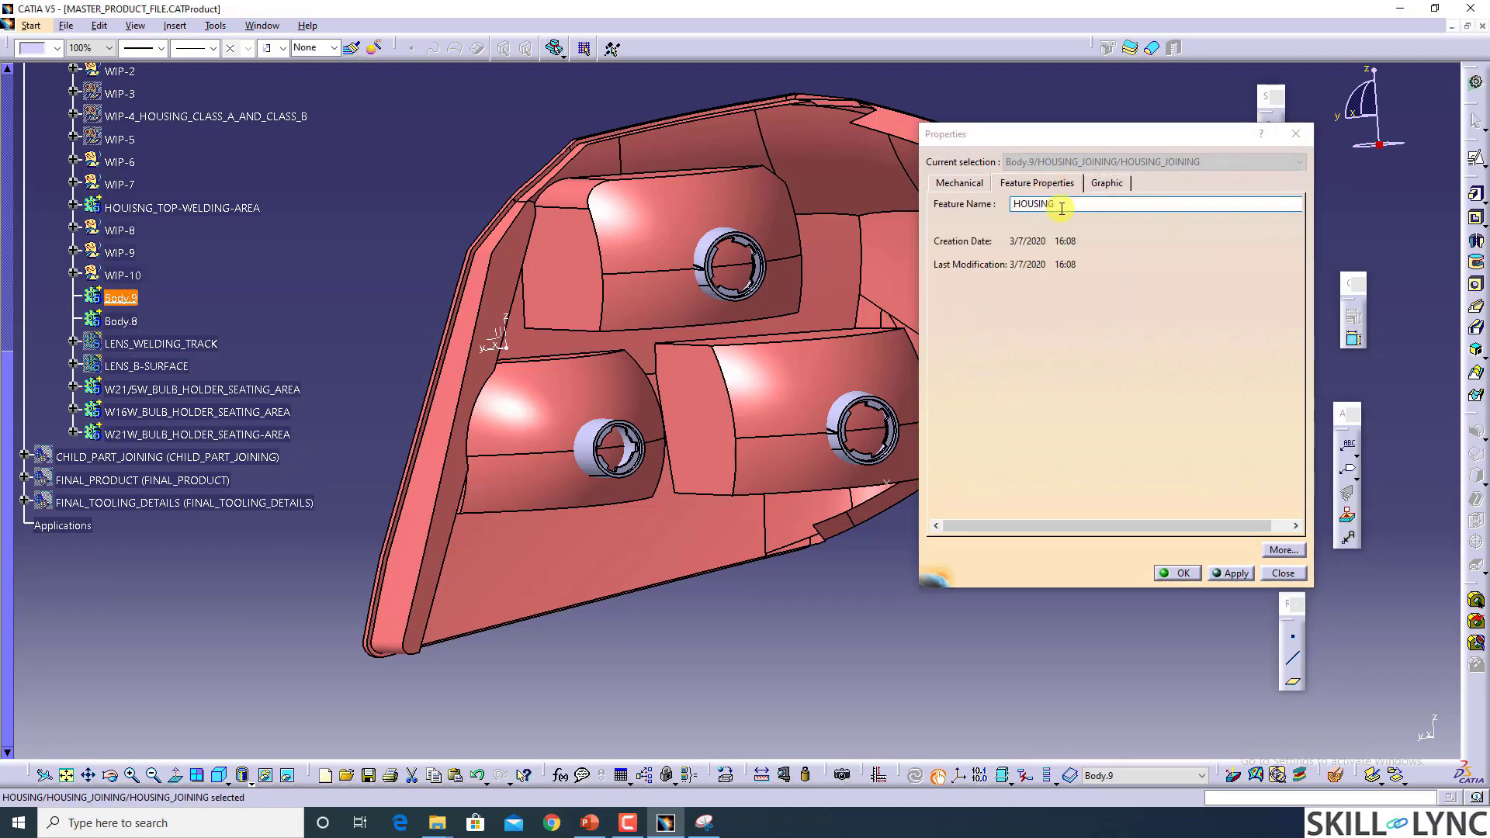
key("Return")
Step: Add the HOUISNG_TOP-WELDING-AREA body to the HOUSING body with a Boolean Add
left_click(250, 207)
right_click(256, 207)
mouse_move(399, 506)
left_click(585, 571)
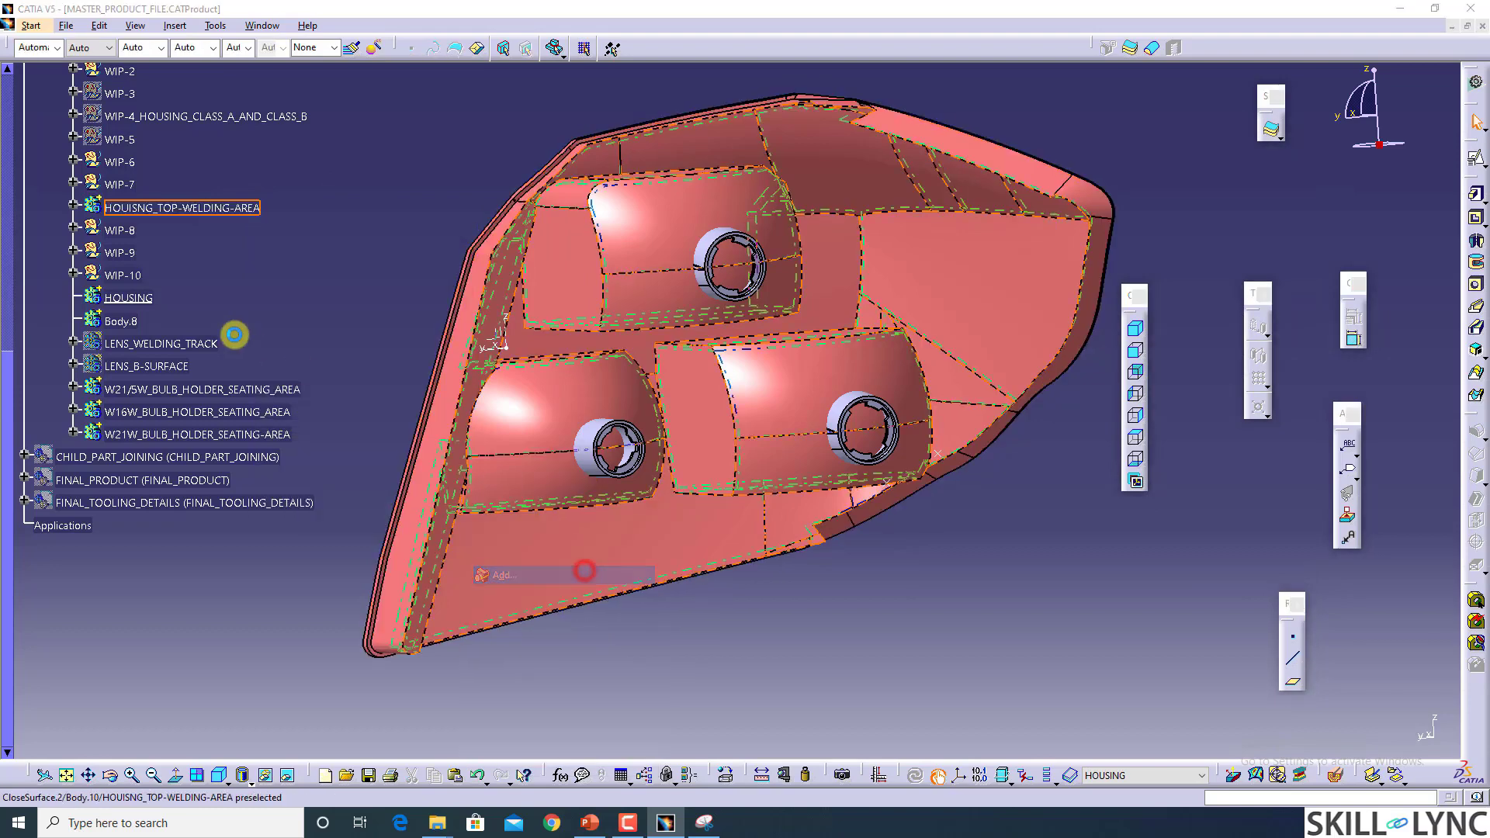
left_click(1306, 741)
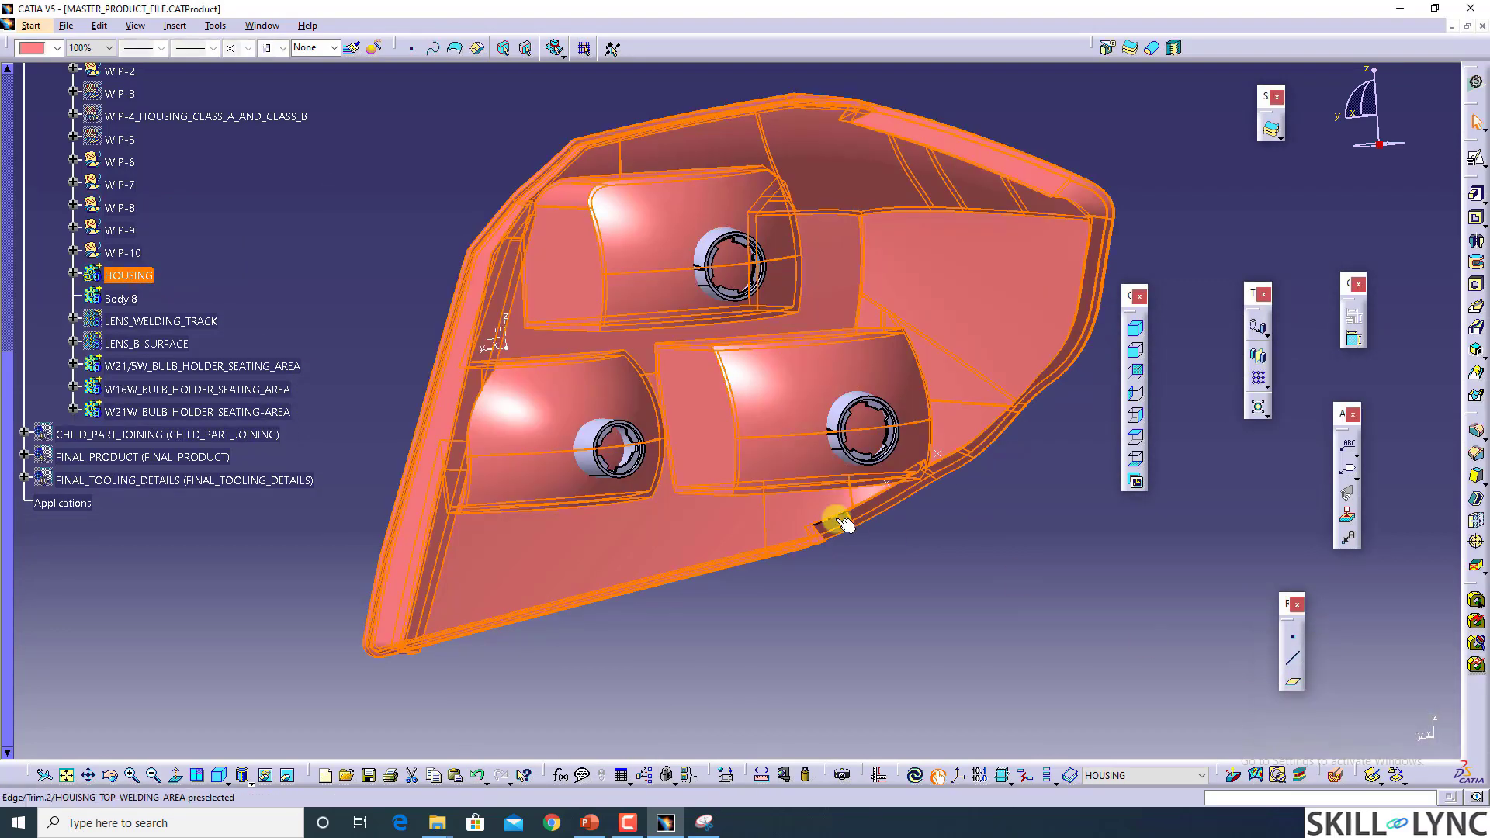
Step: Define HOUSING as the in-work object and Union Trim the W21/5W_BULB_HOLDER_SEATING_AREA body with it, picking the collar face outside the pocket
right_click(136, 274)
right_click(136, 272)
left_click(200, 382)
left_click(227, 367)
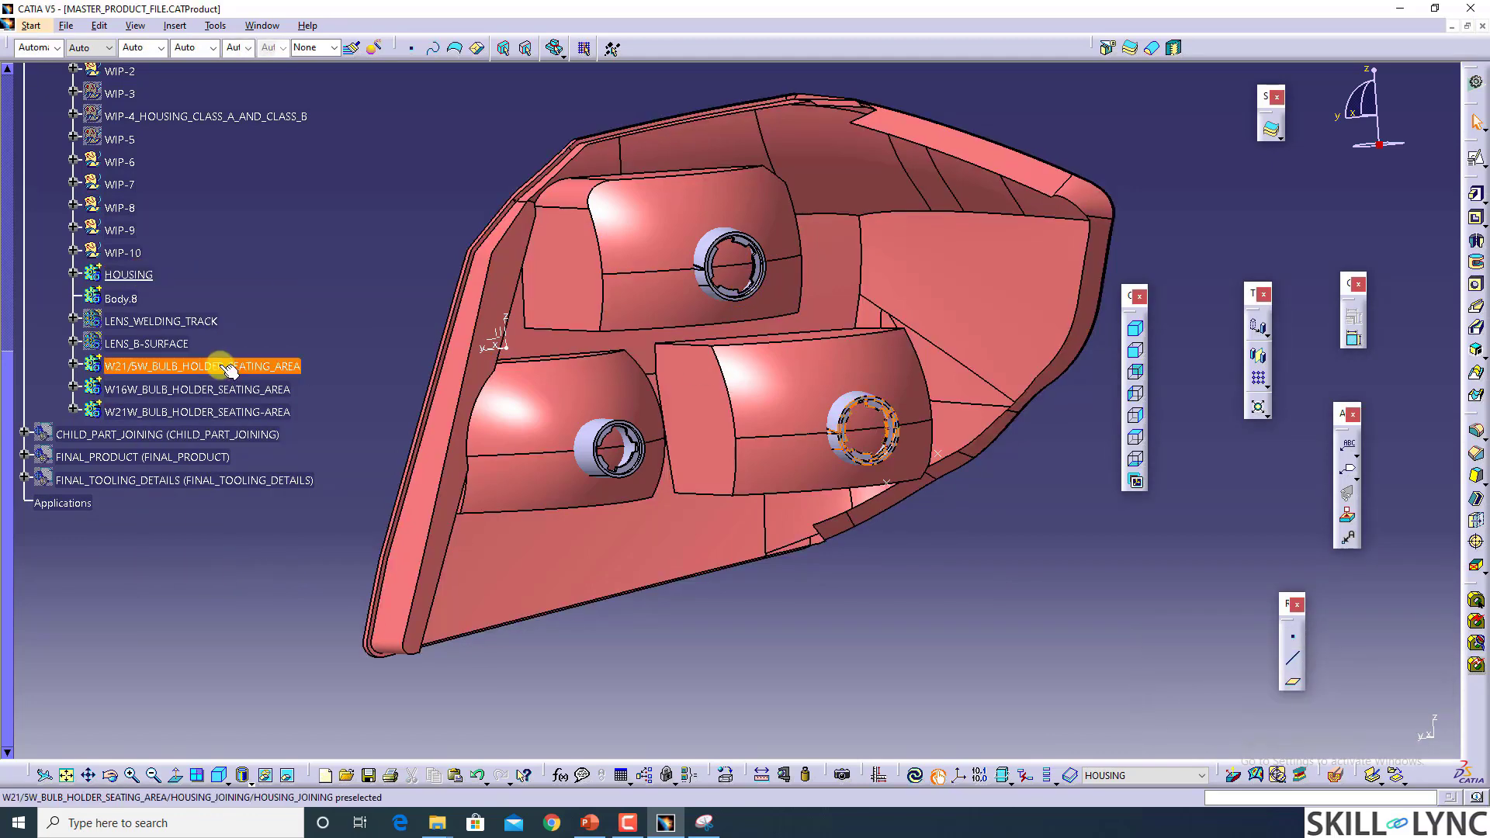
right_click(231, 367)
mouse_move(389, 669)
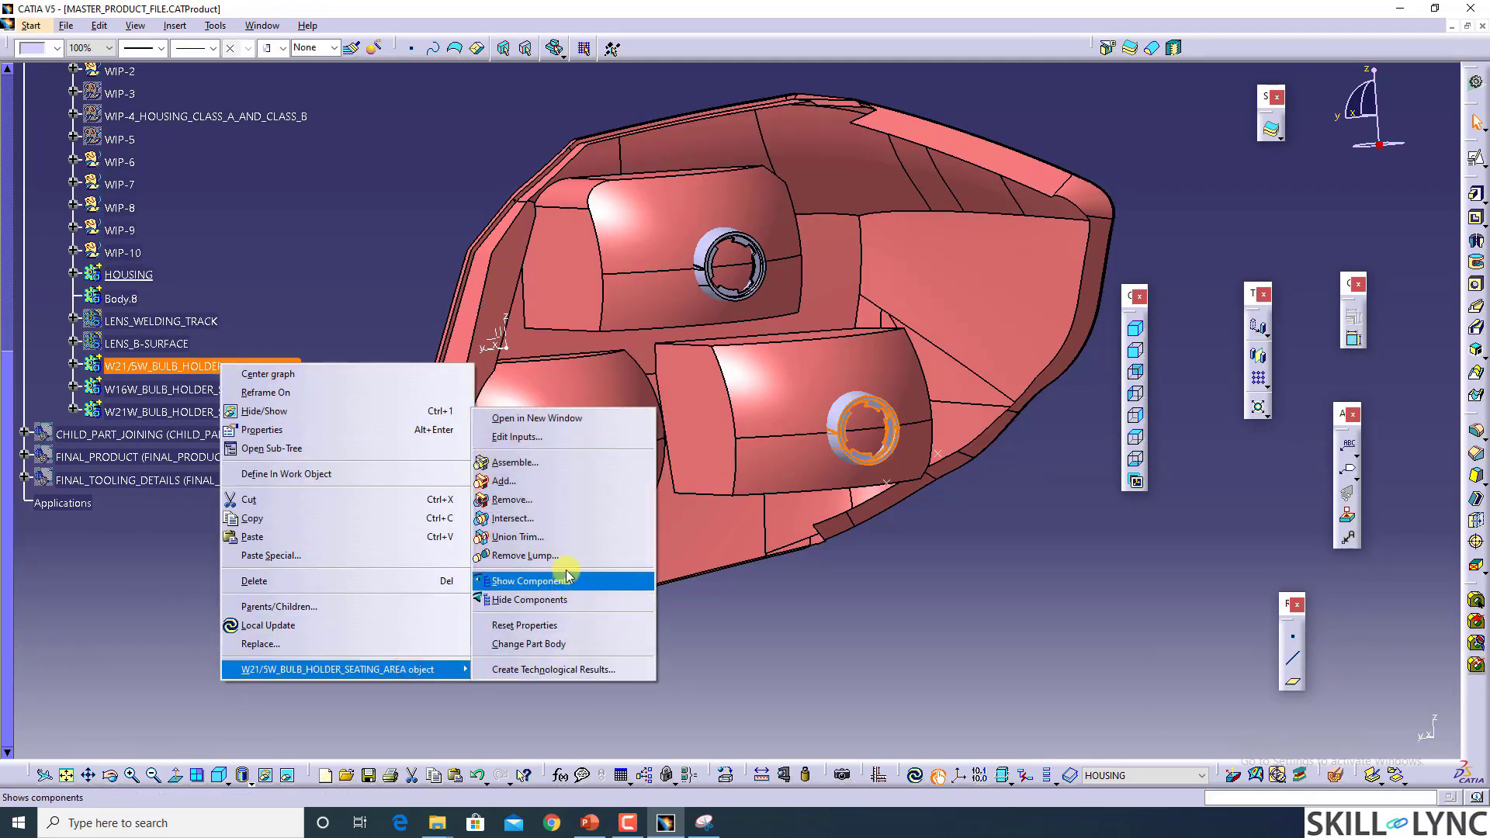
left_click(561, 537)
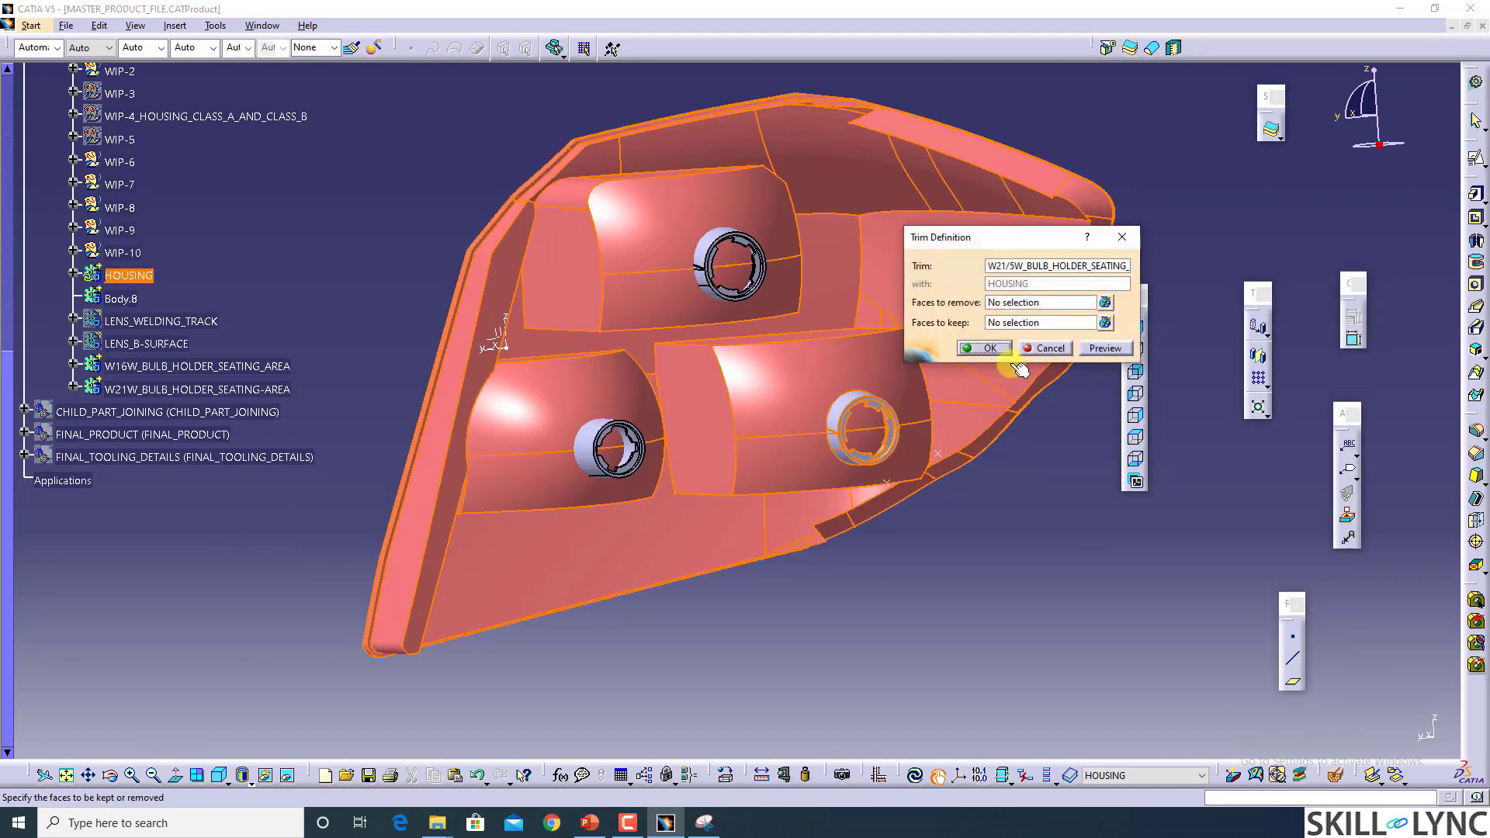
middle_click_drag(893, 609, 721, 310)
left_click(722, 273)
left_click(751, 211)
left_click(980, 348)
left_click(874, 549)
Step: Union Trim the W16W_BULB_HOLDER_SEATING_AREA body with HOUSING, choosing the collar's outer face as the face to keep
middle_click_drag(166, 364, 563, 344)
left_click(150, 373)
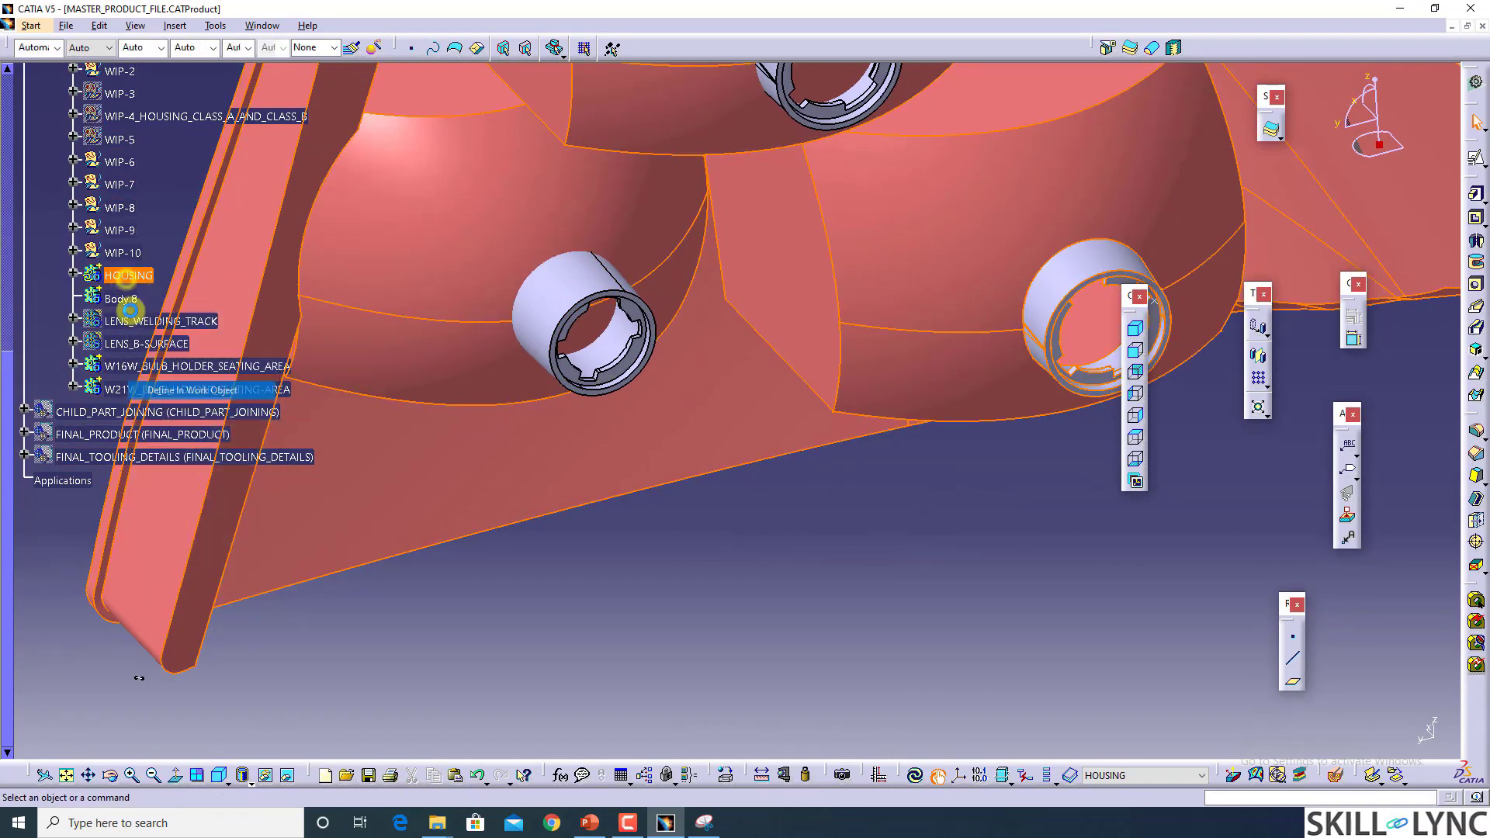
right_click(156, 366)
mouse_move(389, 672)
left_click(457, 544)
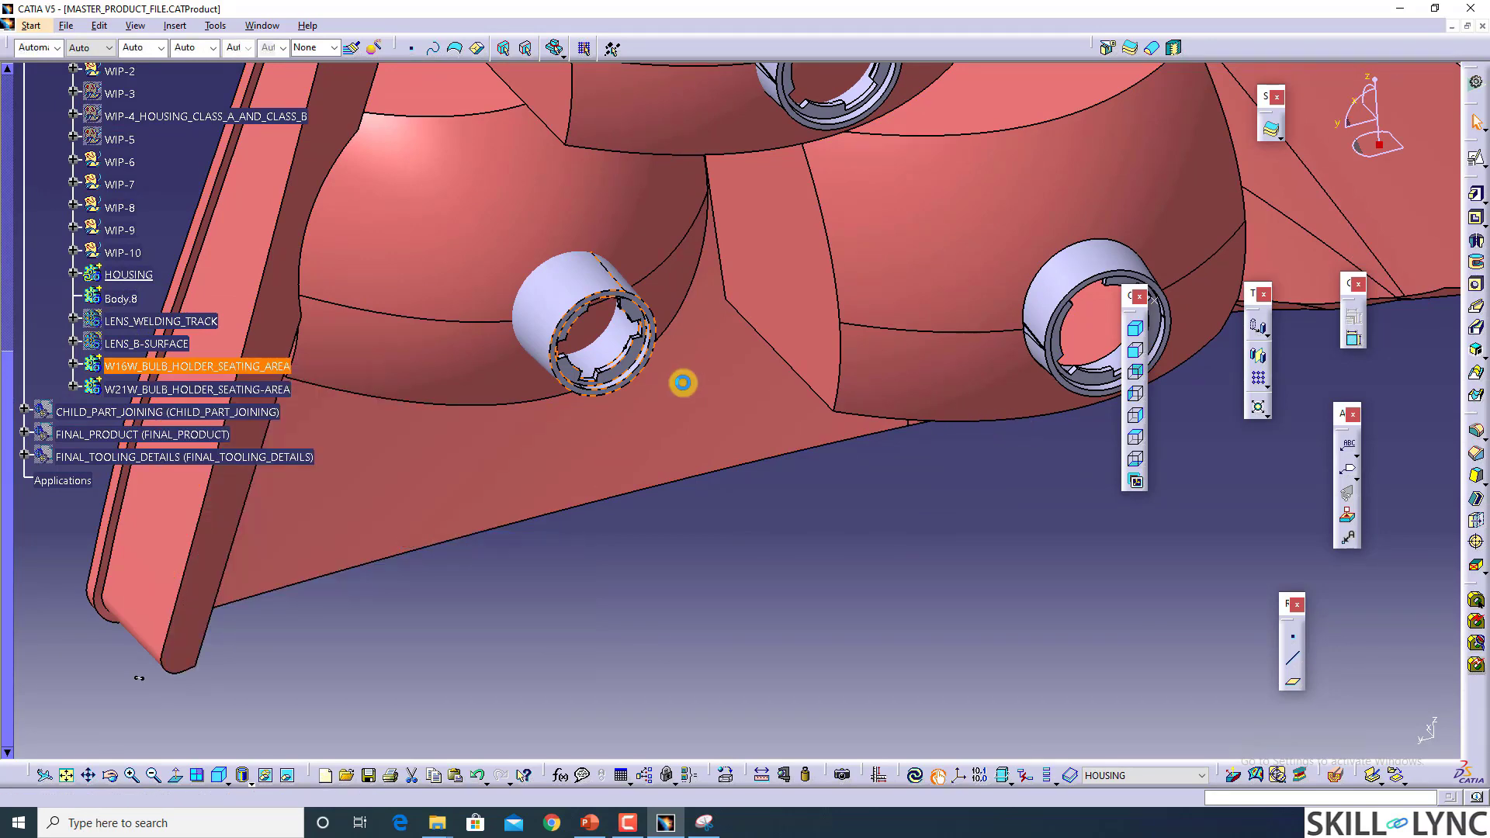
left_click(694, 385)
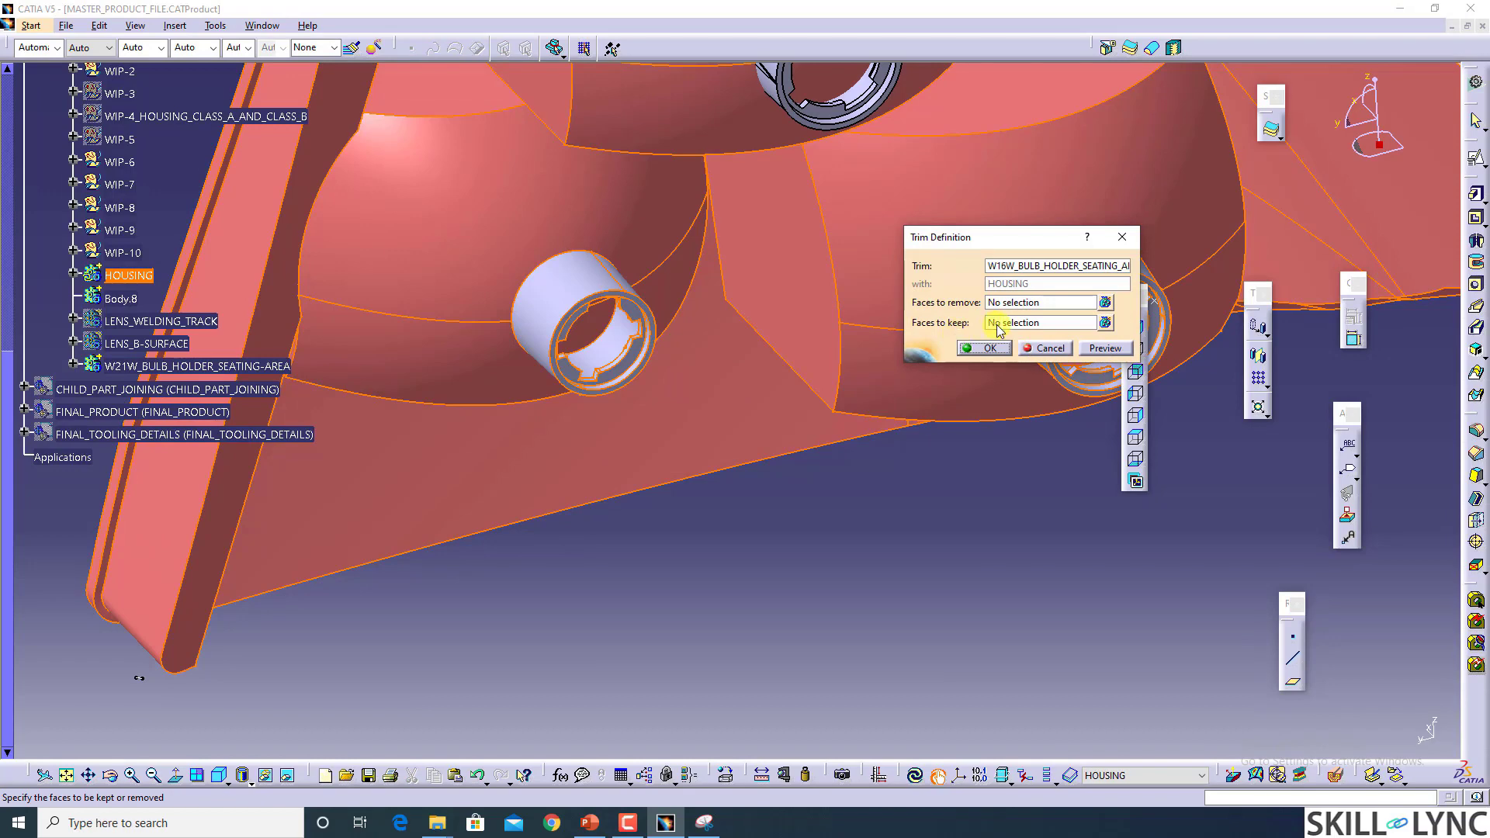
left_click(997, 324)
left_click(608, 278)
left_click(622, 235)
left_click(977, 346)
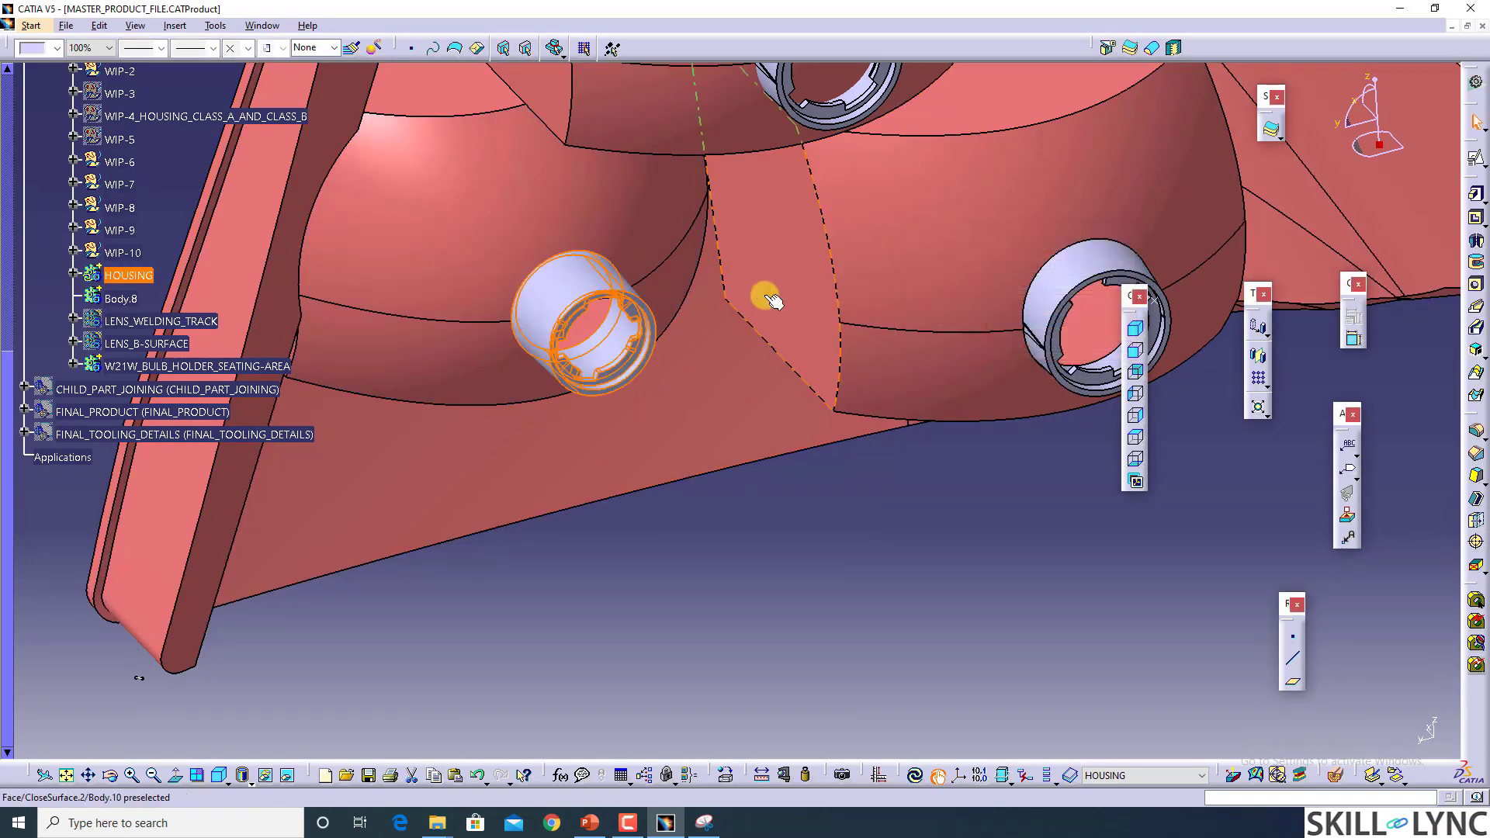
Step: Union Trim the W21W_BULB_HOLDER_SEATING-AREA body with HOUSING, keeping the outer collar face, and inspect the trimmed pockets from the front
middle_click_drag(771, 308, 702, 525)
right_click(140, 275)
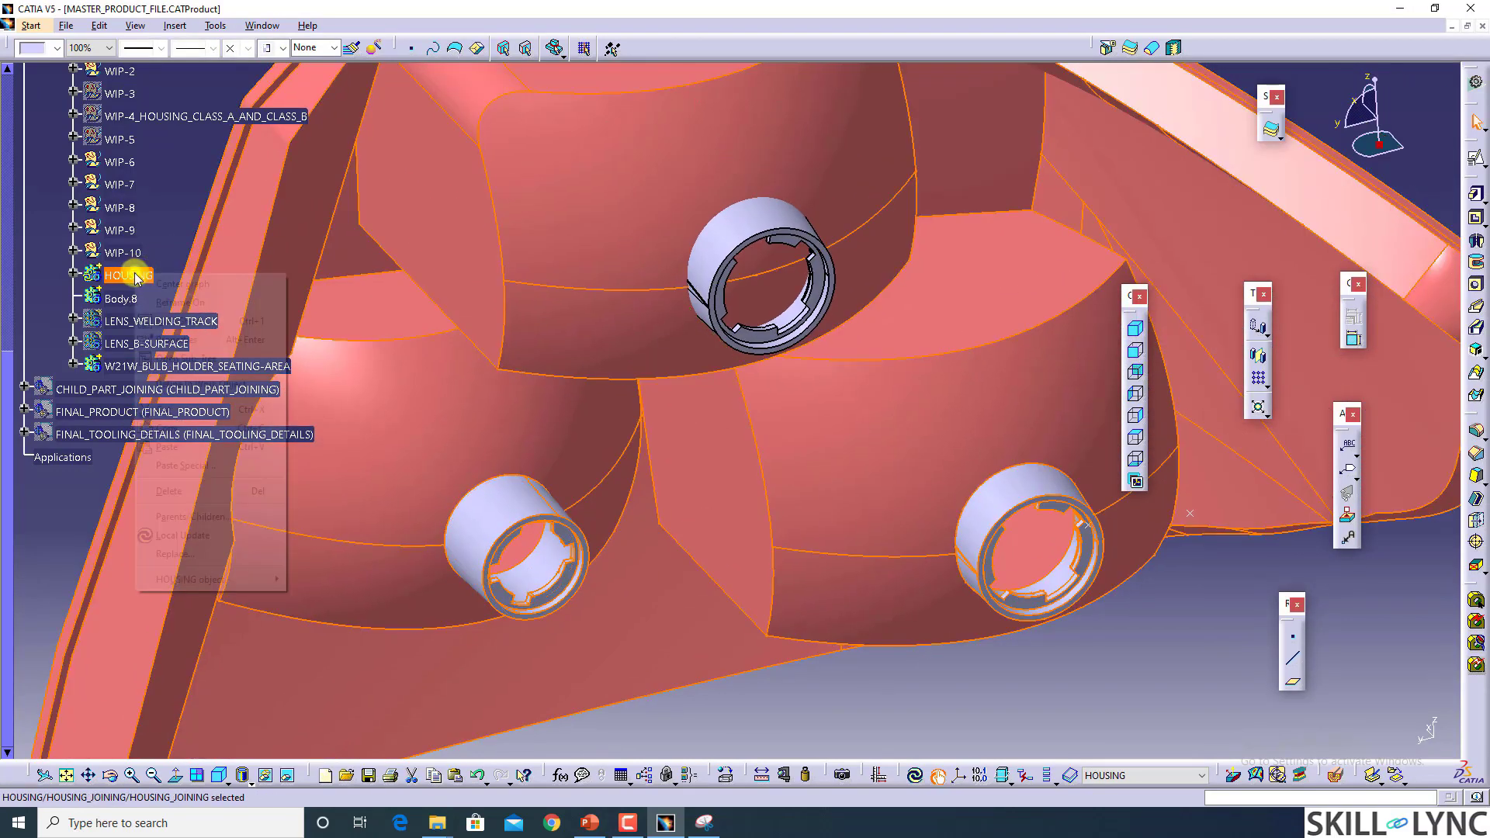
left_click(185, 388)
right_click(194, 371)
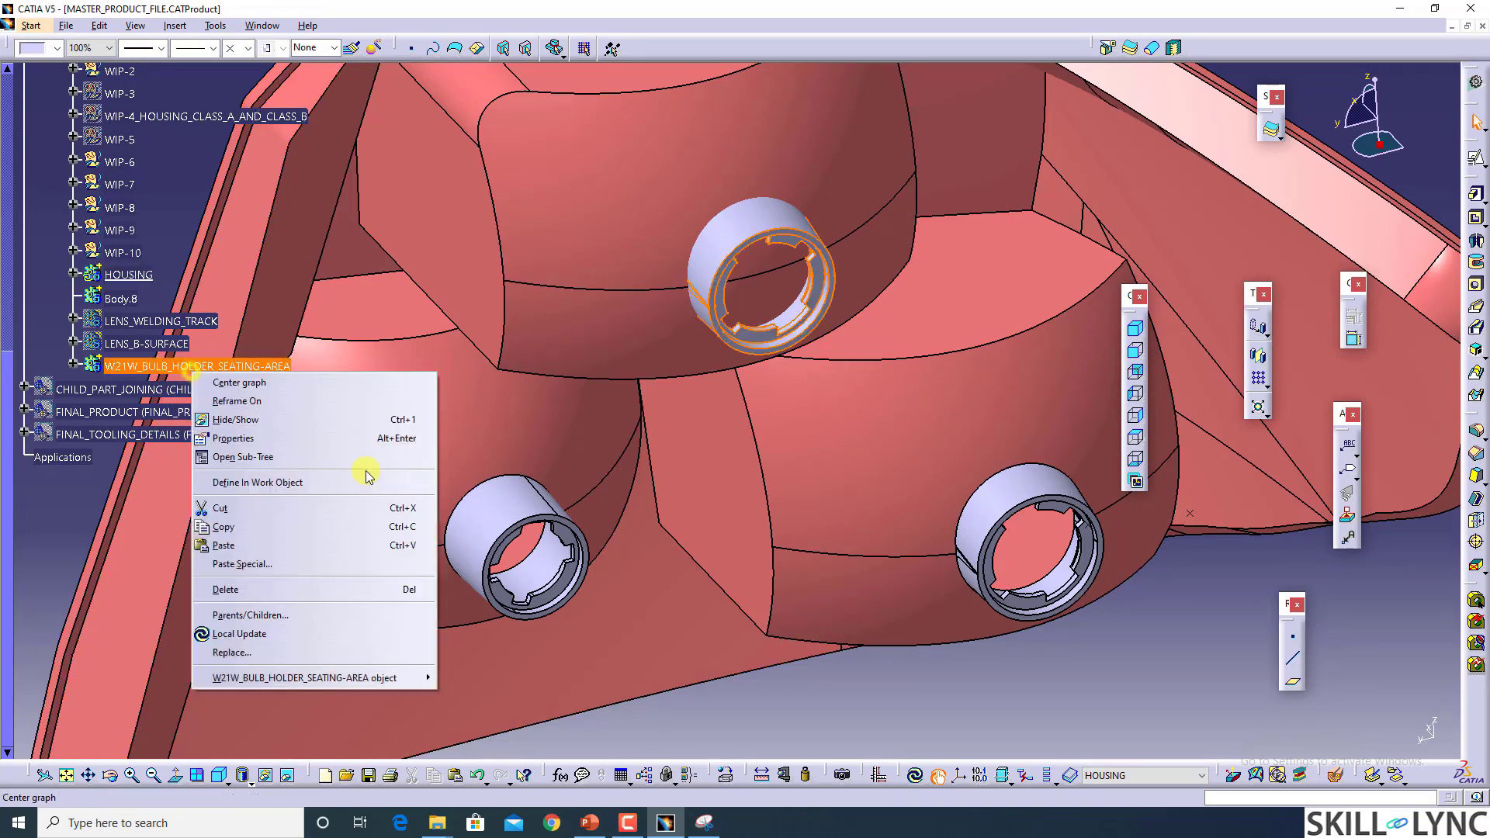
left_click(414, 674)
left_click(521, 546)
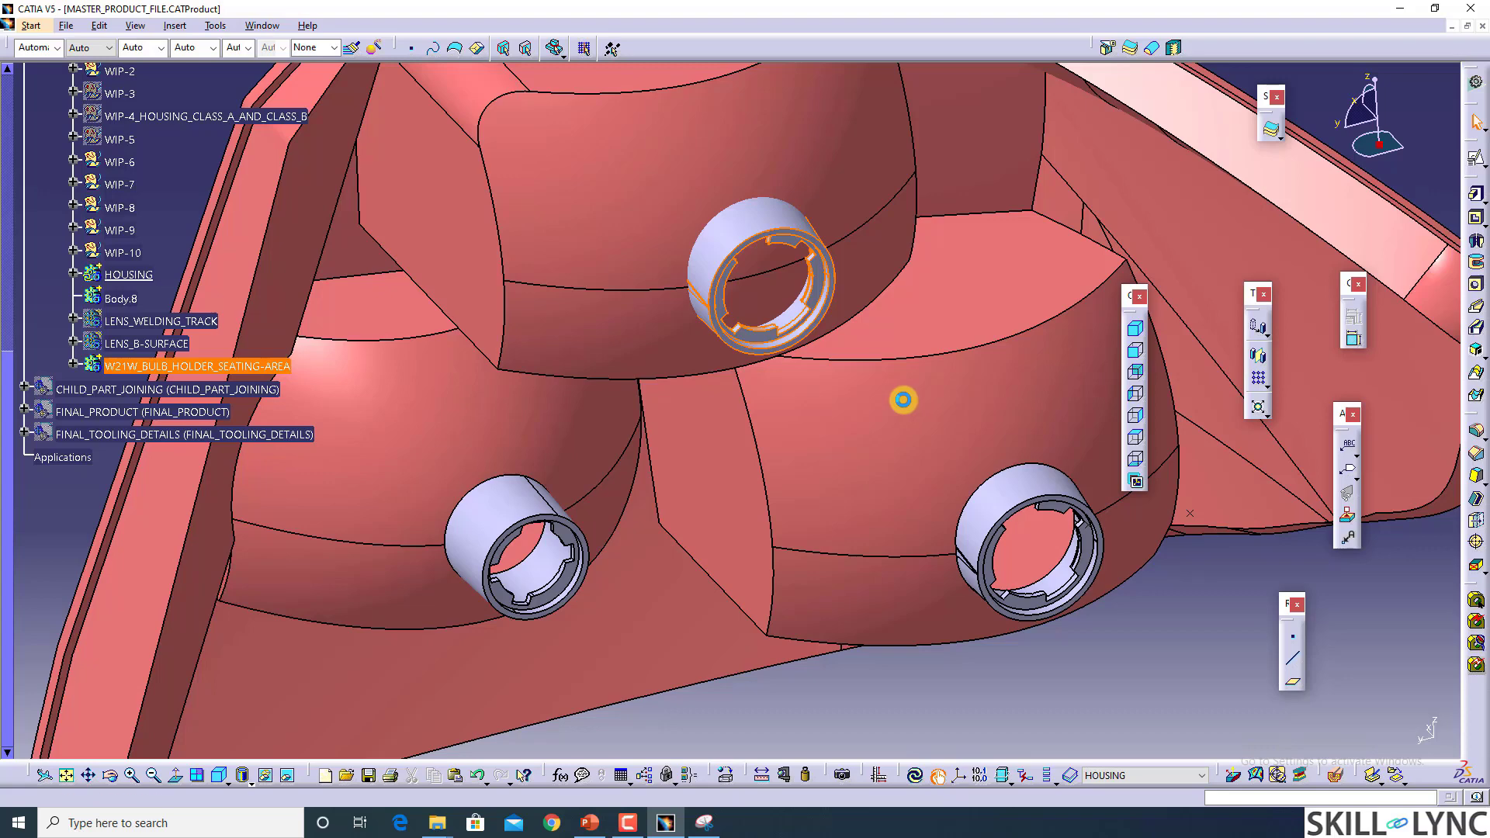
left_click(1036, 322)
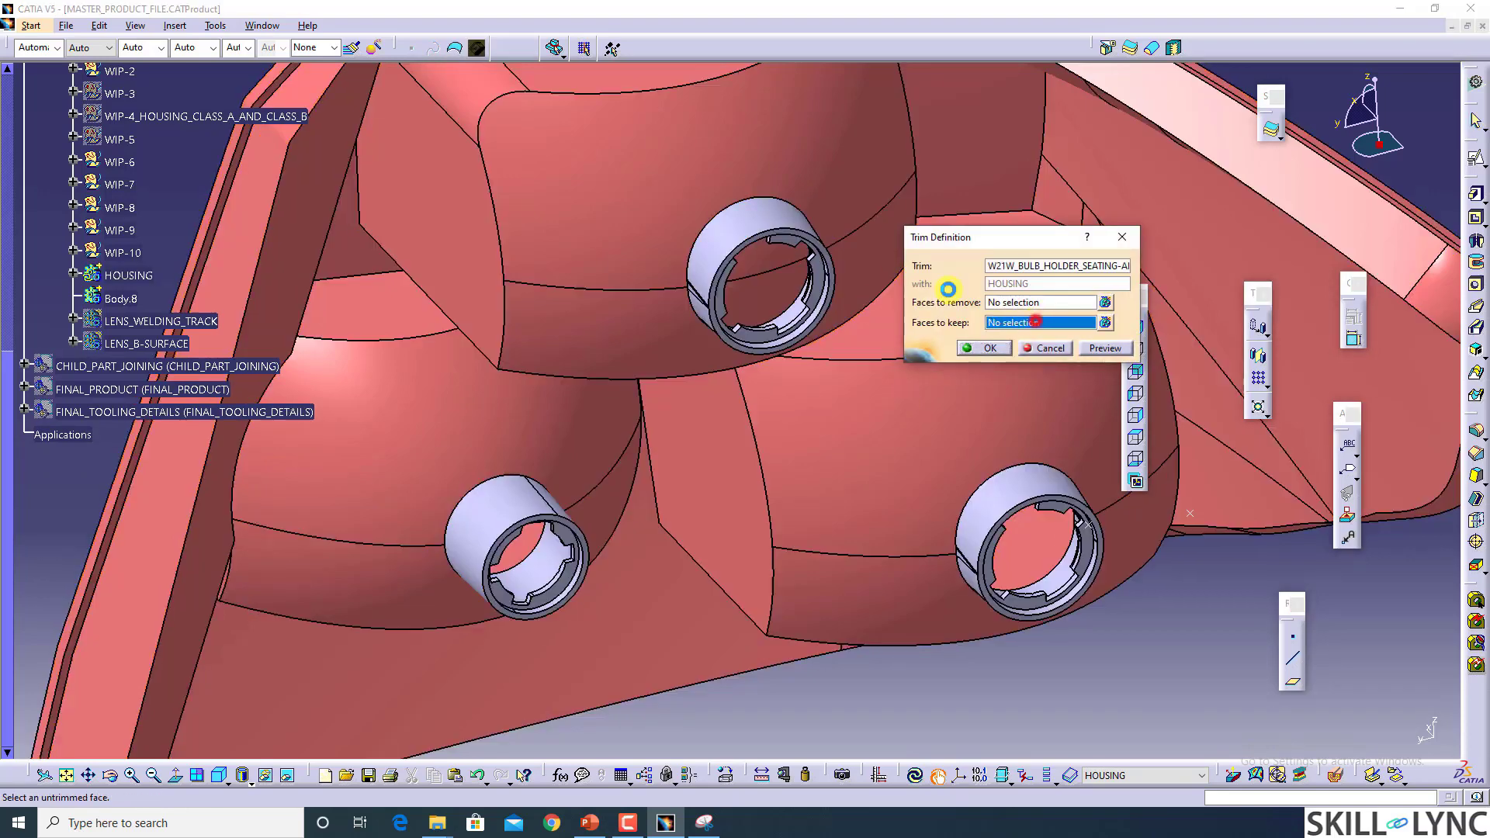
left_click(744, 218)
middle_click_drag(695, 449, 944, 473)
middle_click_drag(802, 507, 924, 473)
left_click_drag(1406, 122, 1367, 149)
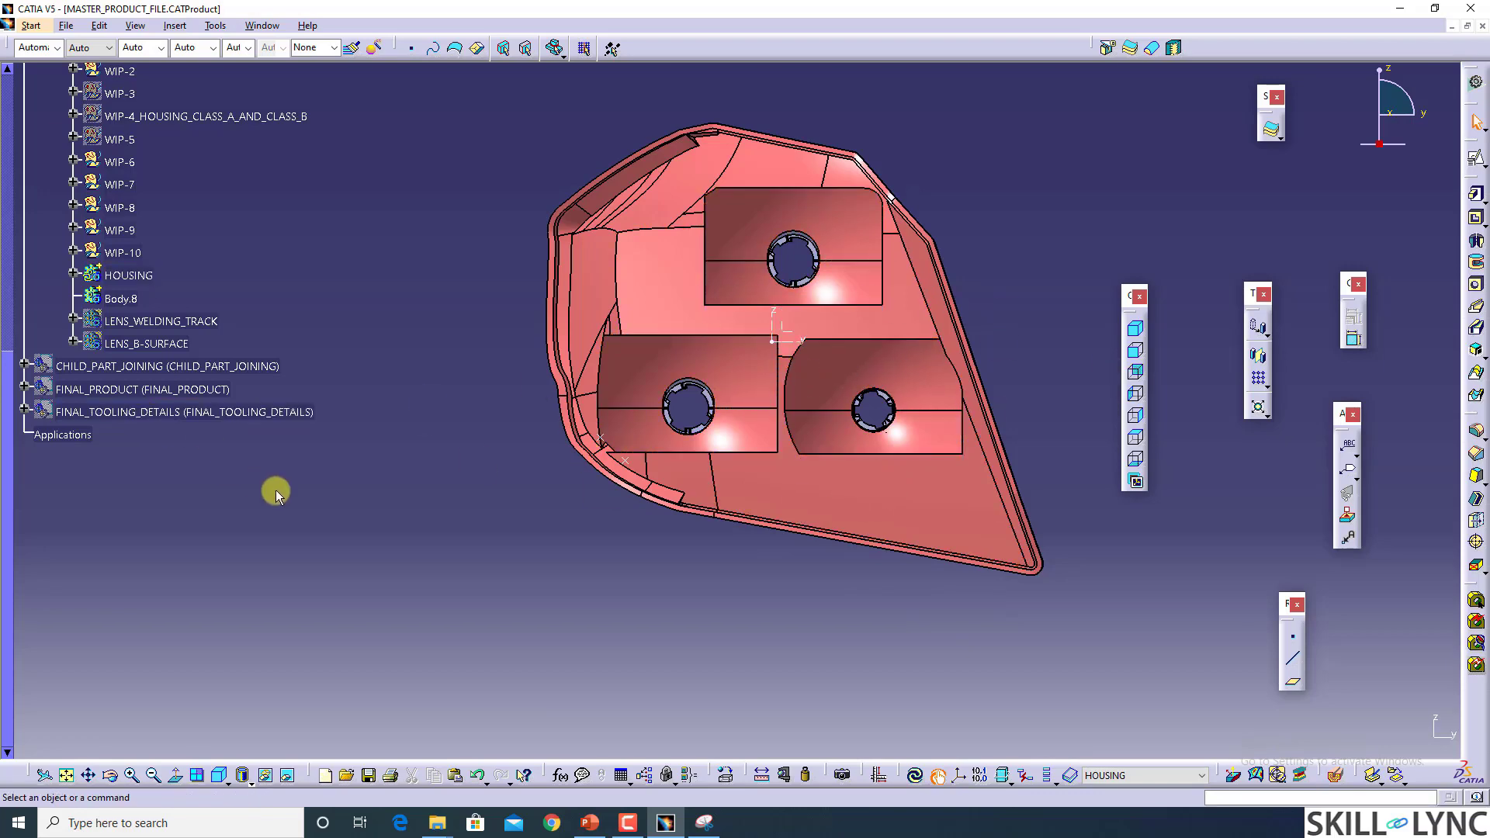
Step: Show the B_SURFACE_CREATION sub-assembly again and expand its contents
scroll(257, 489, "up", 8)
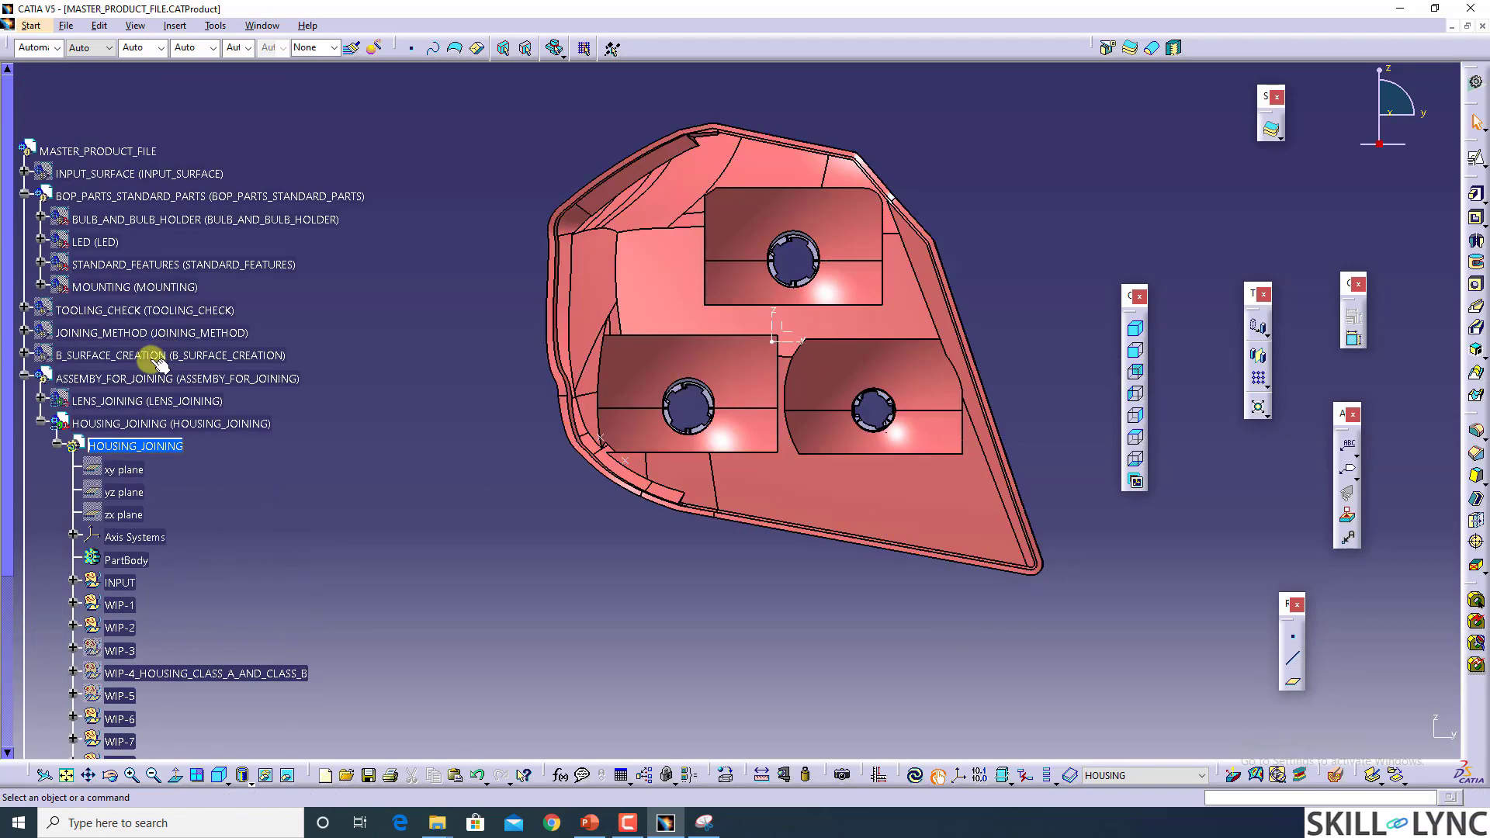
right_click(133, 355)
key("h")
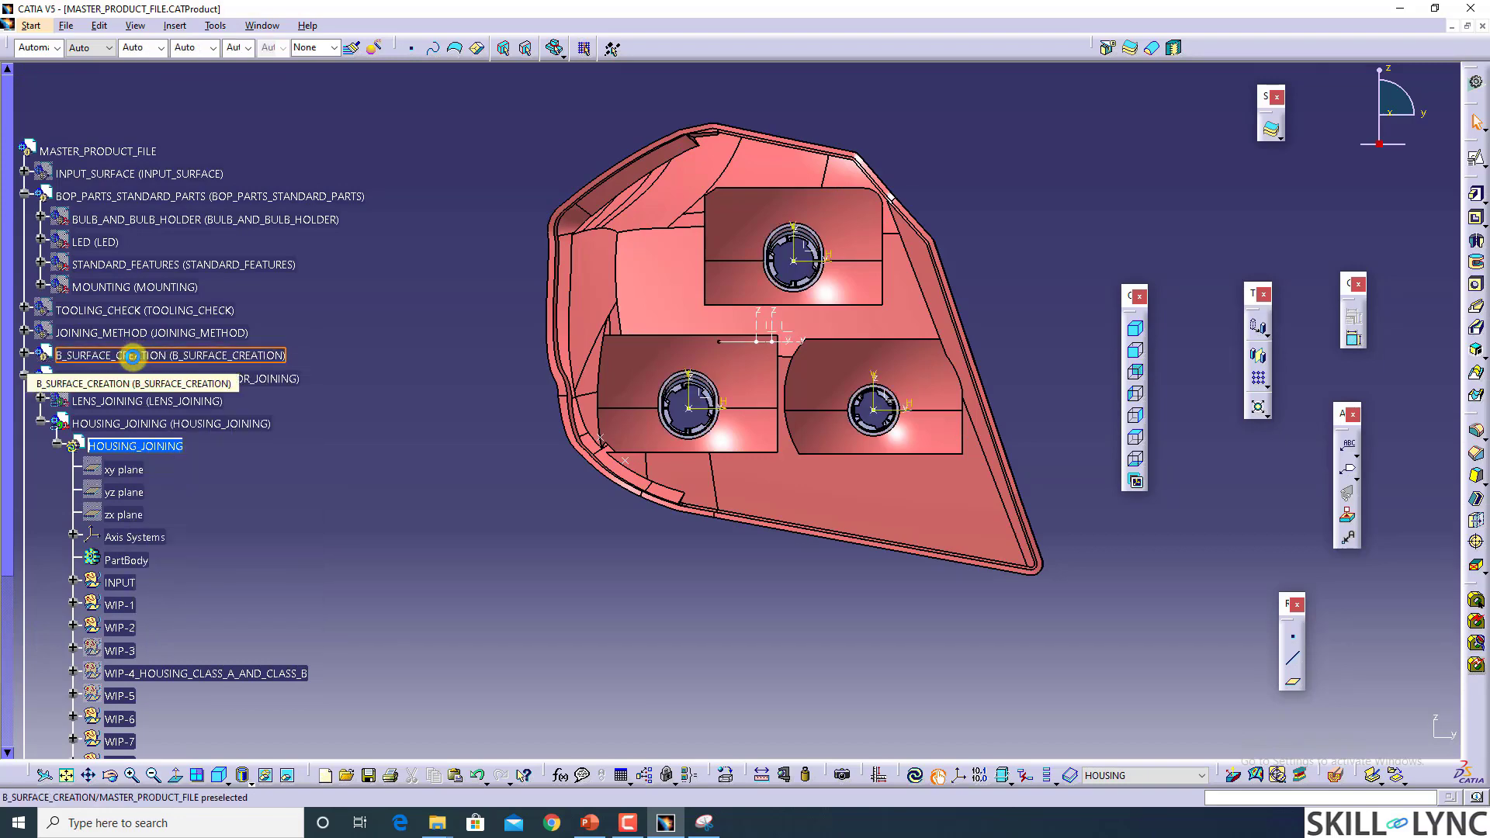
right_click(134, 356)
left_click(24, 355)
Step: Hide the three original bulb holder seating area bodies in the REFLECTOR_B_SURFACE part
scroll(180, 456, "down", 5)
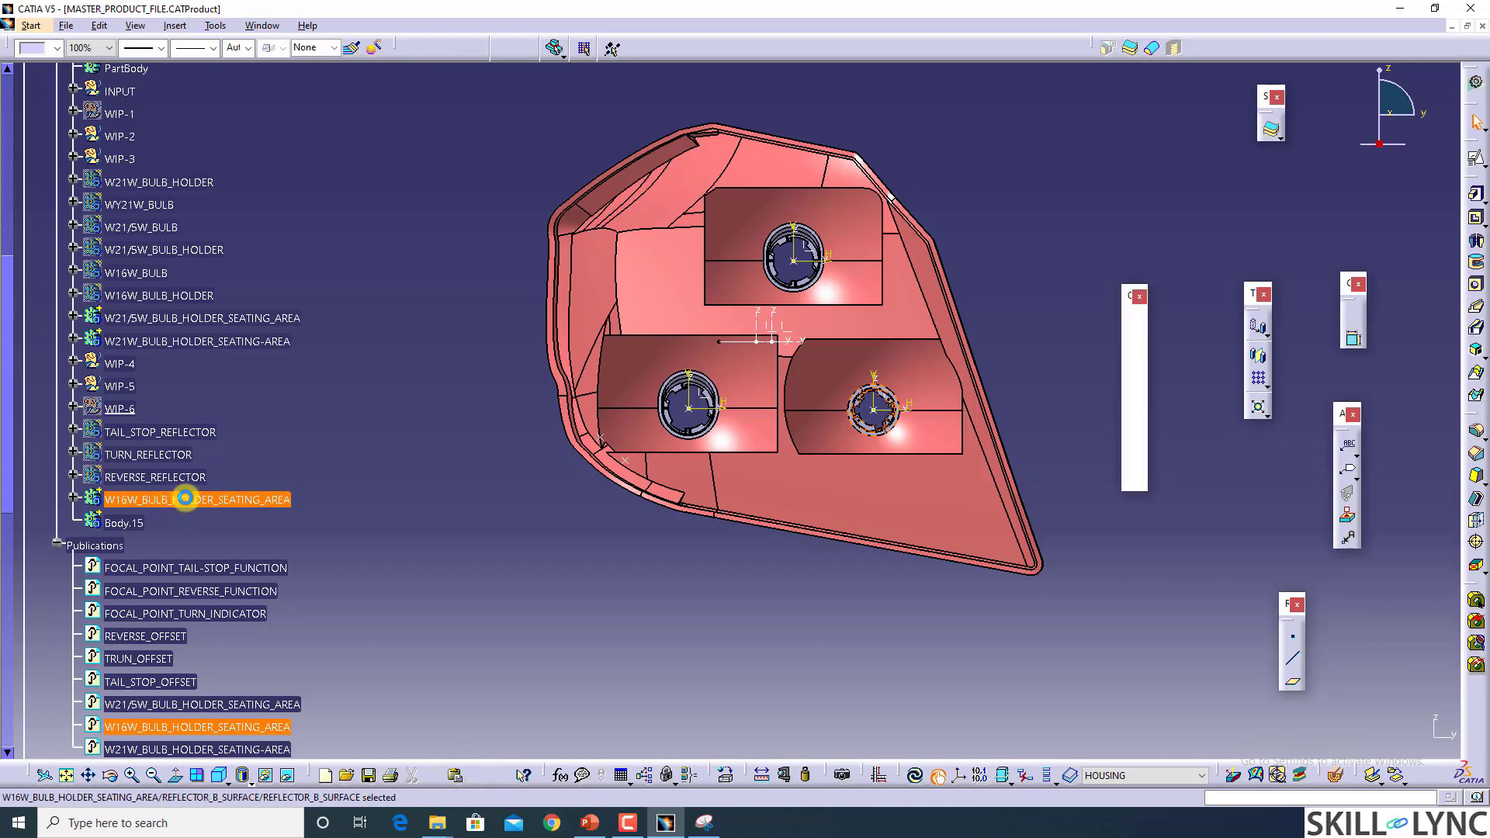
left_click(186, 499)
right_click(185, 499)
left_click(203, 318)
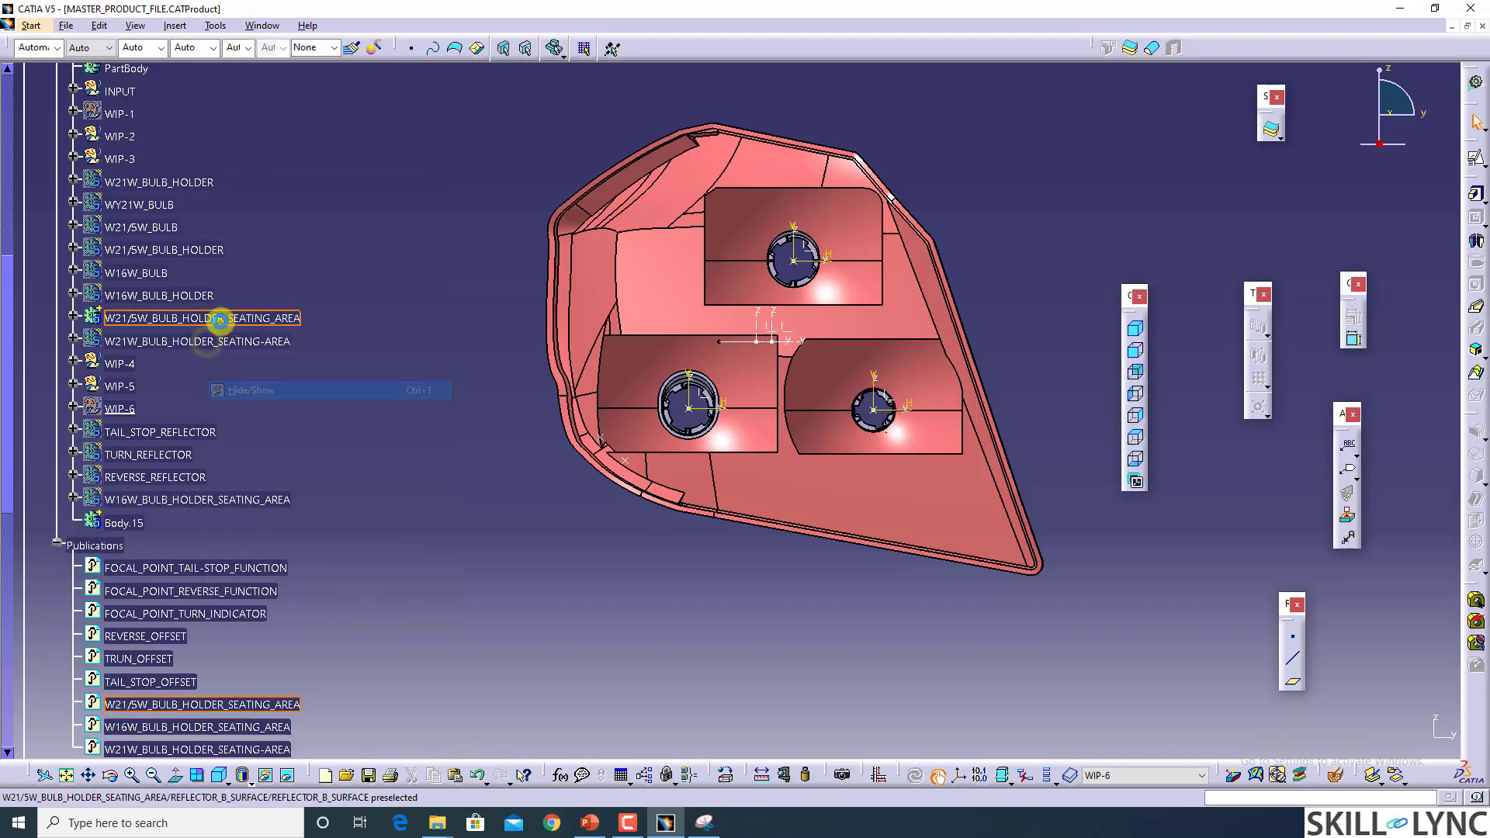
Step: Show the bulbs and bulb holders in the REFLECTOR_B_SURFACE part, including W16W_BULB_HOLDER, W21/5W_BULB, WY21W_BULB and W21W_BULB_HOLDER
left_click(153, 293)
right_click(153, 297)
left_click(203, 344)
right_click(188, 252)
left_click(212, 300)
right_click(160, 229)
left_click(183, 276)
right_click(159, 203)
left_click(182, 249)
right_click(167, 184)
left_click(194, 231)
Step: Collapse the REFLECTOR_B_SURFACE and HOUSING_JOINING branches and activate the top-level MASTER_PRODUCT_FILE product
scroll(461, 499, "up", 6)
left_click(40, 302)
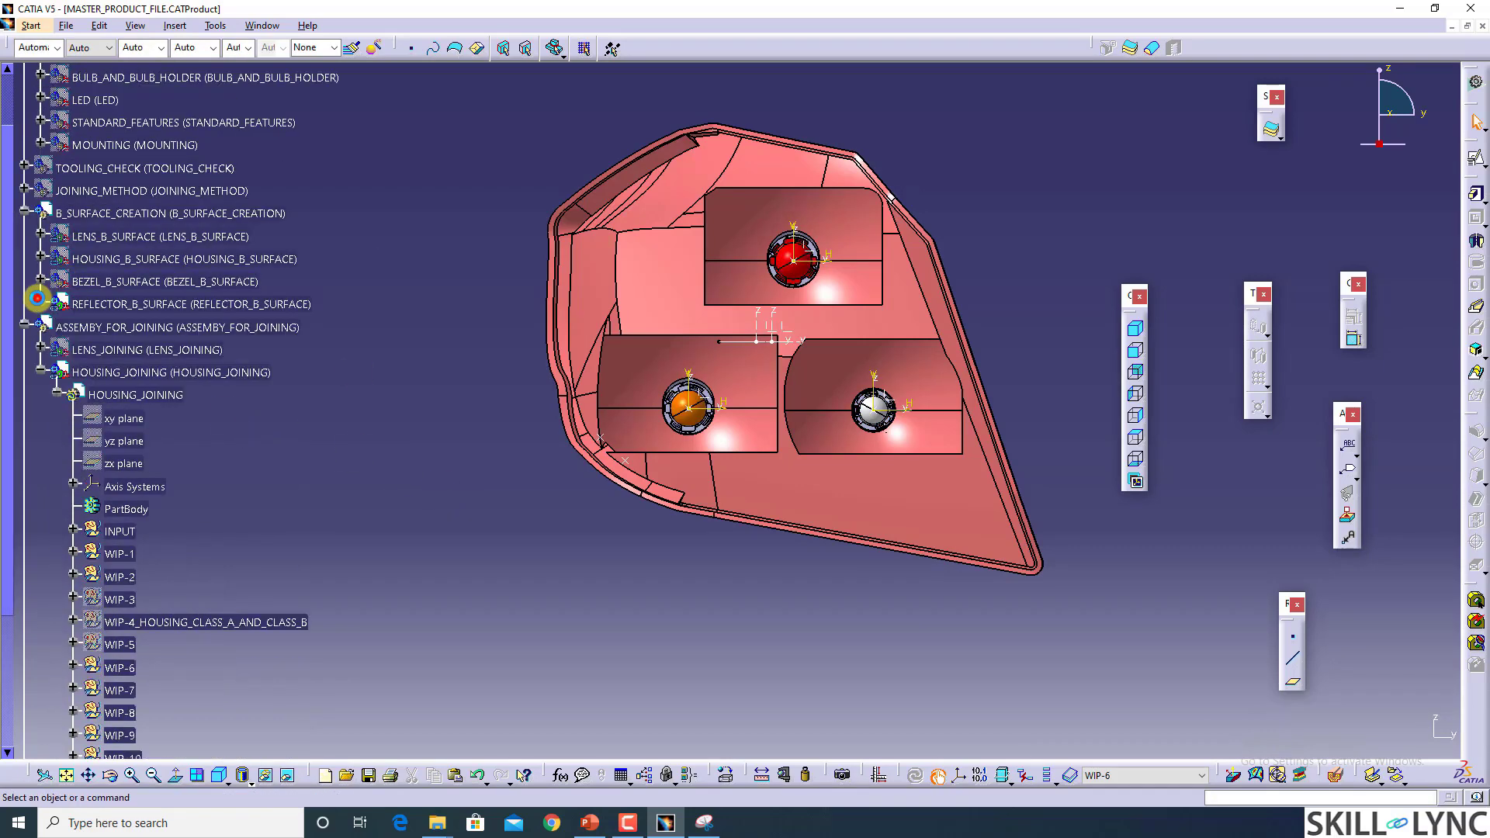
left_click(40, 372)
right_click(118, 372)
left_click(125, 302)
left_click(106, 223)
scroll(107, 221, "up", 3)
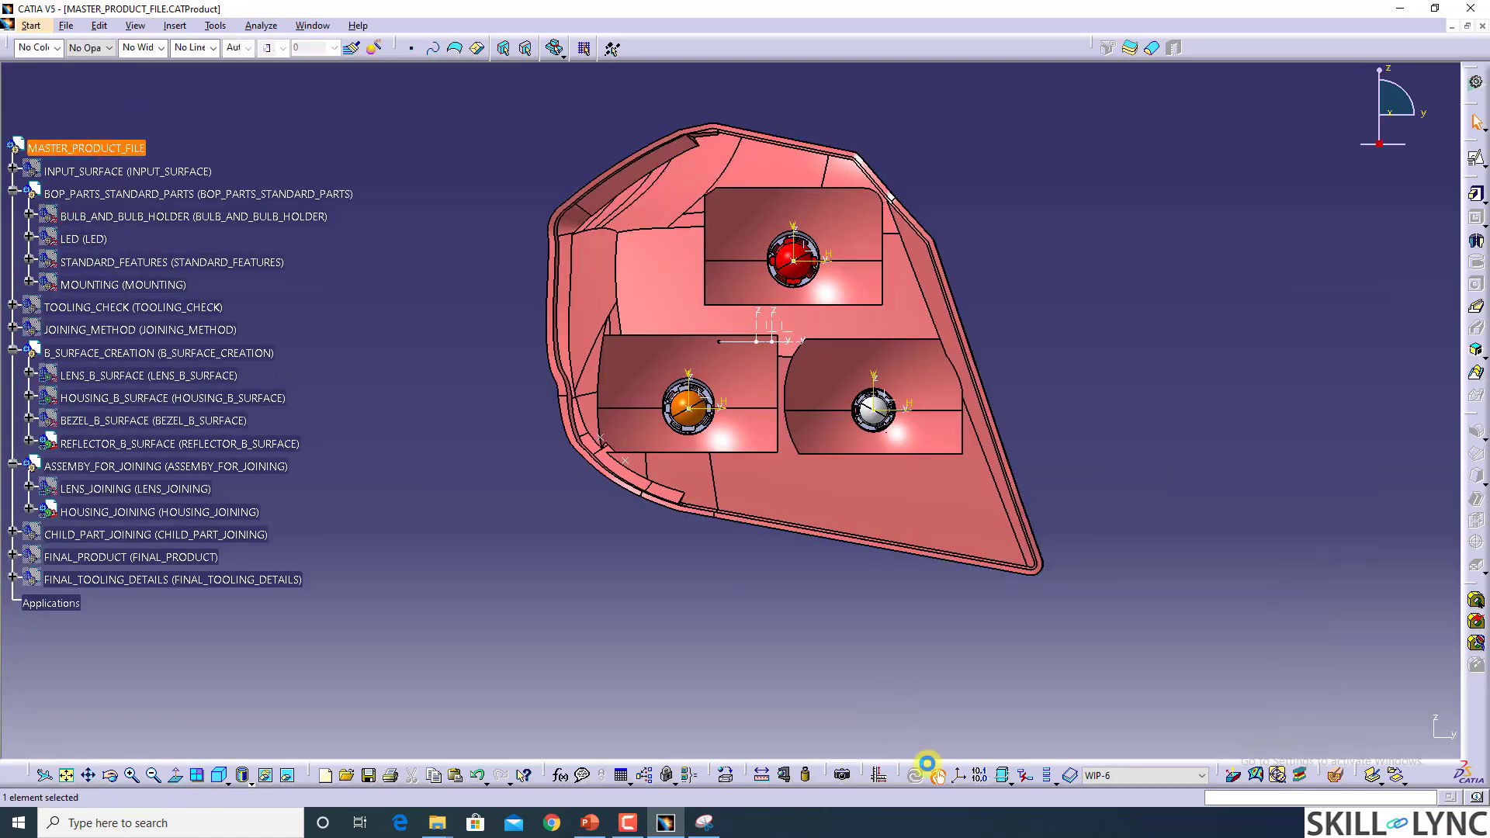
Step: Start a section of the whole product, position it by geometrical target on the white bulb's pocket and shift the plane through that bulb
left_click(894, 777)
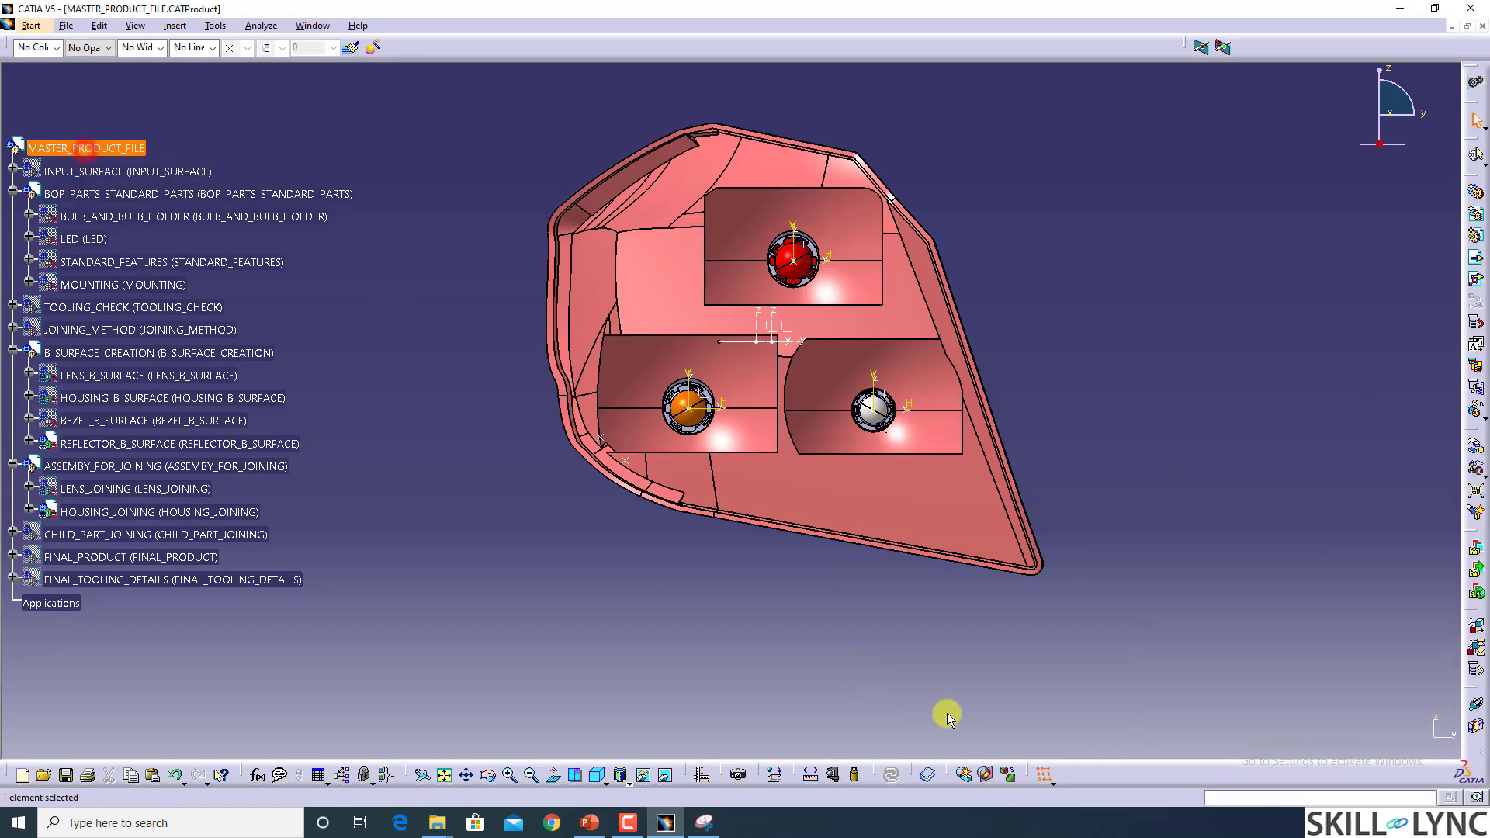
left_click(986, 776)
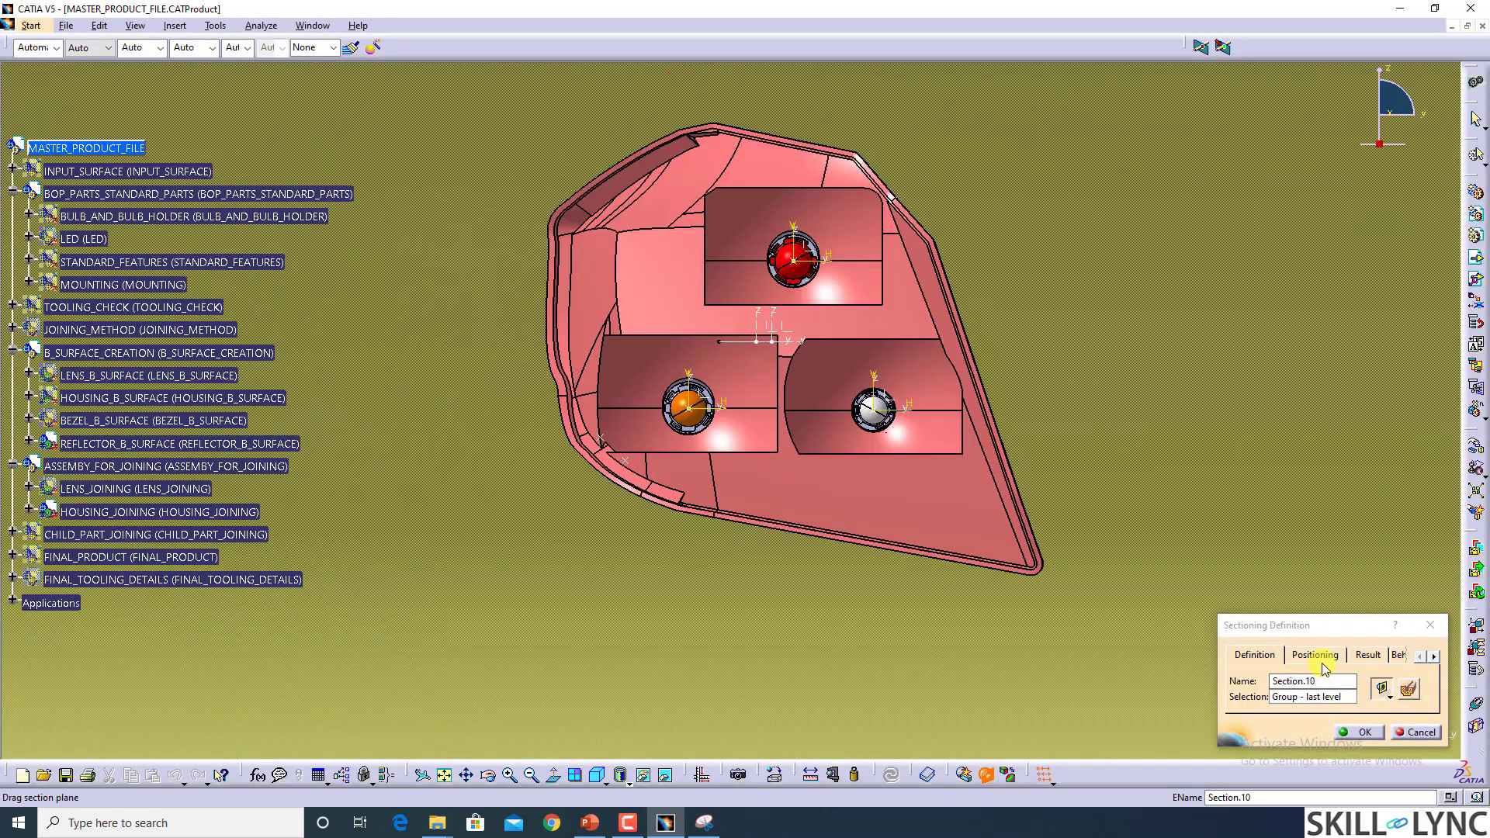
left_click(1320, 660)
left_click(1290, 697)
middle_click_drag(639, 453, 758, 466)
middle_click_drag(882, 483, 827, 466)
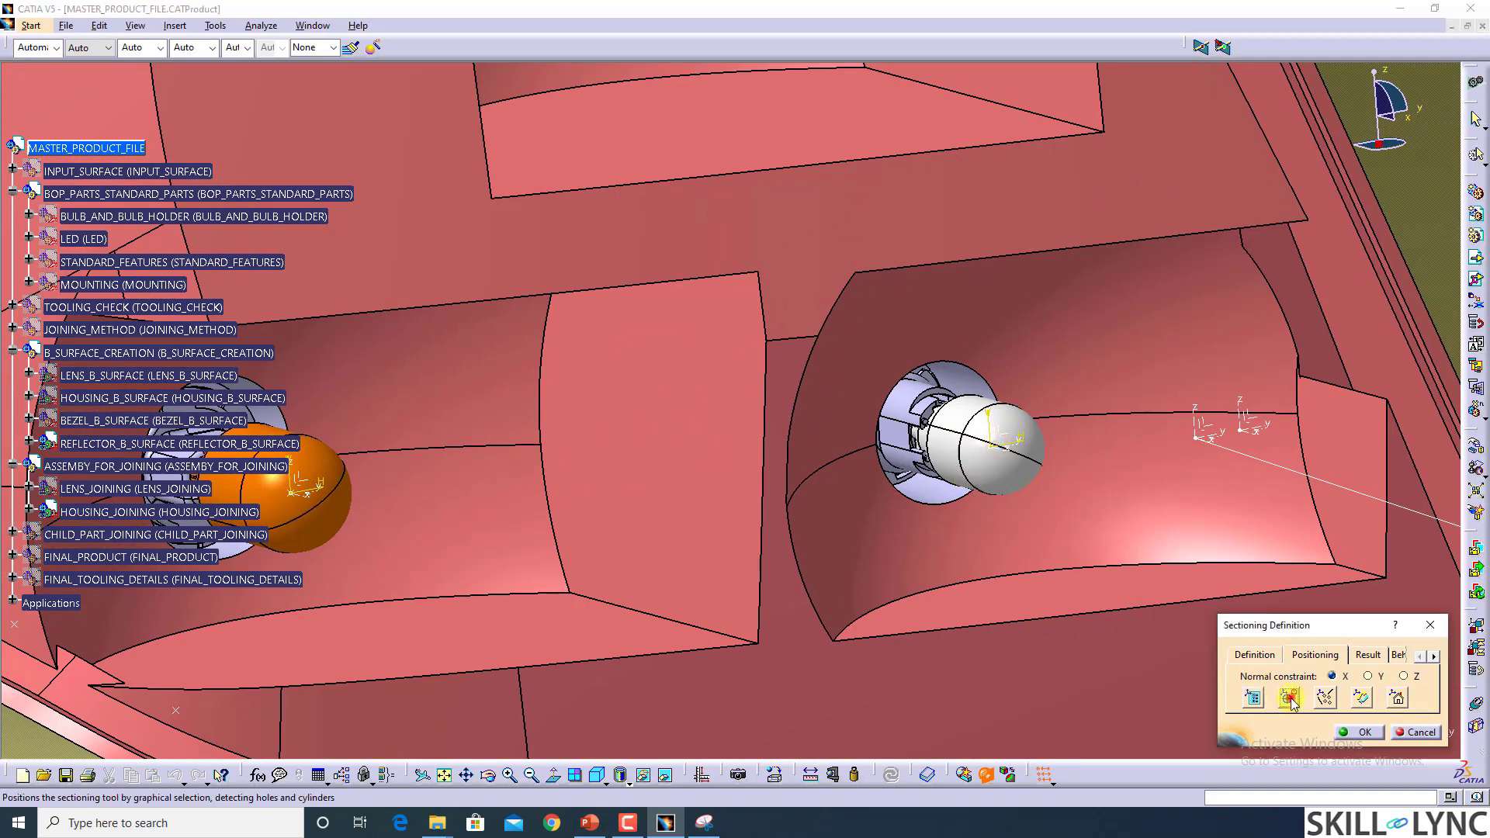
left_click(1053, 616)
middle_click_drag(875, 480, 994, 459)
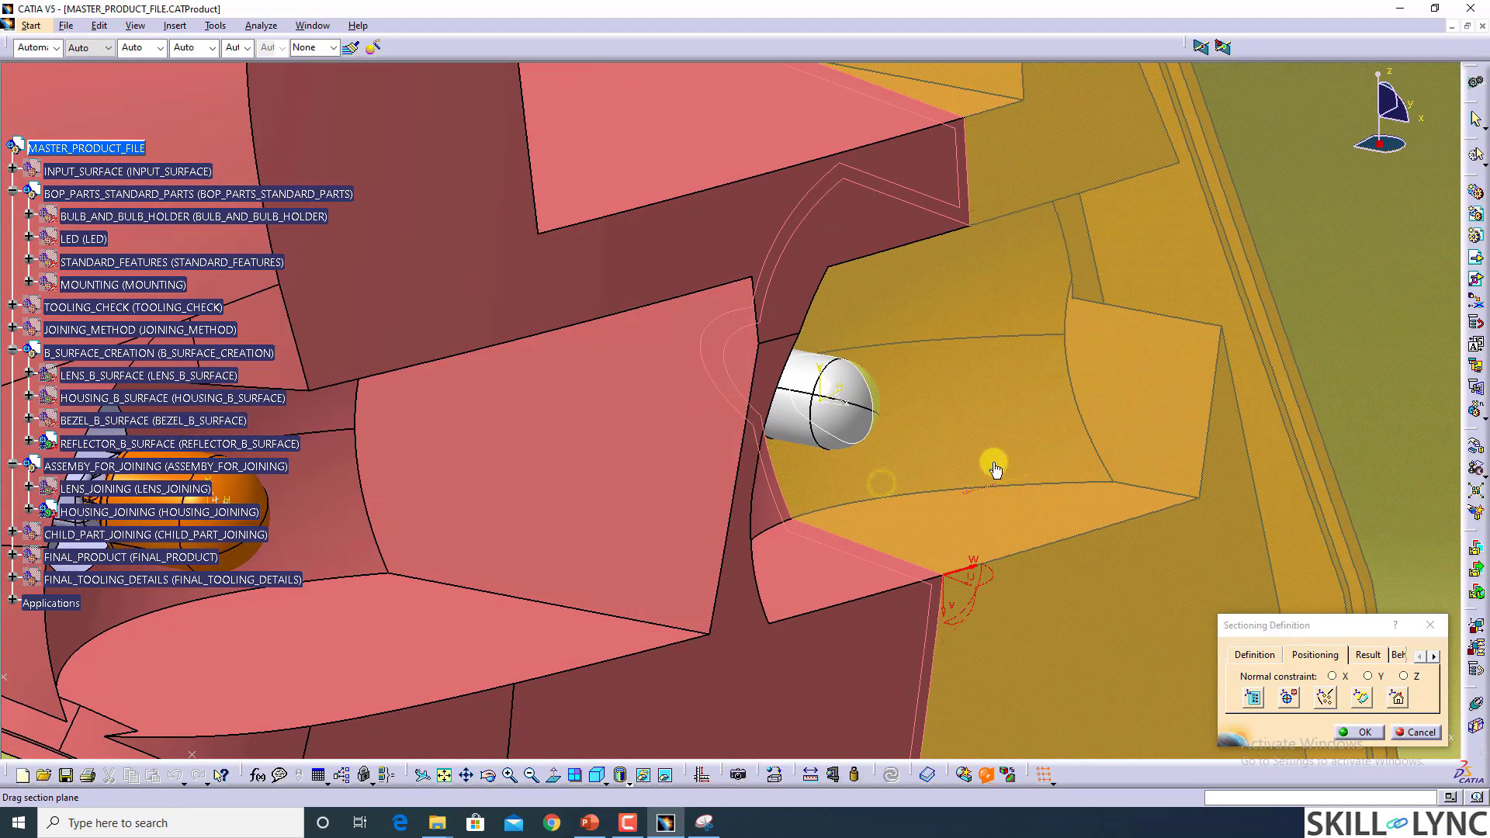
mouse_move(979, 466)
left_mouse_down()
mouse_move(945, 482)
mouse_move(959, 478)
left_mouse_up()
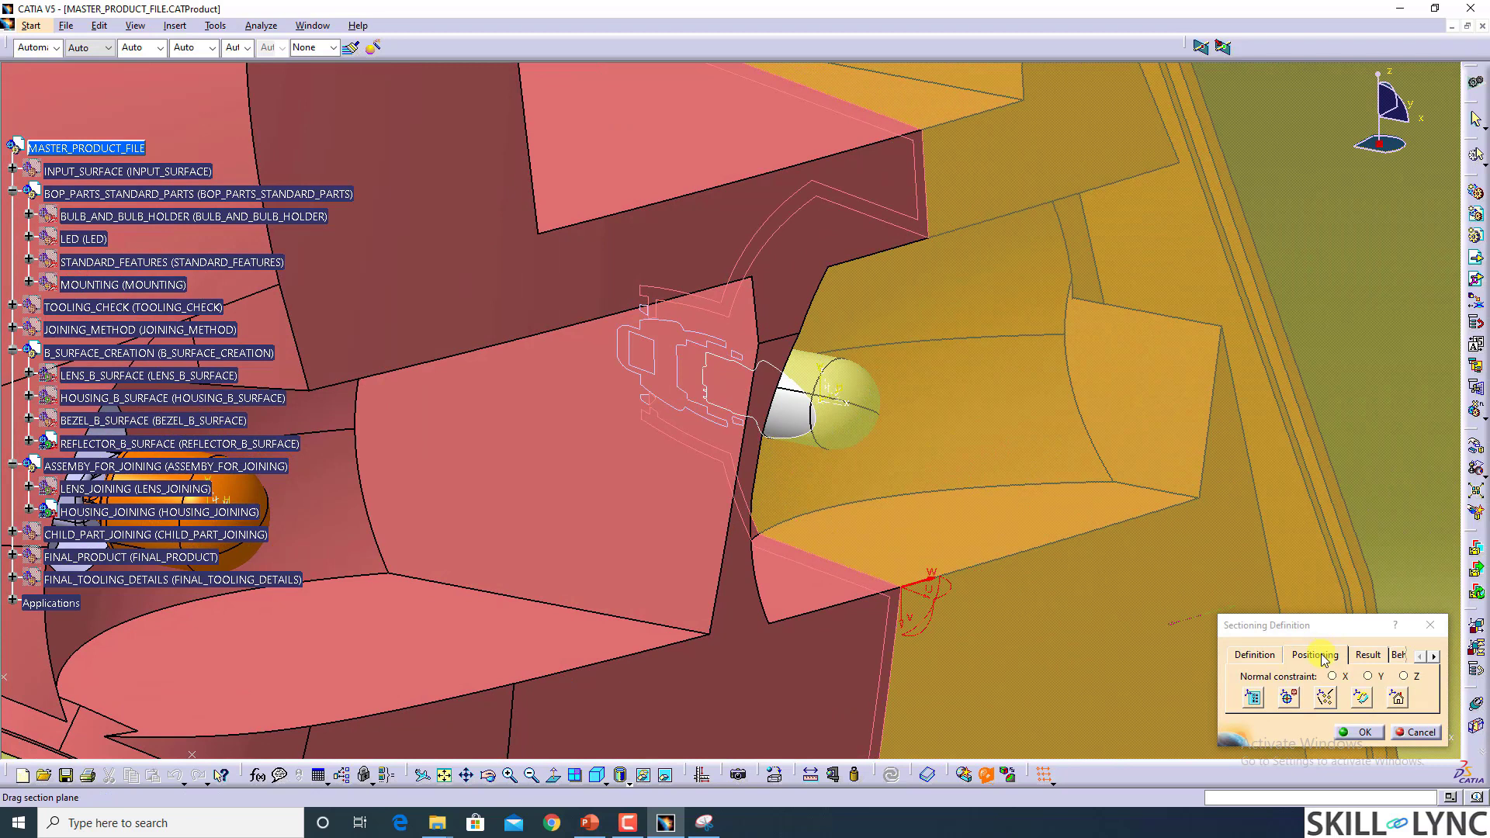
Step: Set the section plane normal to Y, cut the volume and move the plane through the white bulb and its holder to inspect the seating
left_click(1269, 657)
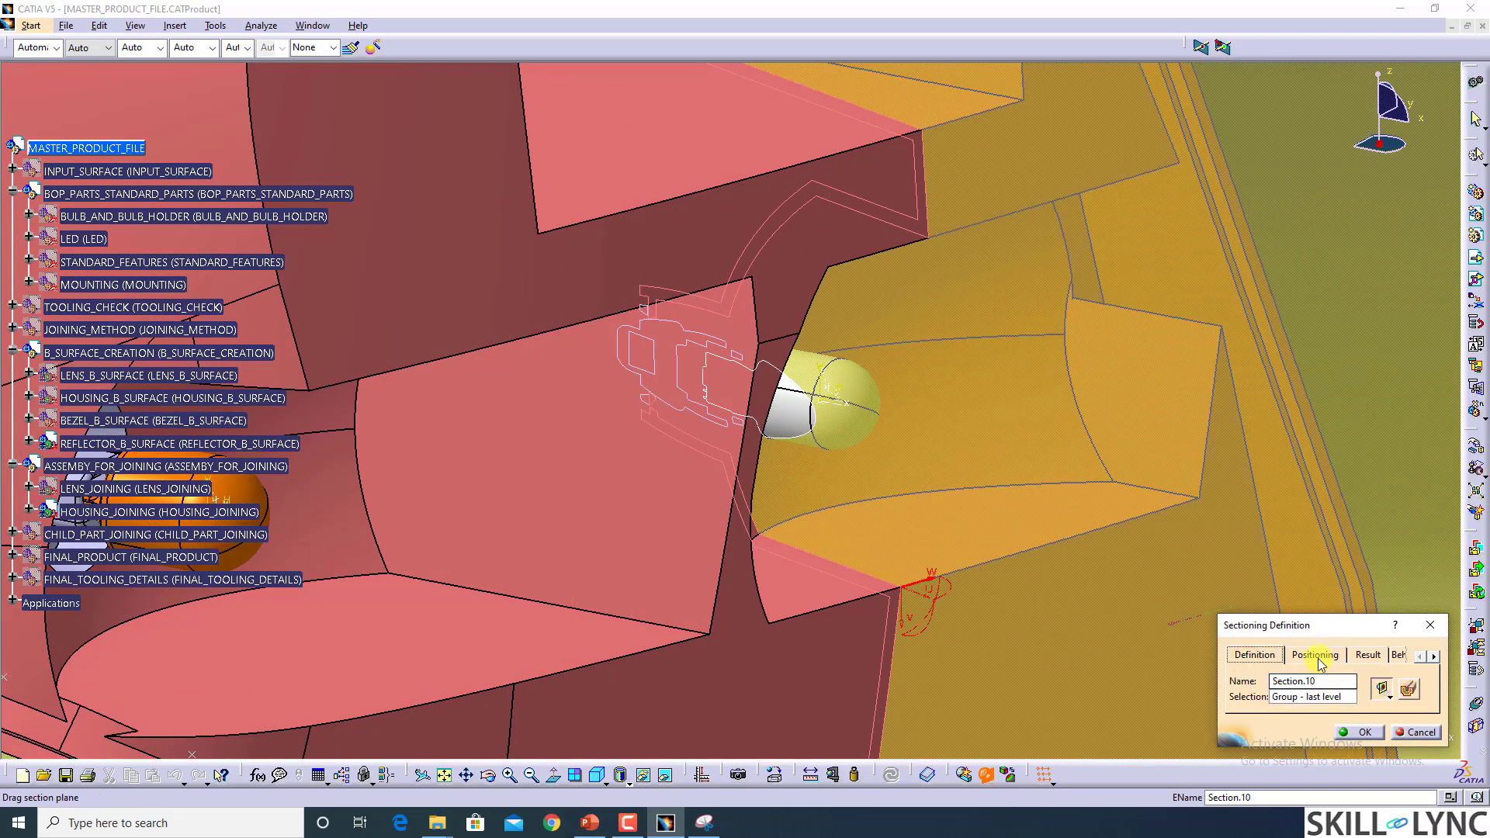
left_click(1333, 677)
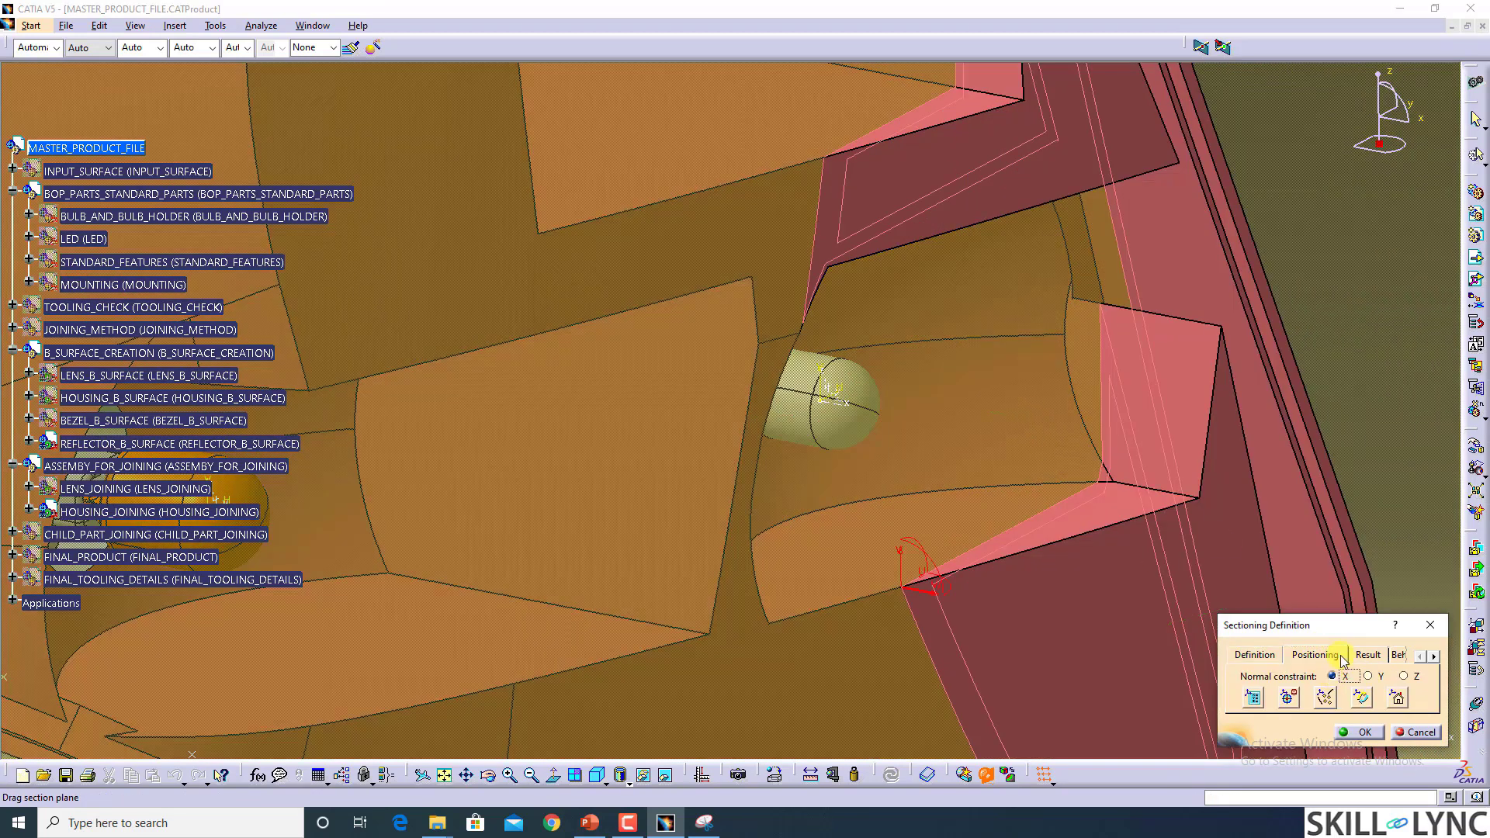
left_click(1366, 677)
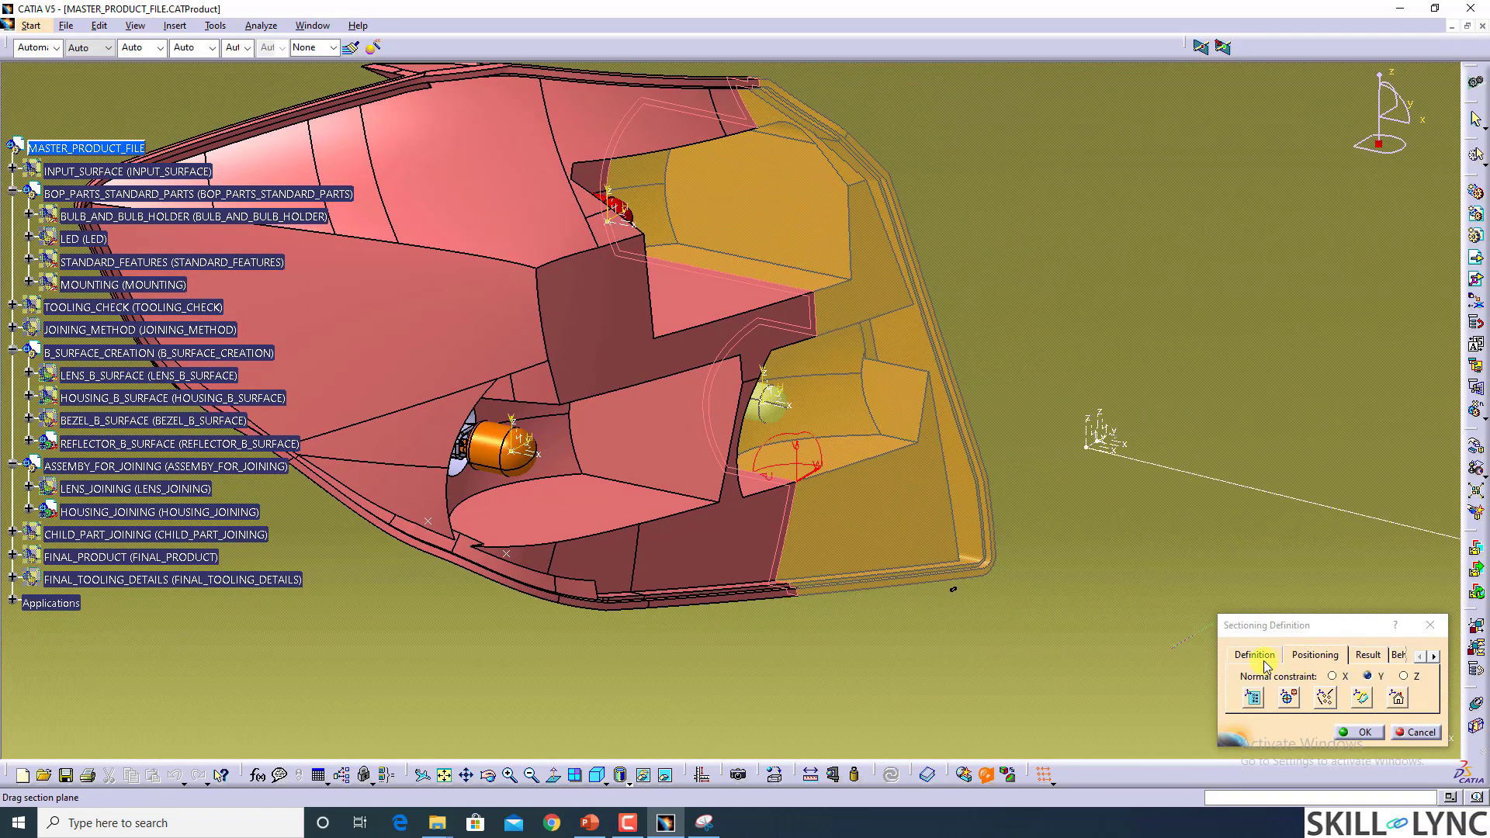
left_click(1258, 657)
left_click(1407, 689)
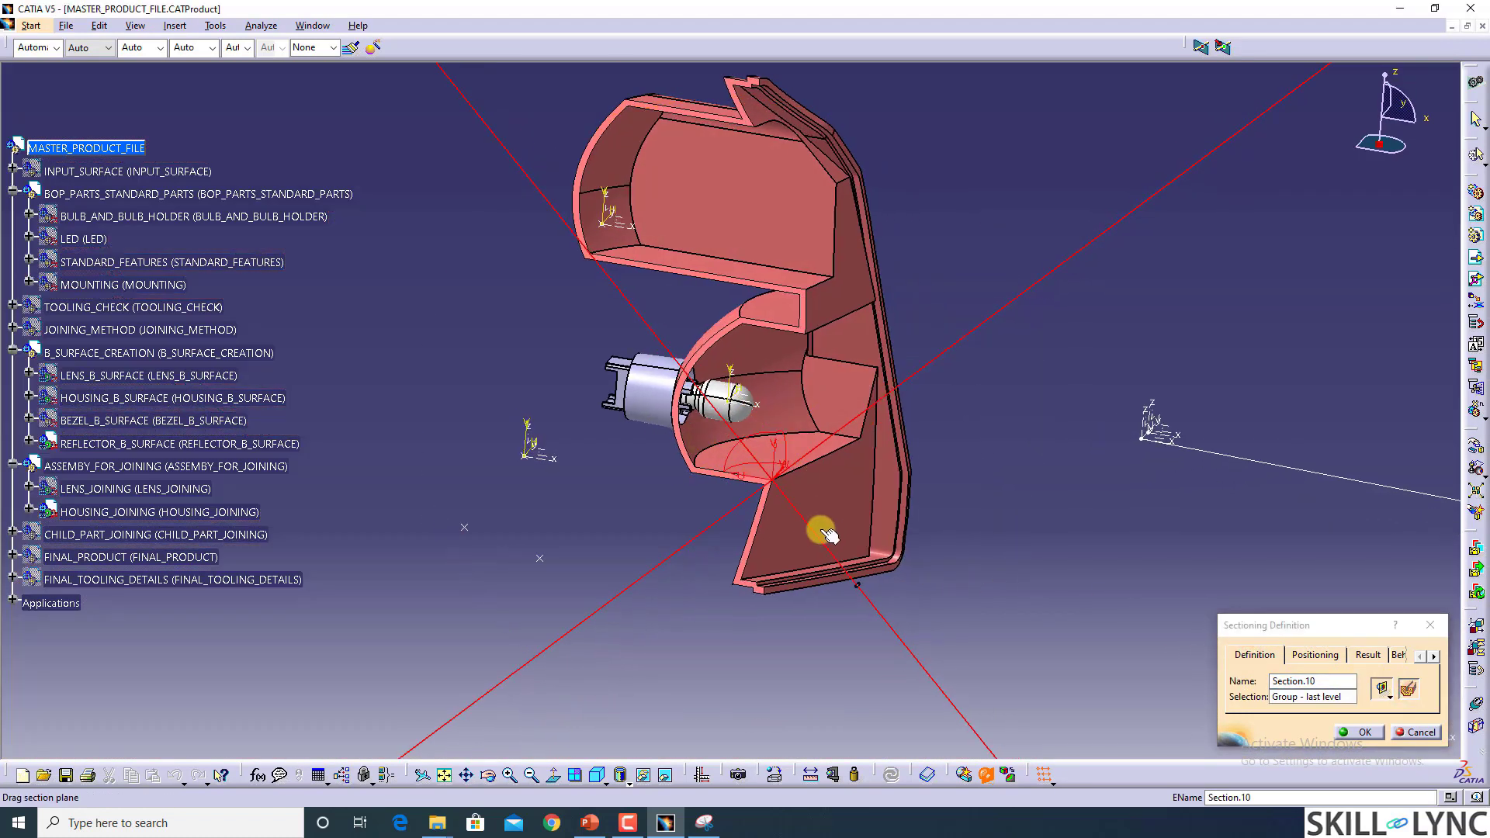
left_click_drag(821, 536, 838, 535)
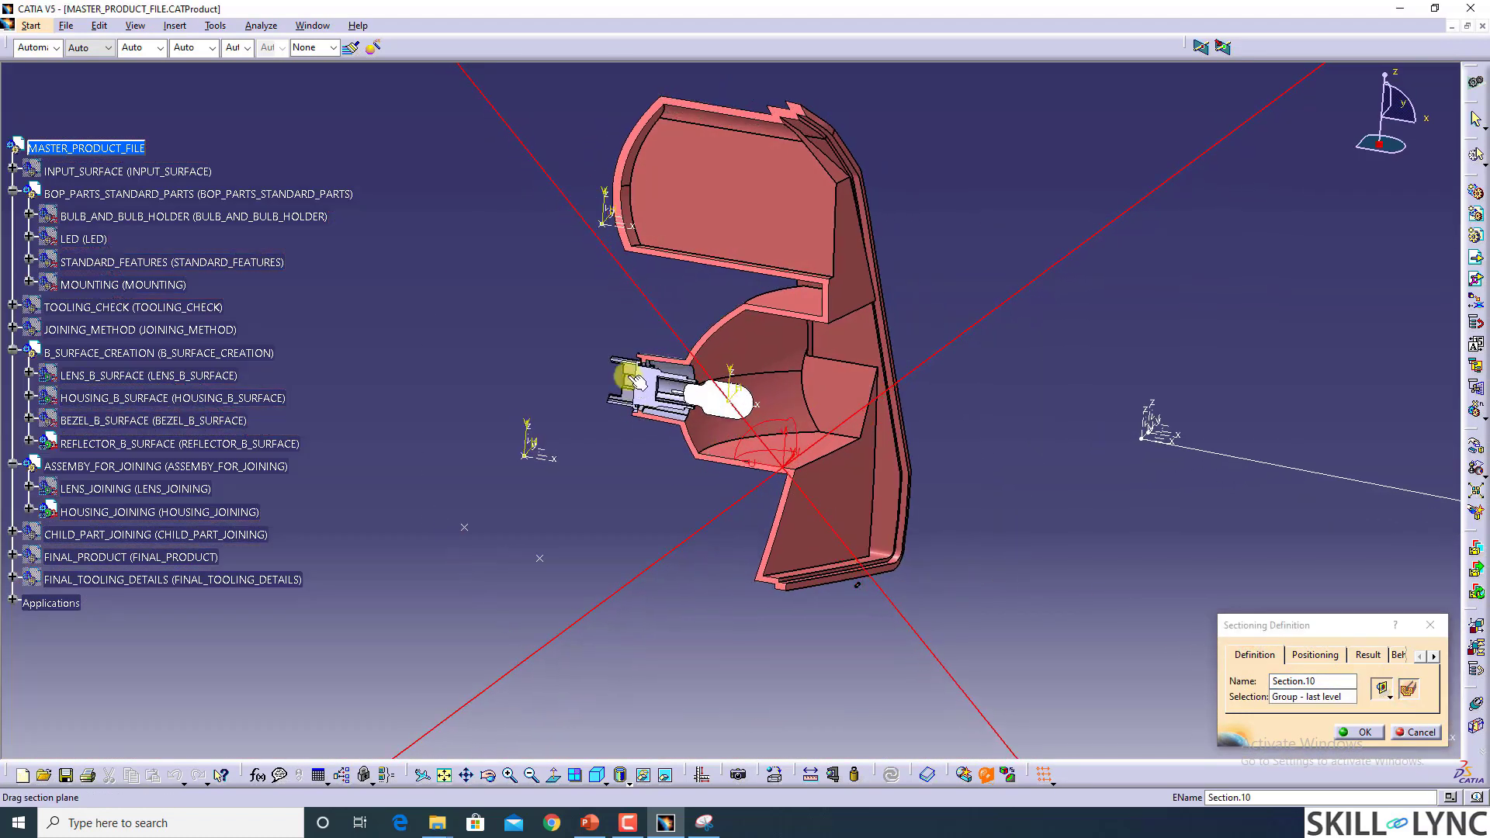
middle_click_drag(863, 522, 503, 425)
middle_click(239, 403)
middle_click_drag(622, 407, 689, 418)
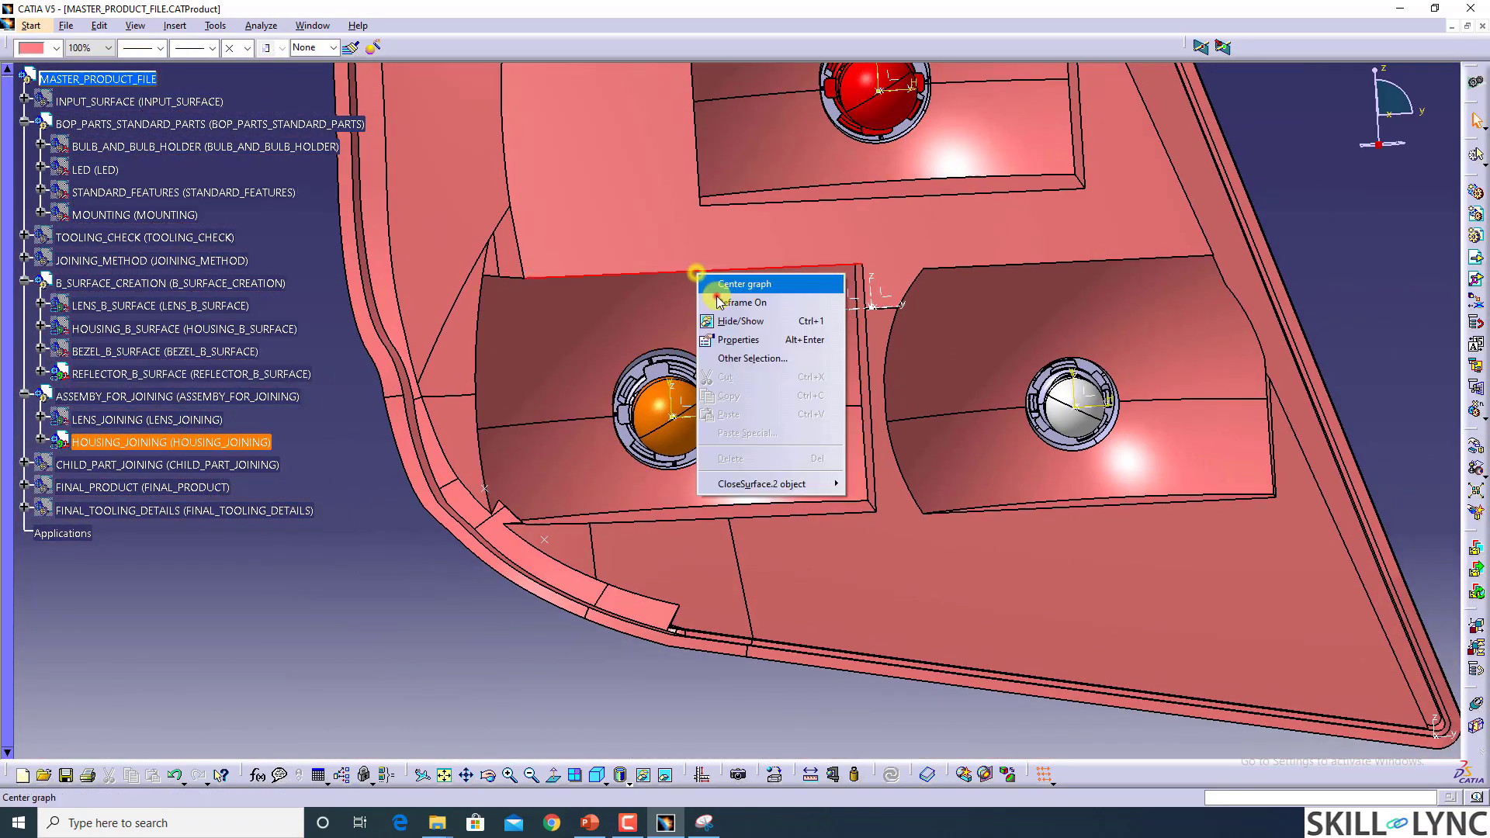
Step: Locate the HOUSING body in the specification tree and activate the HOUSING_JOINING part for editing
left_click(718, 302)
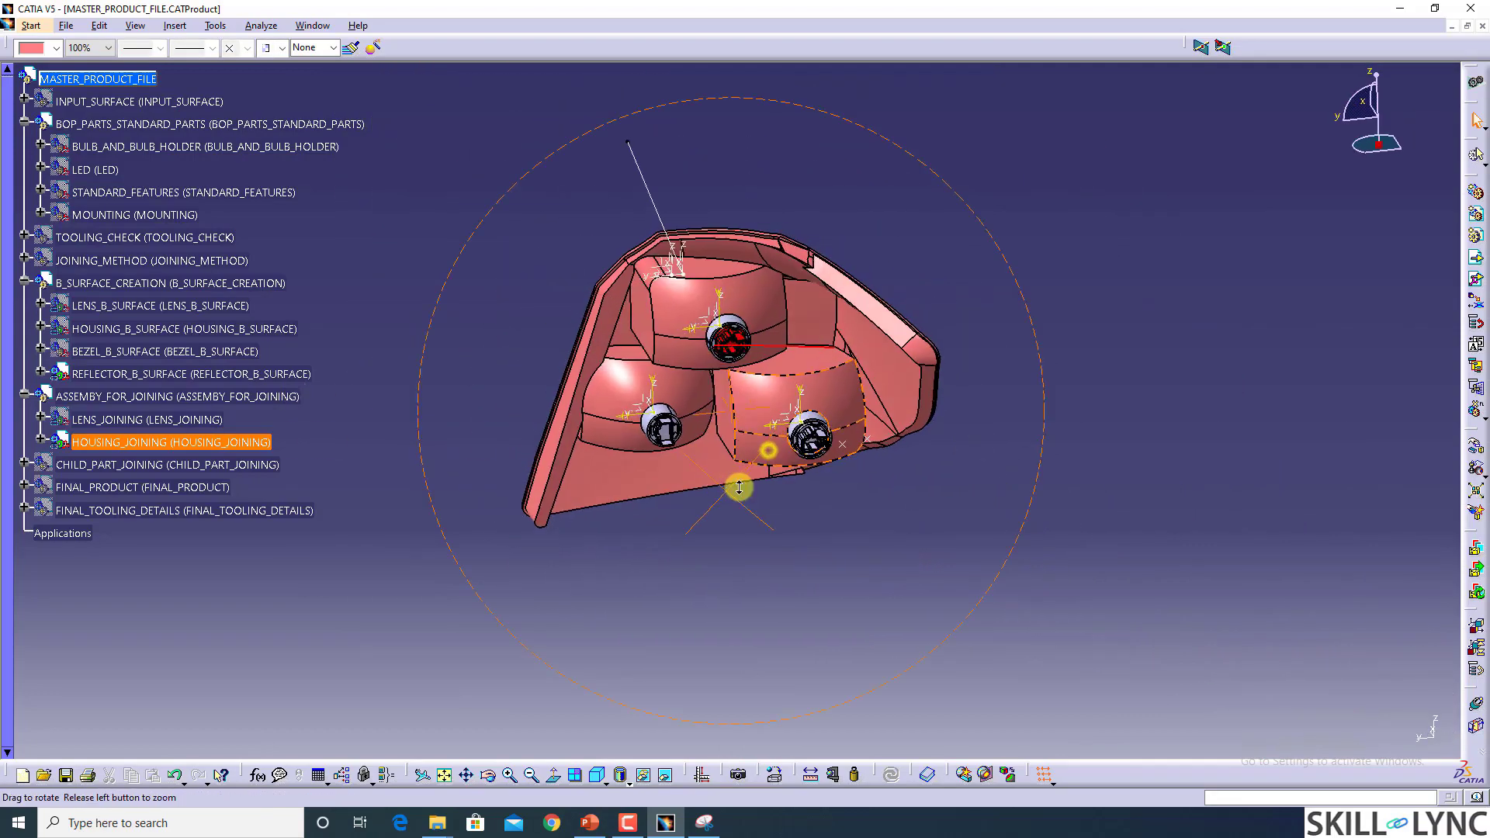
middle_click_drag(739, 448, 683, 364)
right_click(709, 233)
left_click(726, 246)
double_click(132, 322)
double_click(126, 281)
Step: Try to reset the graphic properties of the HOUSING body
right_click(131, 277)
left_click(236, 586)
left_click(376, 542)
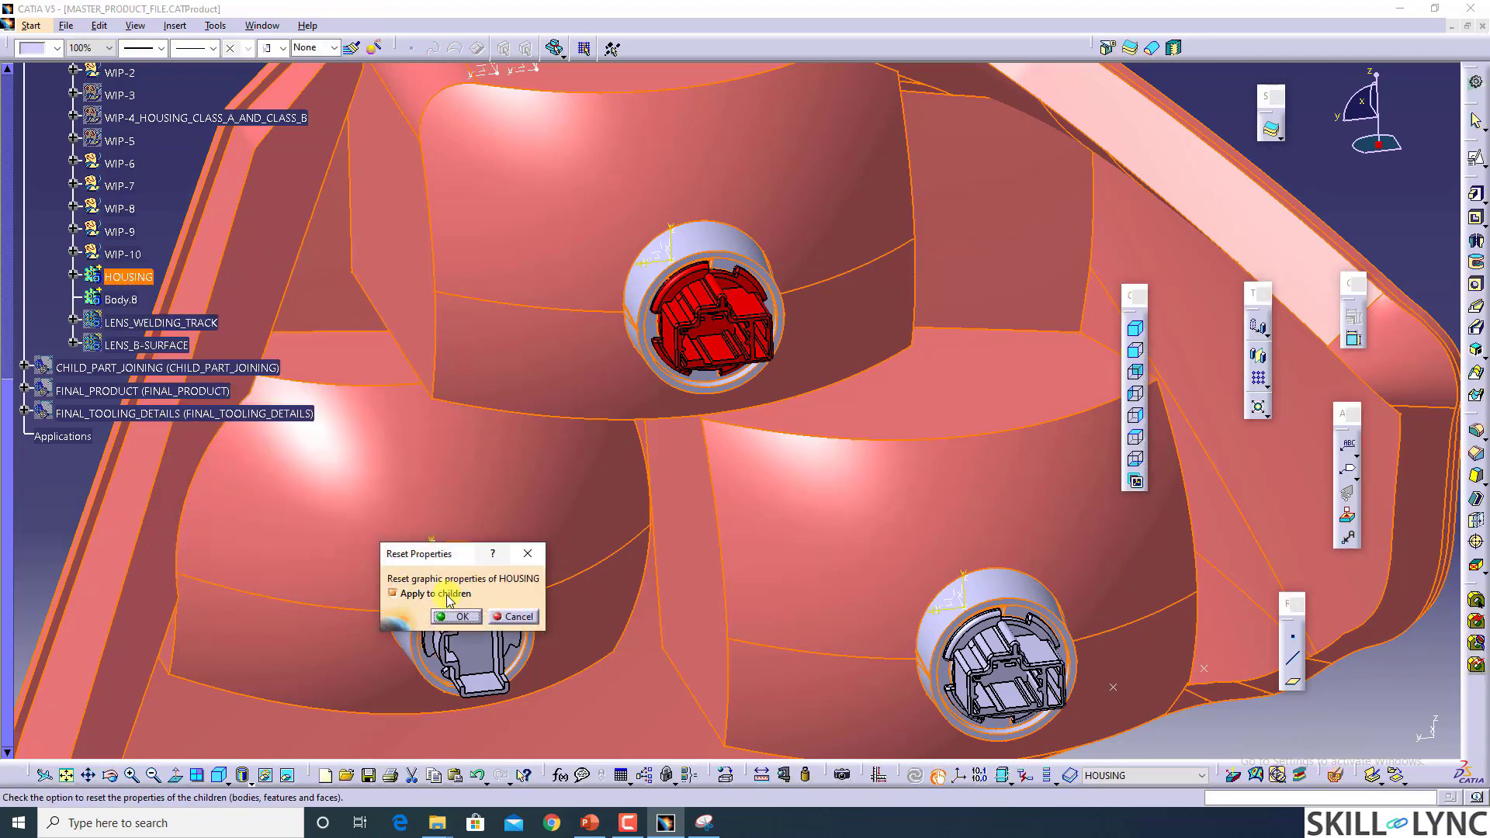
left_click(461, 616)
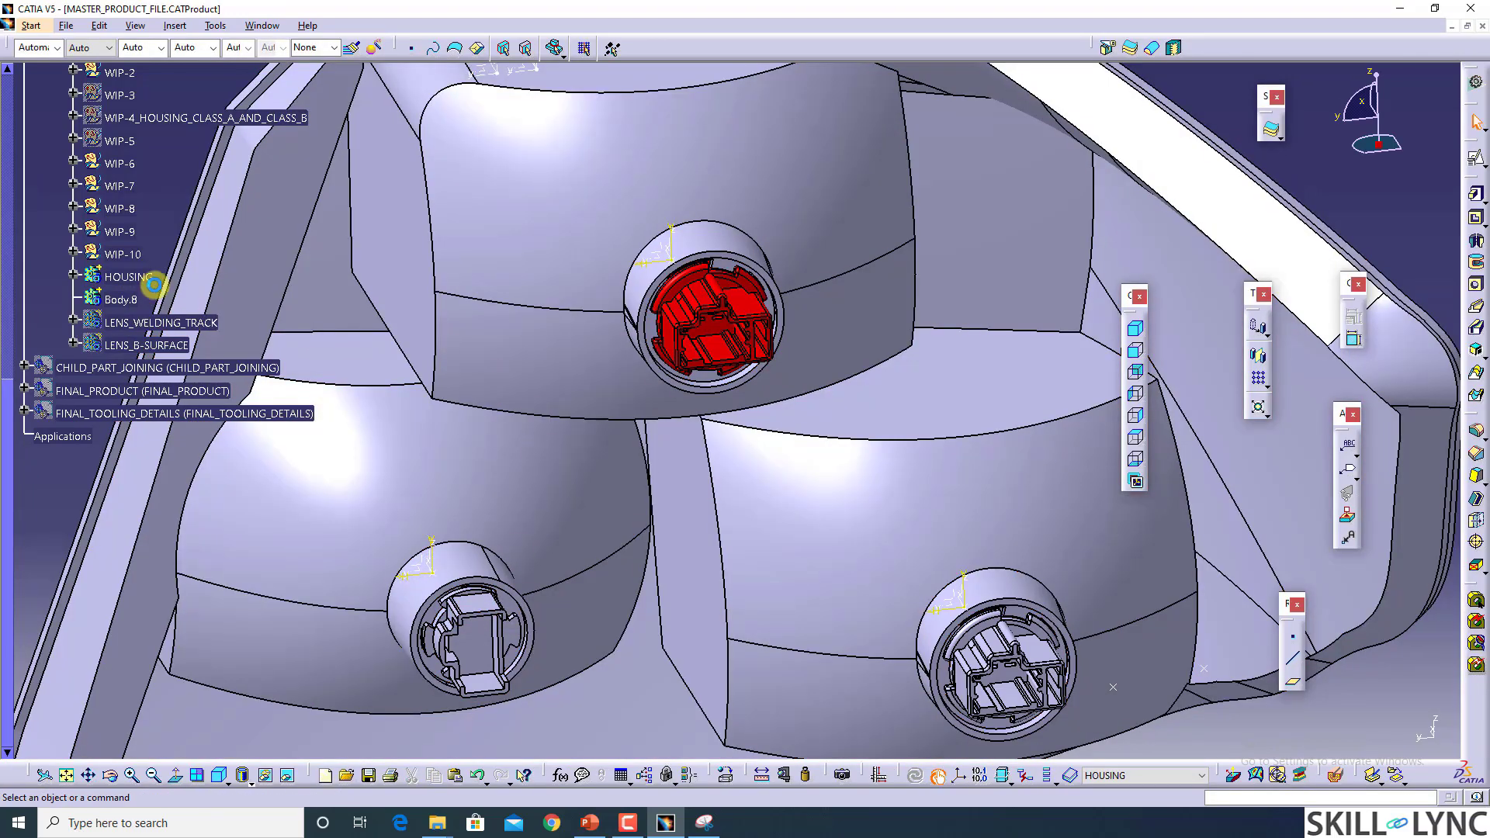
Step: Change the fill colour of the HOUSING body to tan
left_click(31, 51)
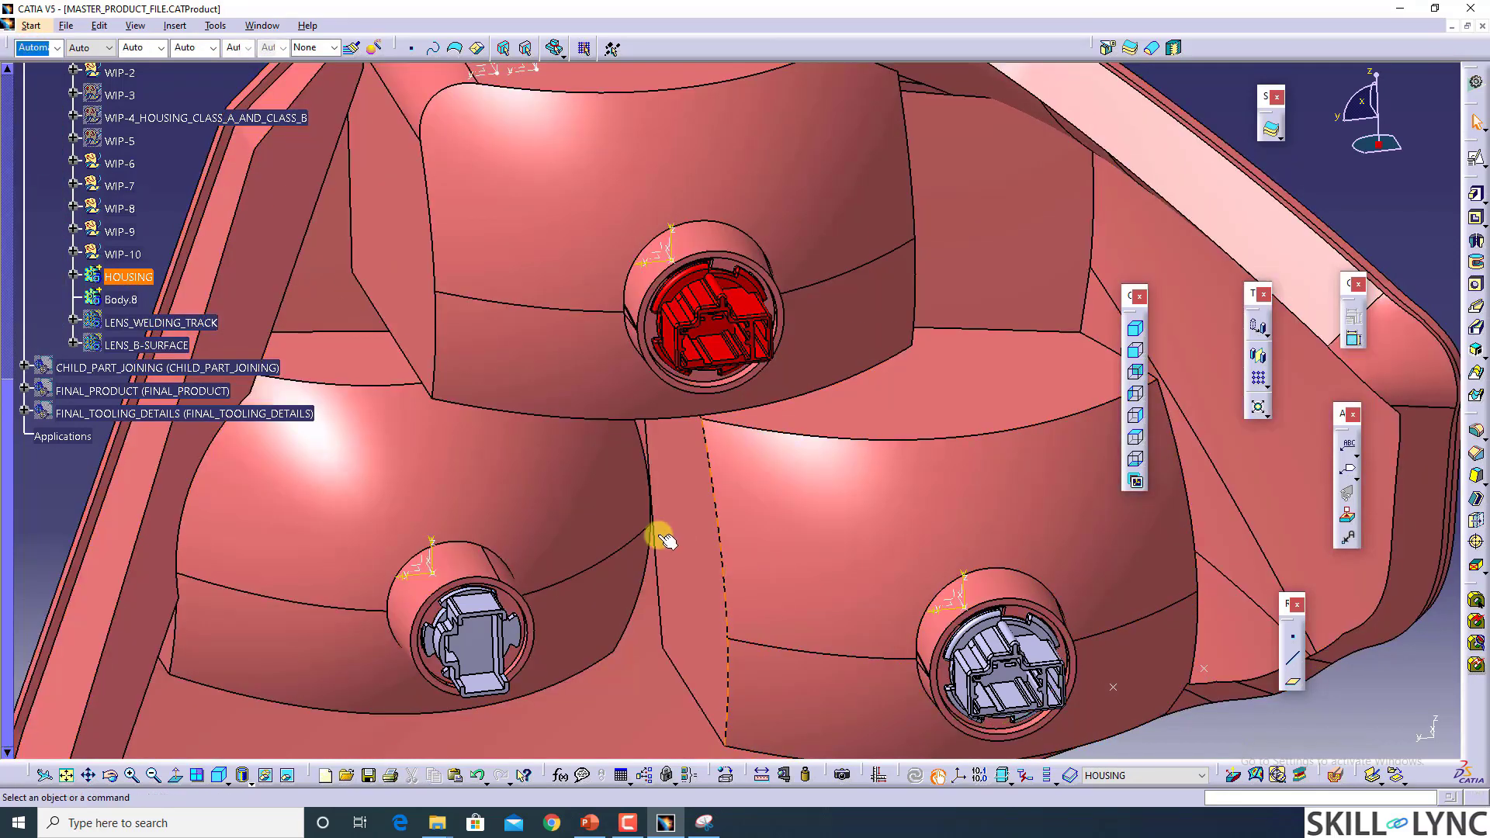
middle_click_drag(662, 535, 706, 663)
left_click(129, 277)
left_click(55, 48)
left_click(46, 284)
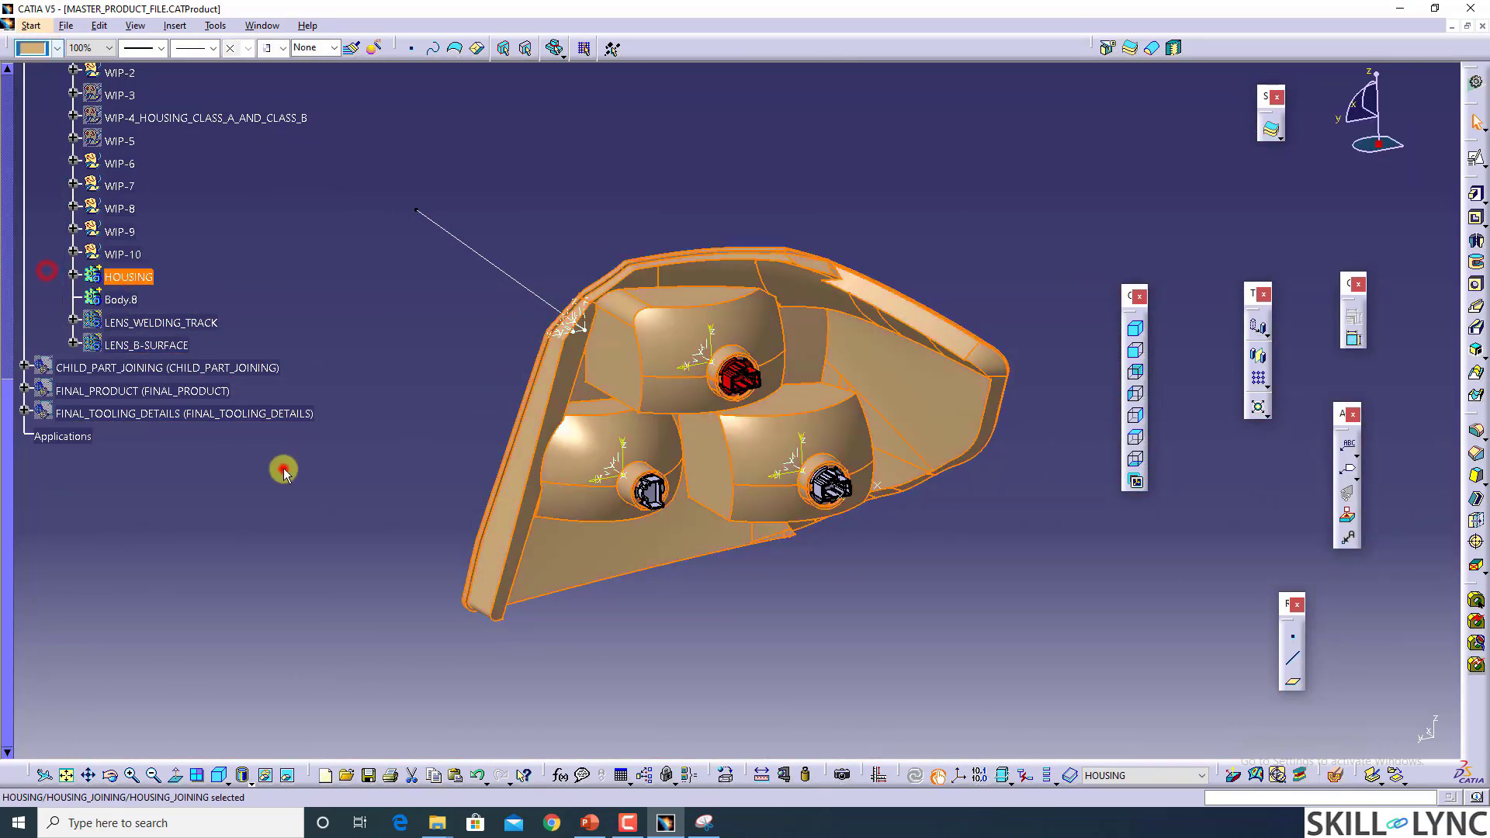
middle_click_drag(290, 466, 691, 463, "ctrl")
mouse_move(736, 360)
middle_mouse_down()
mouse_move(785, 435)
mouse_move(815, 360)
mouse_move(743, 364)
middle_mouse_up()
Step: Expand the REFLECTOR_B_SURFACE part in the specification tree and activate it for editing
scroll(195, 378, "up", 3)
scroll(194, 377, "up", 4)
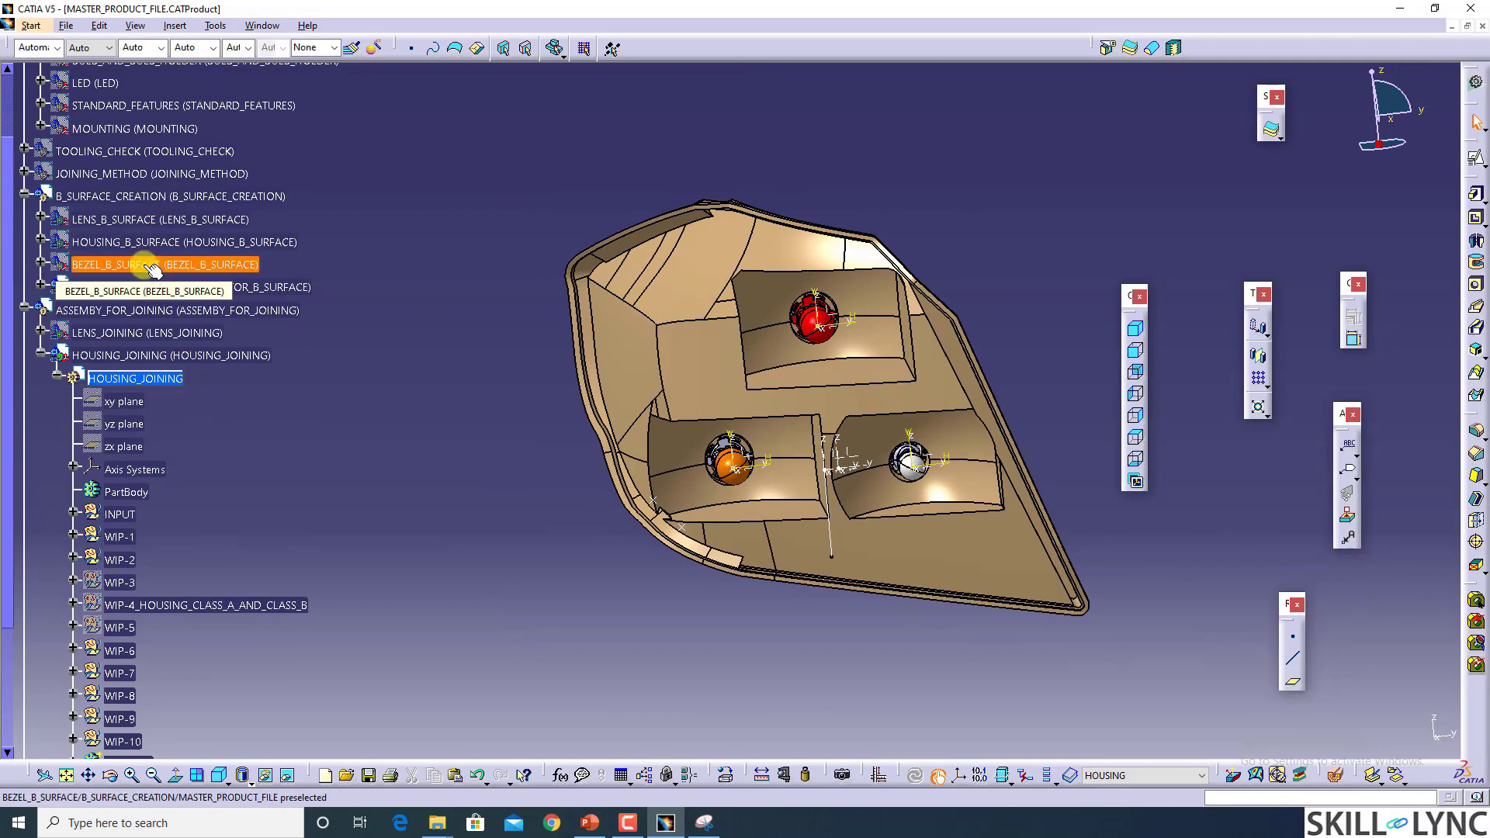
left_click(40, 286)
right_click(203, 506)
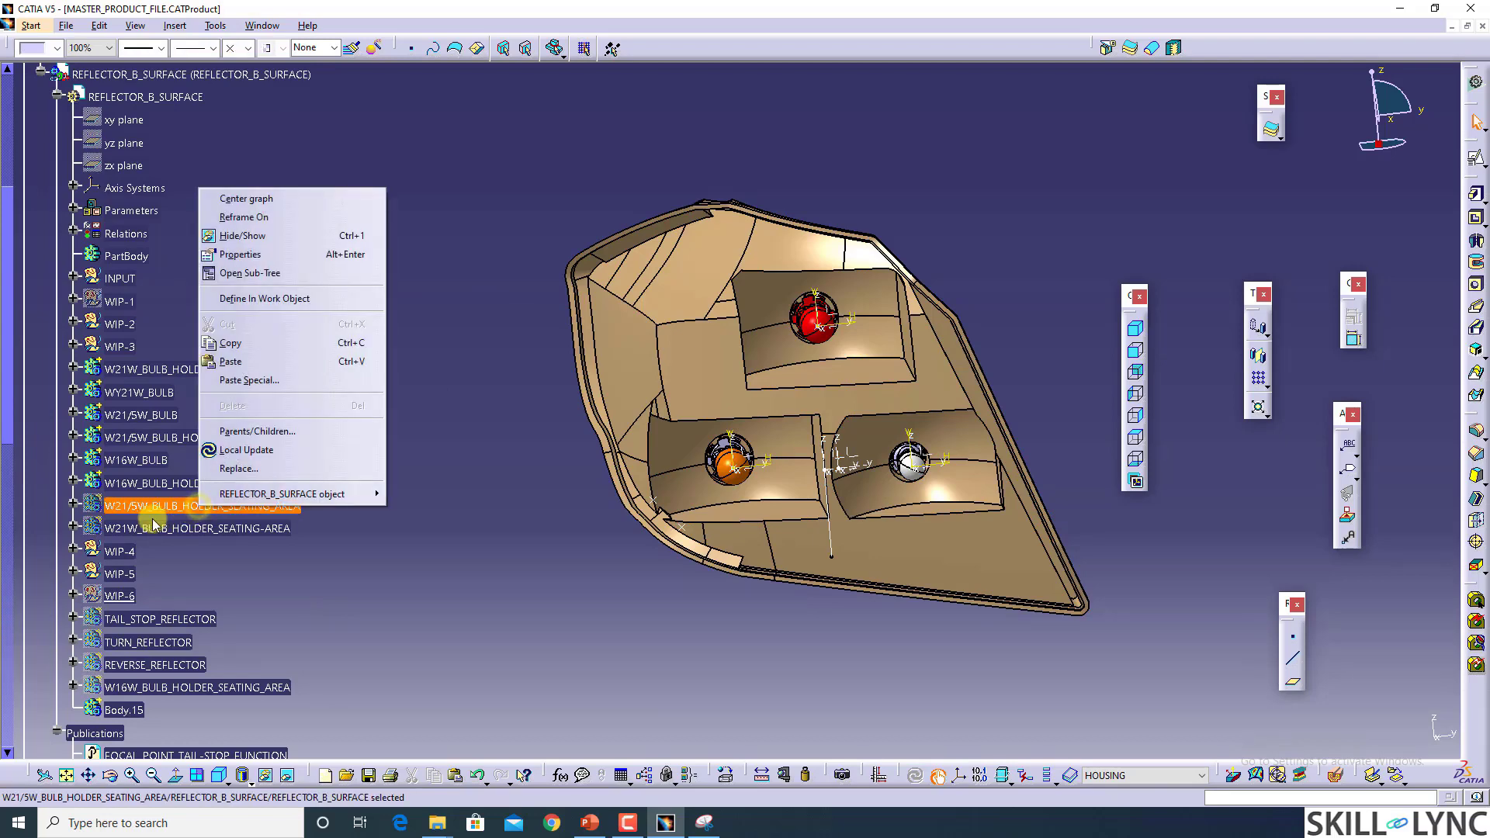
left_click(142, 483)
left_click(141, 482)
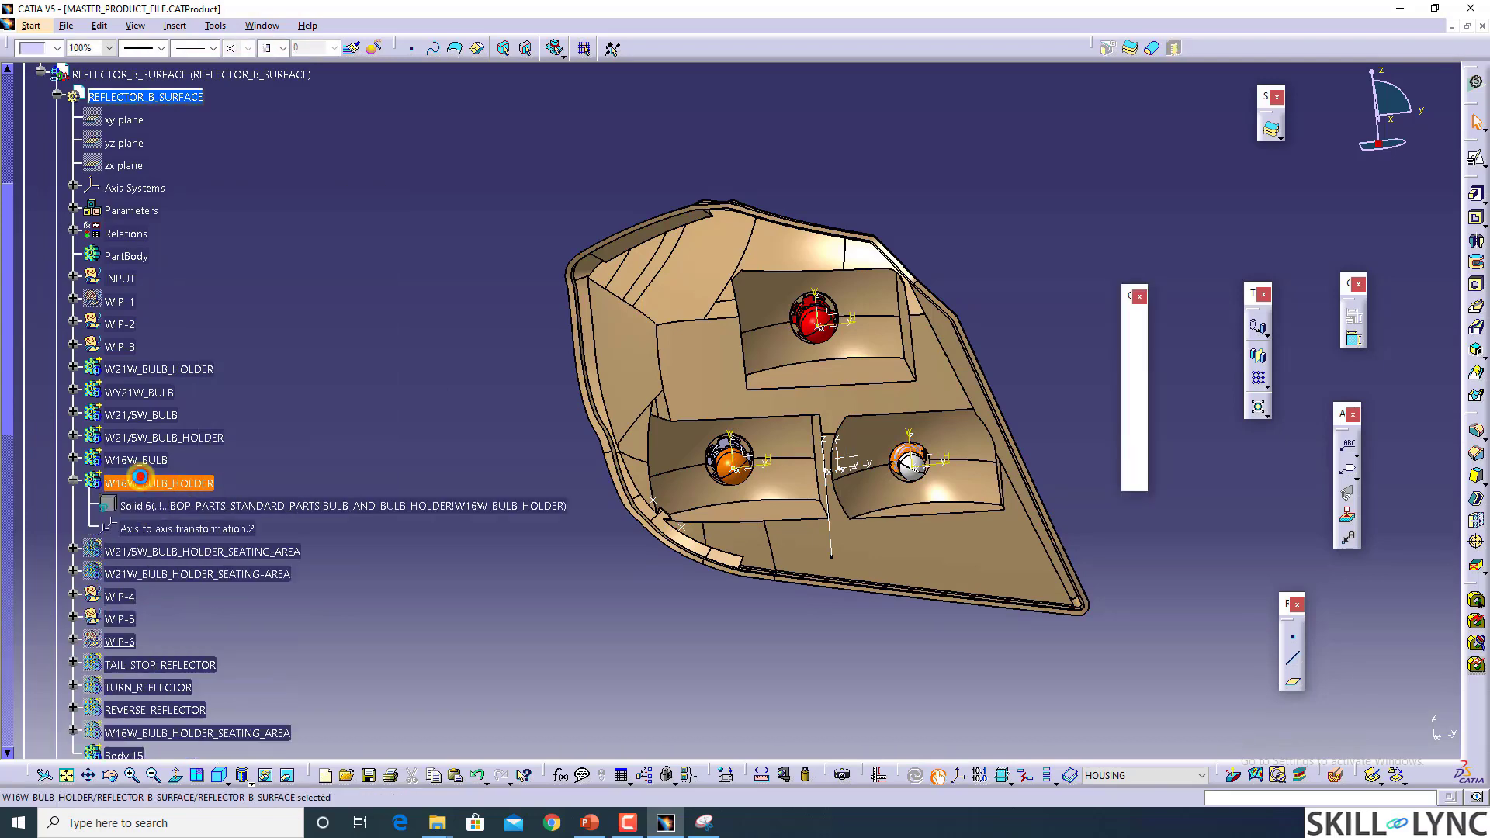
scroll(159, 488, "down", 2)
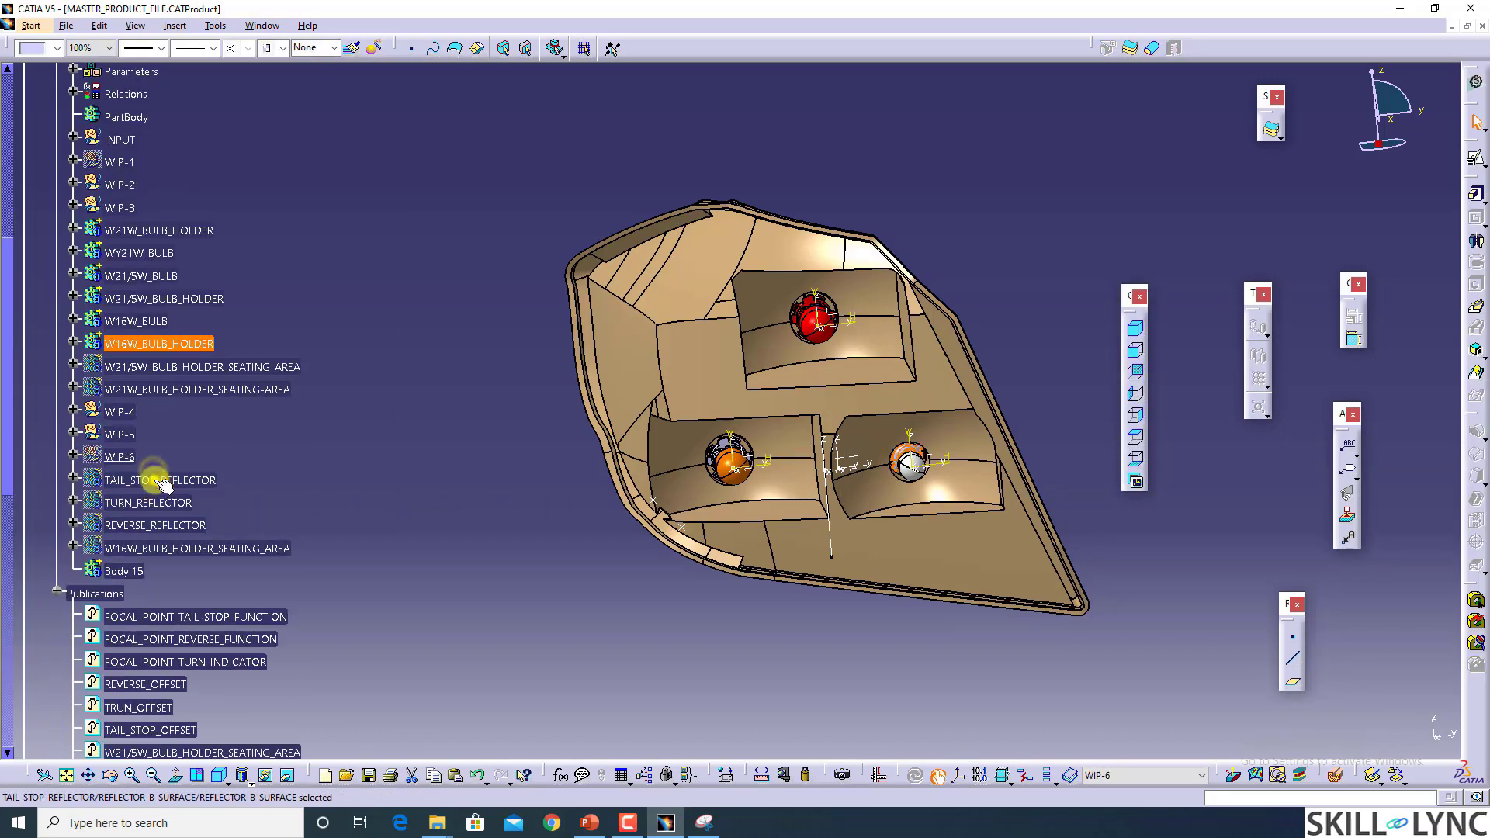
Step: Show the TAIL_STOP_REFLECTOR, TURN_REFLECTOR and REVERSE_REFLECTOR bodies in the REFLECTOR_B_SURFACE part
right_click(155, 481)
key("h")
right_click(149, 504)
key("h")
right_click(171, 531)
key("h")
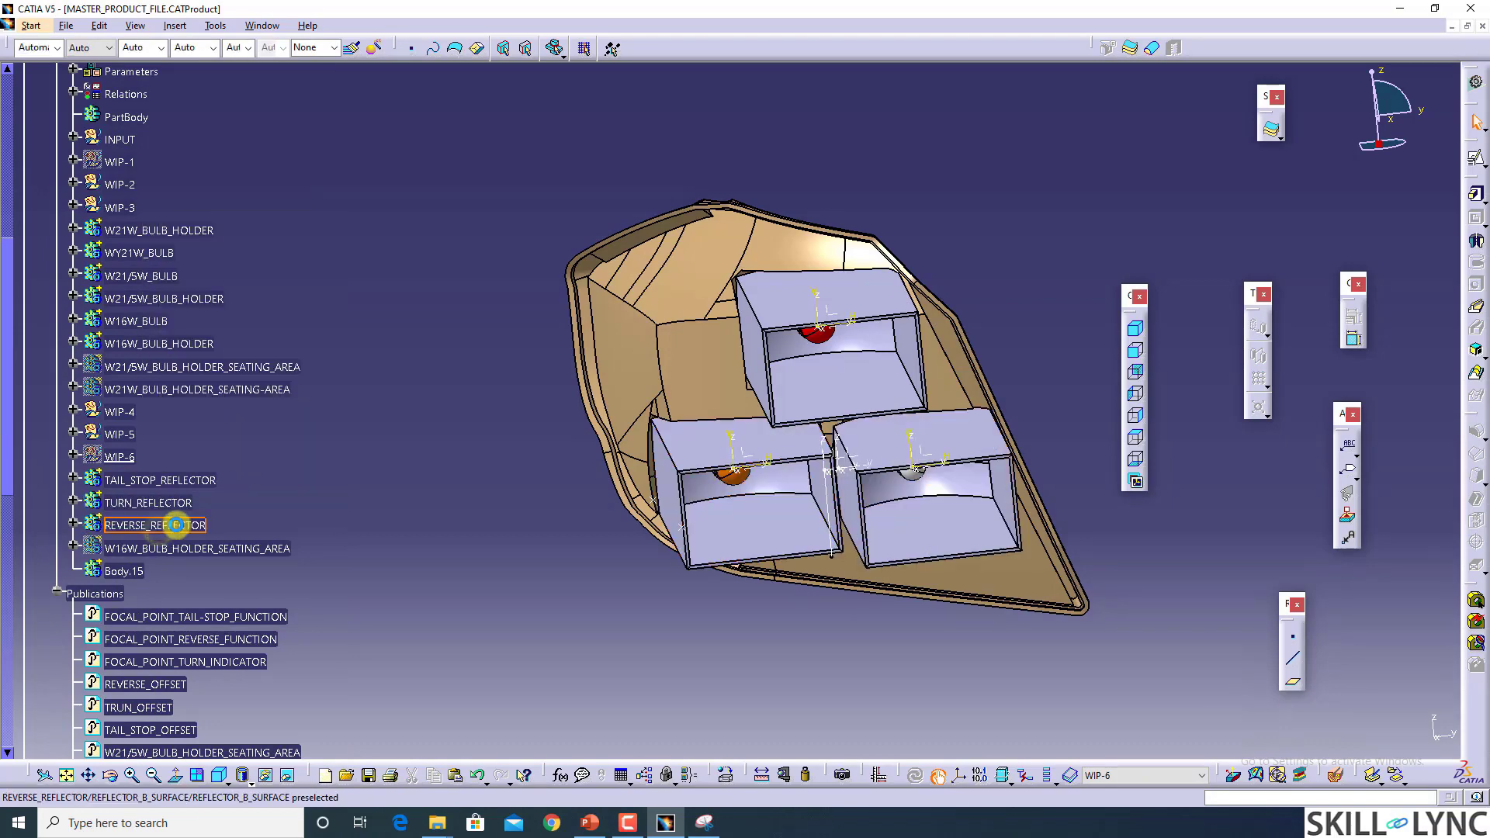
Step: Collapse the expanded tree branches, show the LENS_JOINING part over the reflectors and activate the top-level MASTER_PRODUCT_FILE product
middle_click_drag(812, 496, 579, 446)
scroll(590, 444, "down", 1)
middle_click_drag(704, 423, 675, 379)
middle_click_drag(861, 436, 947, 439)
scroll(329, 418, "up", 3)
right_click(329, 416)
left_click(372, 183)
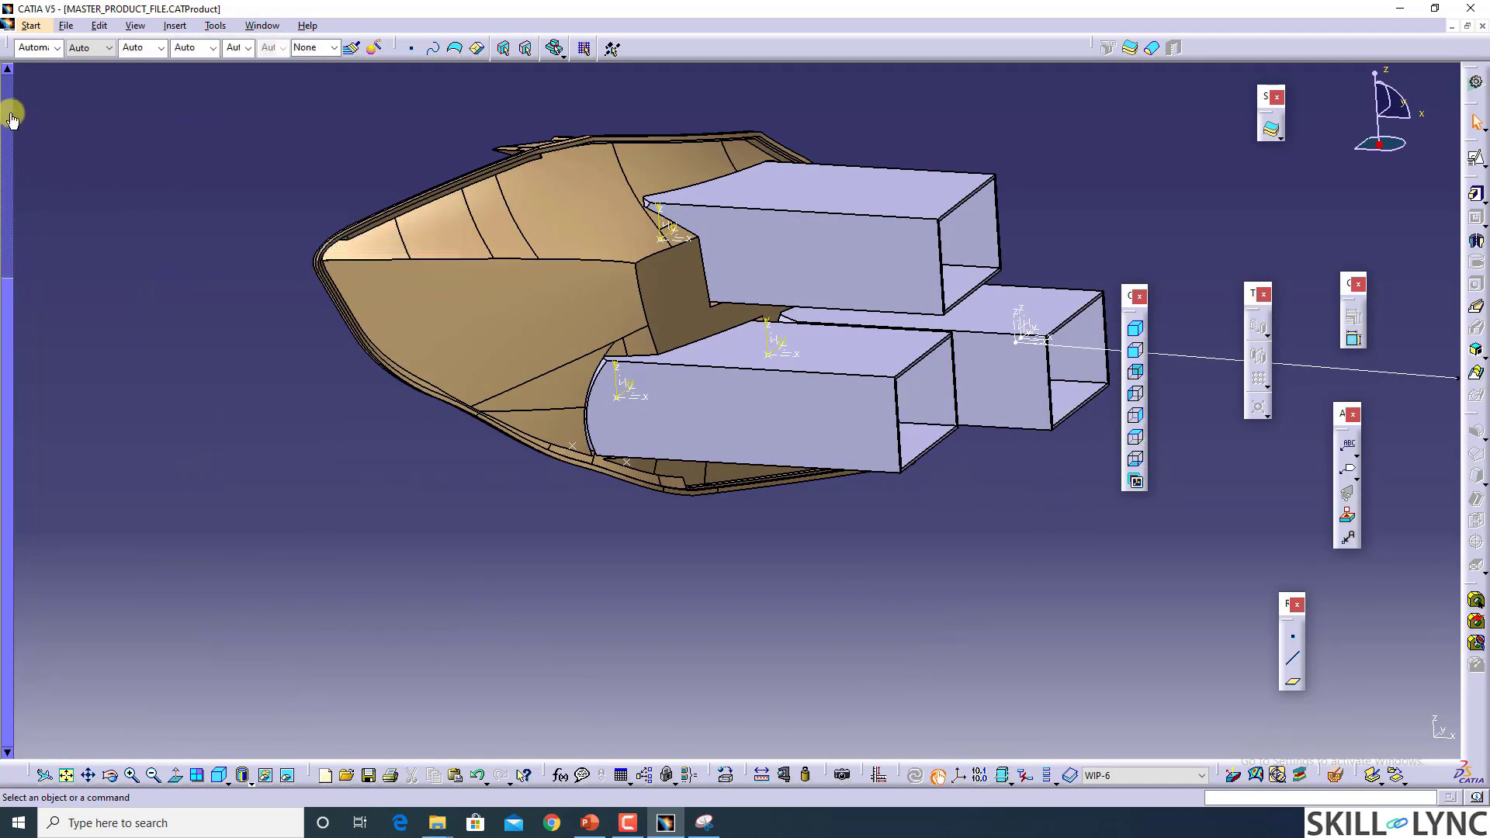
left_click(13, 216)
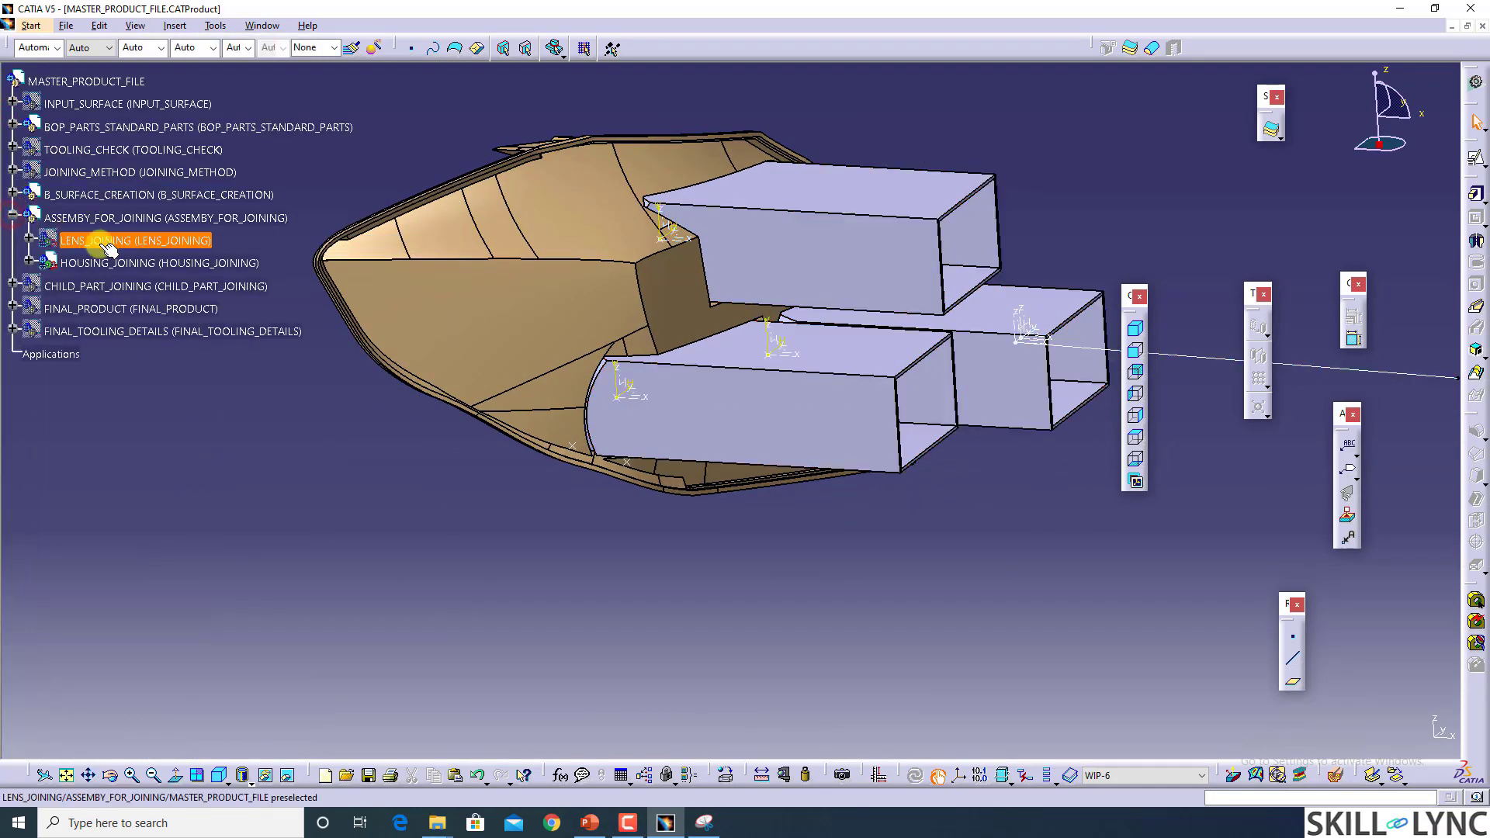
right_click(100, 243)
left_click(162, 196)
middle_click_drag(806, 411, 844, 452)
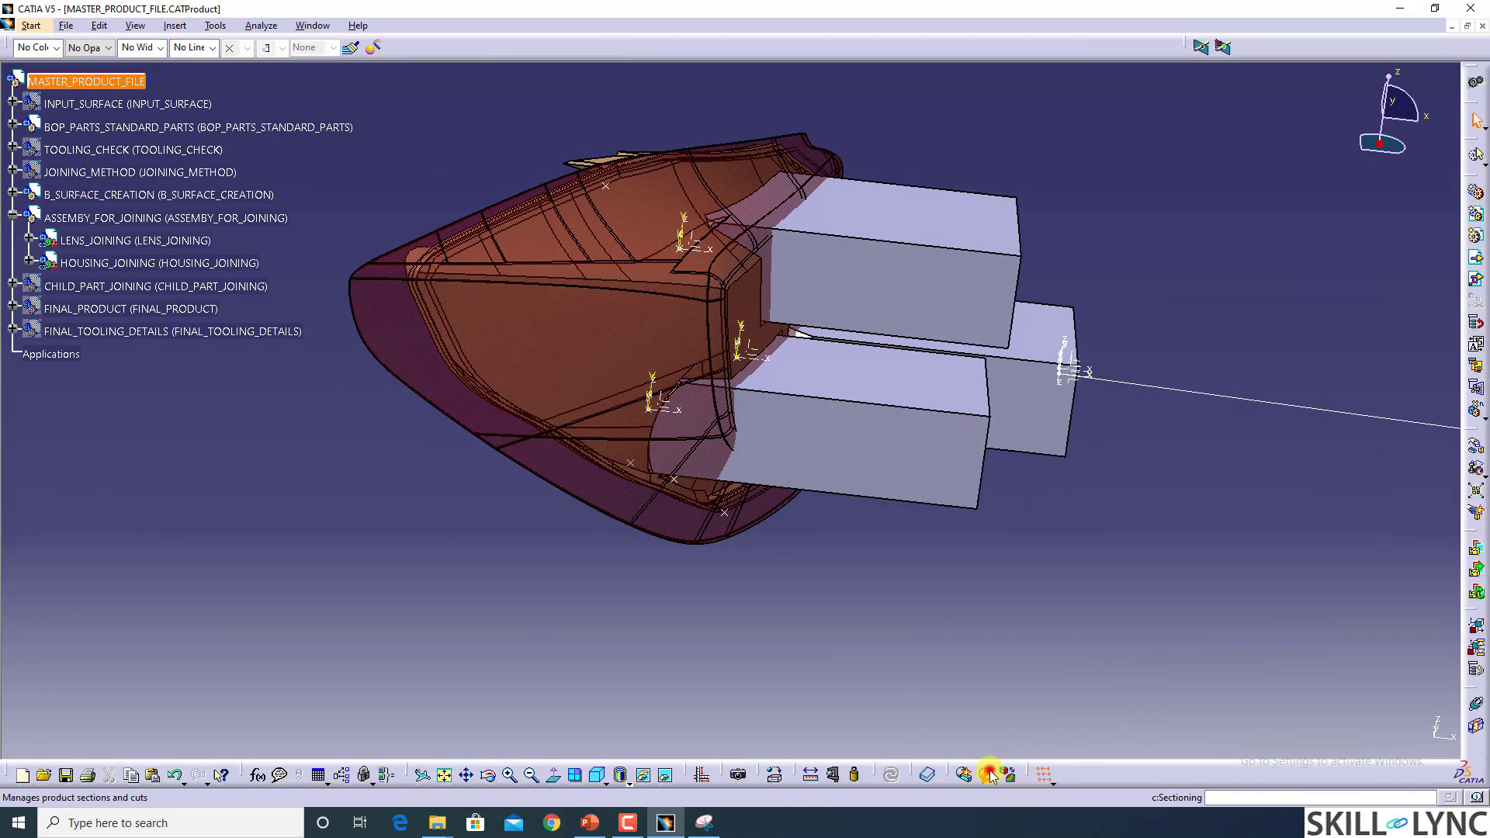
Step: Section the whole product with a plane through the upper red bulb and its reflector, and cut the volume
left_click(989, 774)
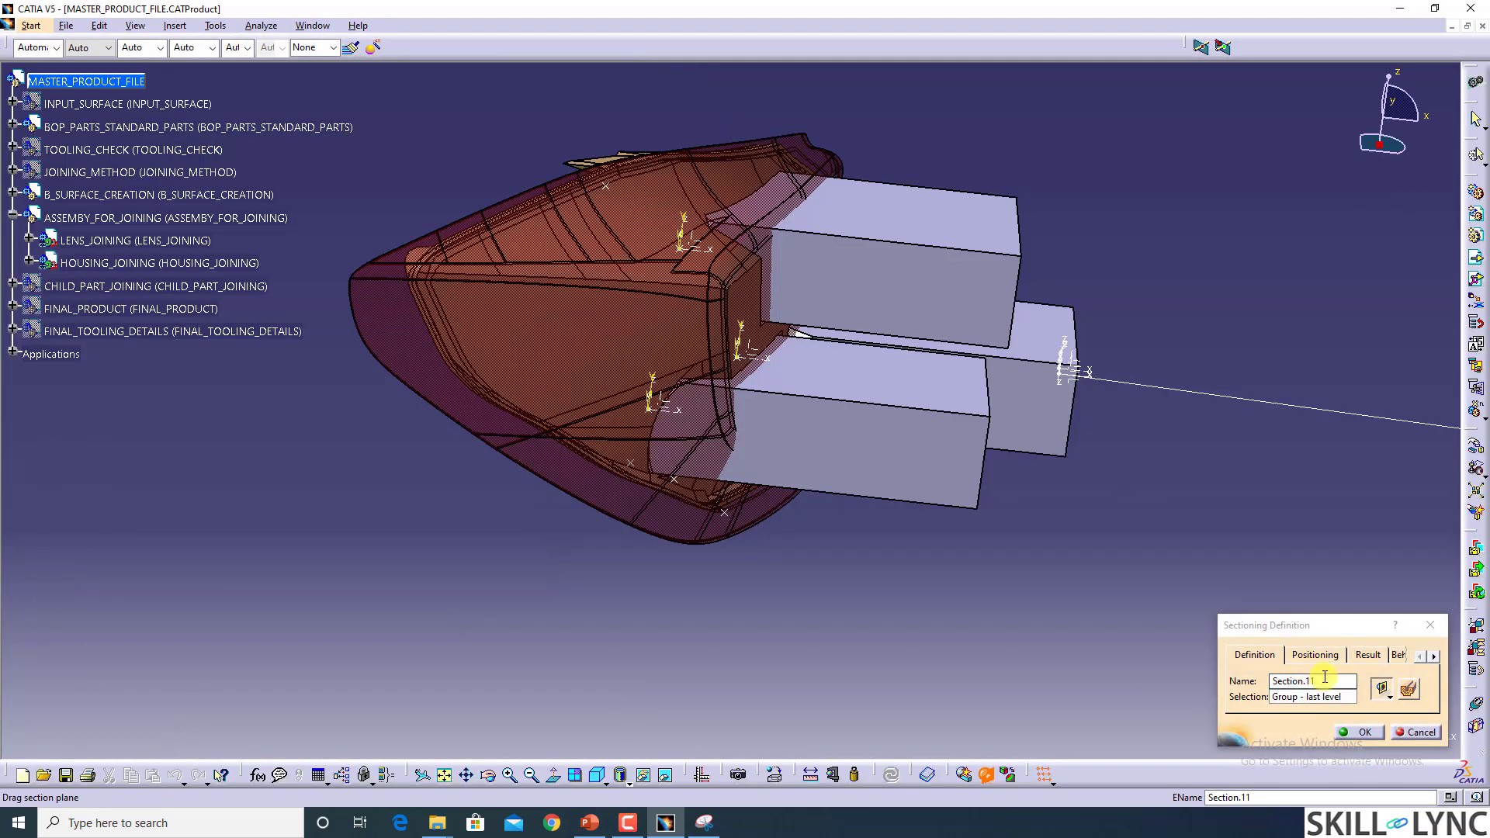
left_click(1316, 655)
middle_click_drag(1097, 541, 890, 365)
left_click_drag(937, 305, 987, 340)
middle_click_drag(834, 351, 862, 465)
left_click(1411, 689)
middle_click_drag(741, 515, 903, 538)
Step: Capture the sectioned lamp in the Snipping Tool and mark the inner outline around the upper red bulb in blue
left_click(701, 824)
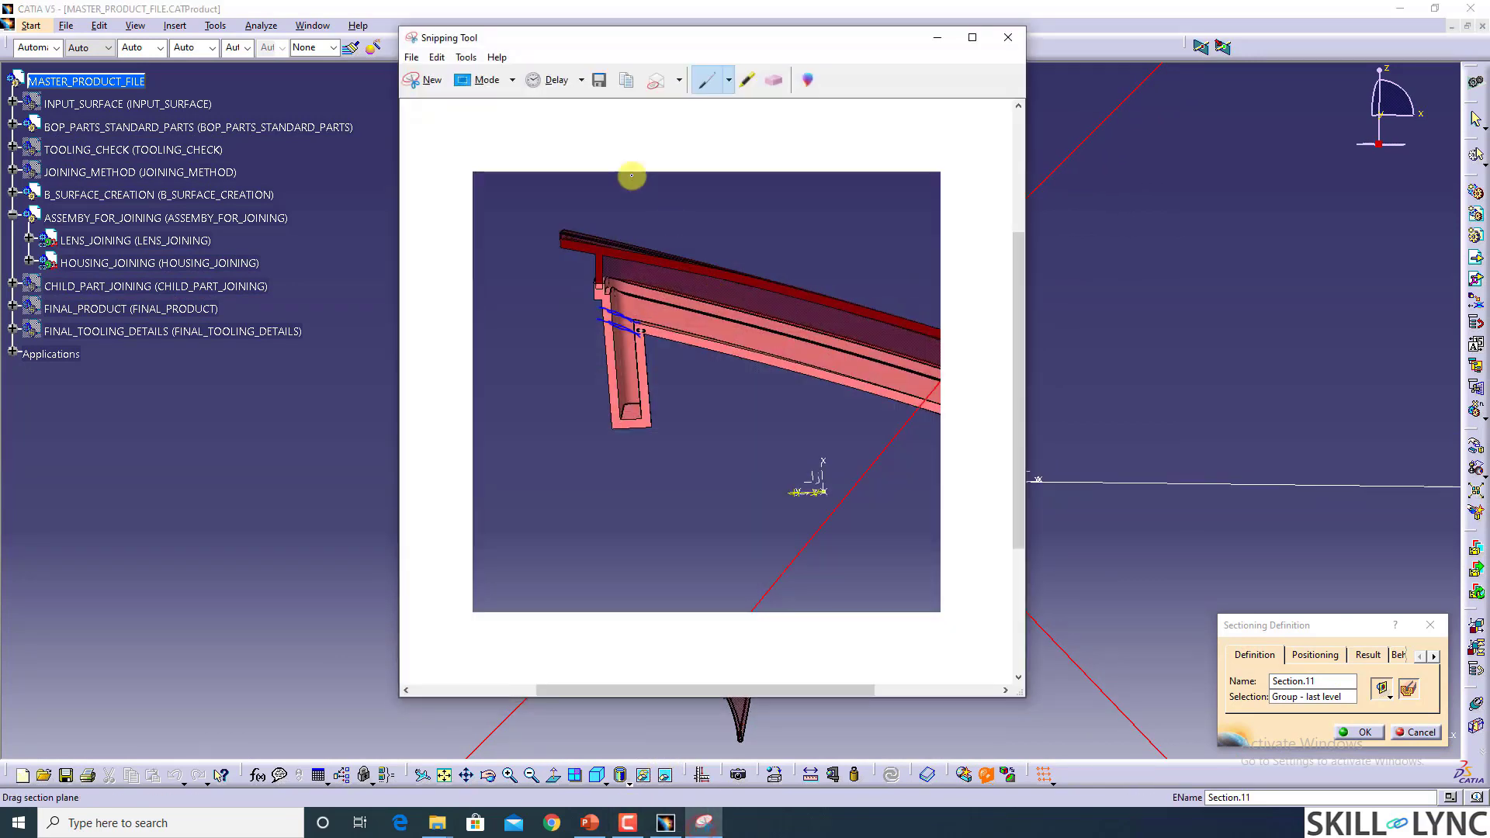
left_click(432, 81)
left_click_drag(435, 142, 1086, 734)
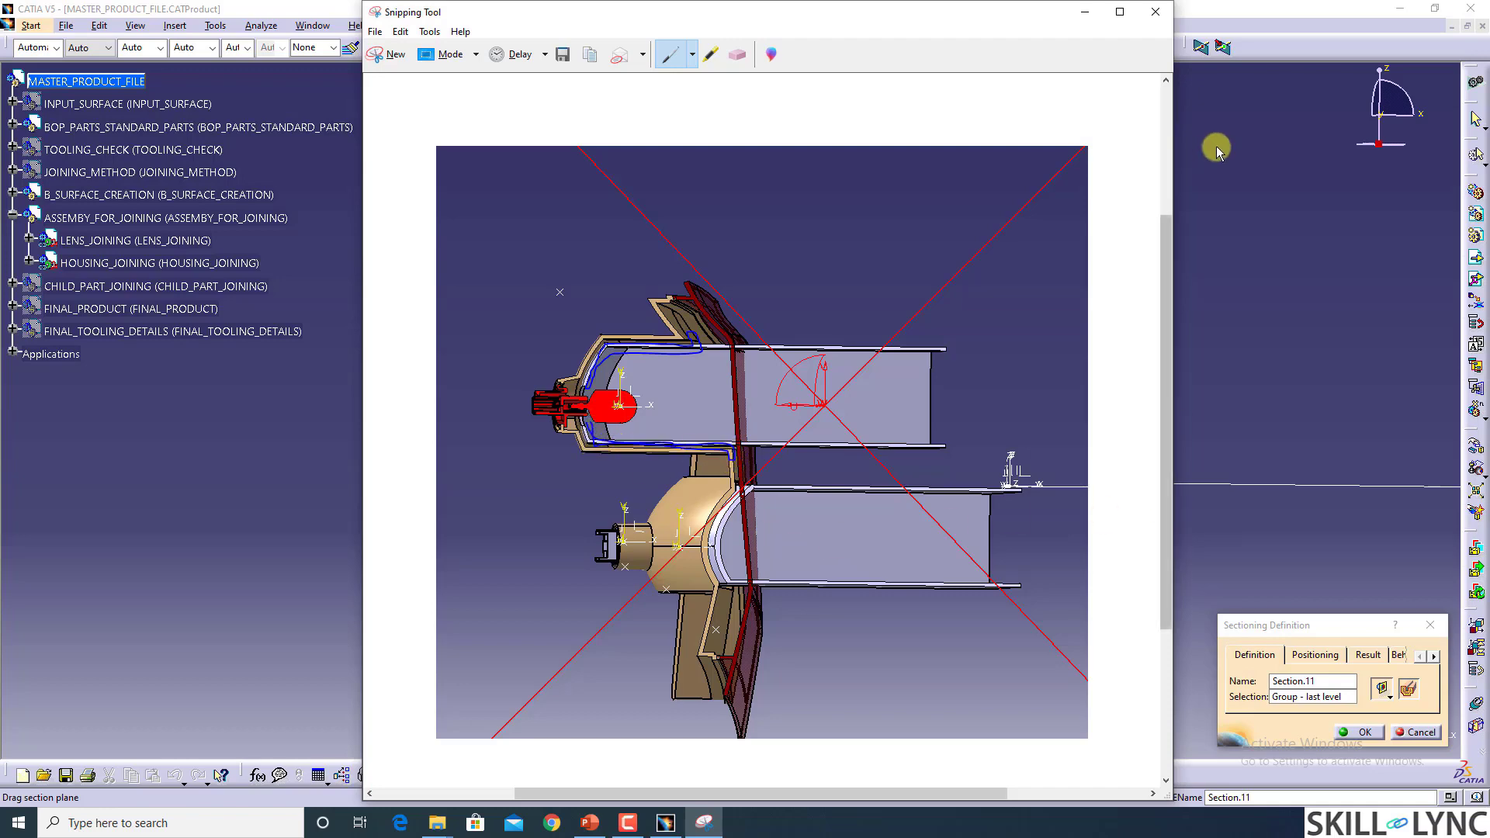
left_click(1264, 226)
Step: Measure the minimum distance between the HOUSING_JOINING edge fillet surface and the LENS_JOINING surface, and close the measurement and section
left_click(873, 461)
middle_click_drag(935, 549, 867, 813)
left_click(811, 774)
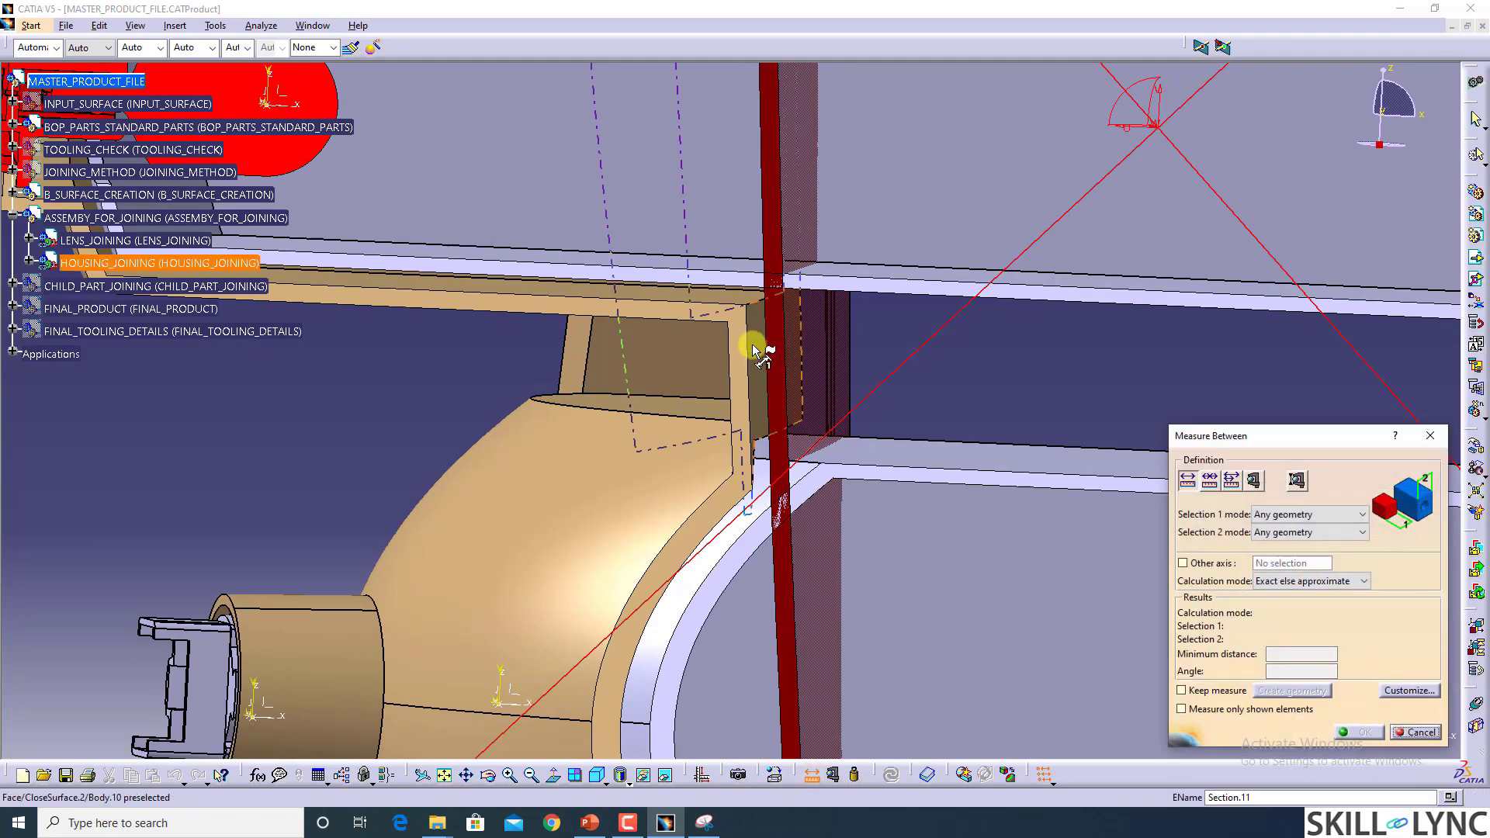
middle_click_drag(761, 349, 740, 326)
left_click(868, 448)
middle_click_drag(869, 454, 602, 522)
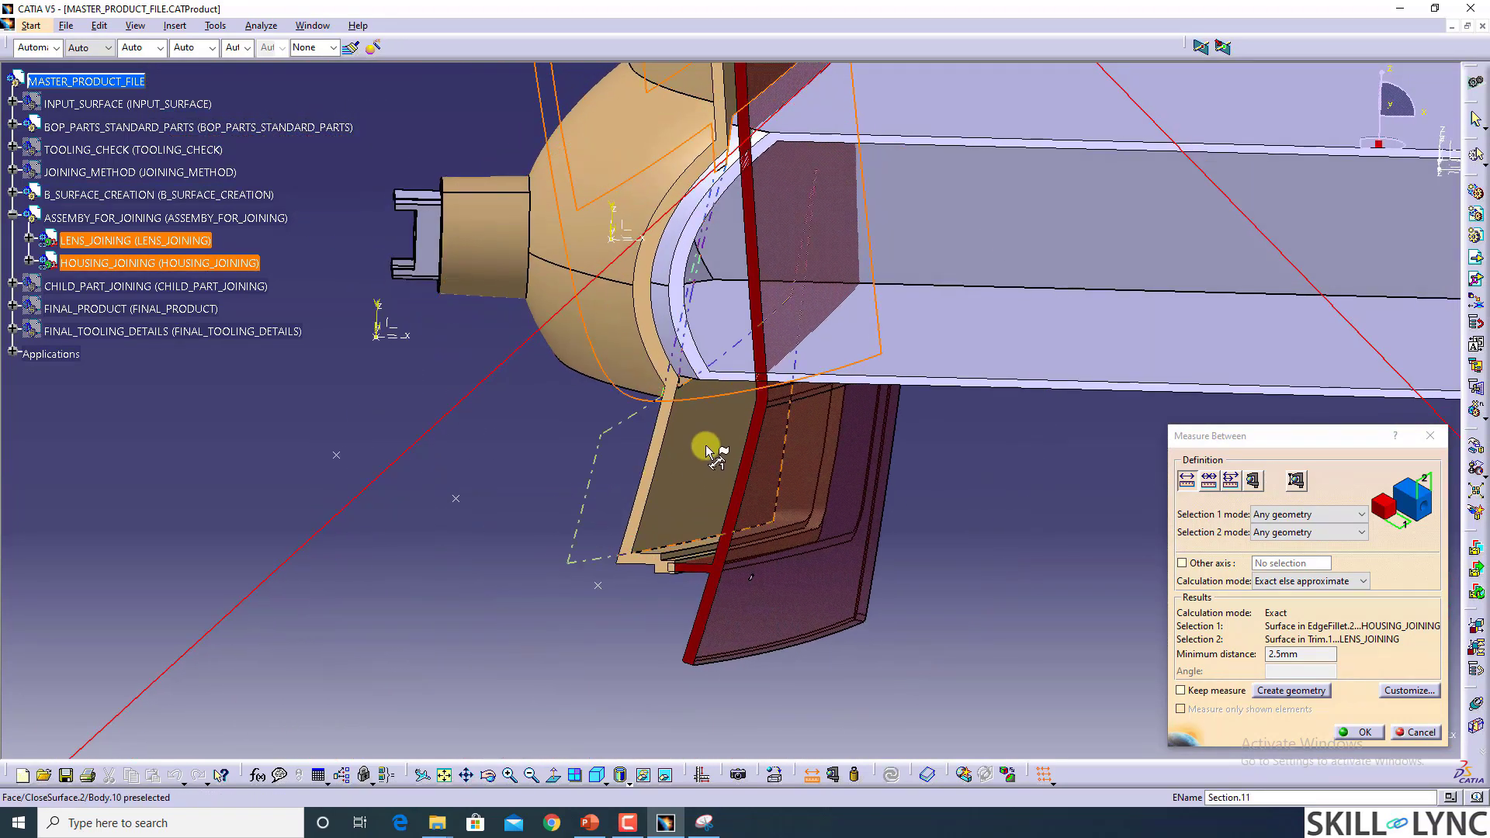
middle_click_drag(706, 451, 832, 459)
key("Escape")
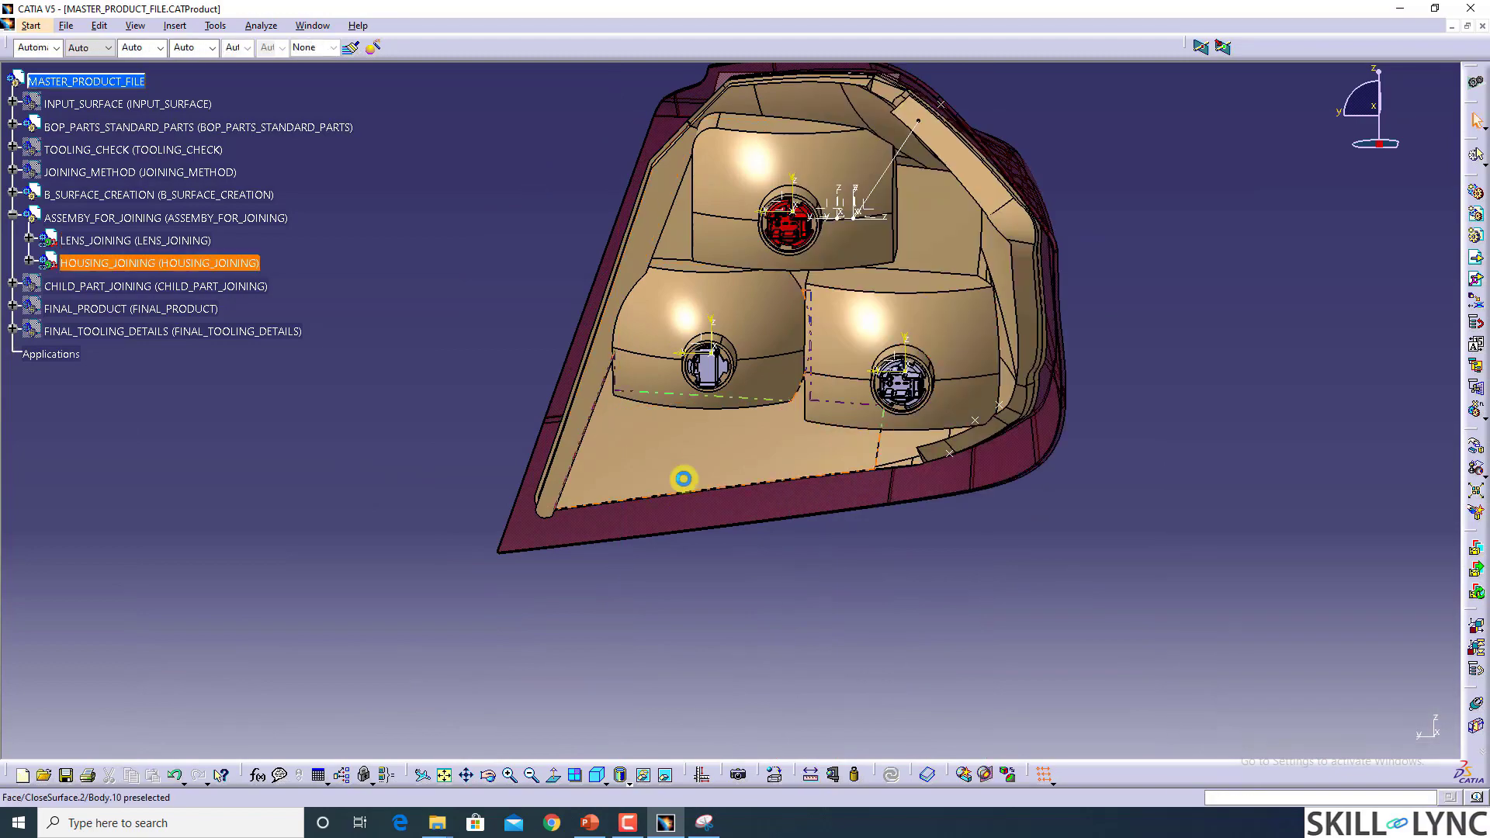
Step: Start another section of the product, positioned by geometrical target on the reverse reflector and normal to Z, through the two lower reflectors
mouse_move(732, 493)
middle_mouse_down()
mouse_move(728, 473)
mouse_move(742, 478)
middle_mouse_up()
middle_click_drag(885, 417, 469, 336)
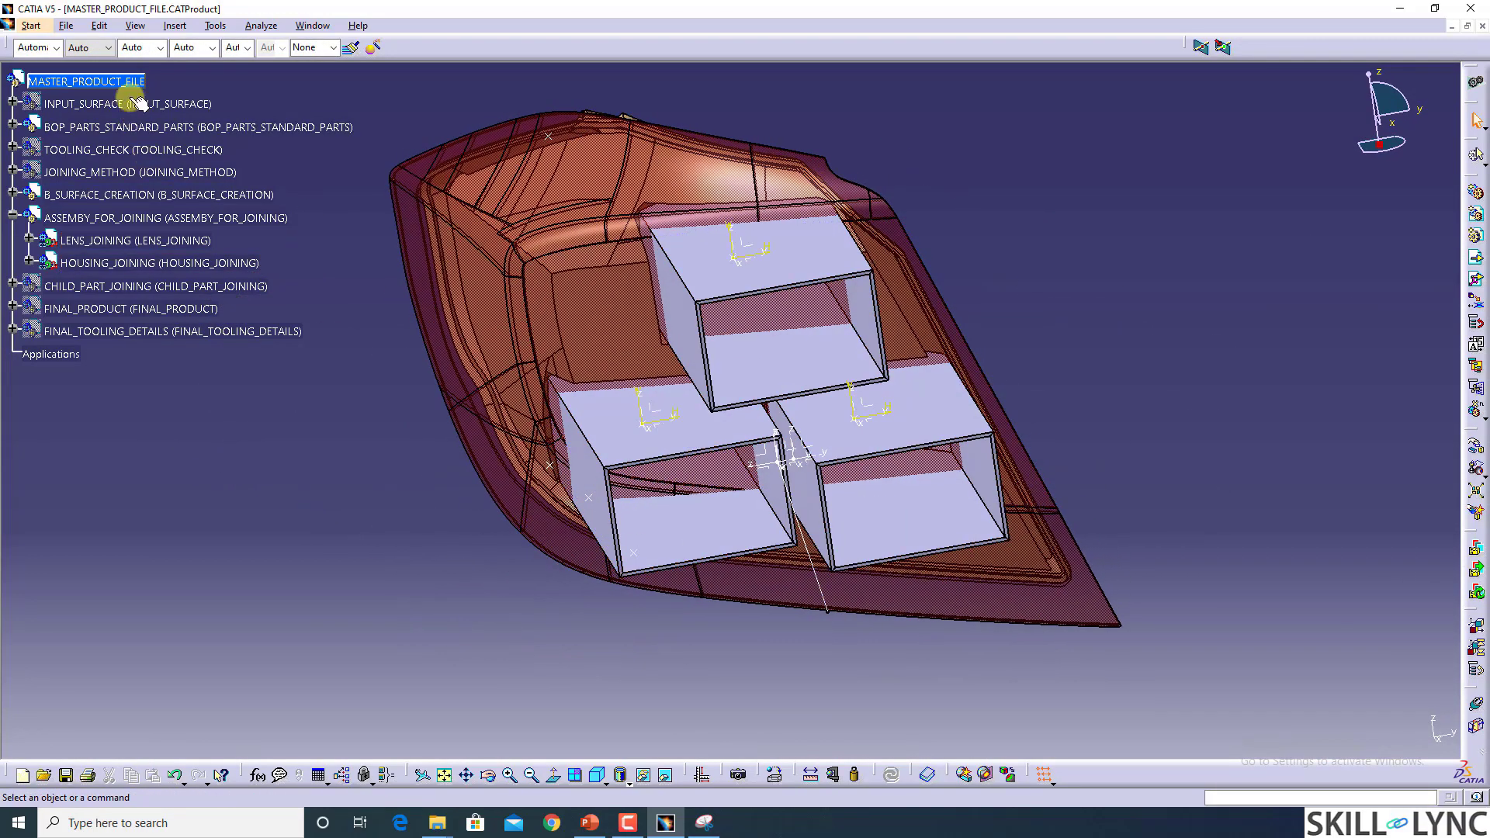
left_click(986, 774)
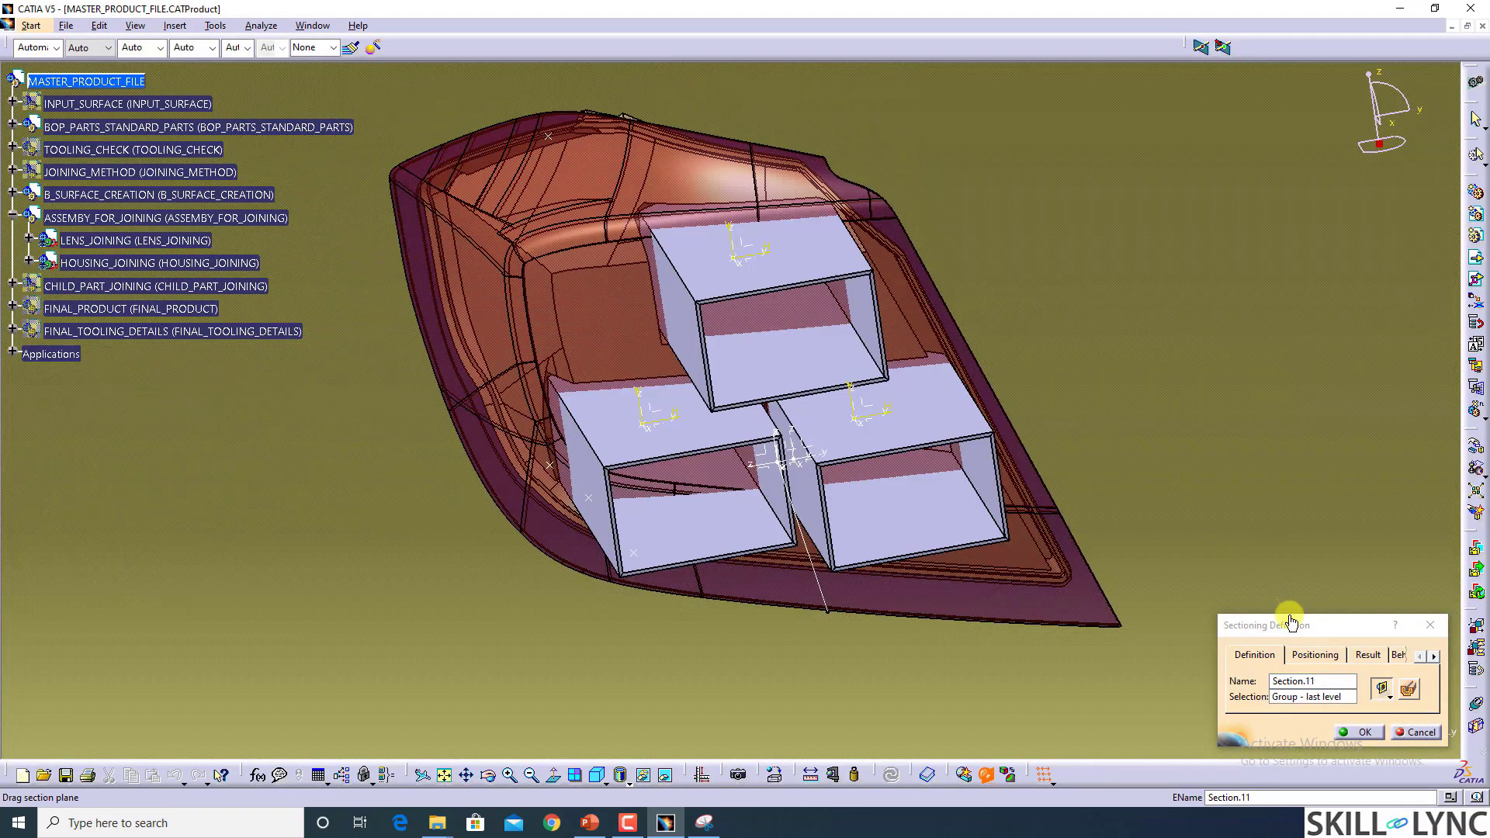
left_click(1317, 655)
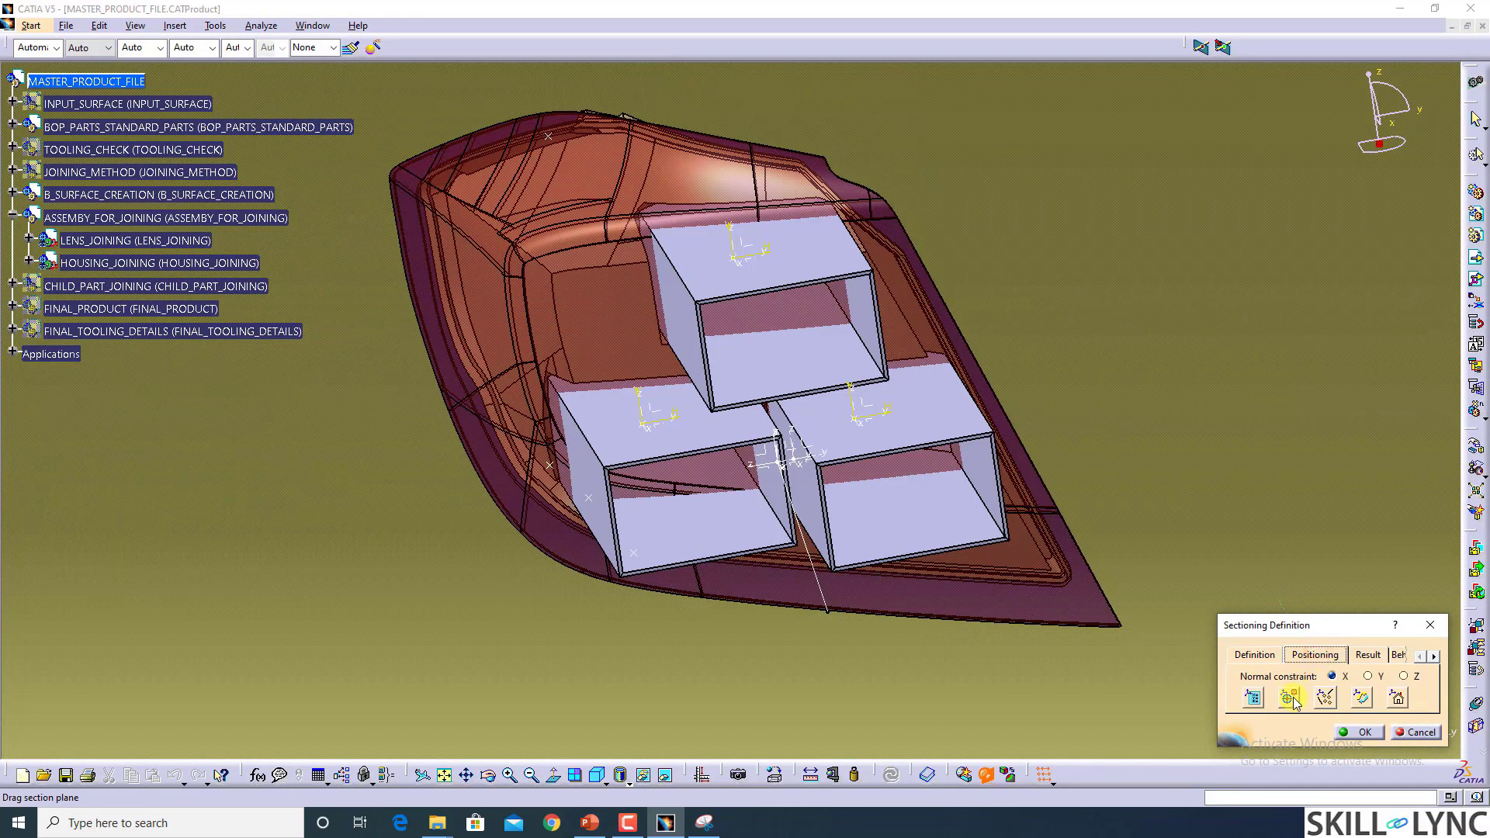
left_click(1291, 700)
left_click(921, 418)
left_click_drag(994, 538, 1000, 565)
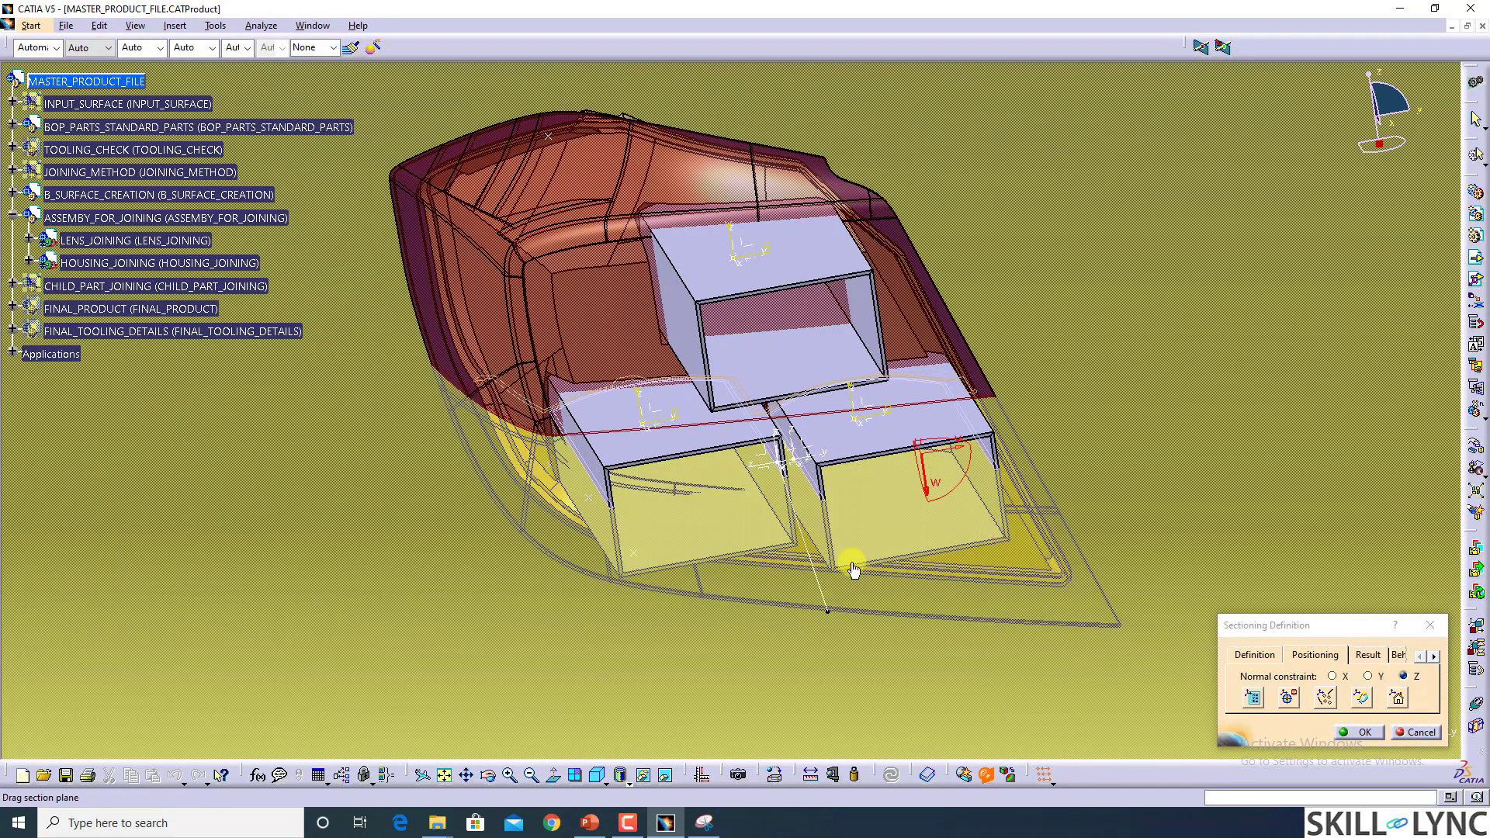
Step: Cut the volume at the Z section and inspect the white and orange bulbs, reflectors, housing and lens from above
middle_click_drag(615, 452, 934, 353)
left_click(1323, 657)
left_click(1254, 660)
left_click(1409, 688)
middle_click_drag(779, 551, 576, 388)
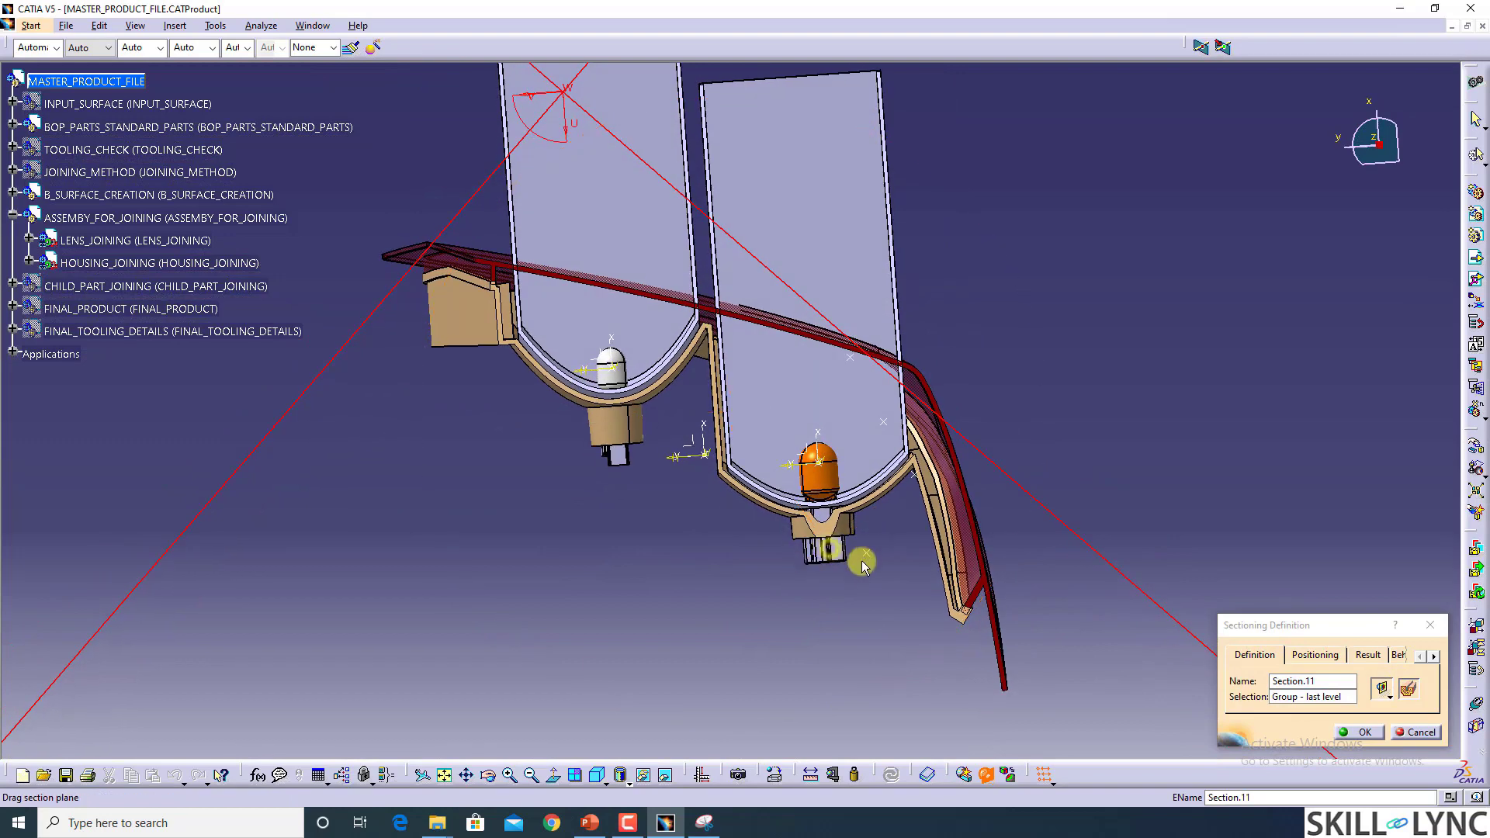
Step: Capture the Z section in the Snipping Tool, sketch joining features in blue beside the reflector with the white bulb, and leave the section
left_click(704, 823)
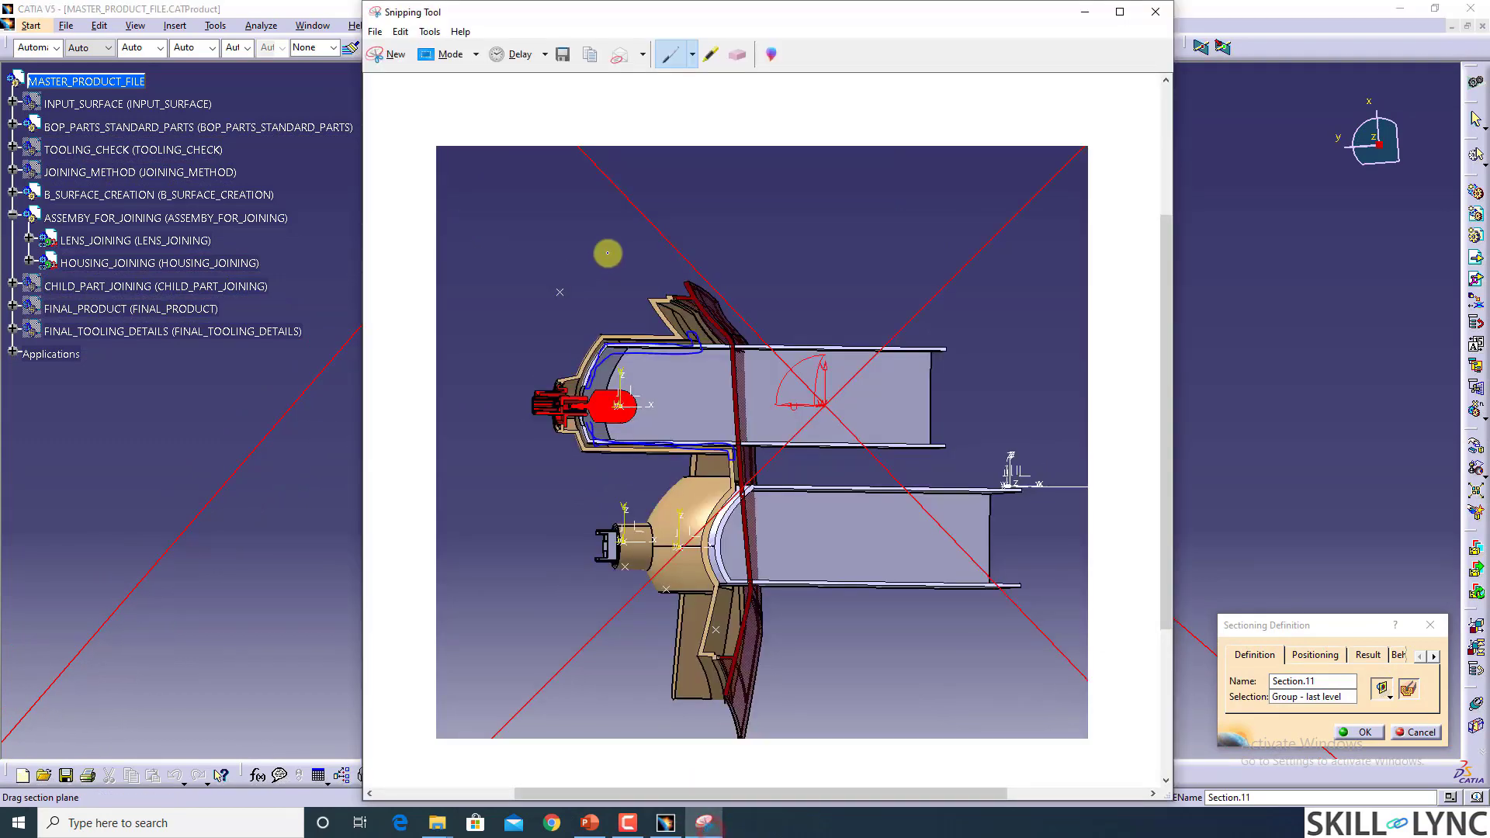
left_click(393, 54)
left_click_drag(479, 234, 1274, 761)
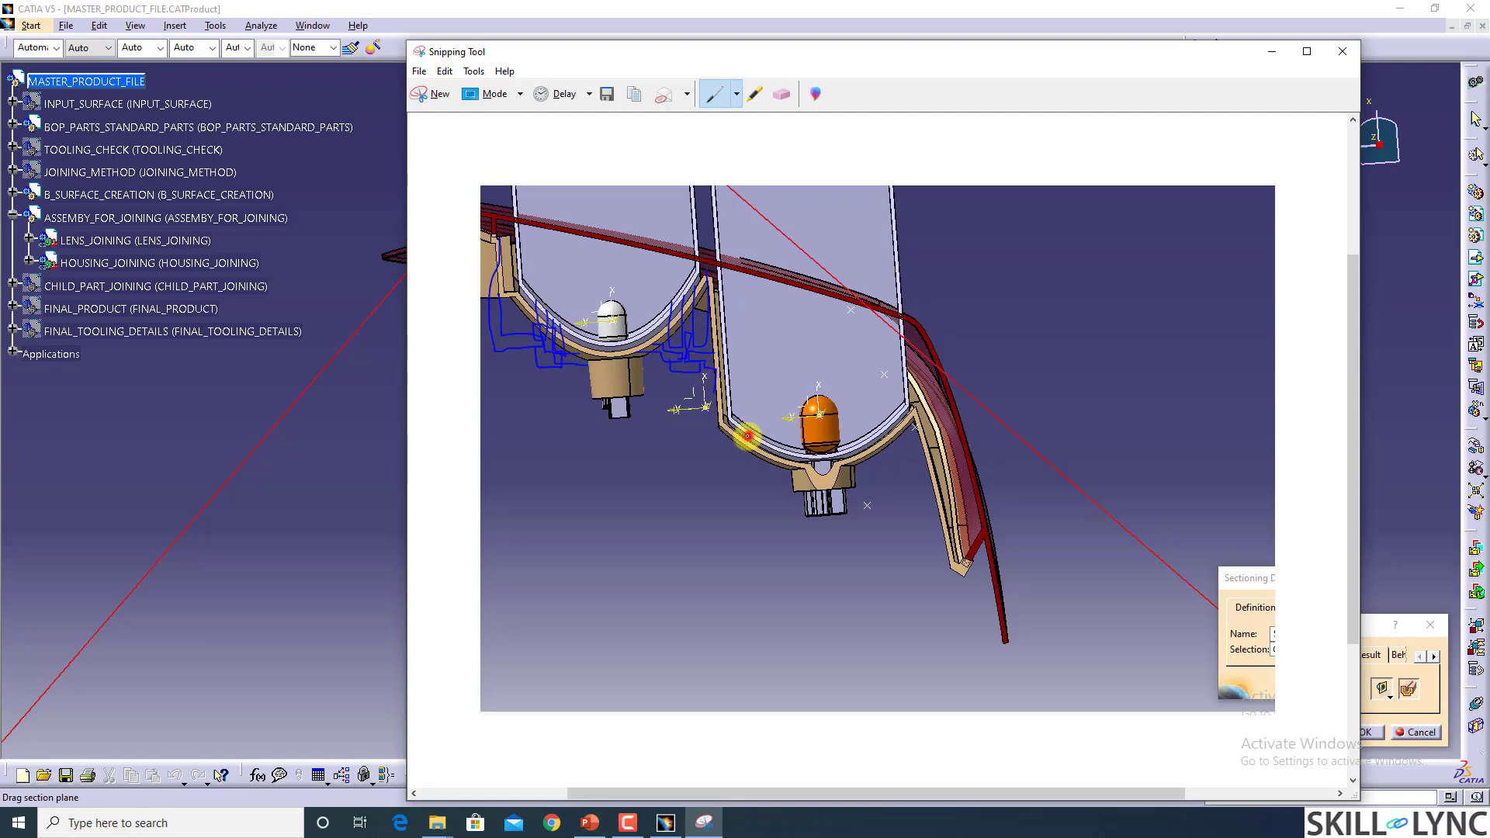
left_click(1273, 54)
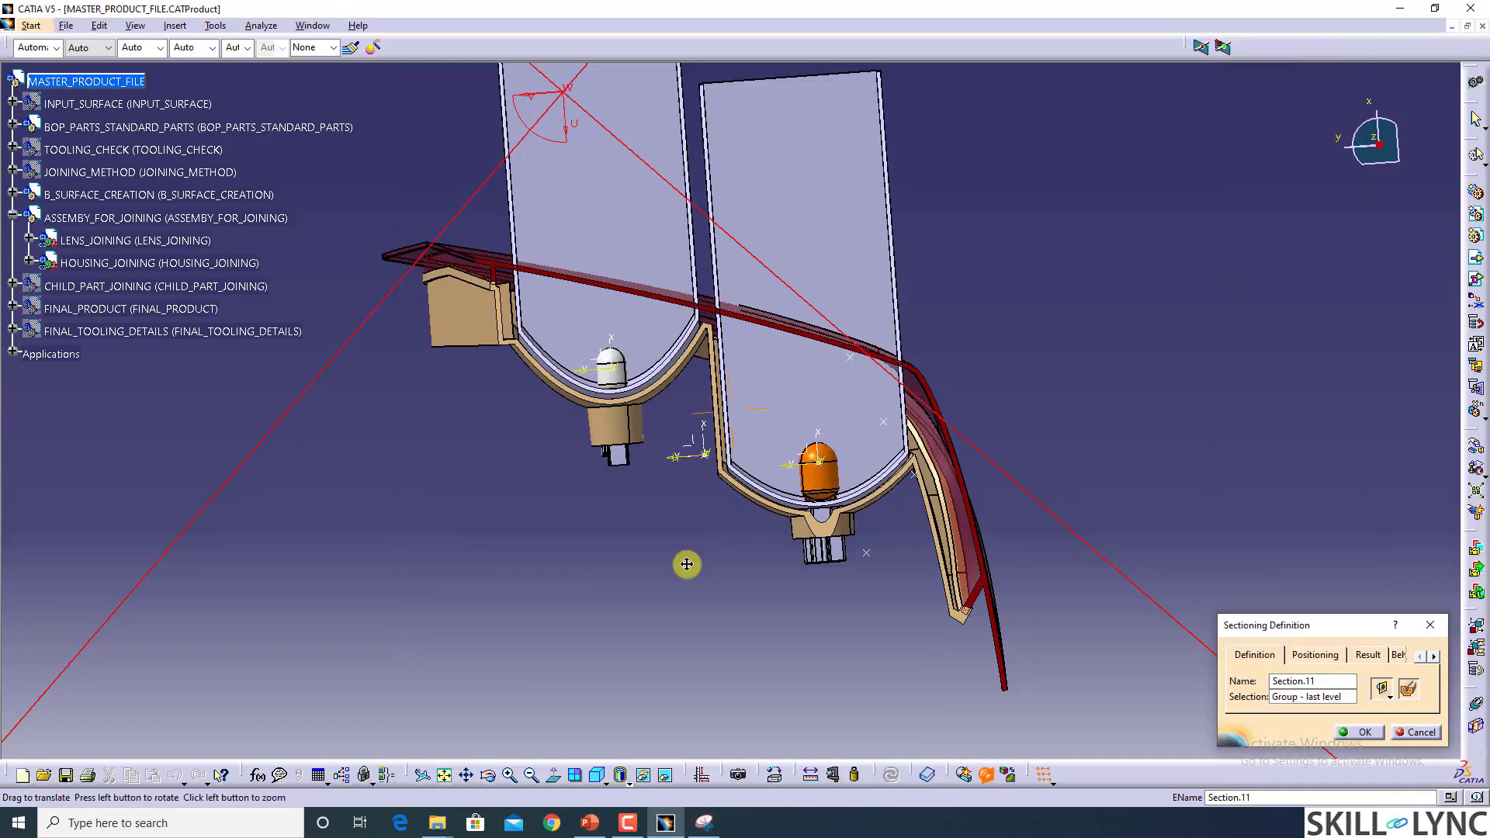
middle_click_drag(692, 559, 916, 355)
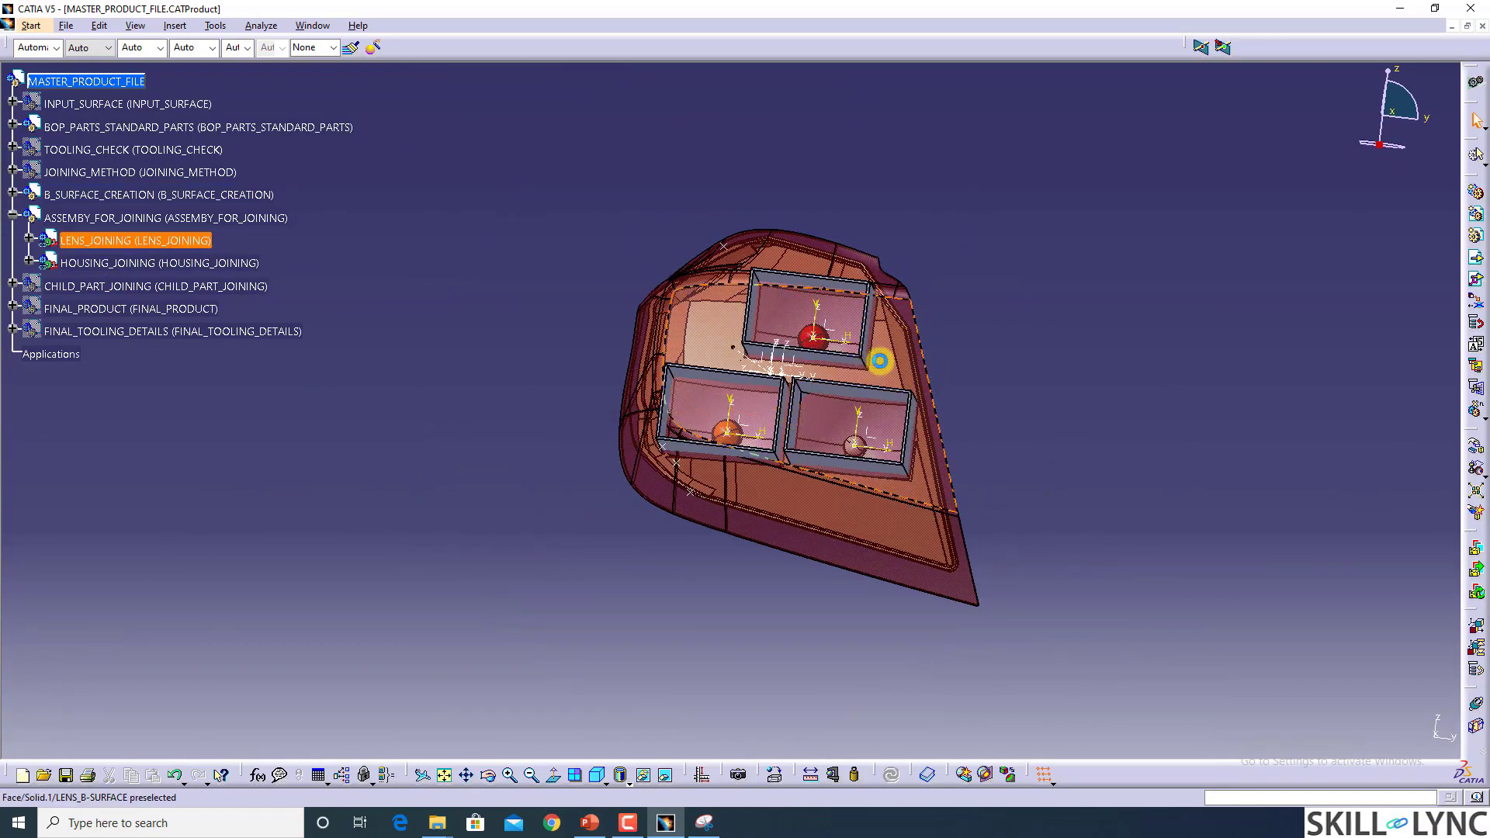
Step: Insert a new part under ASSEMBY_FOR_JOINING
left_click(116, 264)
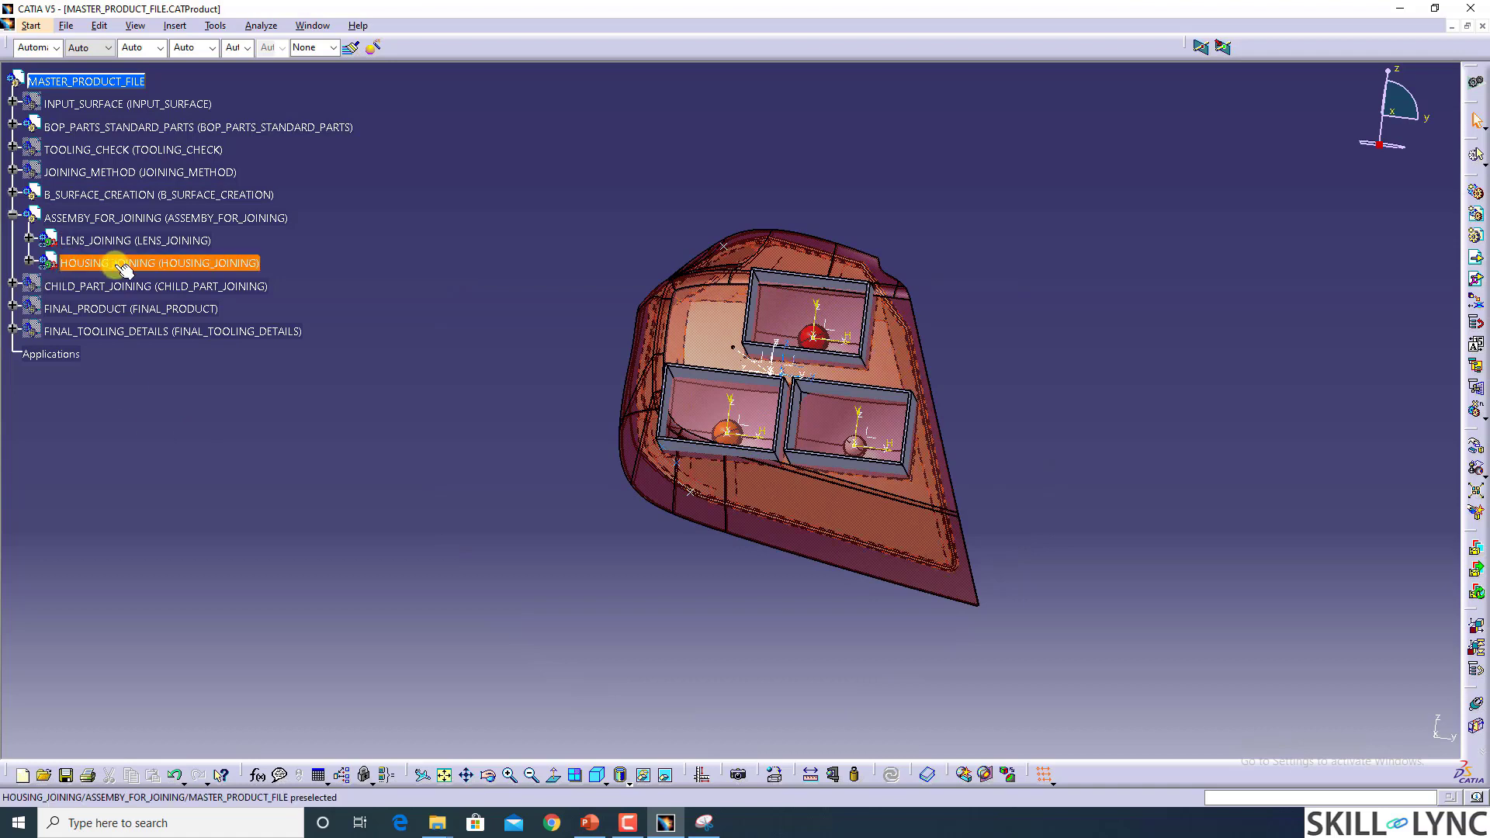
right_click(116, 264)
left_click(118, 233)
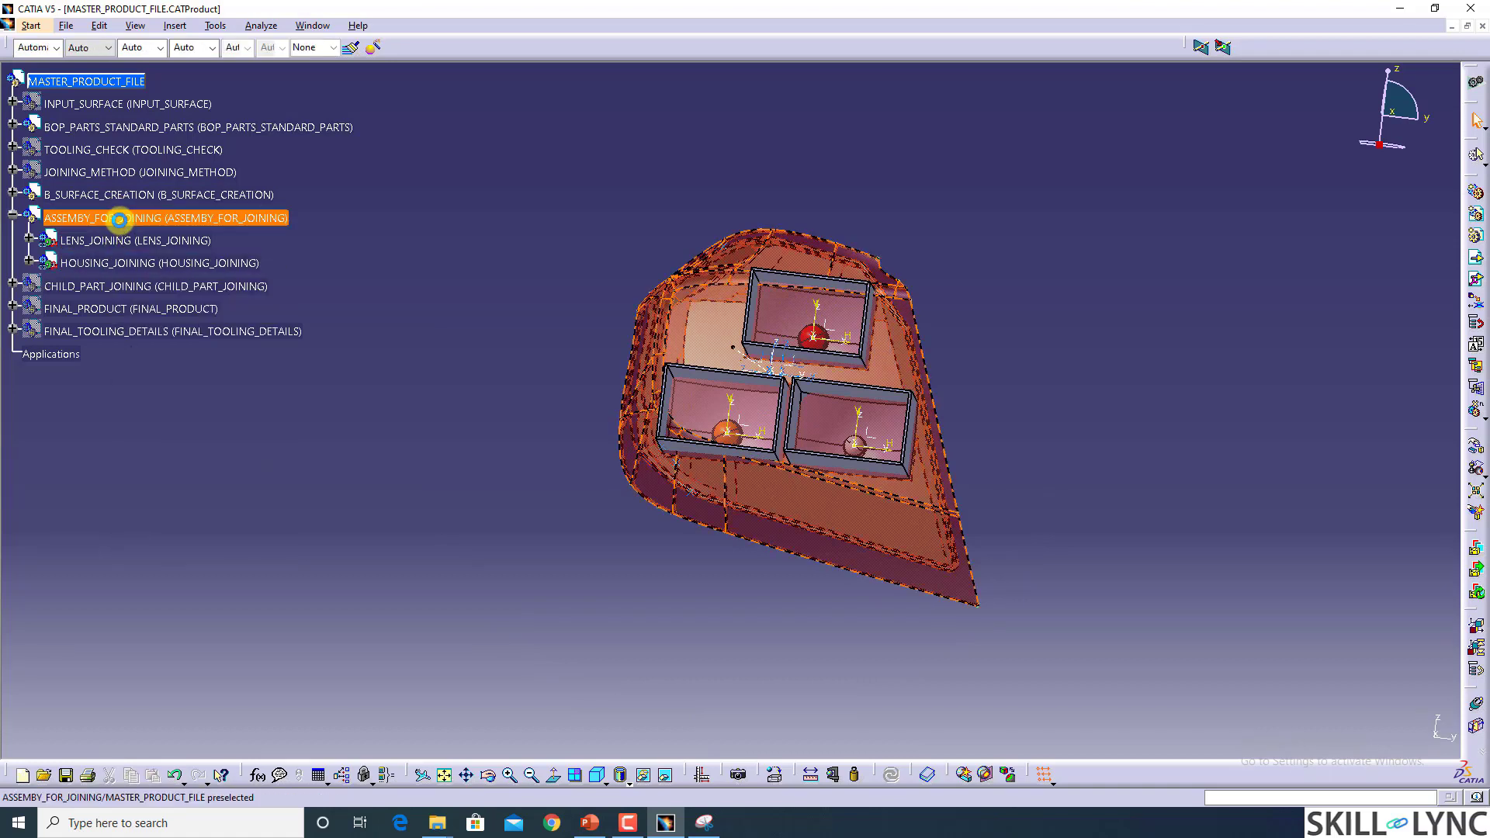
left_click(130, 84)
left_click(132, 213)
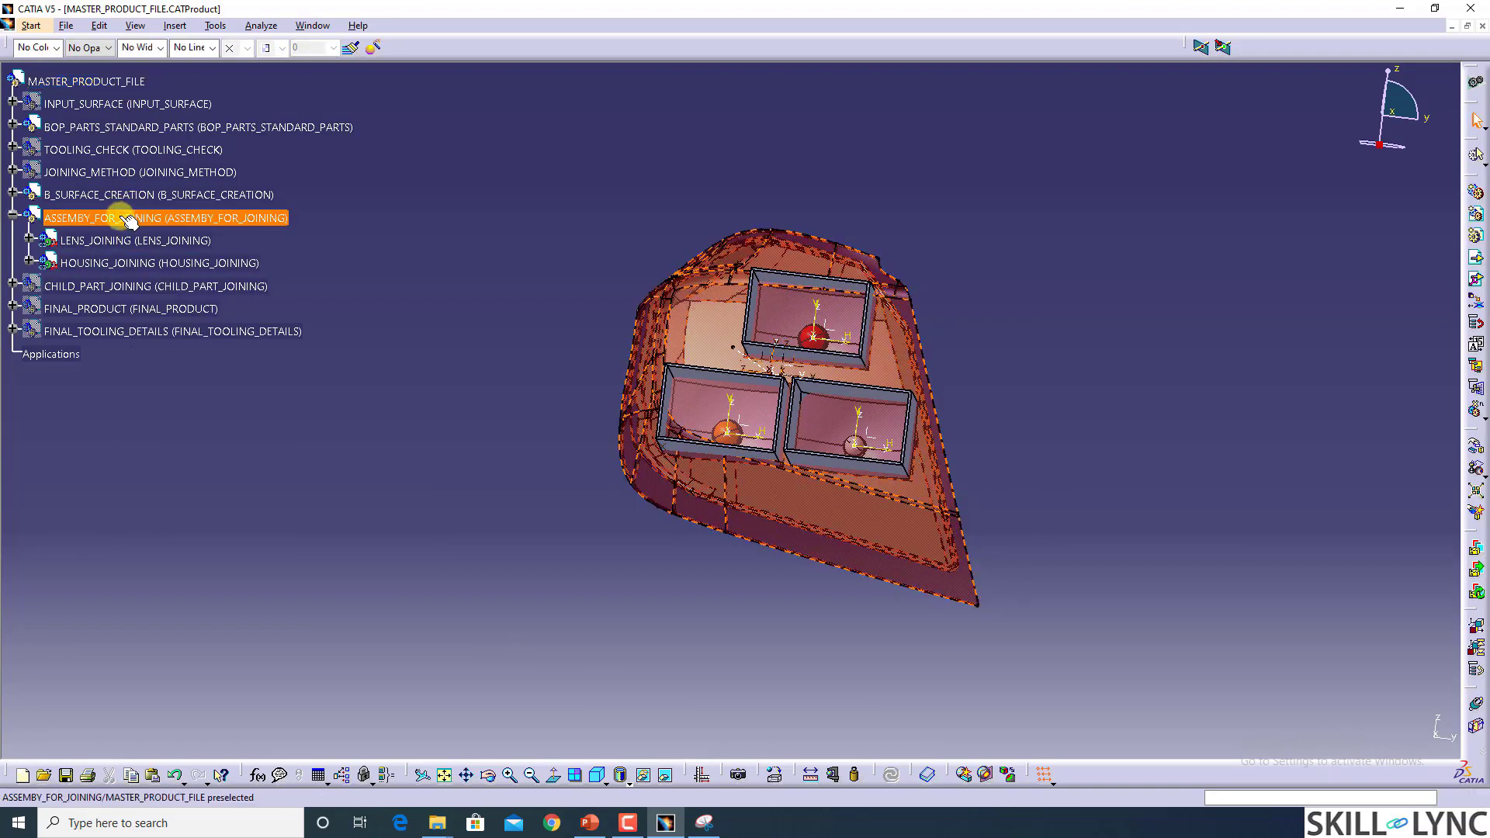
right_click(123, 218)
mouse_move(257, 460)
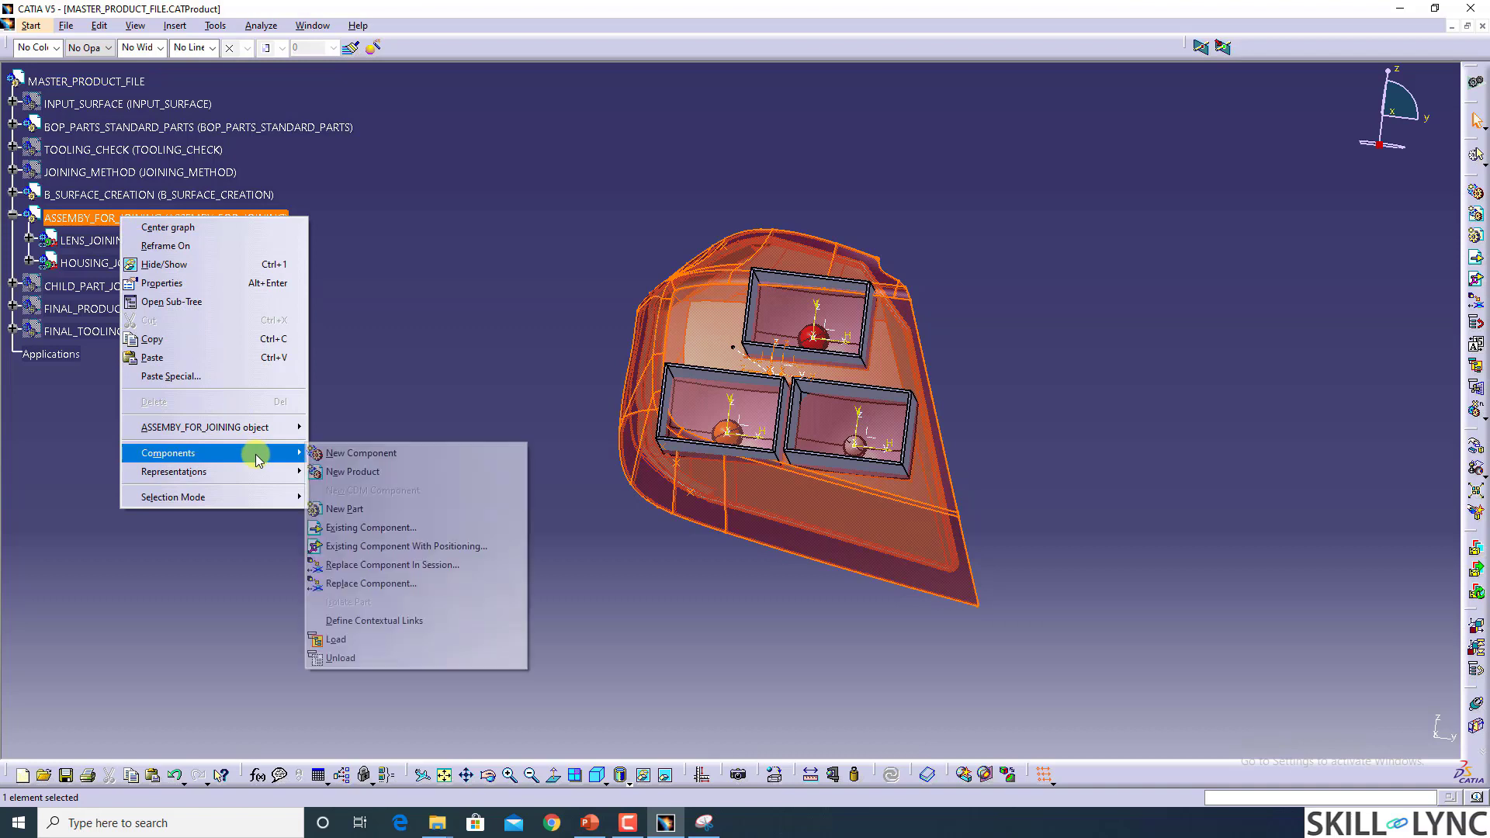
left_click(383, 510)
left_click(859, 466)
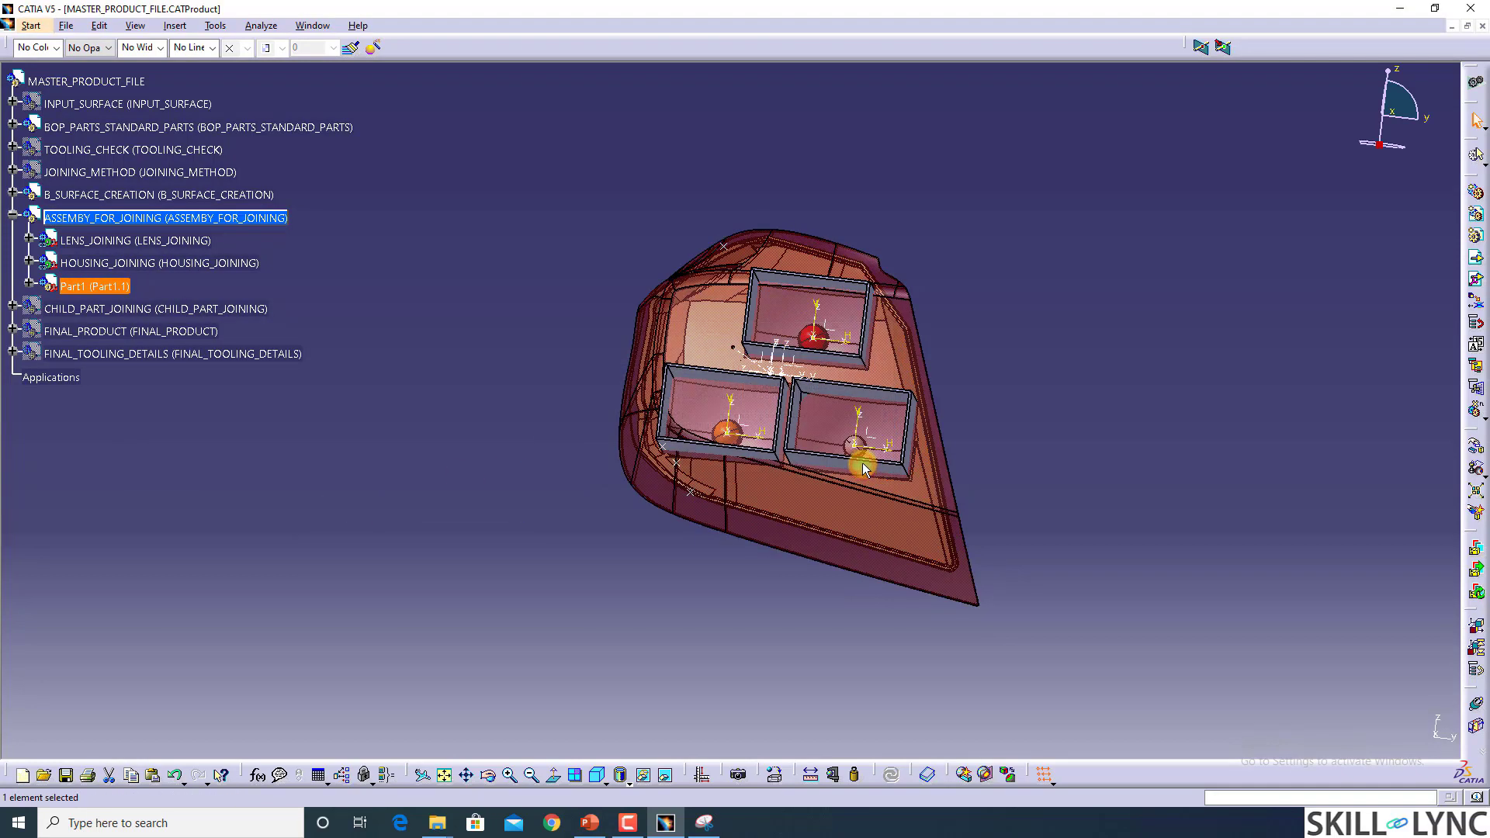
Step: Set the new part's instance name to REFLECTOR_JOINING and try to give it the same part number
right_click(87, 288)
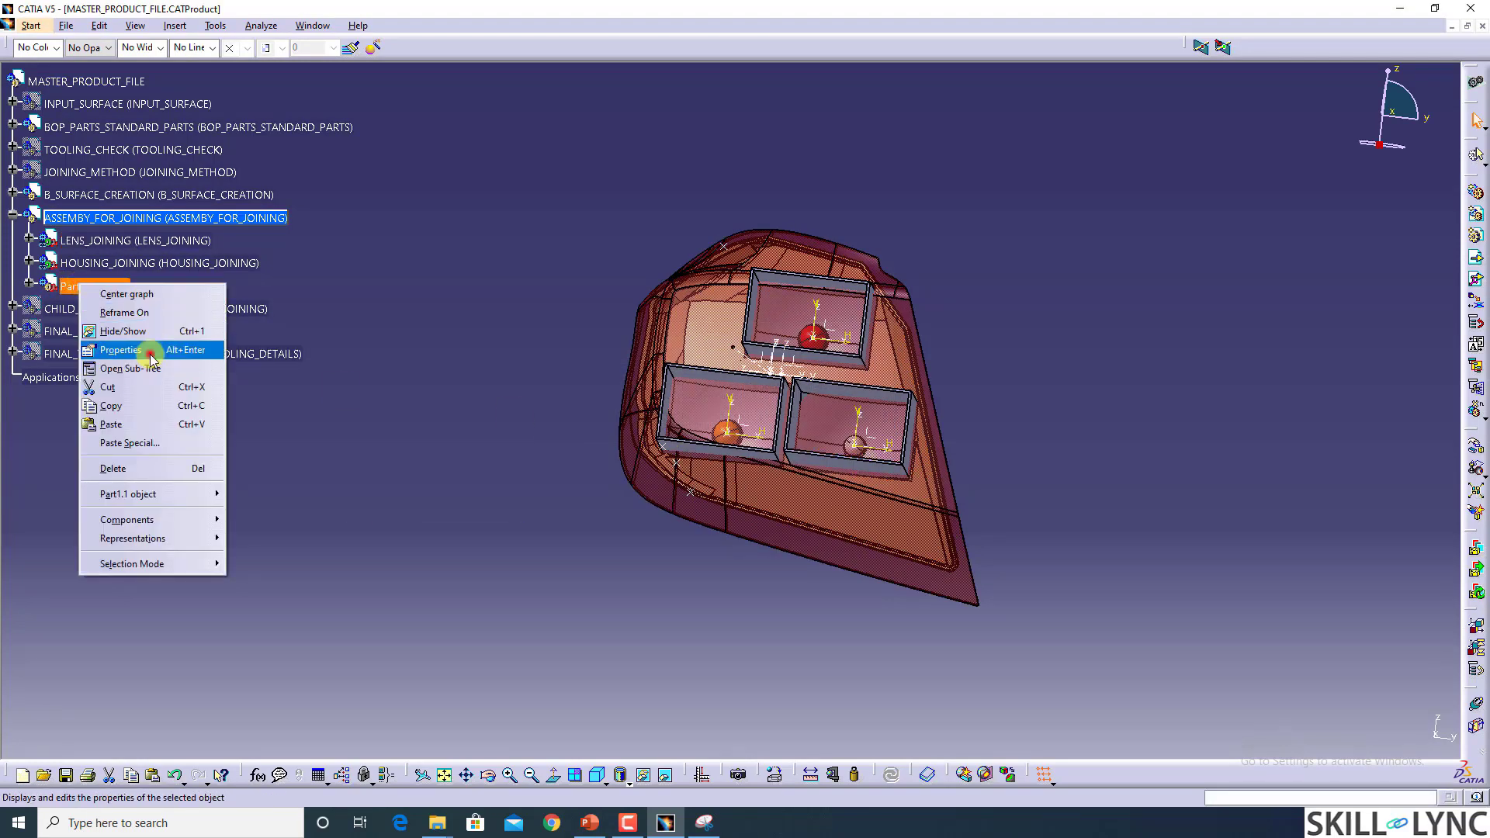
left_click(148, 350)
left_click(1001, 183)
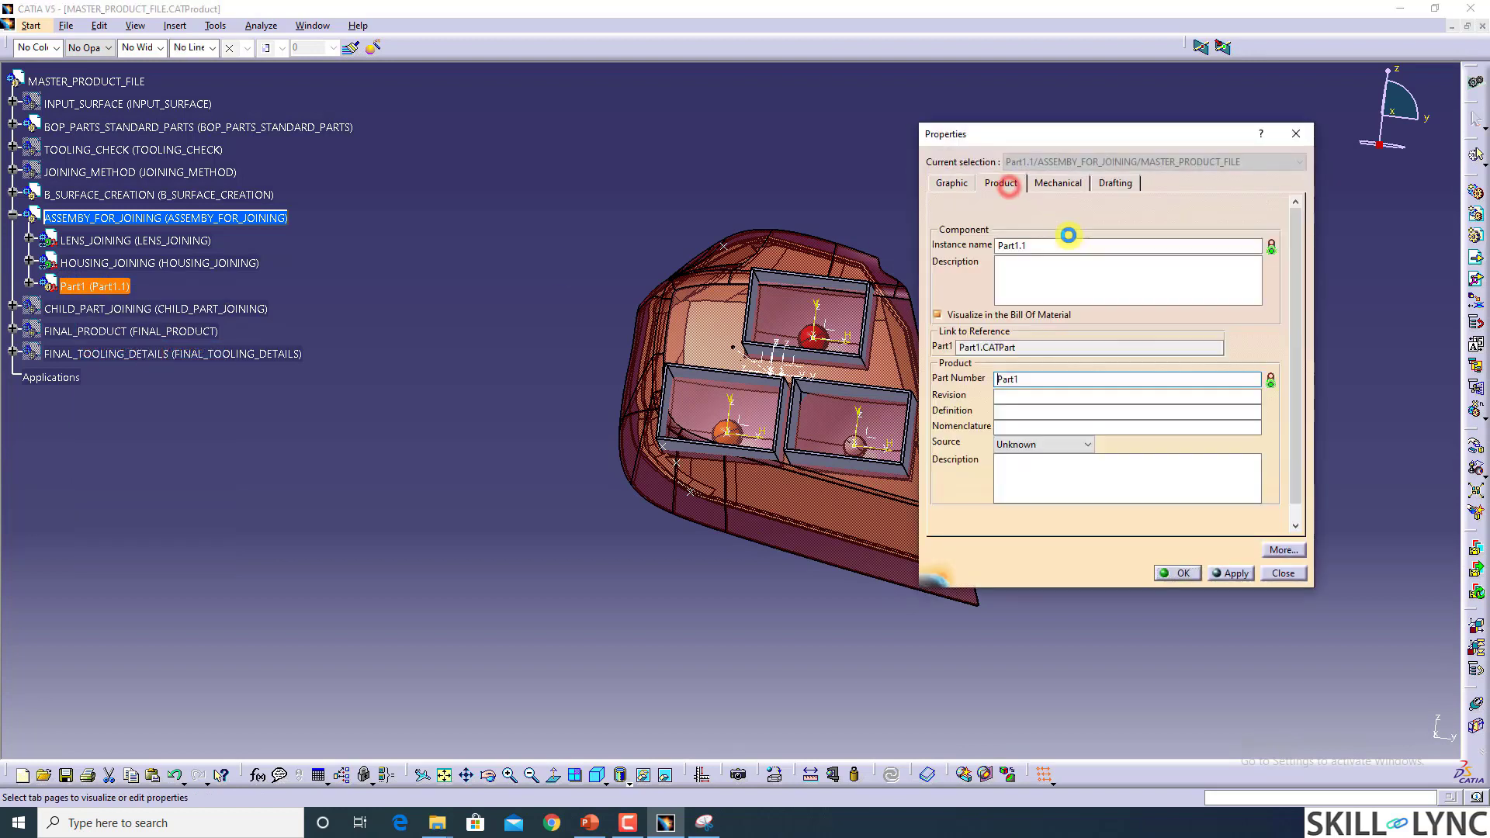
type("REFLECTOR_JOINING")
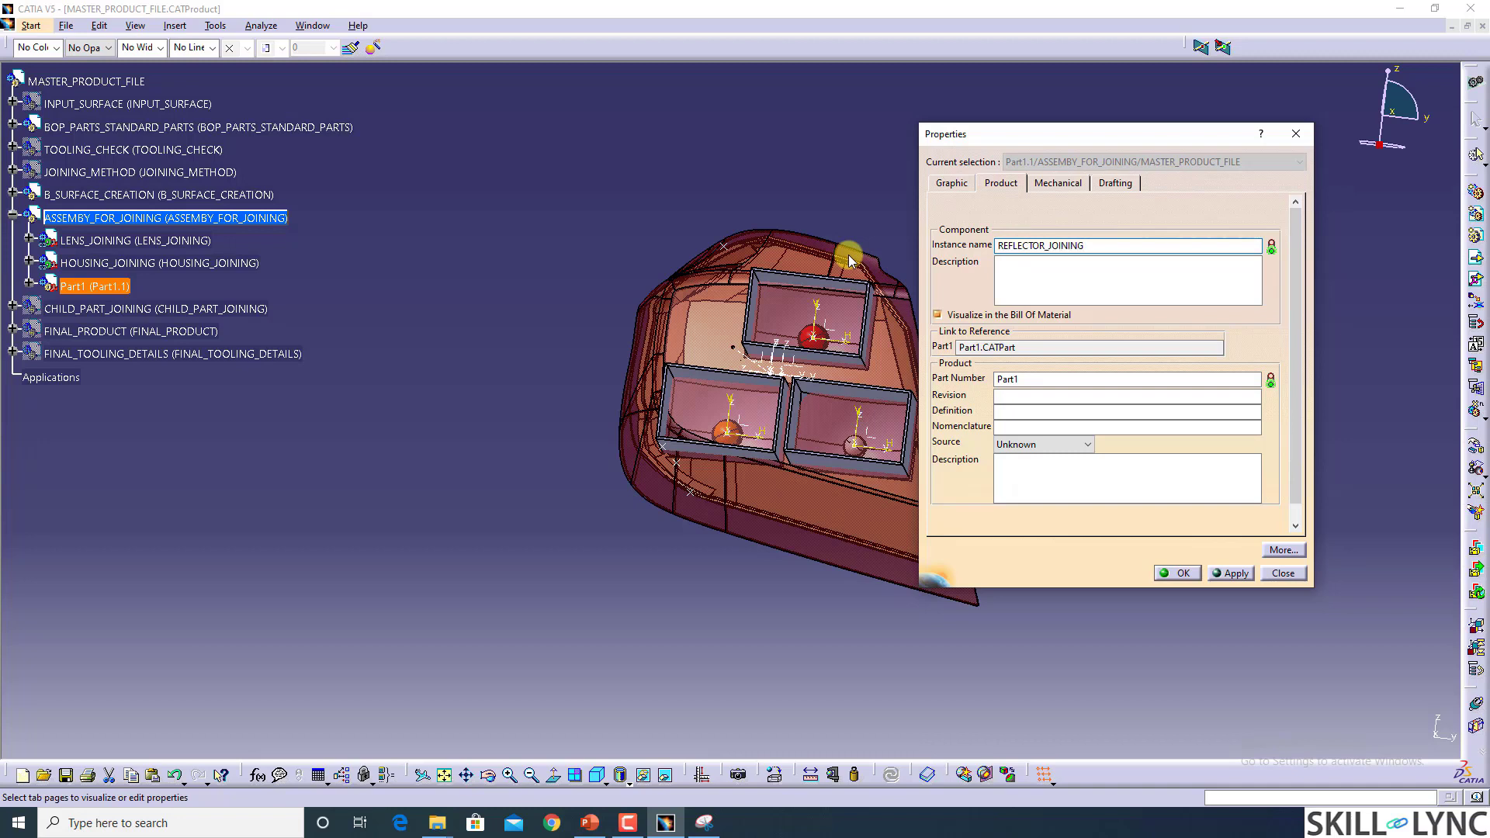
left_click_drag(1099, 246, 942, 242)
key("ctrl+c")
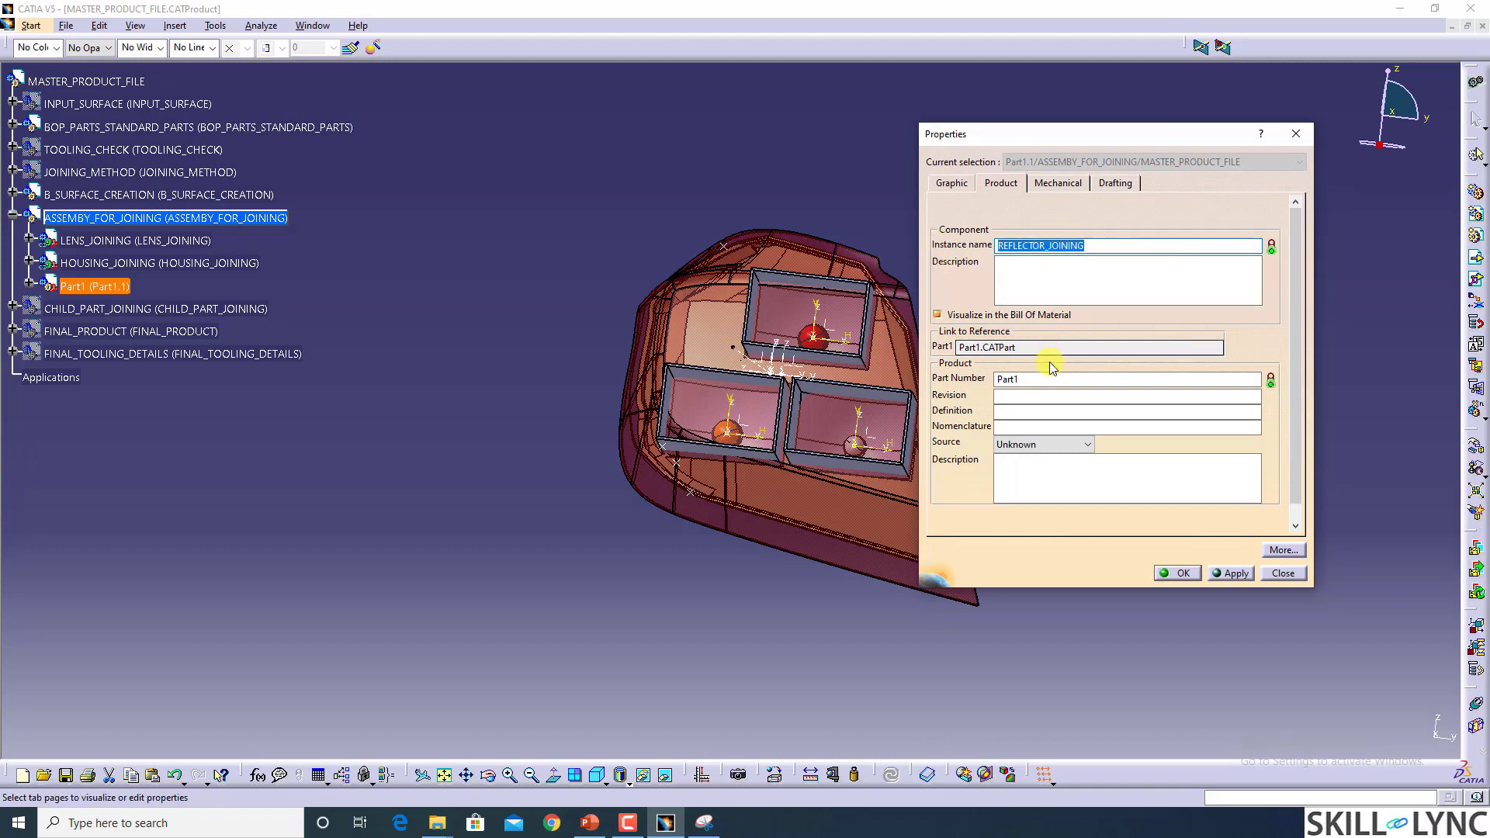
double_click(1025, 379)
key("ctrl+v")
left_click(1191, 573)
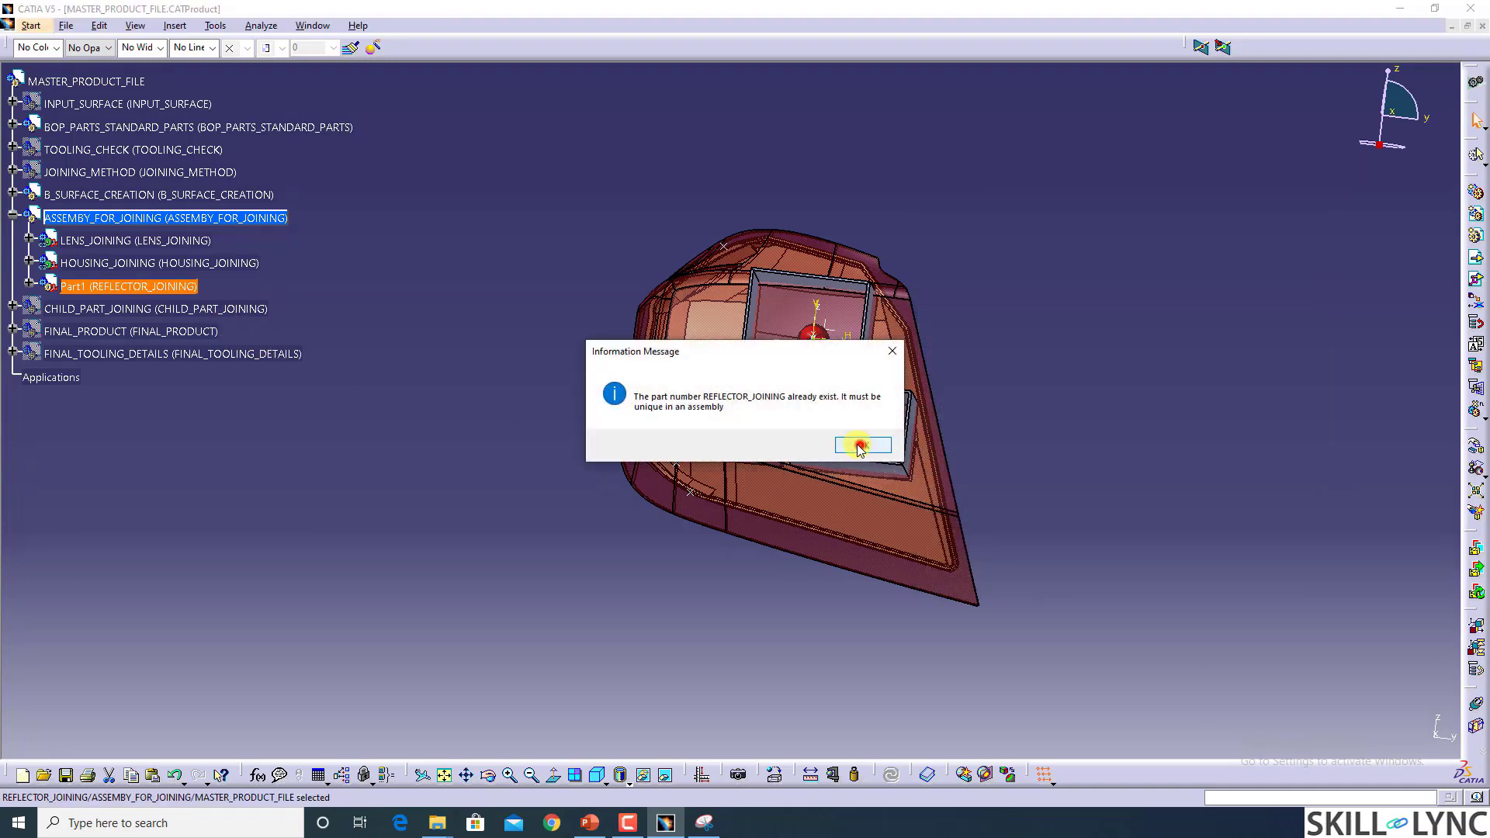
left_click(862, 445)
Step: Look through B_SURFACE_CREATION and try again to set the new part's part number to REFLECTOR_JOINING
right_click(163, 291)
left_click(13, 190)
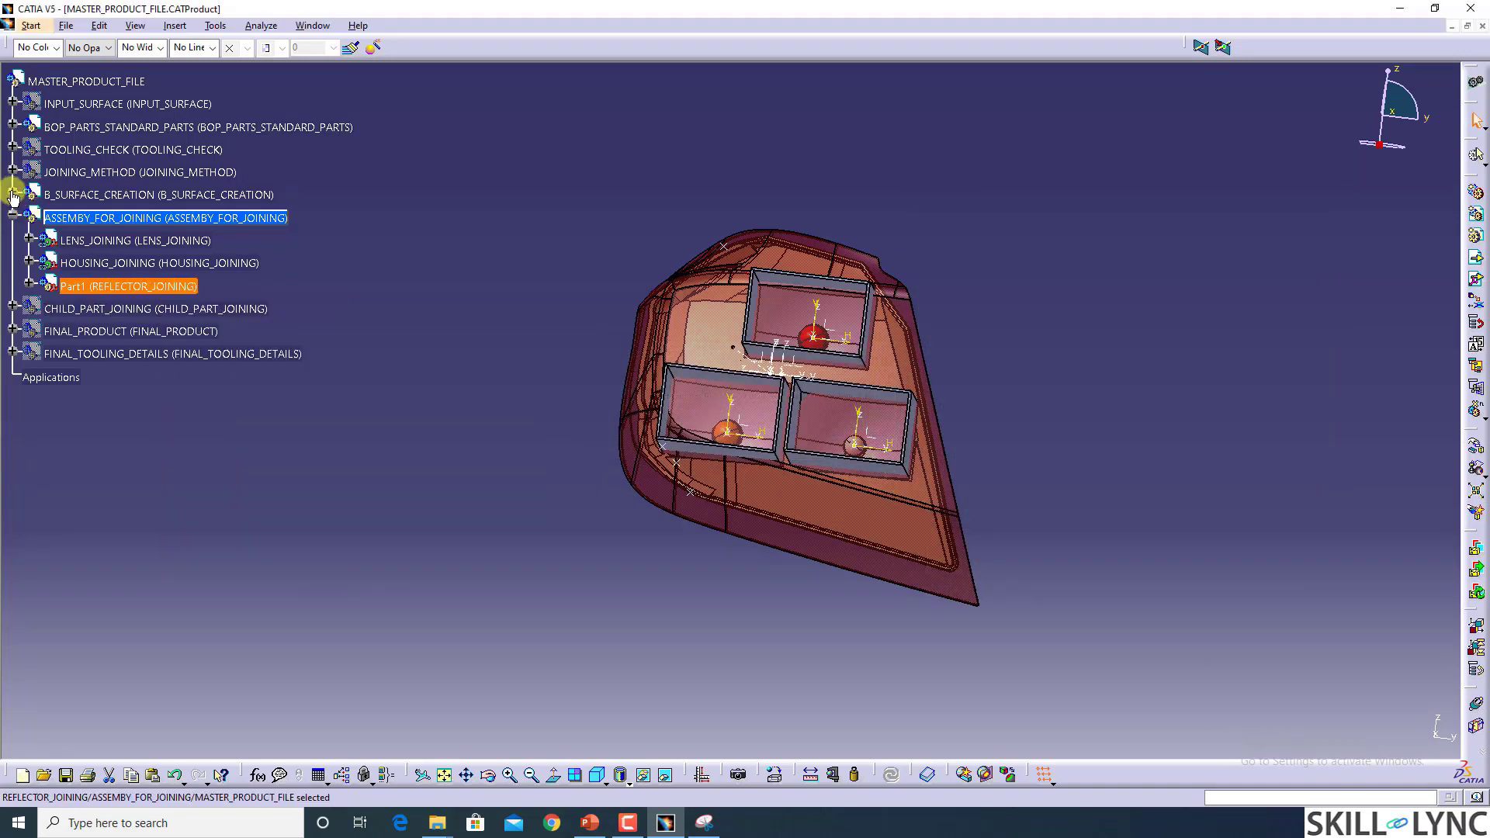
left_click(13, 191)
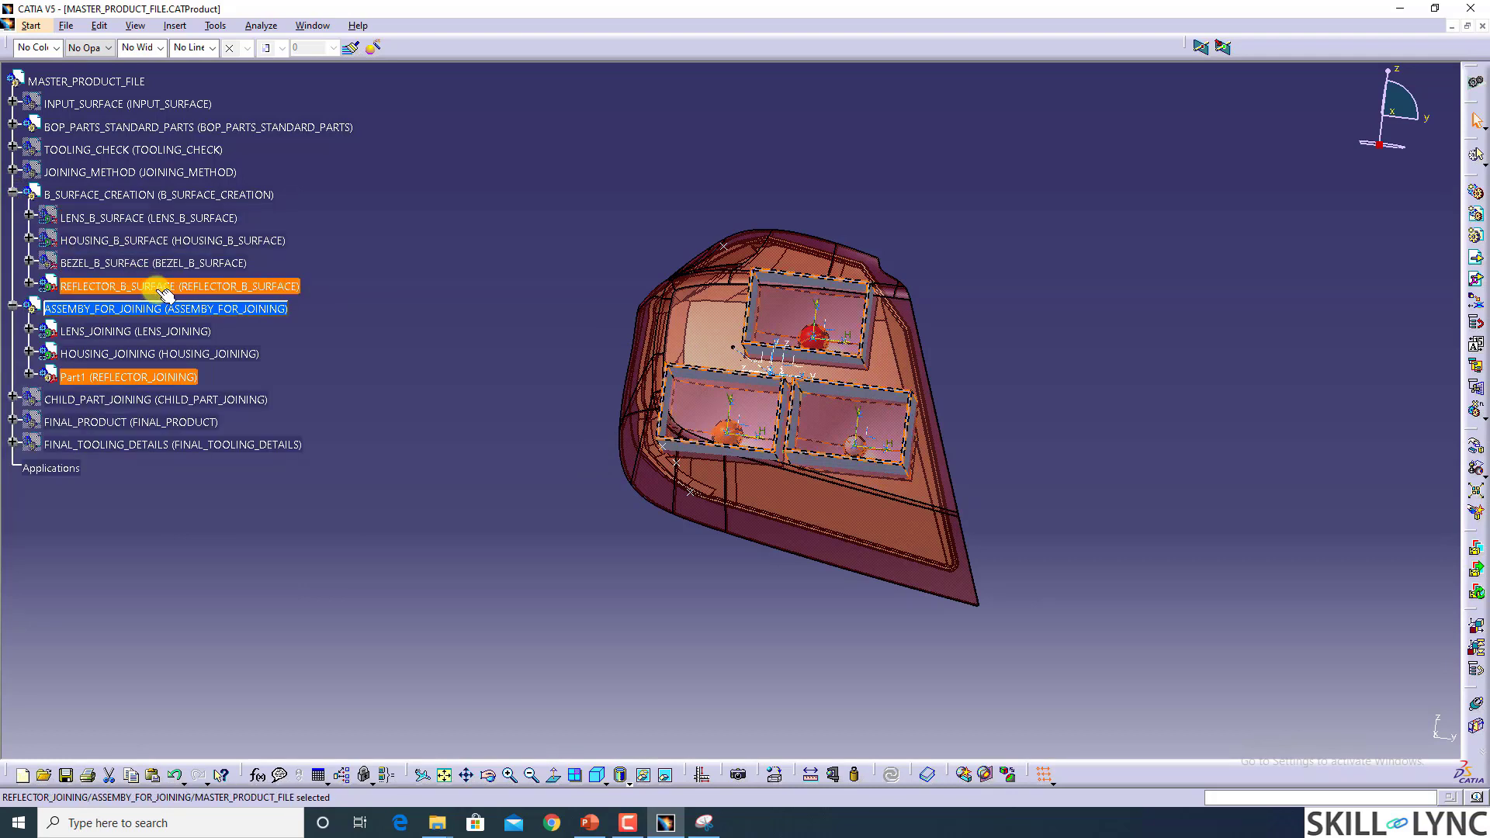
right_click(85, 377)
left_click(122, 439)
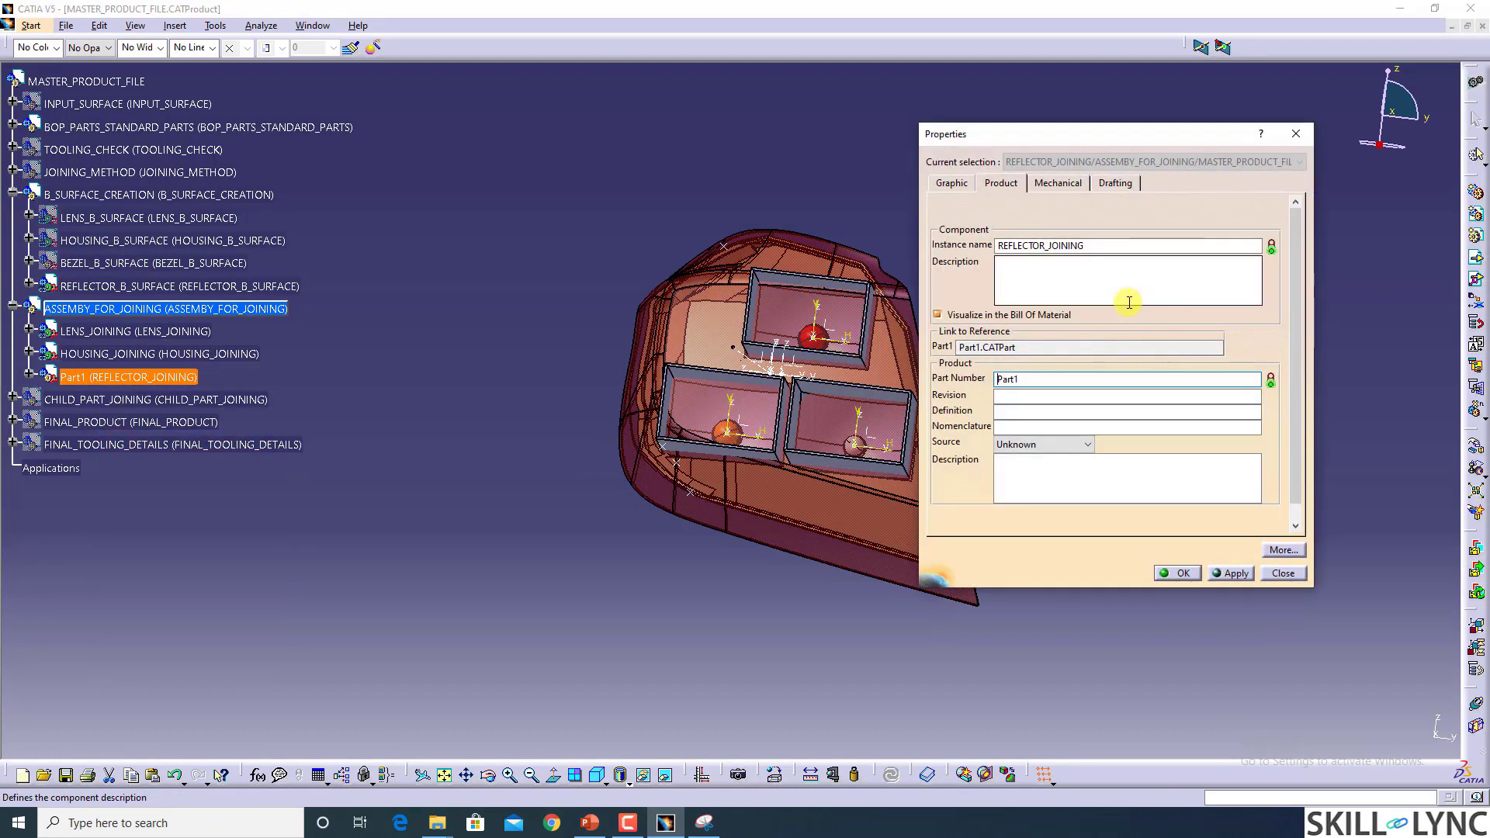
double_click(1091, 246)
key("ctrl+c")
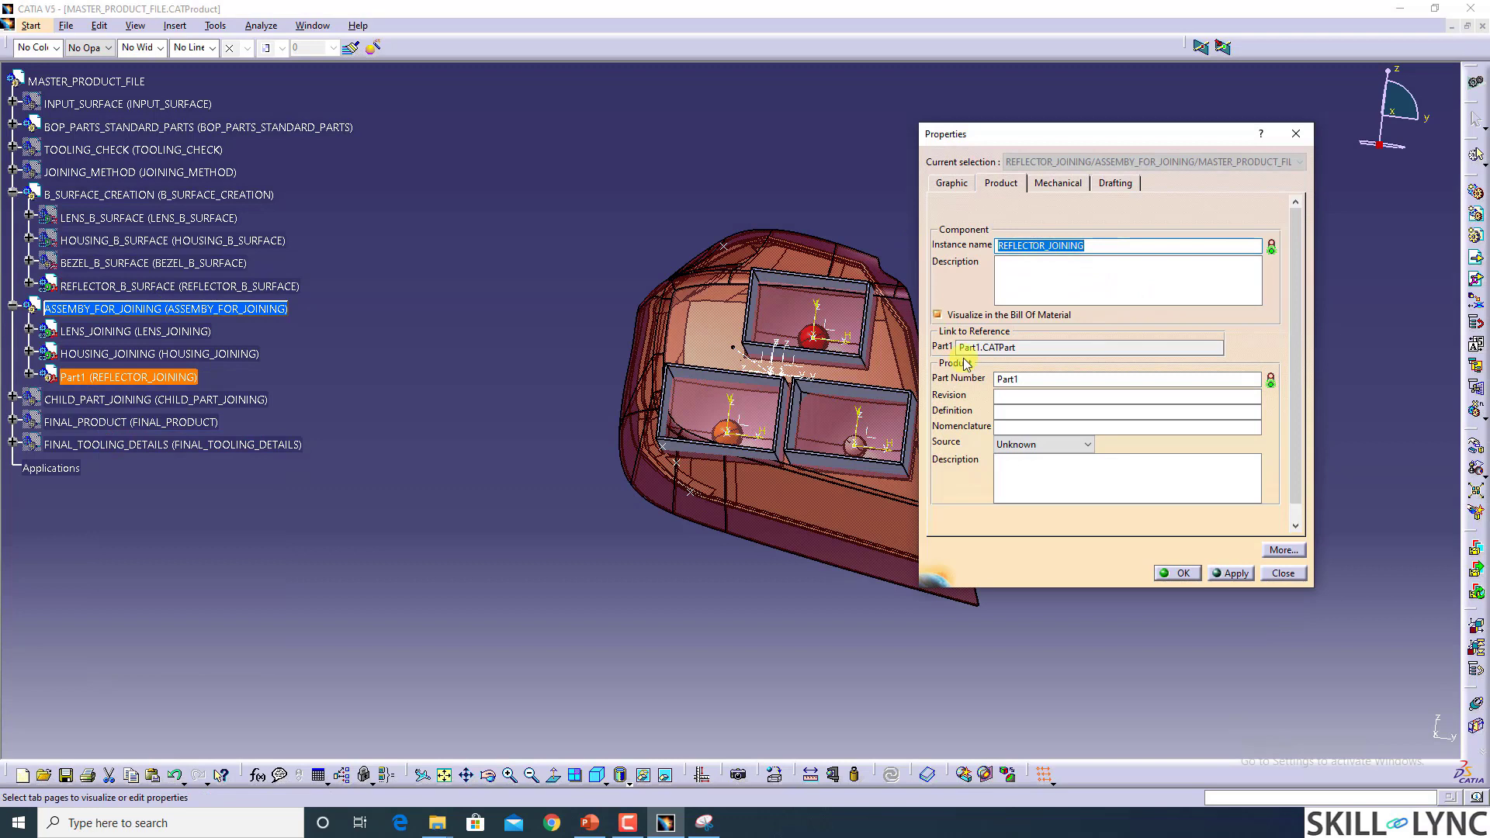
left_click(1048, 388)
double_click(1041, 379)
key("ctrl+v")
left_click(1233, 571)
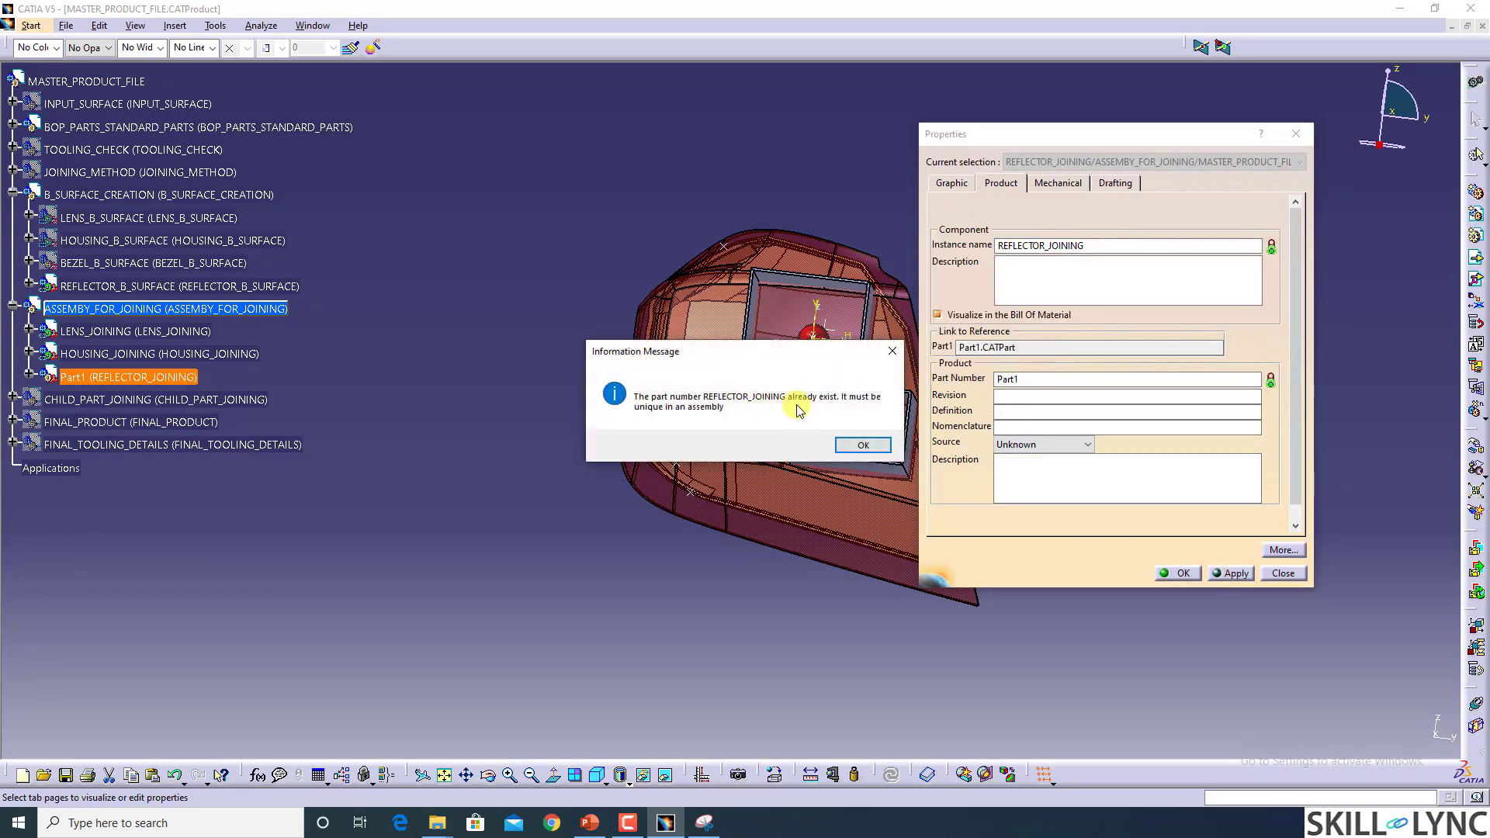
left_click(887, 447)
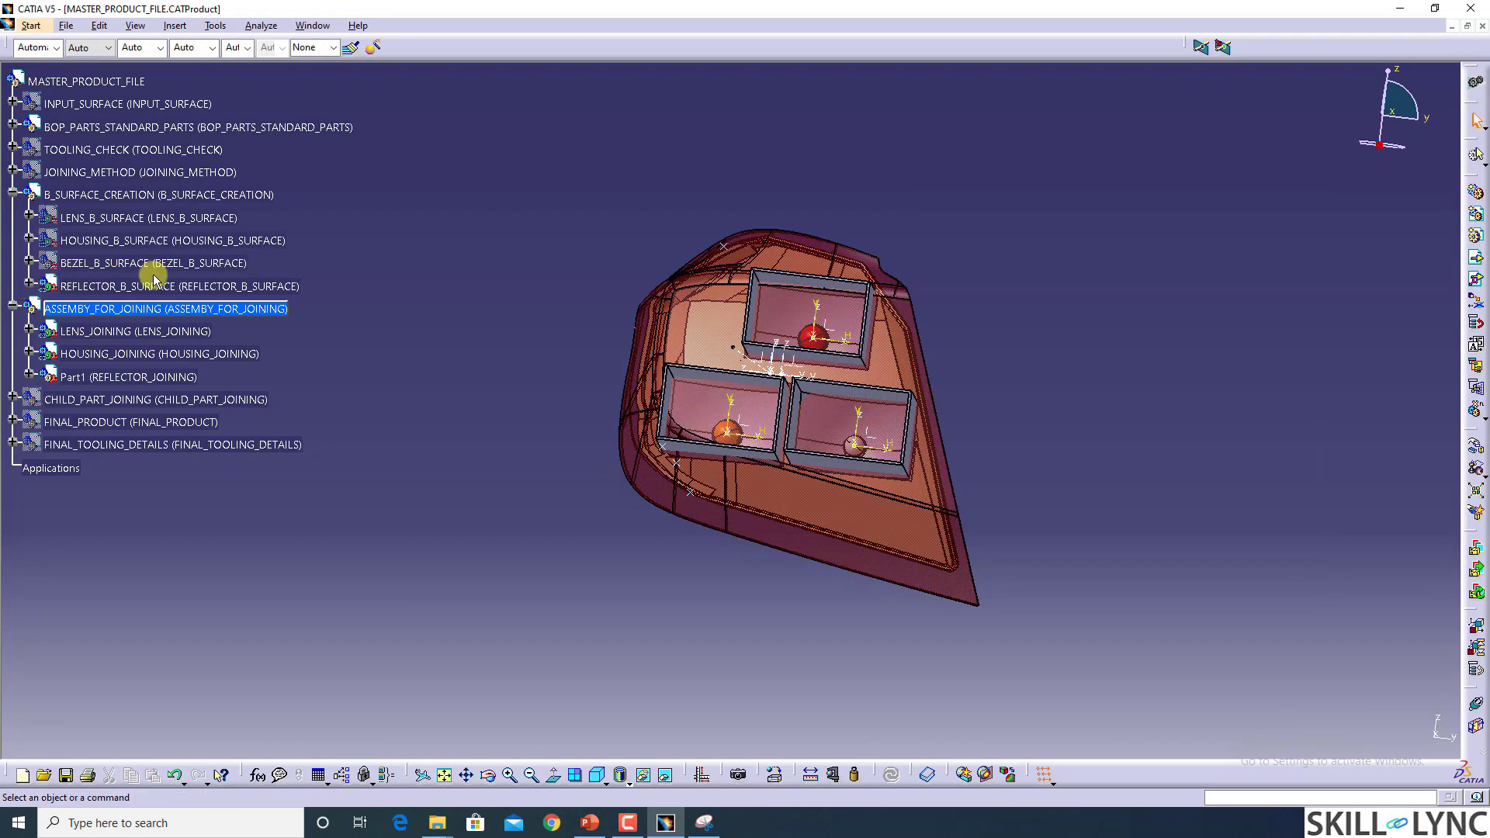
Step: Expand CHILD_PART_JOINING and delete the newly inserted part from ASSEMBY_FOR_JOINING
left_click(12, 400)
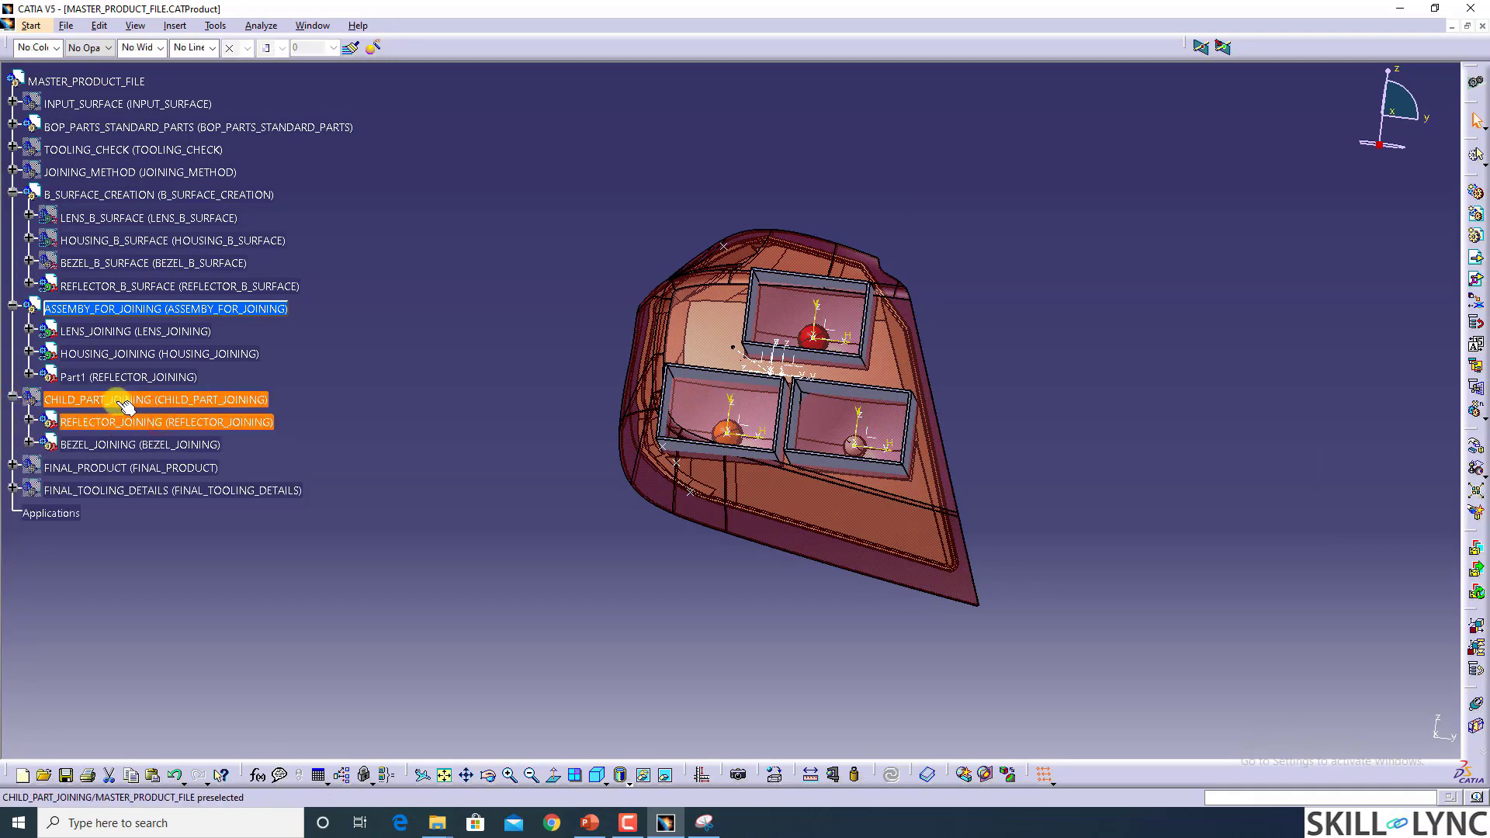
right_click(107, 378)
left_click(104, 115)
double_click(98, 84)
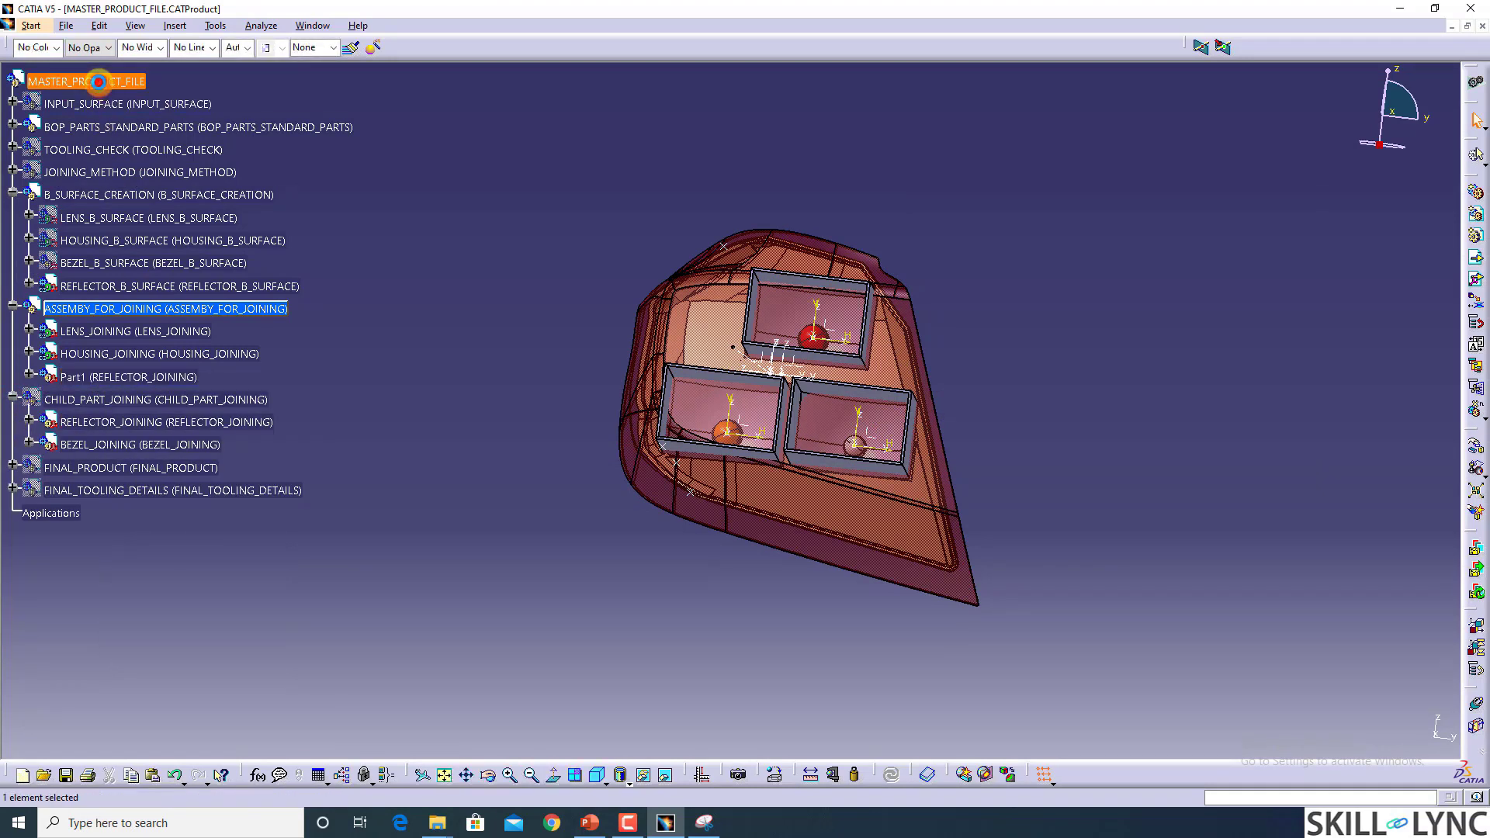
left_click(126, 379)
key("Delete")
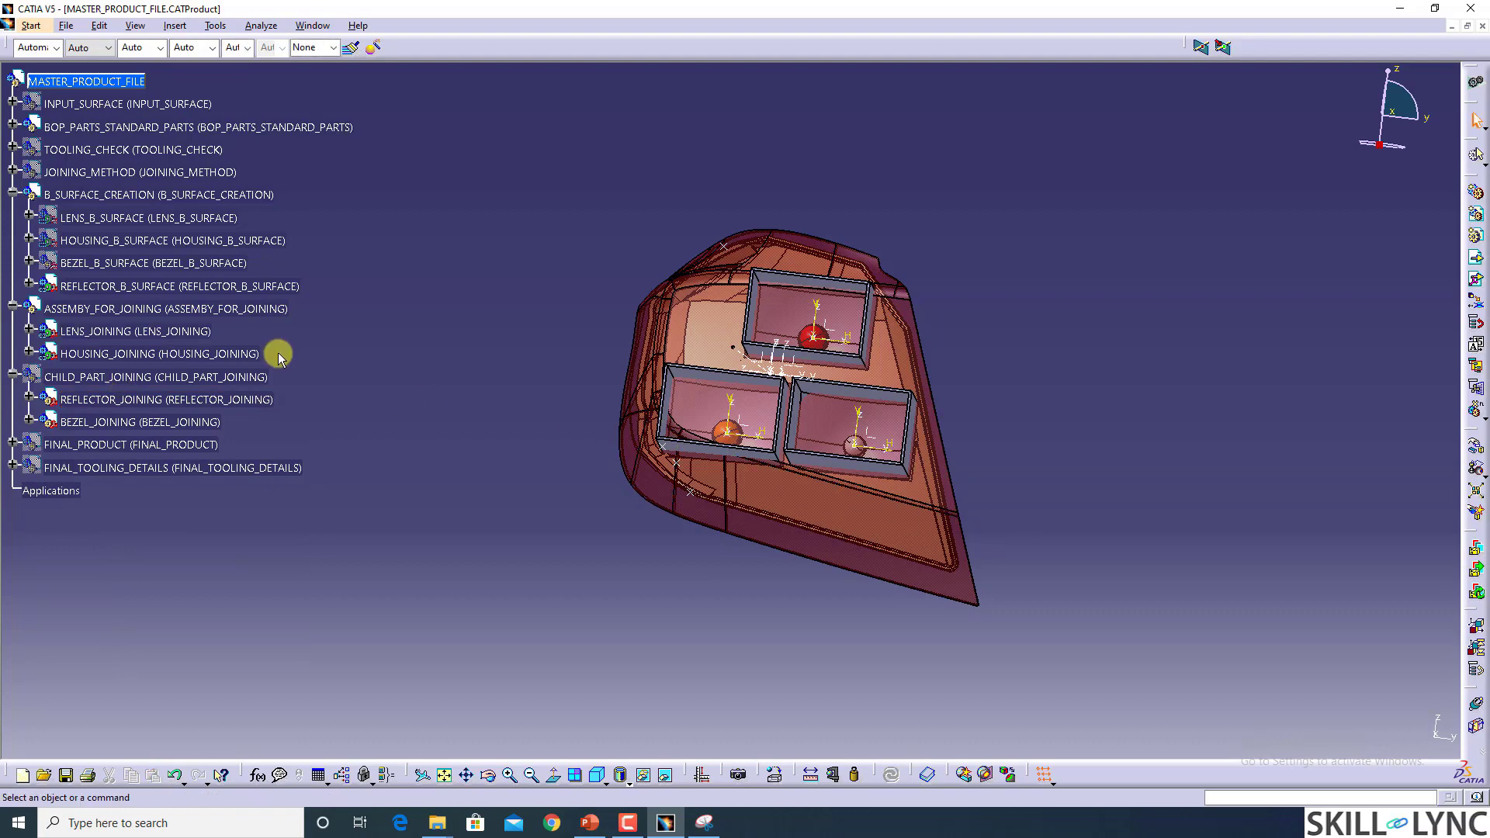
middle_click_drag(677, 462, 635, 443)
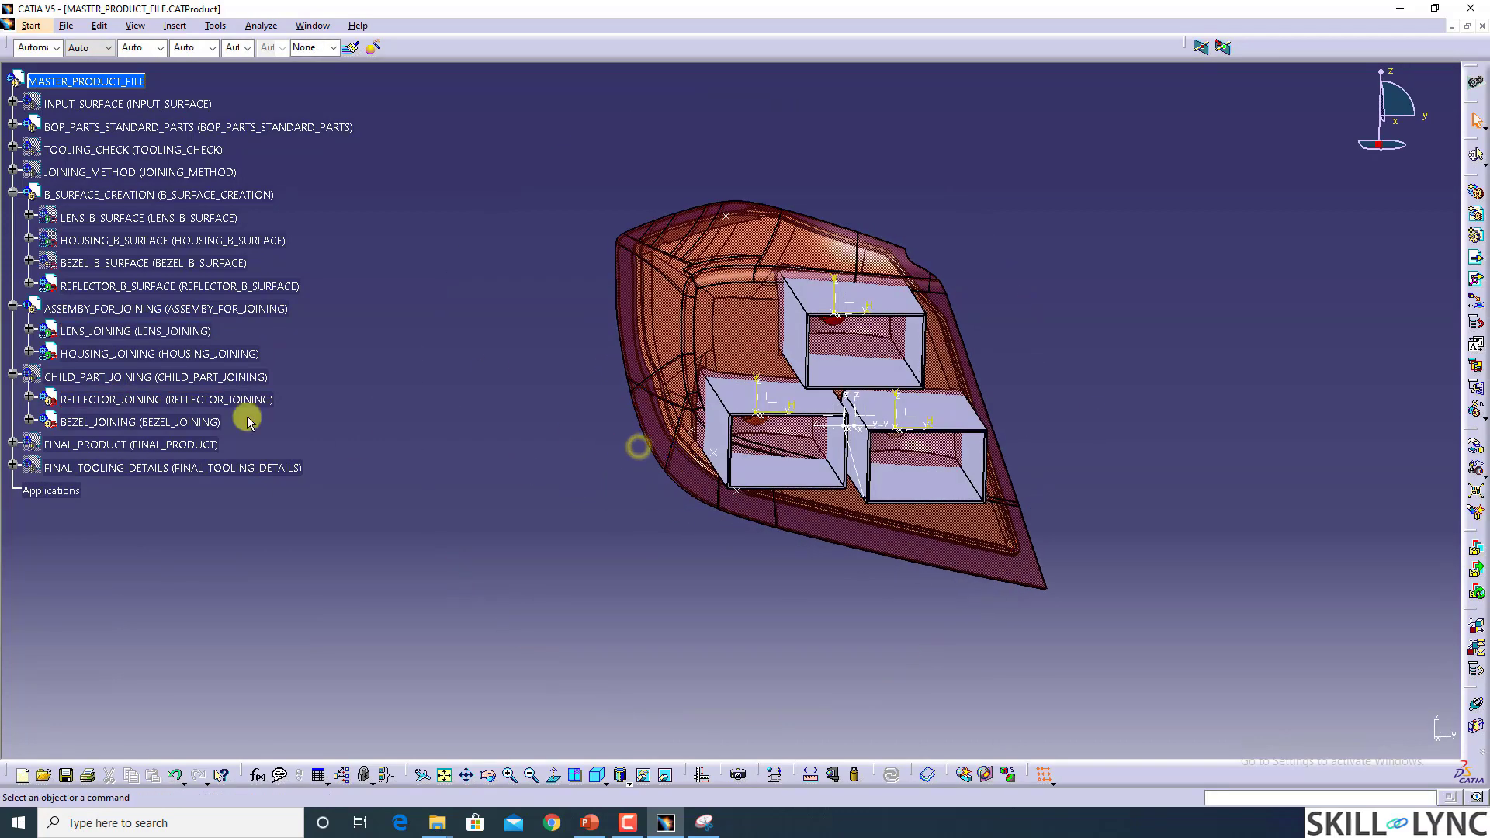
right_click(197, 381)
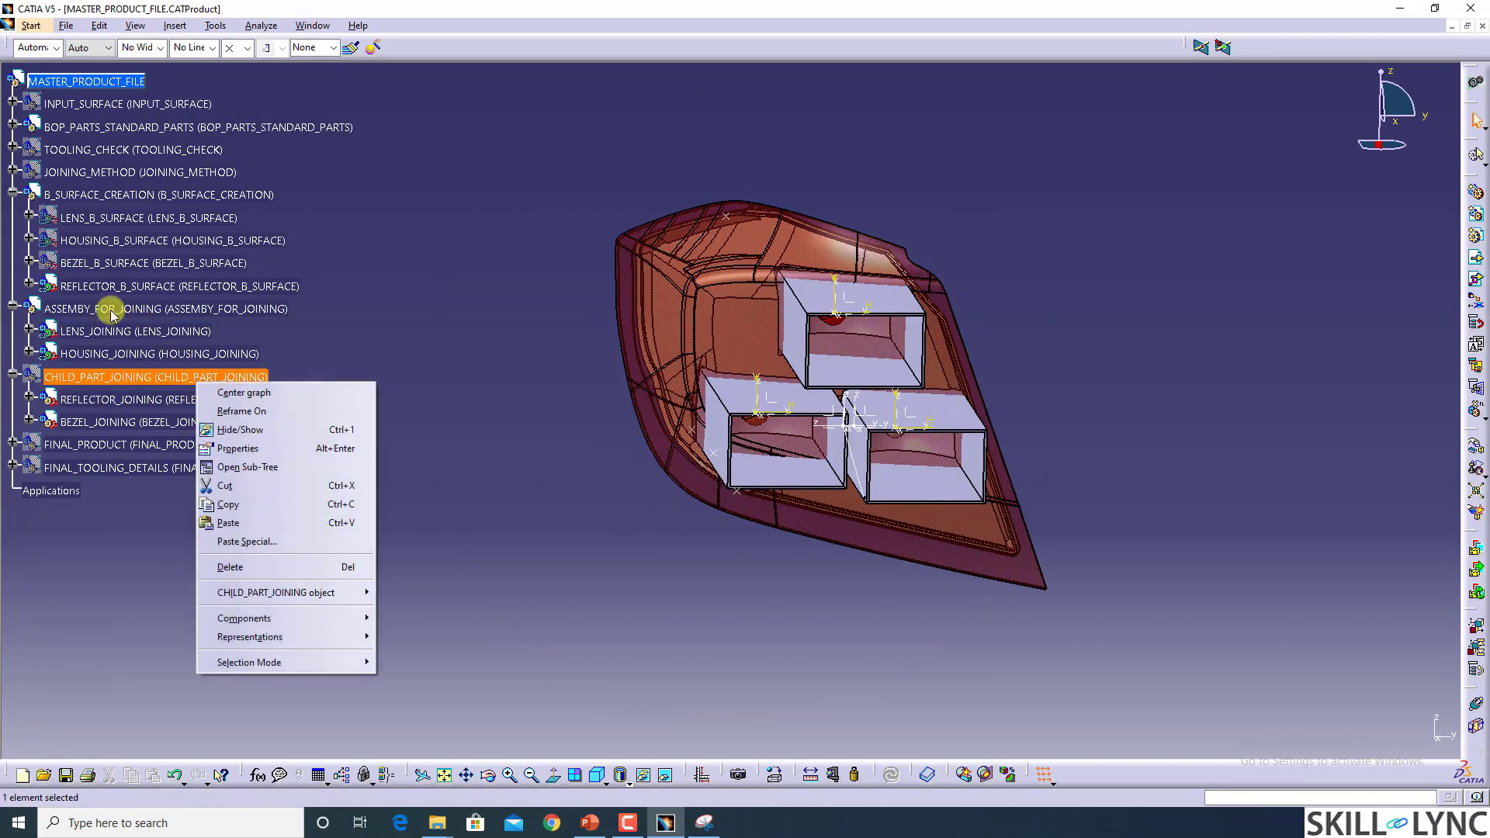
left_click(122, 286)
left_click(462, 475)
left_click(151, 399)
left_click(154, 399)
left_click(185, 379)
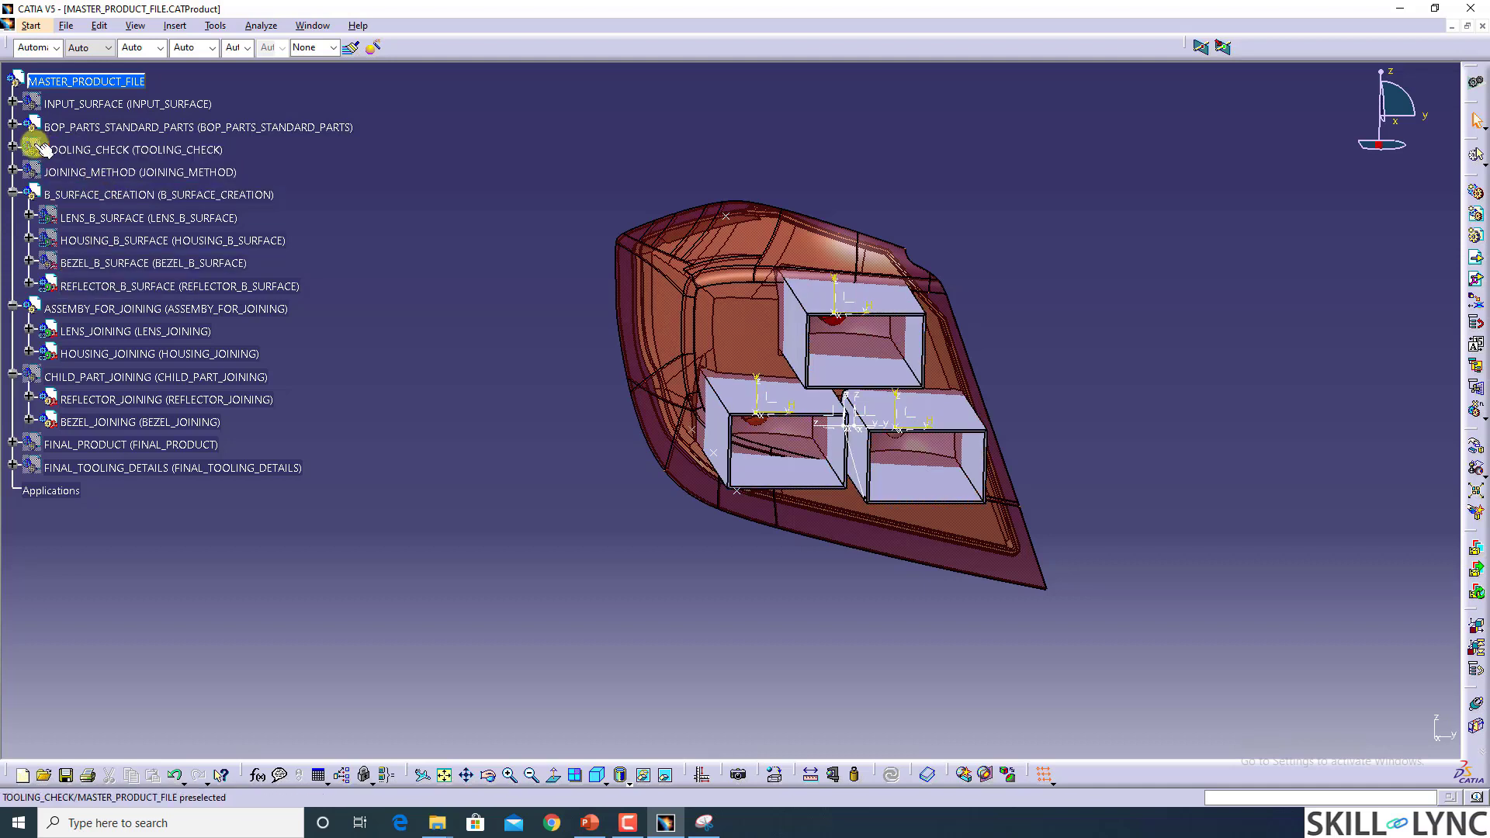
Step: Show the MOUNTING part of BOP_PARTS_STANDARD_PARTS in the assembly
left_click(12, 123)
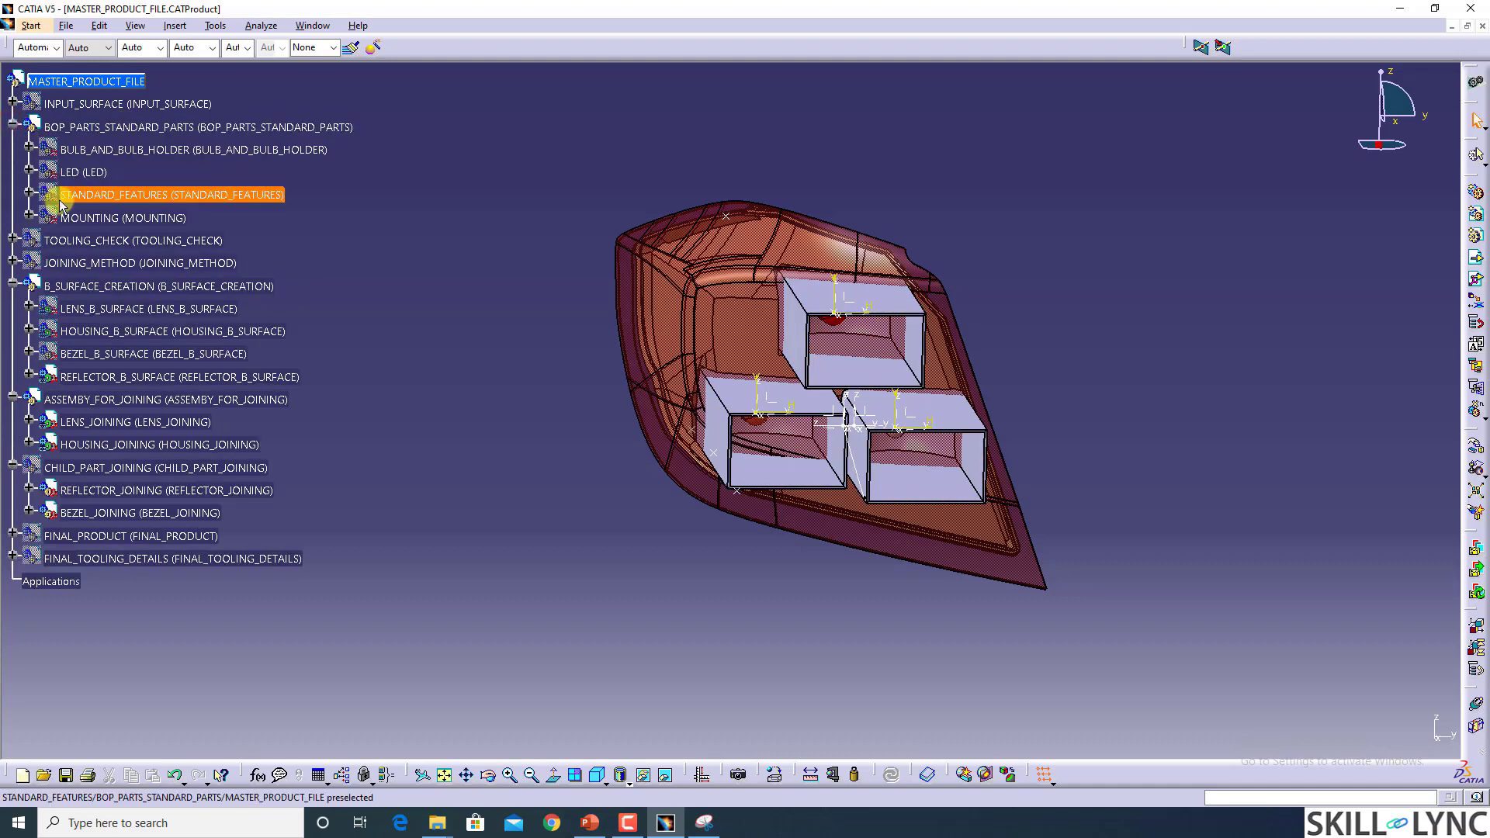
left_click(133, 219)
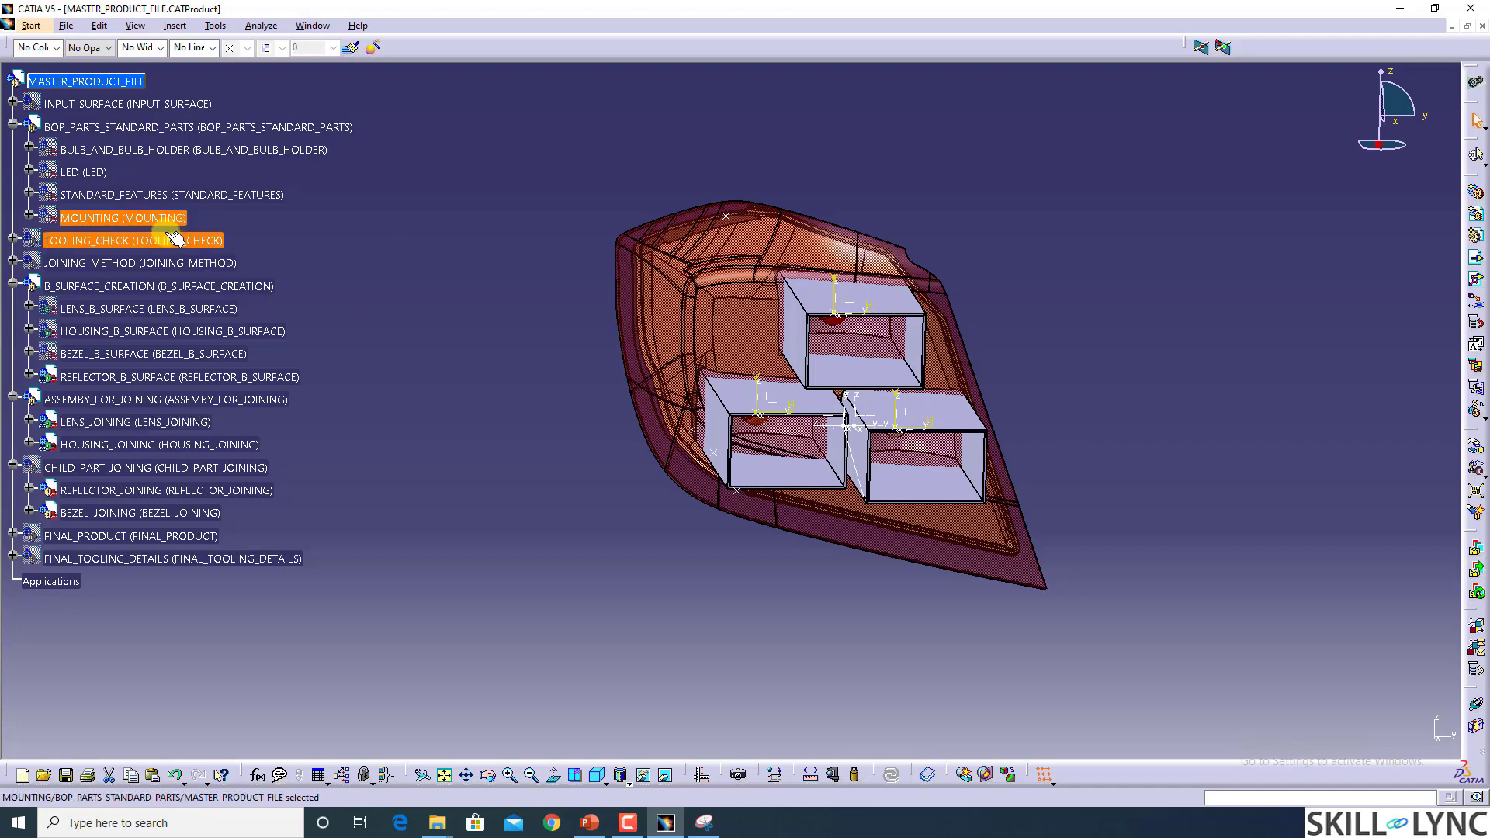
right_click(147, 218)
left_click(183, 263)
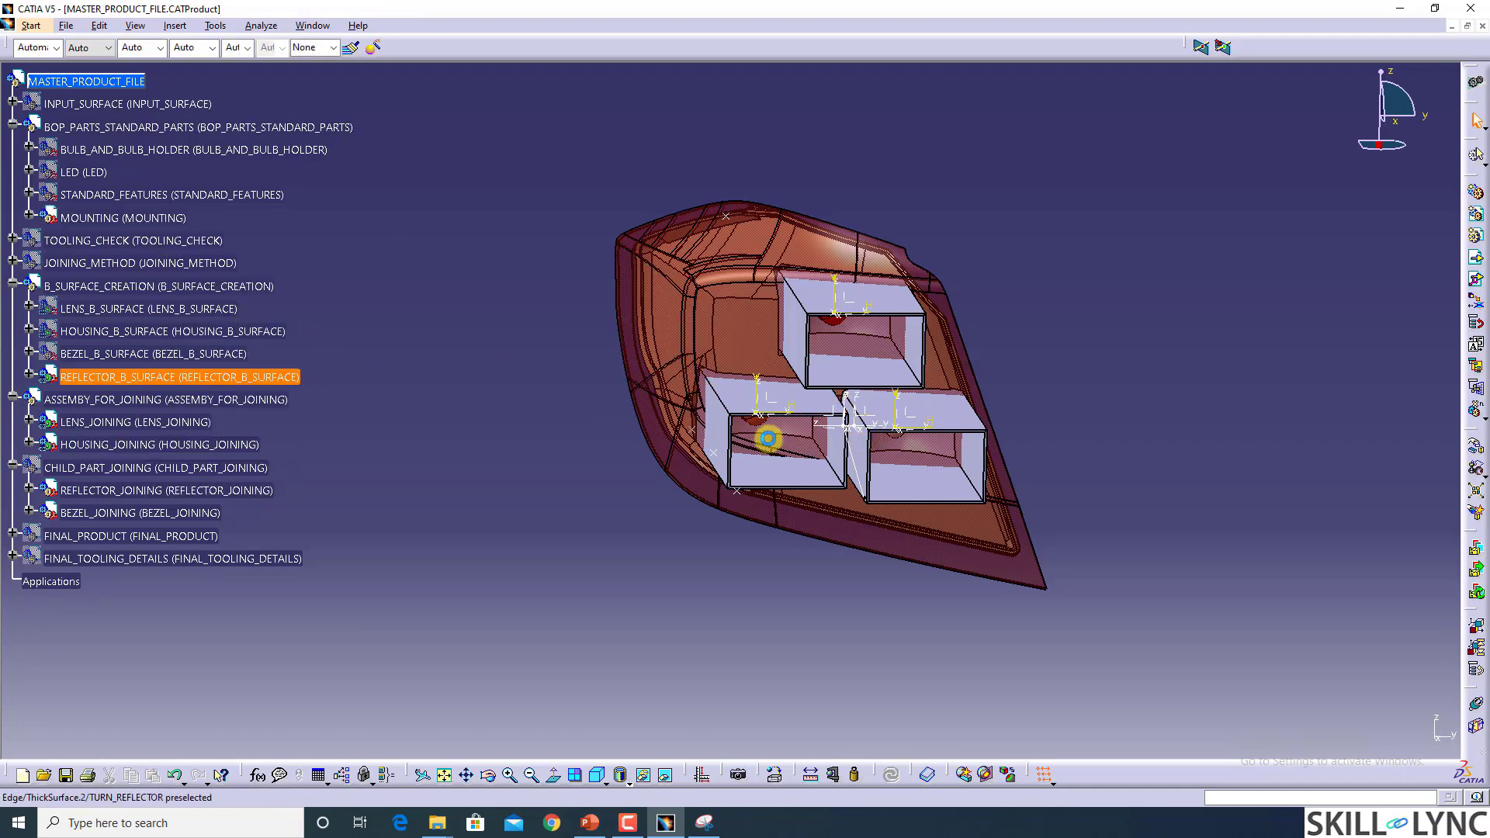
middle_click_drag(733, 436, 553, 436)
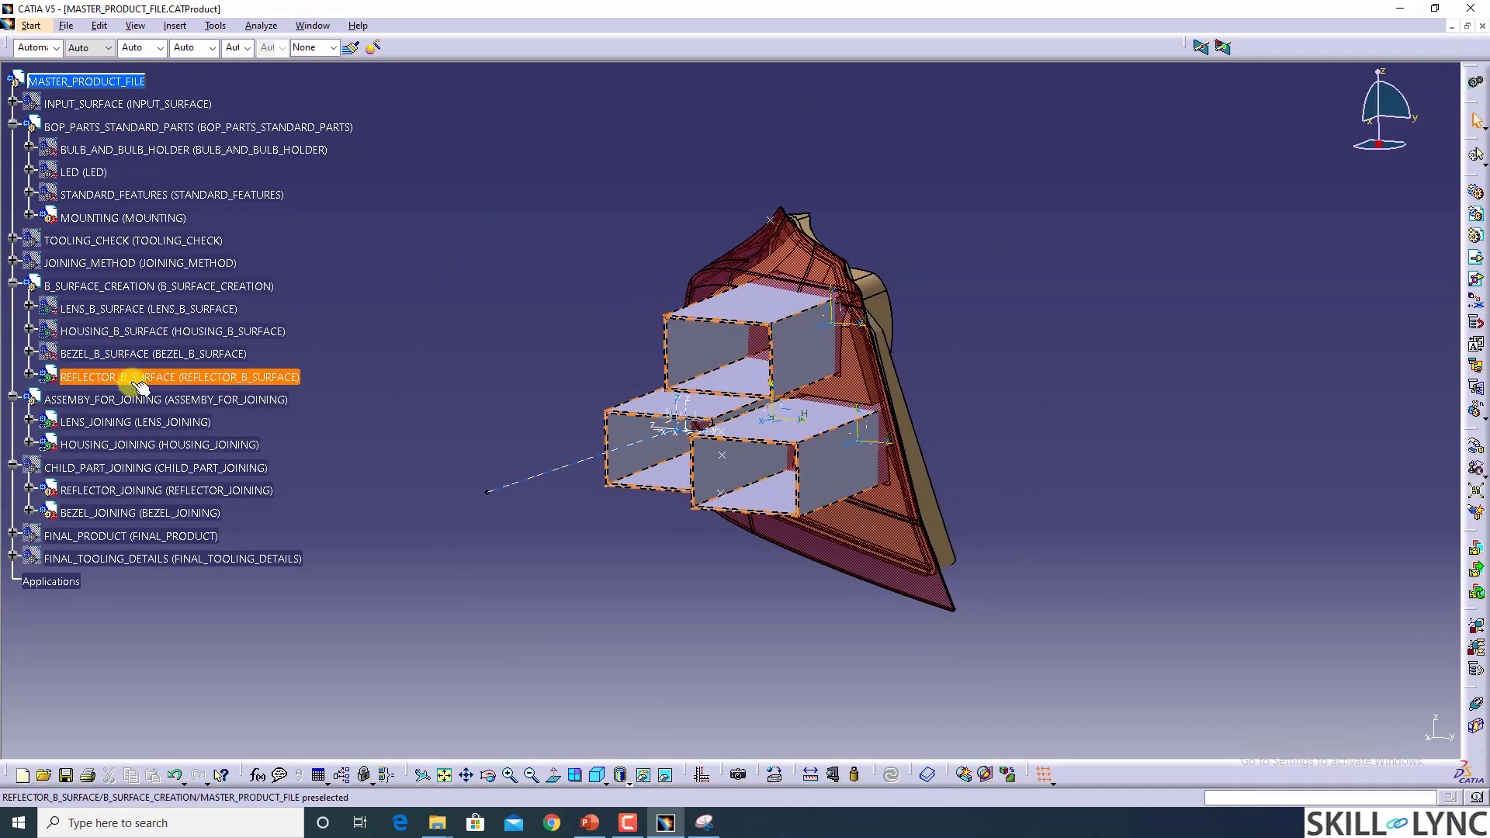
left_click(937, 420)
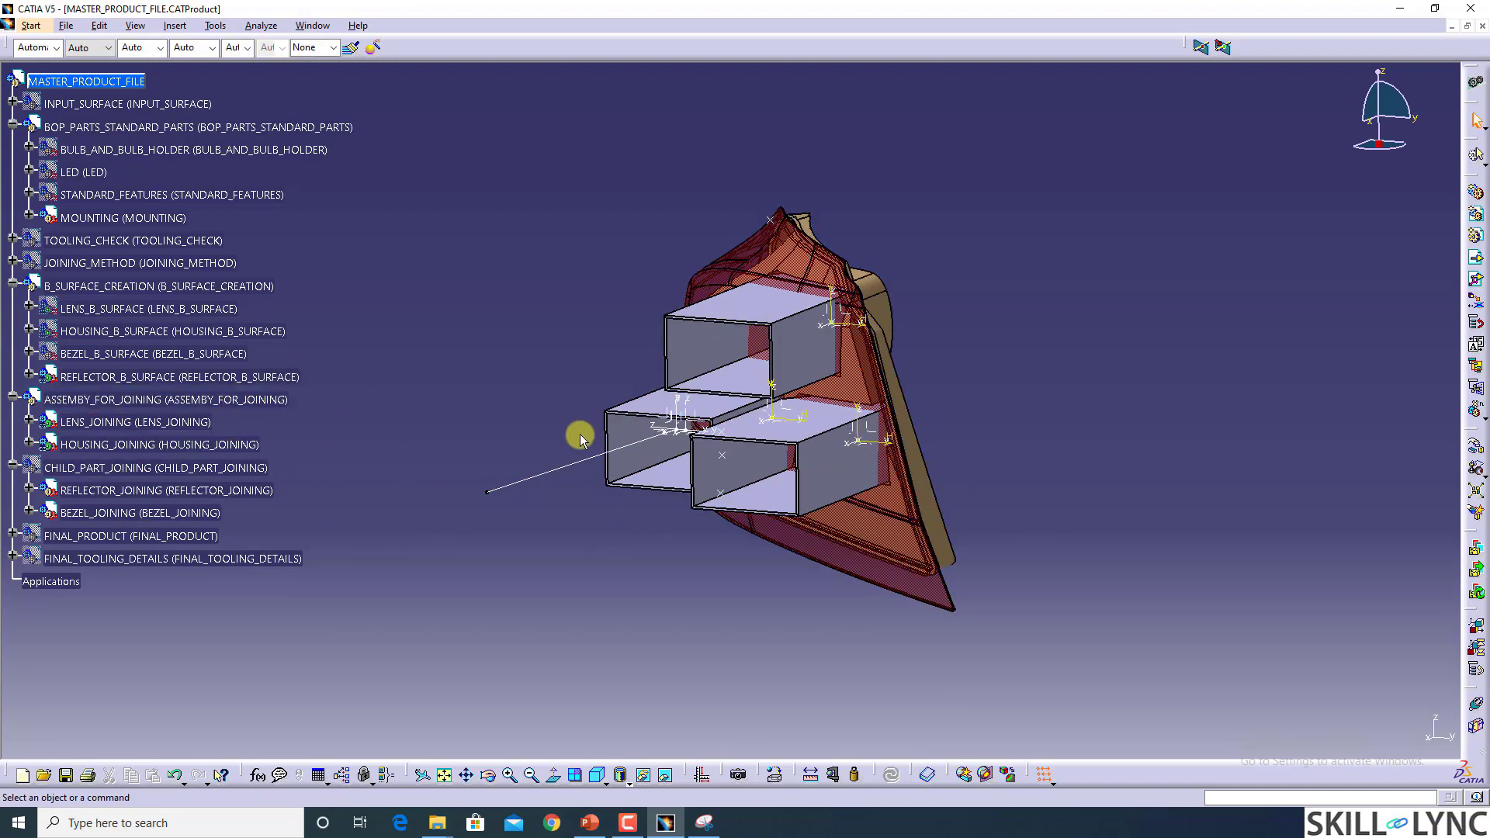
Step: Save the master product with all its parts through Save Management, propagating the directory
key("alt+f")
key("g")
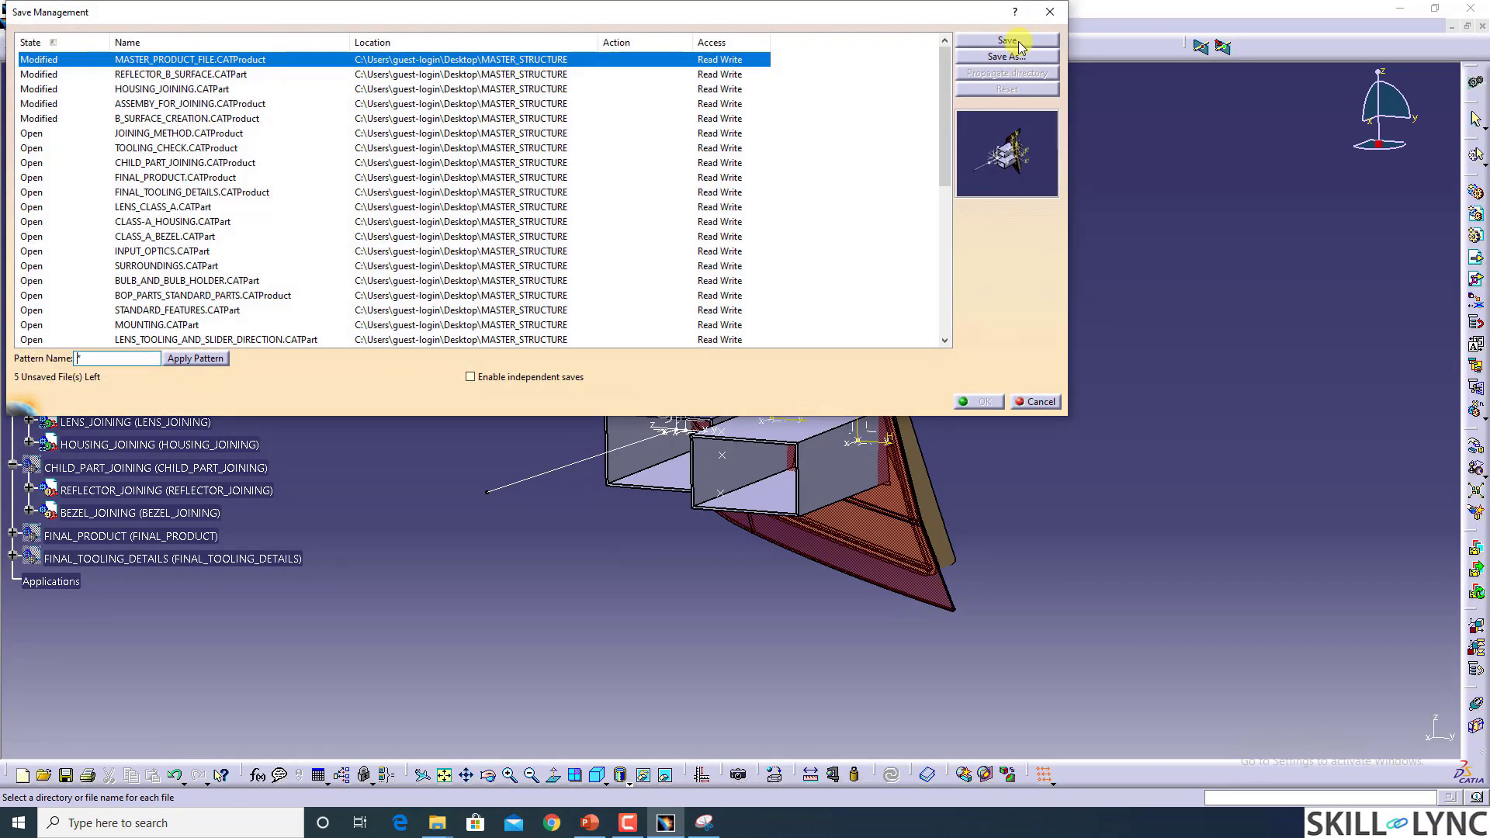
left_click(1007, 73)
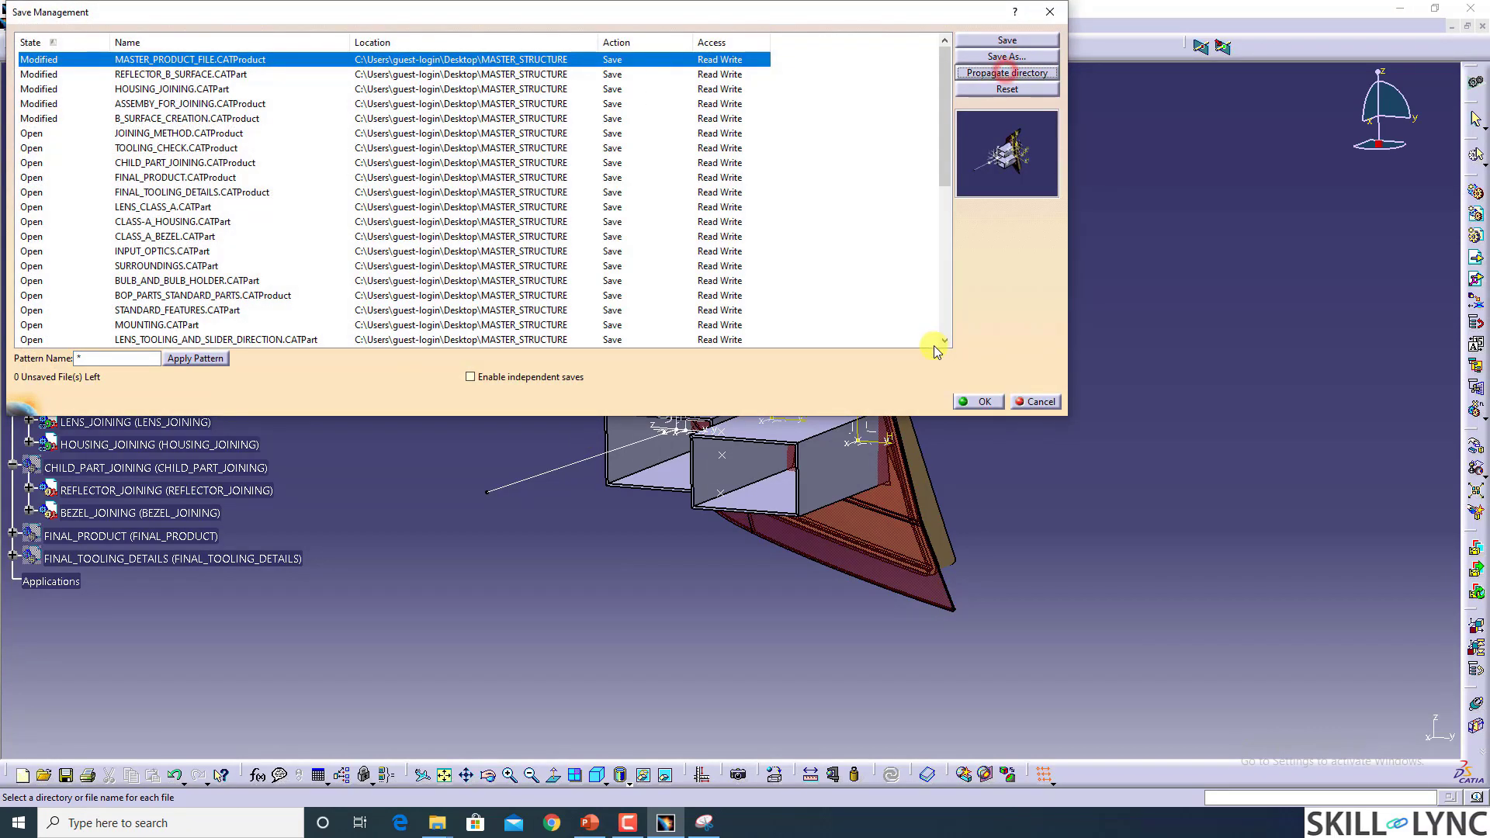
left_click(976, 402)
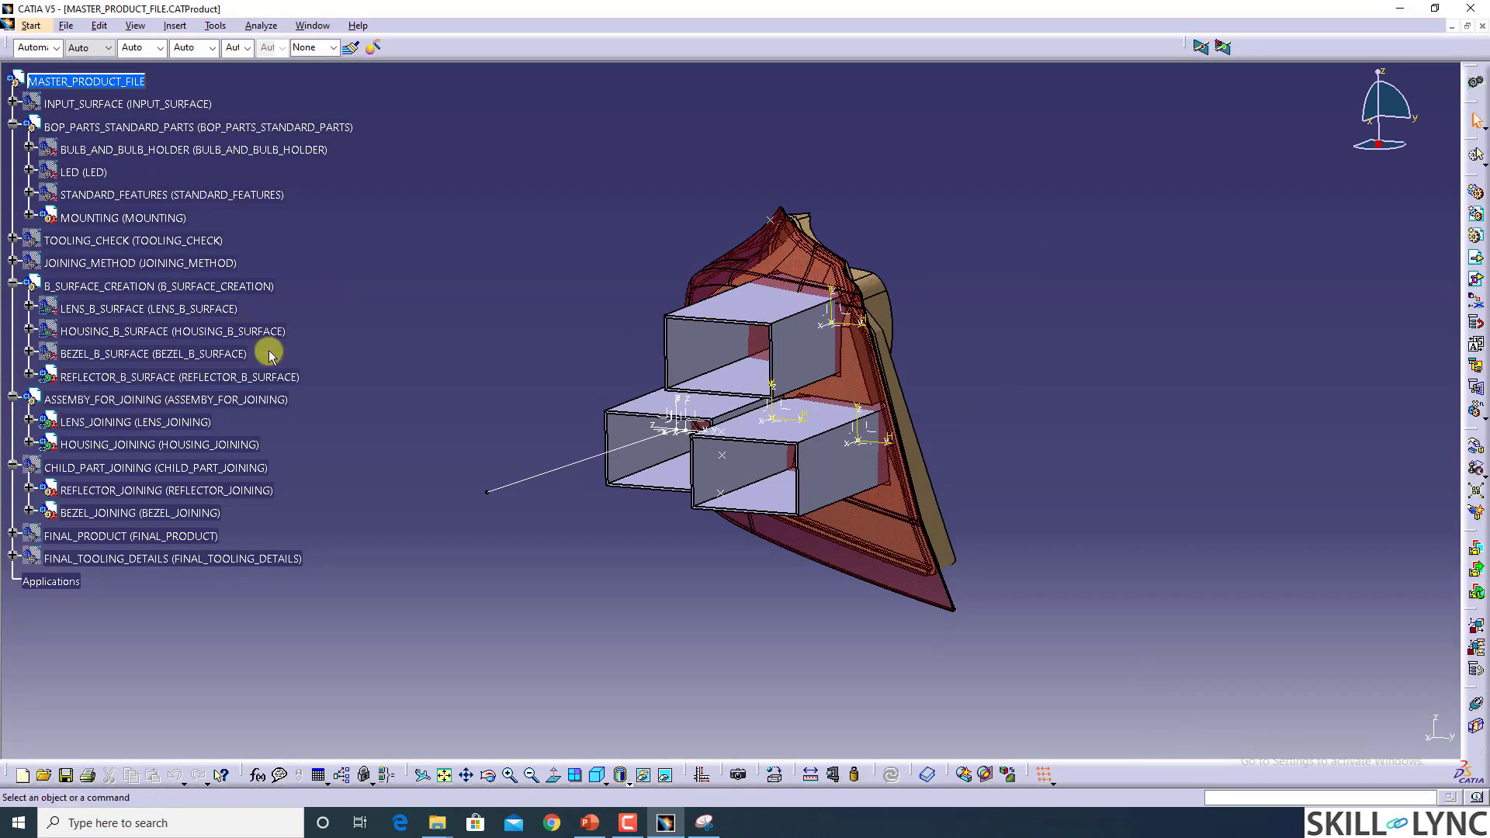
Step: Hide the ASSEMBY_FOR_JOINING product to isolate the three reflectors
right_click(101, 401)
left_click(144, 452)
middle_click_drag(888, 437, 852, 416)
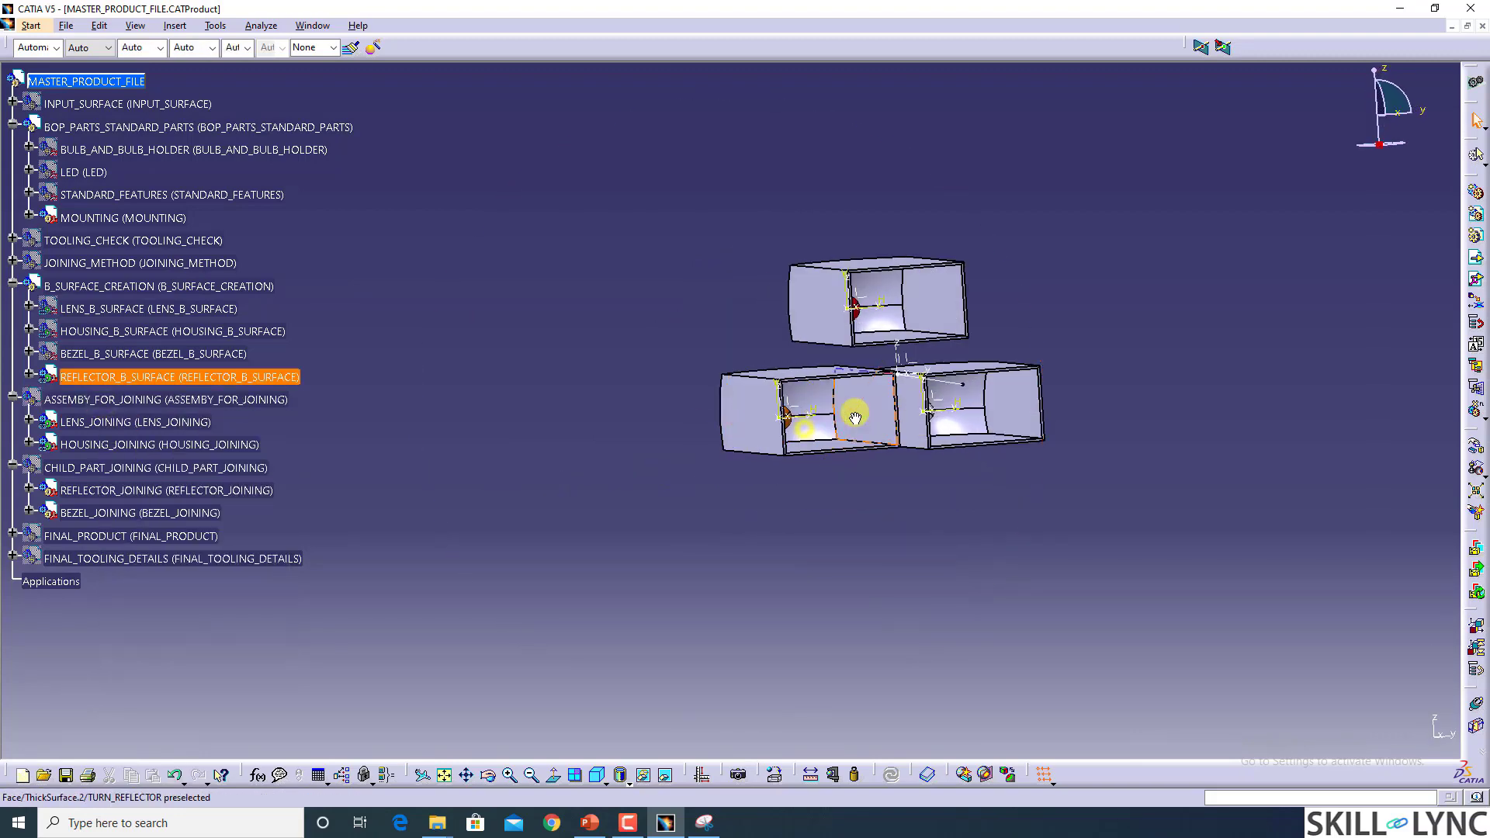
Step: Open the REFLECTOR_B_SURFACE part for editing and show LENS_CLASS_A from its INPUT set
left_click(30, 374)
left_click(163, 399)
double_click(171, 397)
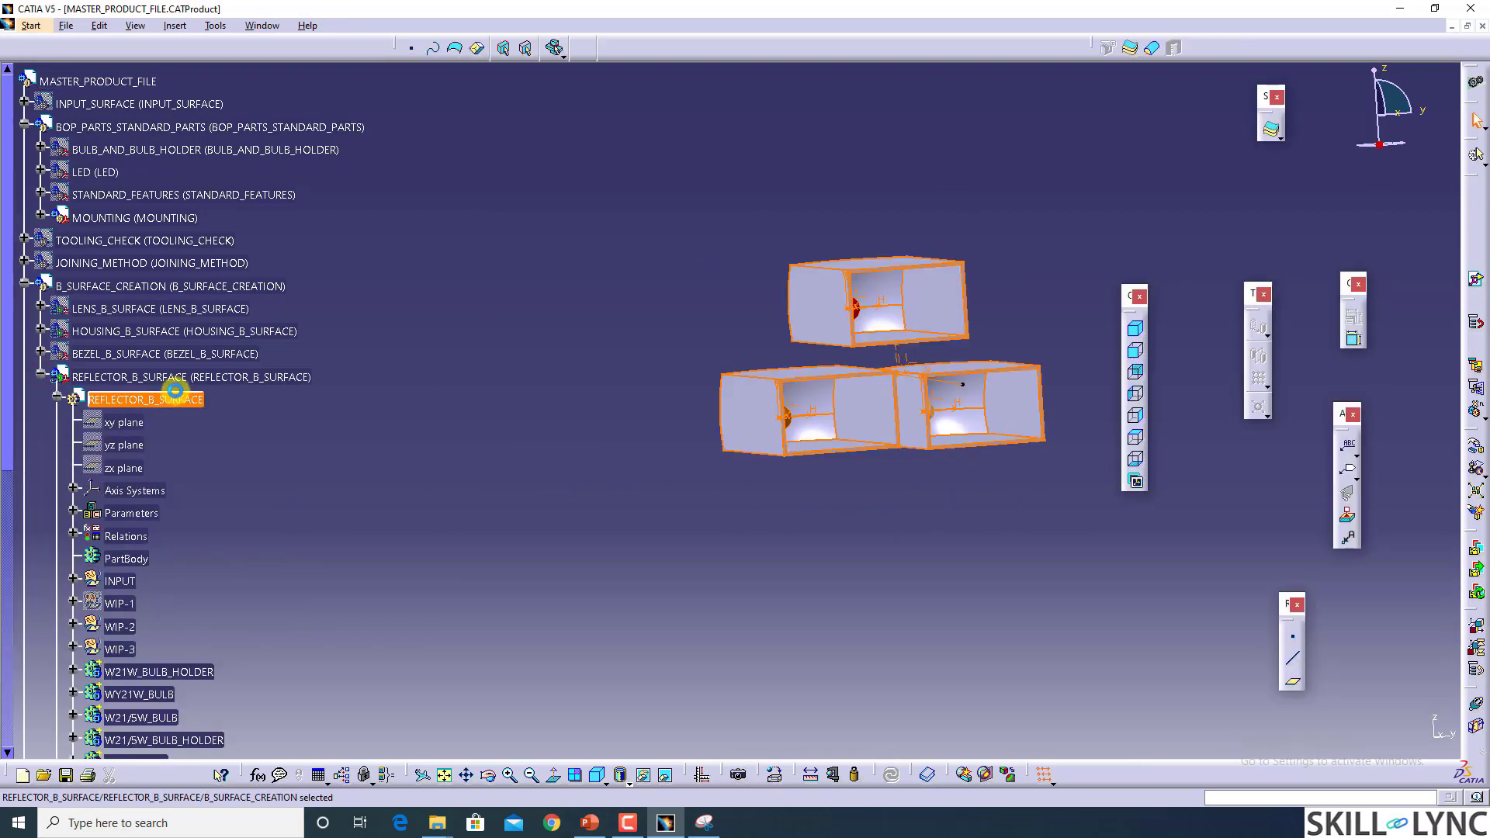
scroll(199, 456, "down", 4)
left_click(124, 304)
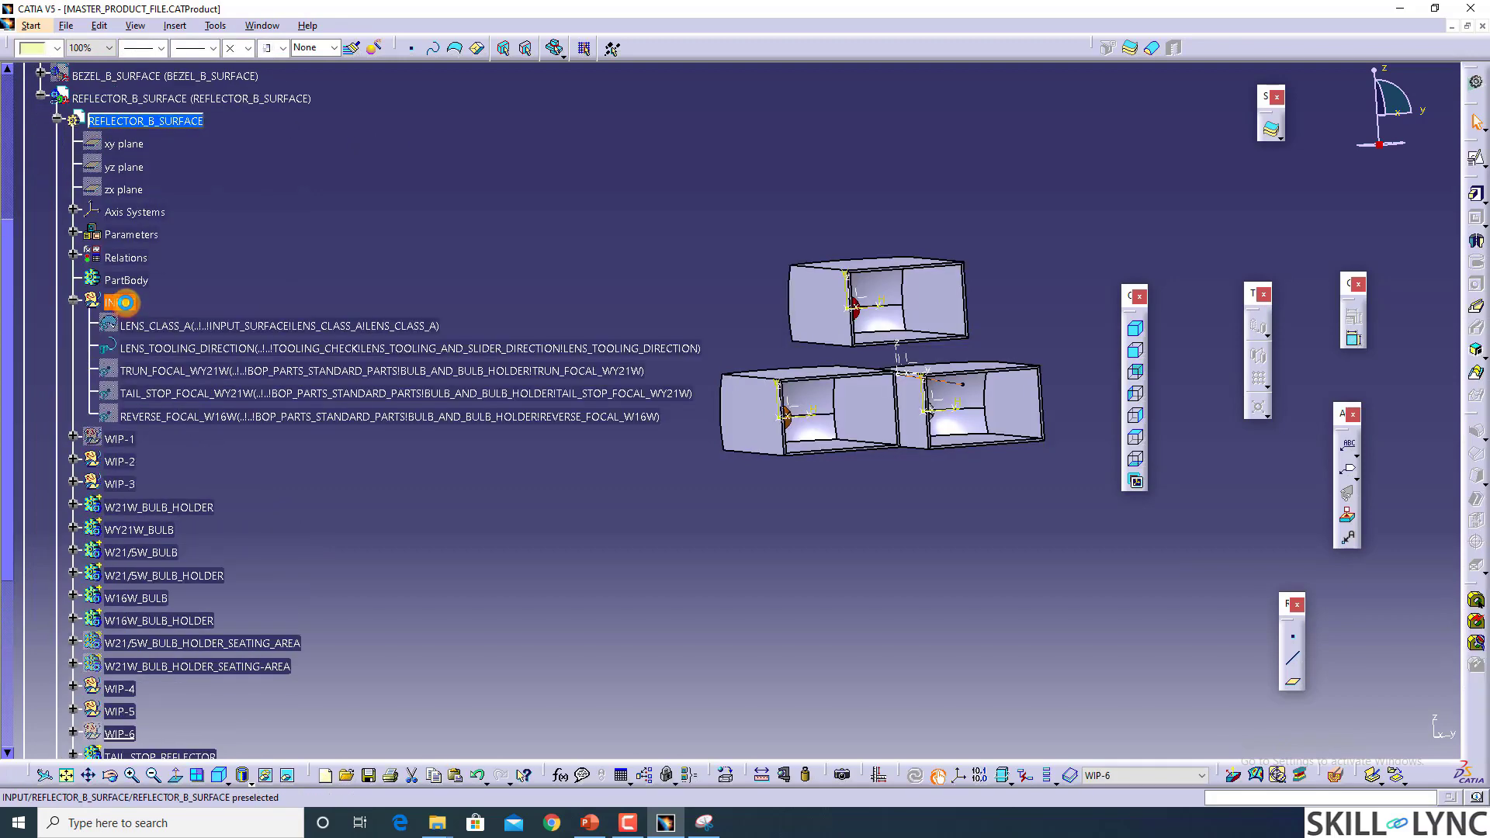
right_click(207, 326)
left_click(233, 376)
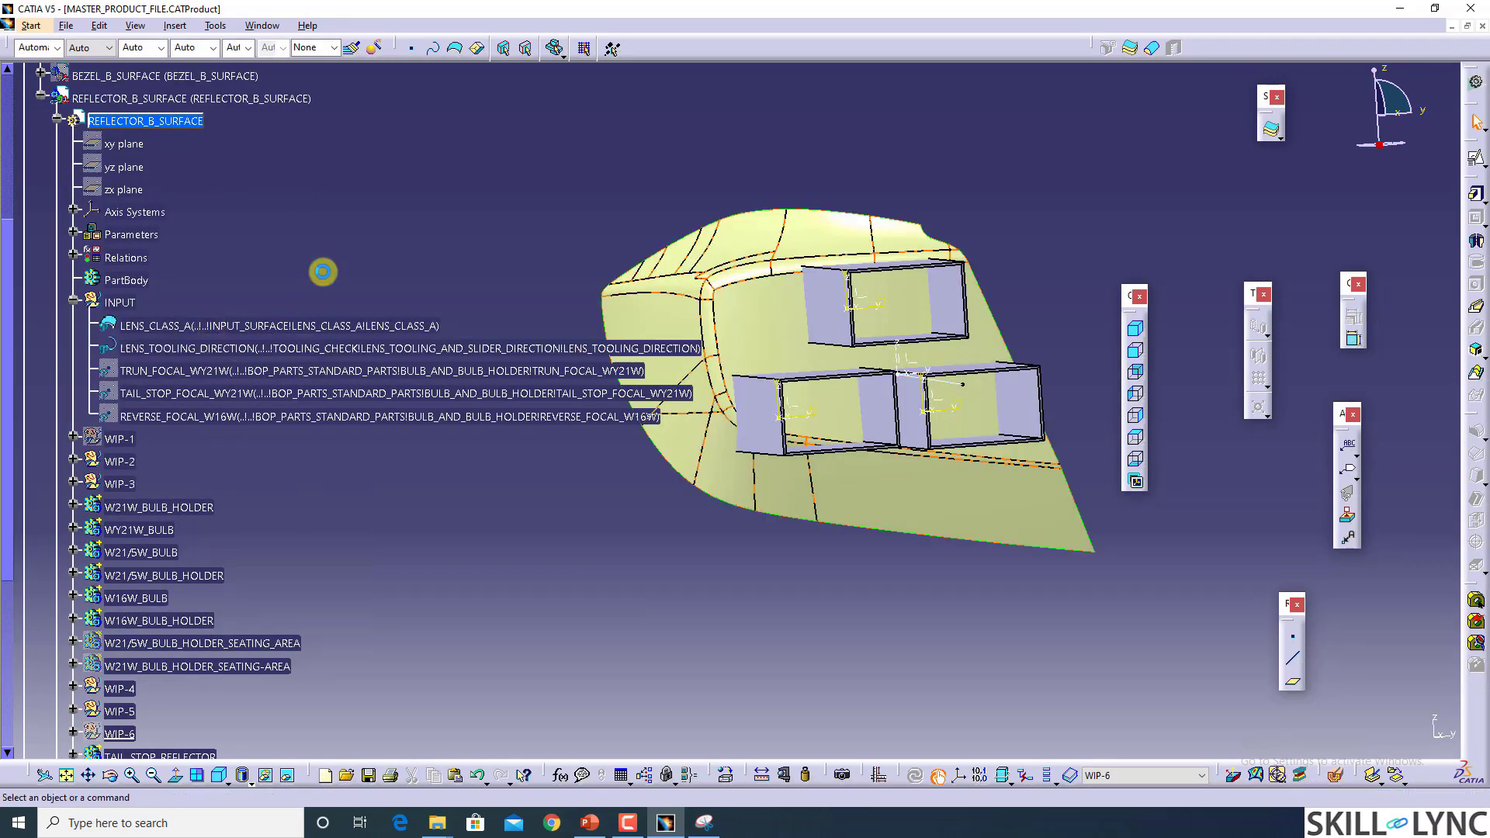
Step: Insert a geometrical set into REFLECTOR_B_SURFACE after WIP-6 and rename it WIP-7
left_click(190, 31)
left_click(208, 66)
scroll(493, 503, "down", 5)
scroll(493, 503, "down", 2)
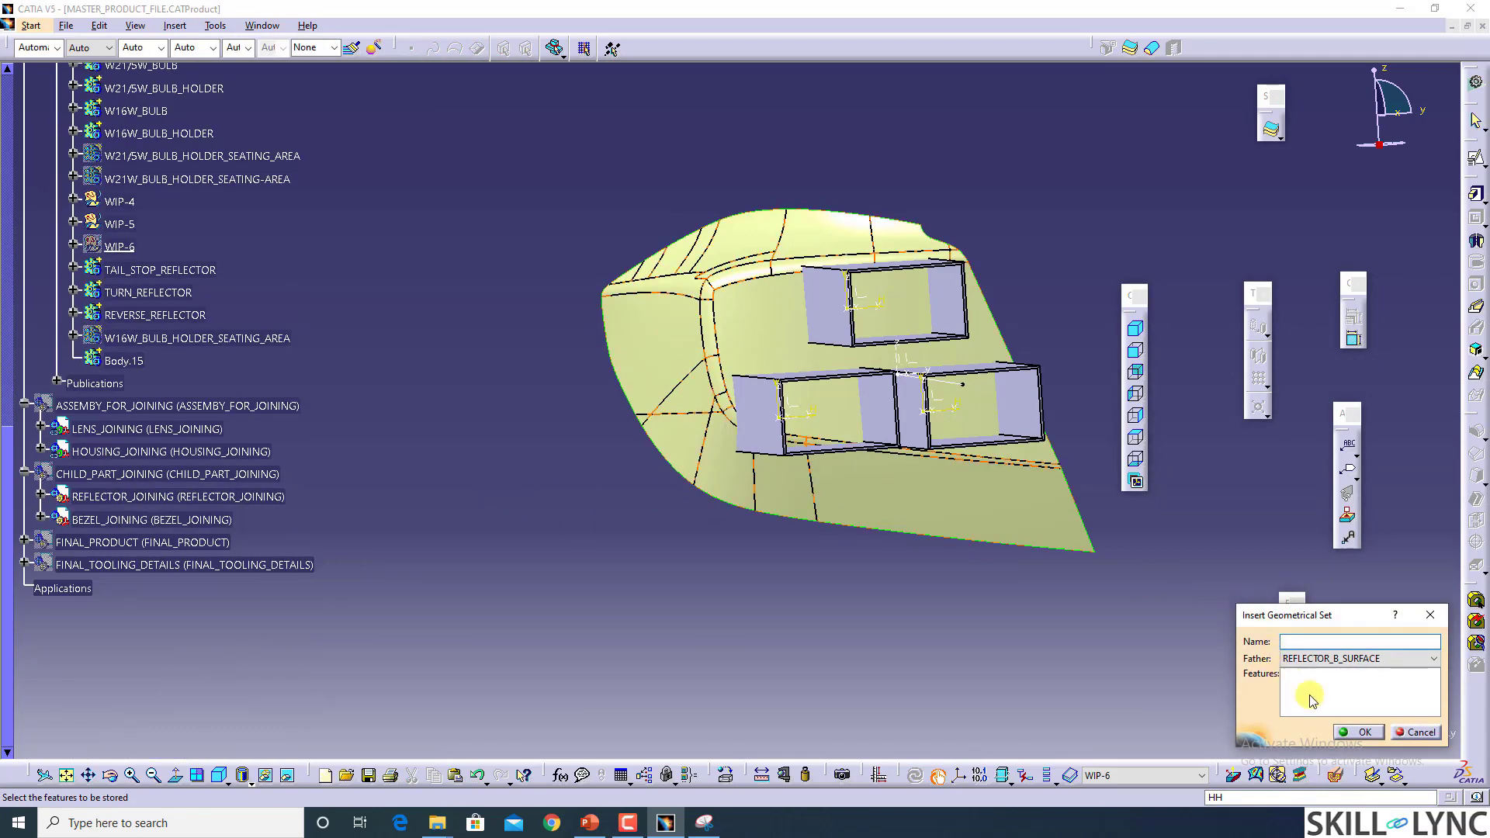
left_click(1358, 733)
right_click(154, 269)
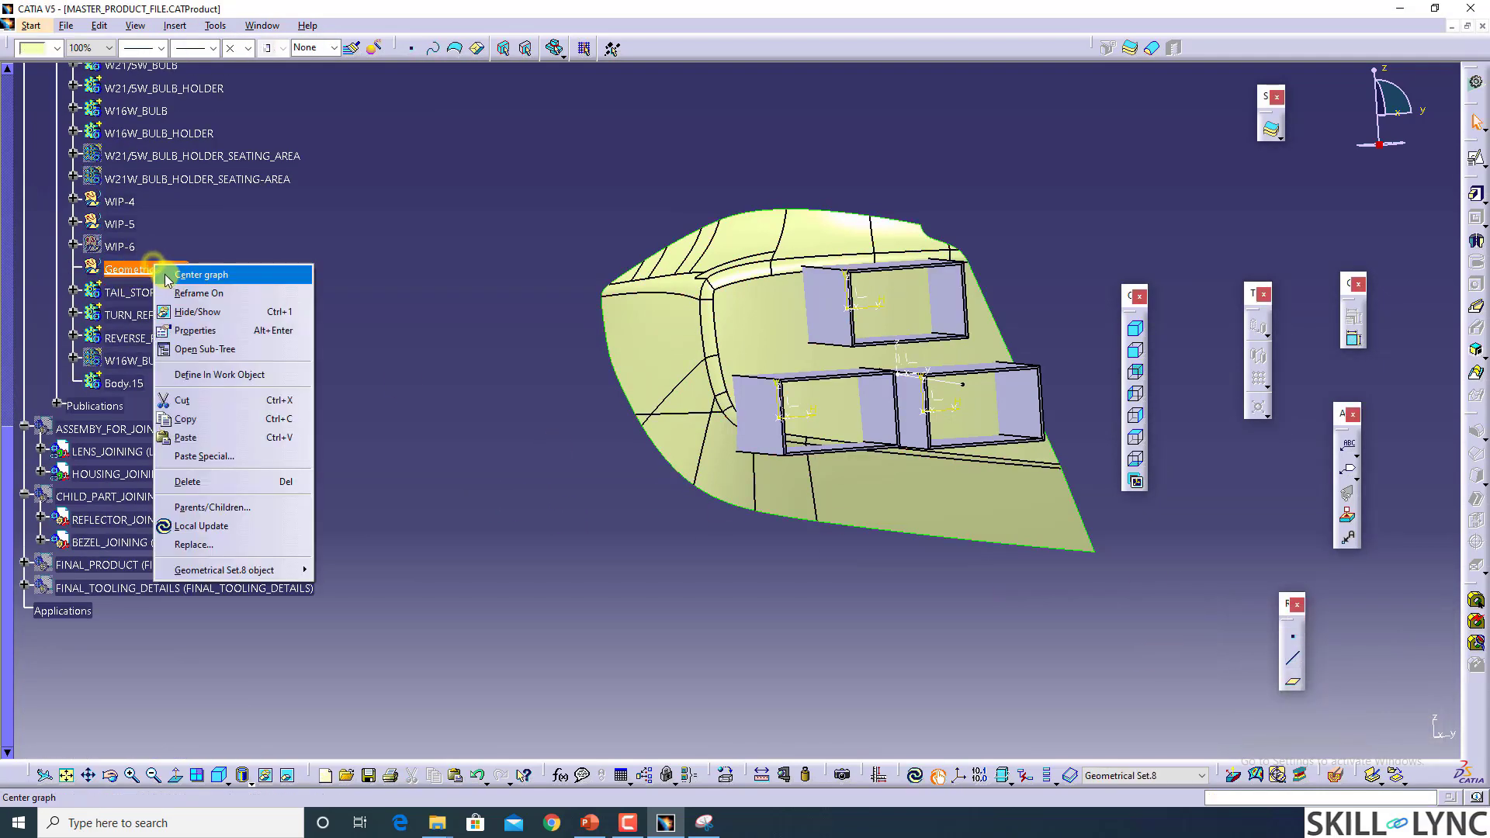
left_click(196, 332)
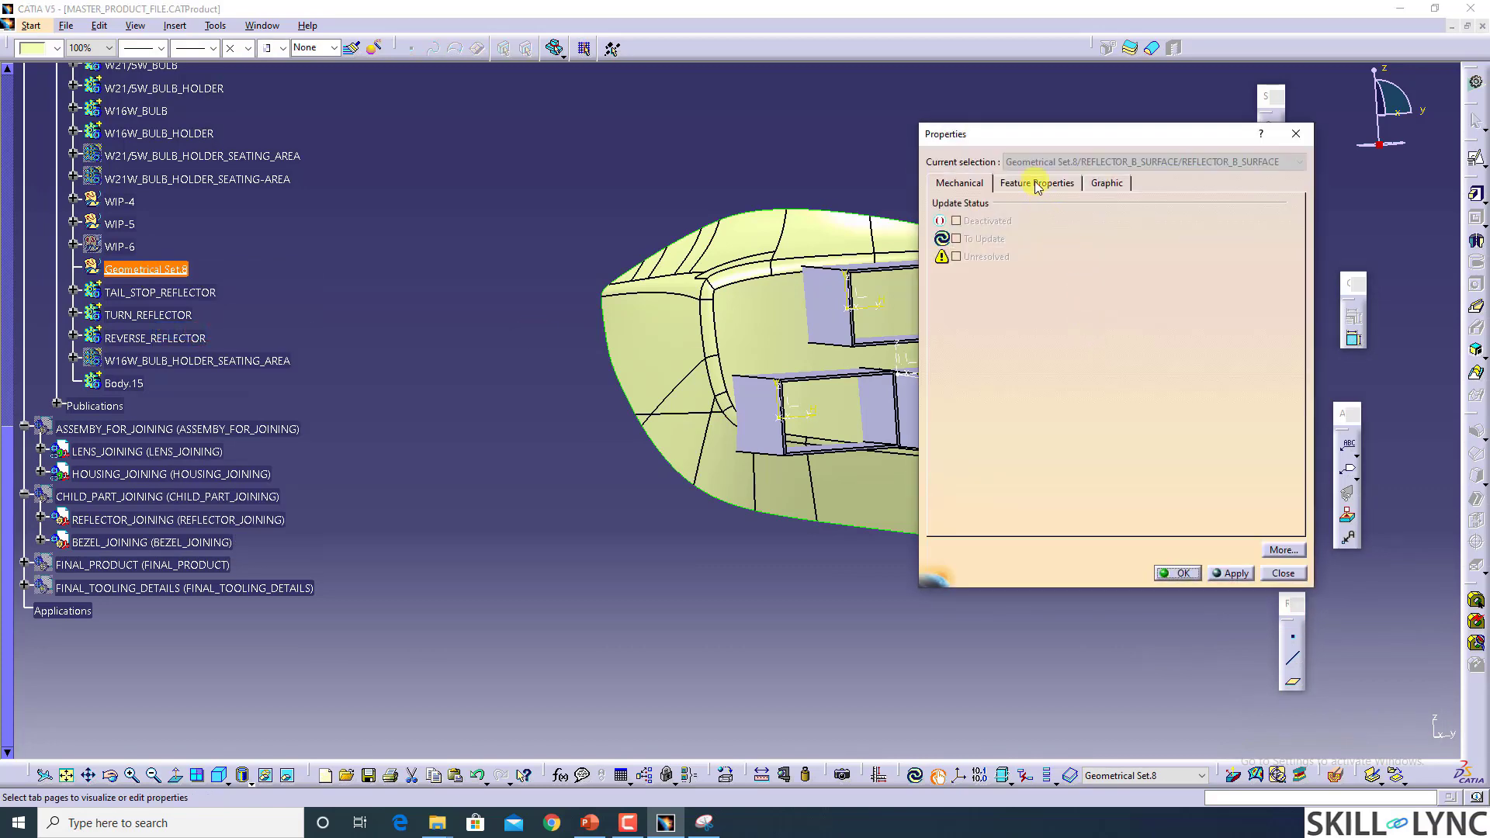
left_click(1034, 183)
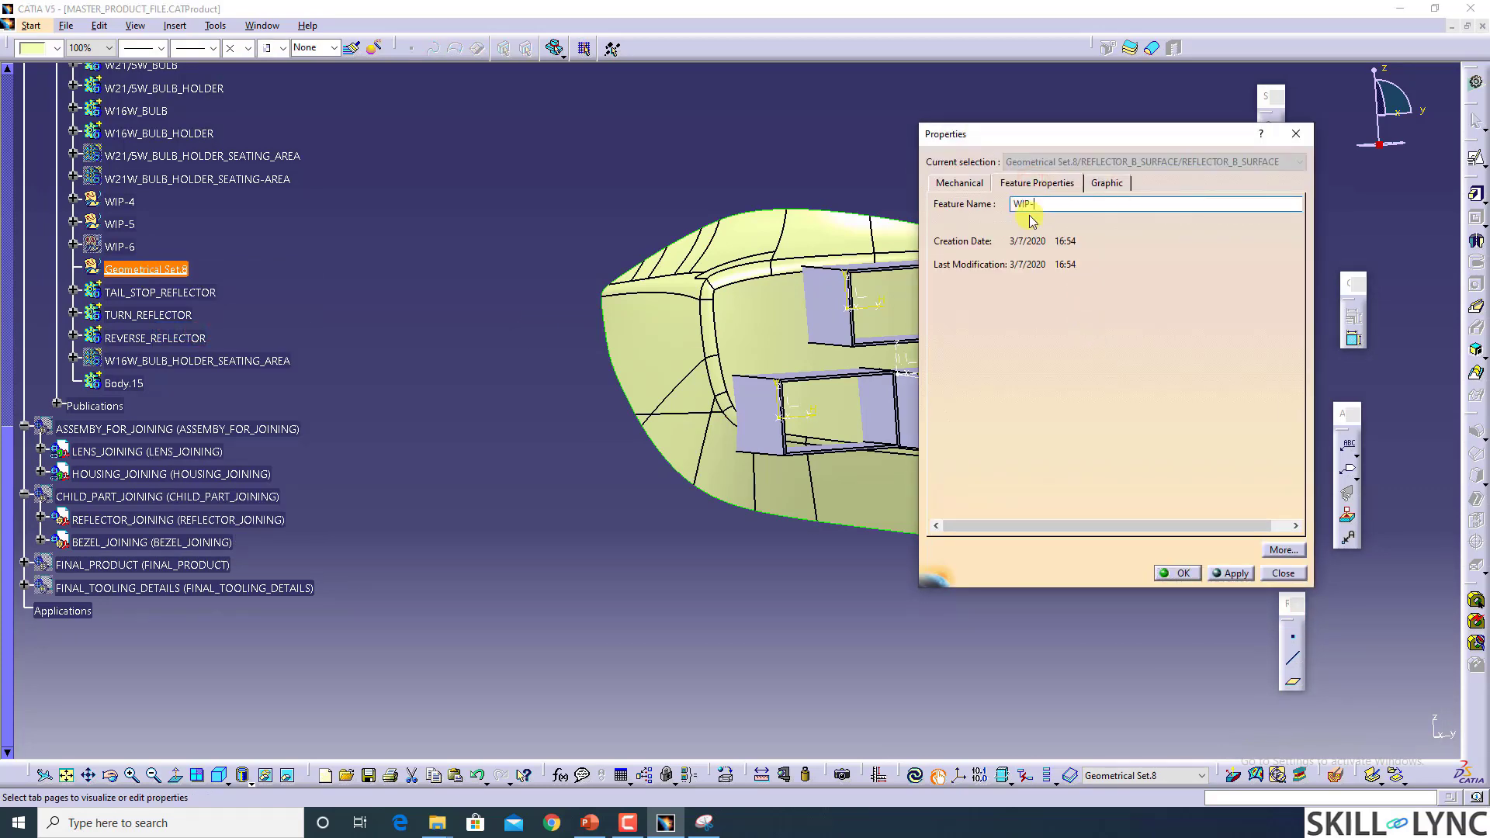
type("WIP-7")
key("Return")
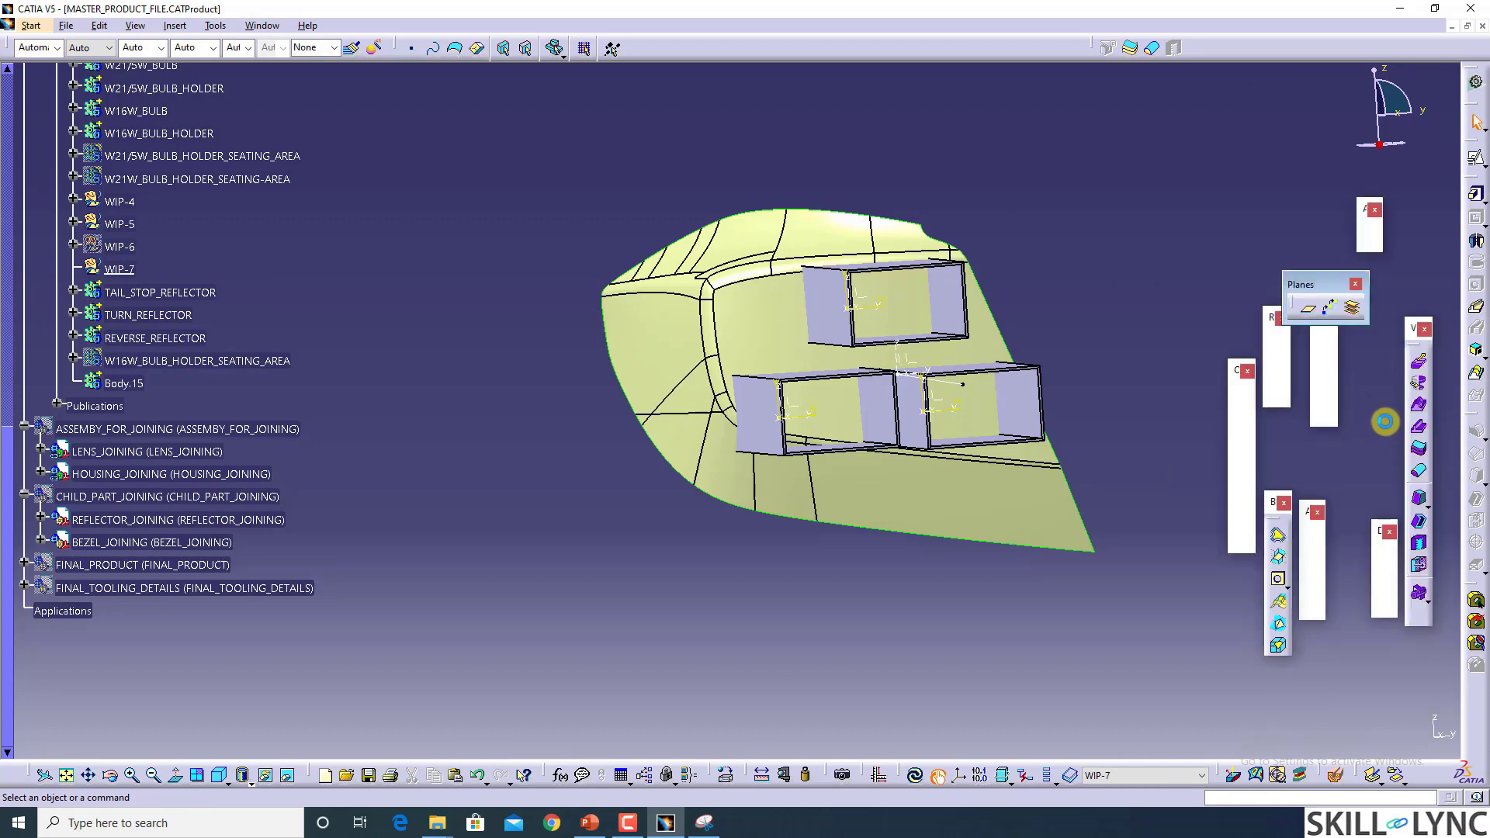
Step: Offset the LENS_CLASS_A surface by 4.5 mm into WIP-7 and hide the original lens surface
left_click(1478, 489)
middle_click_drag(868, 472, 1079, 512)
left_click(741, 333)
left_click(747, 334)
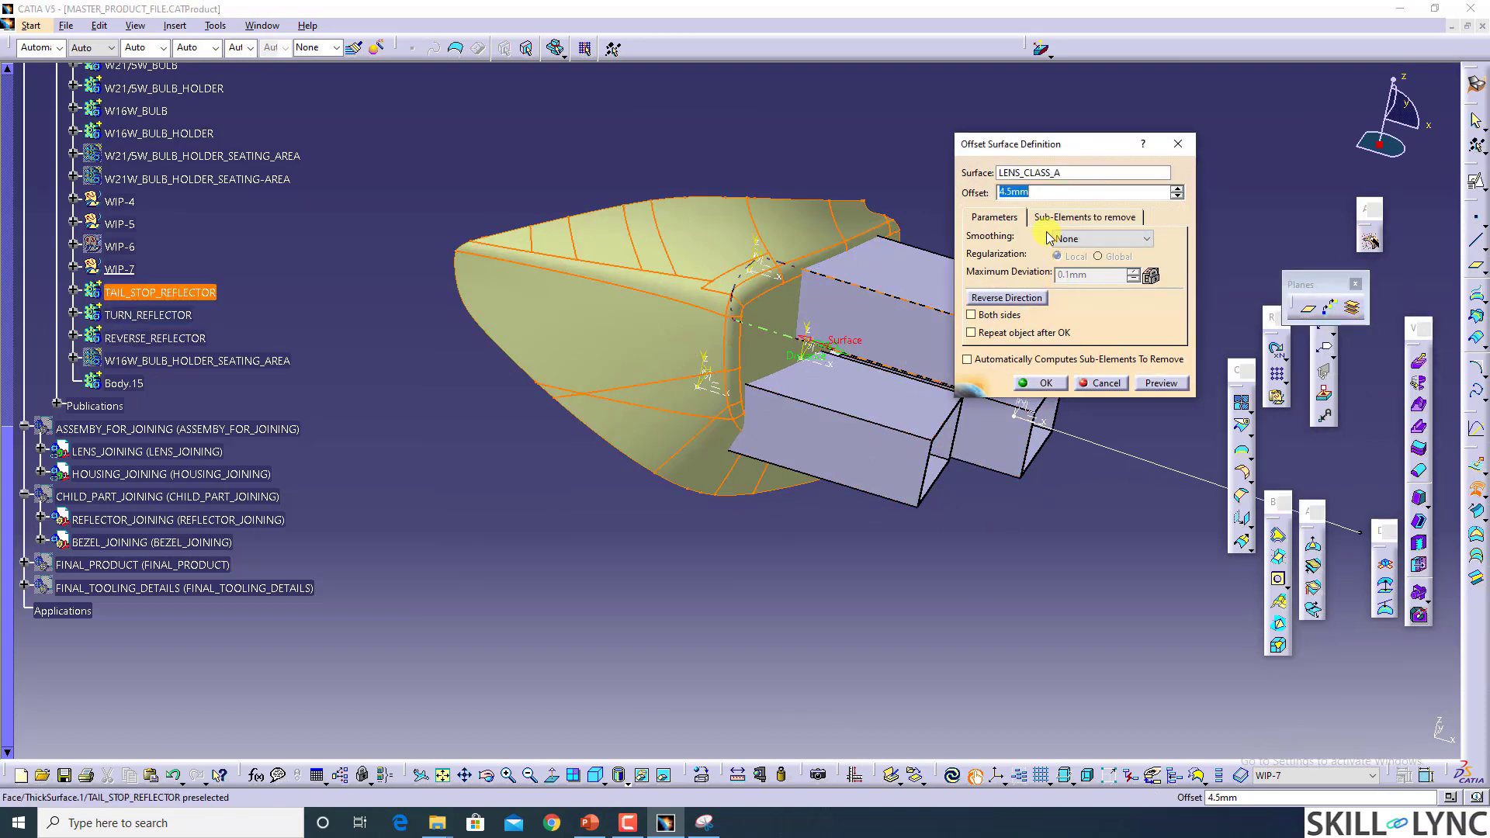
key("Escape")
right_click(769, 317)
left_click(813, 359)
middle_click_drag(892, 436, 848, 350)
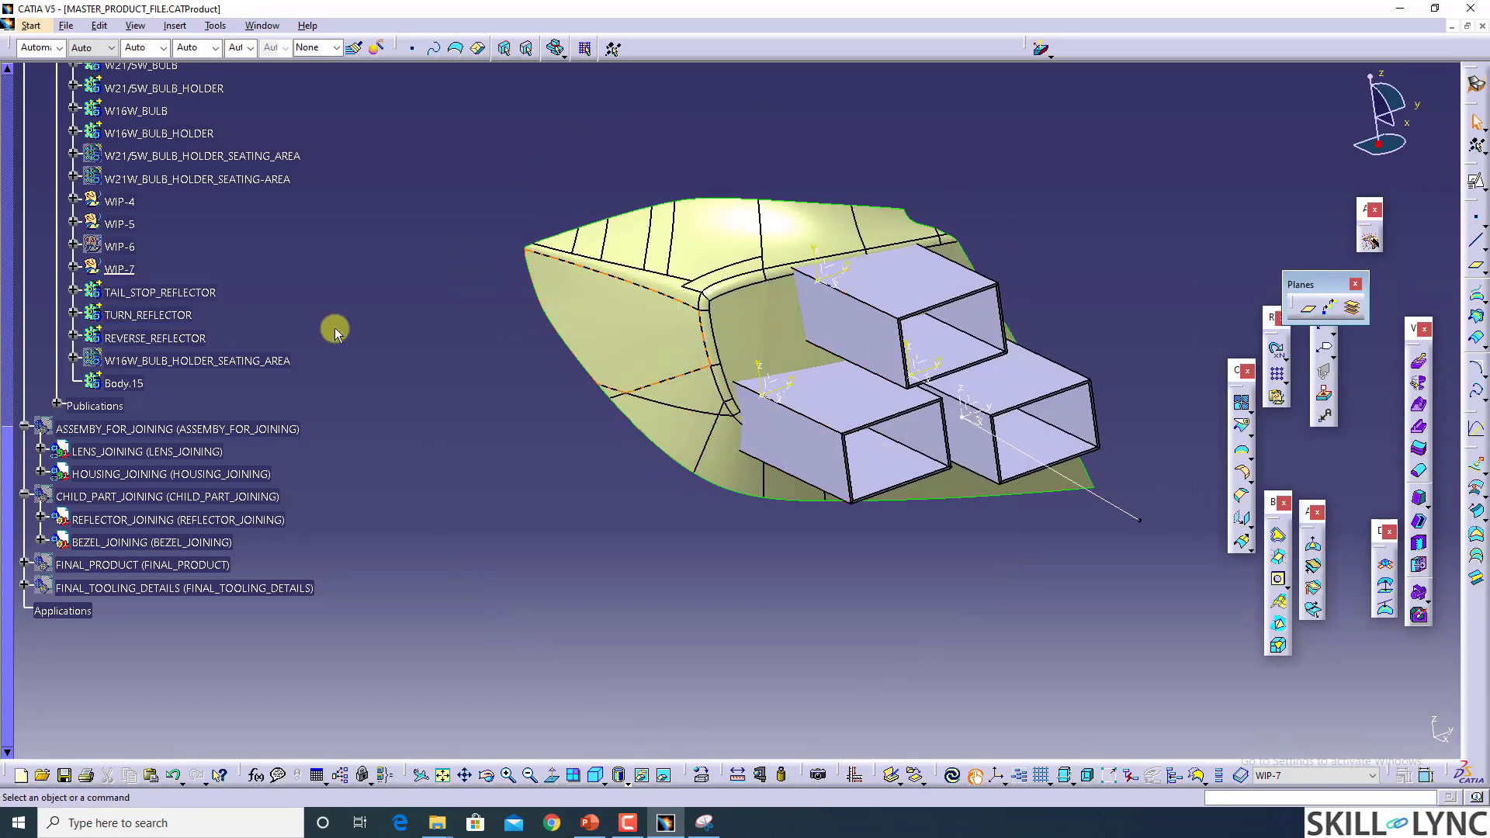
Step: Insert a new body directly after TAIL_STOP_REFLECTOR in the REFLECTOR_B_SURFACE part
right_click(191, 302)
left_click(232, 403)
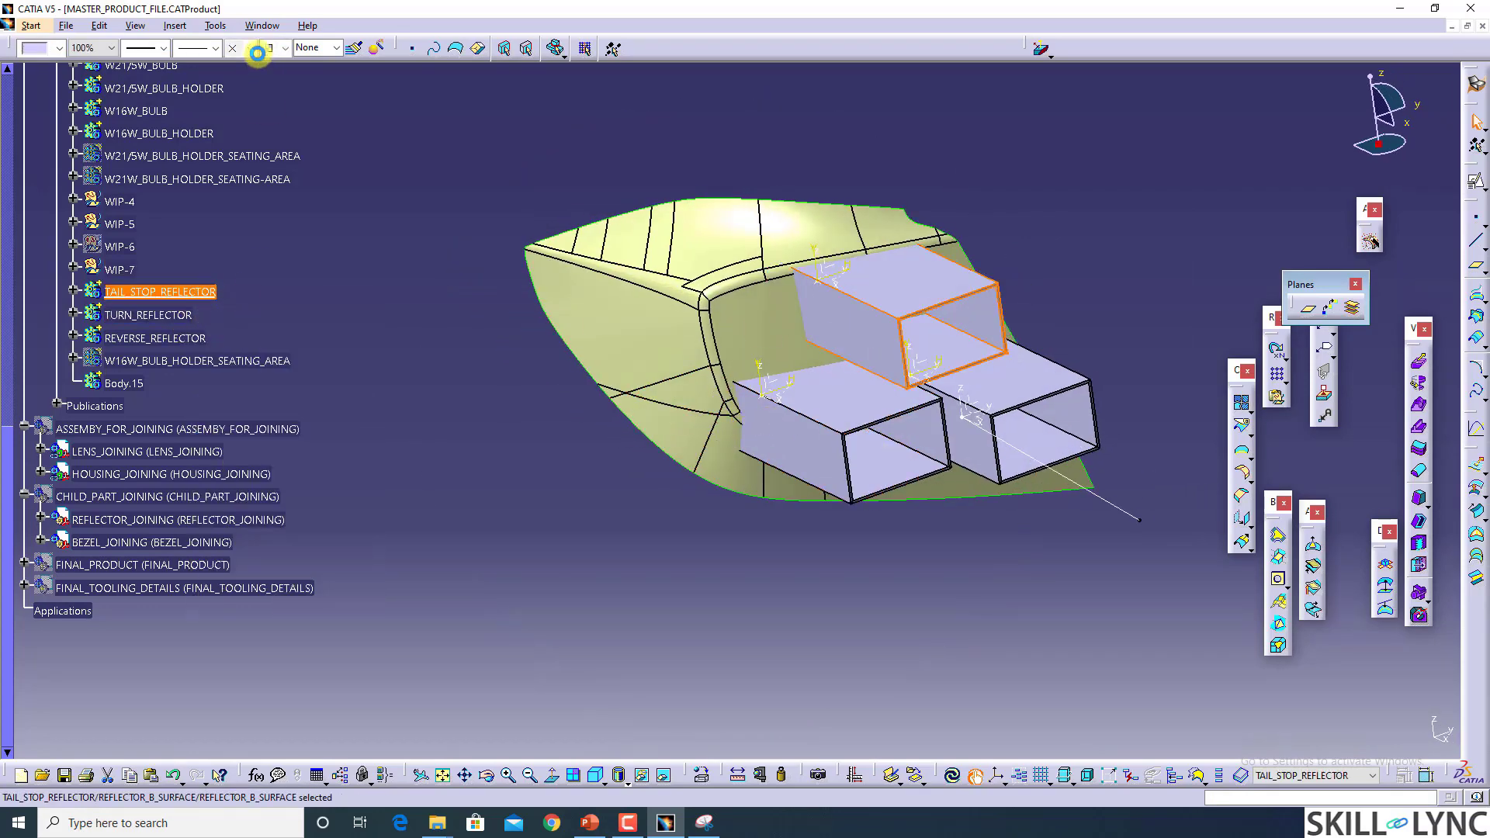
left_click(174, 25)
left_click(187, 62)
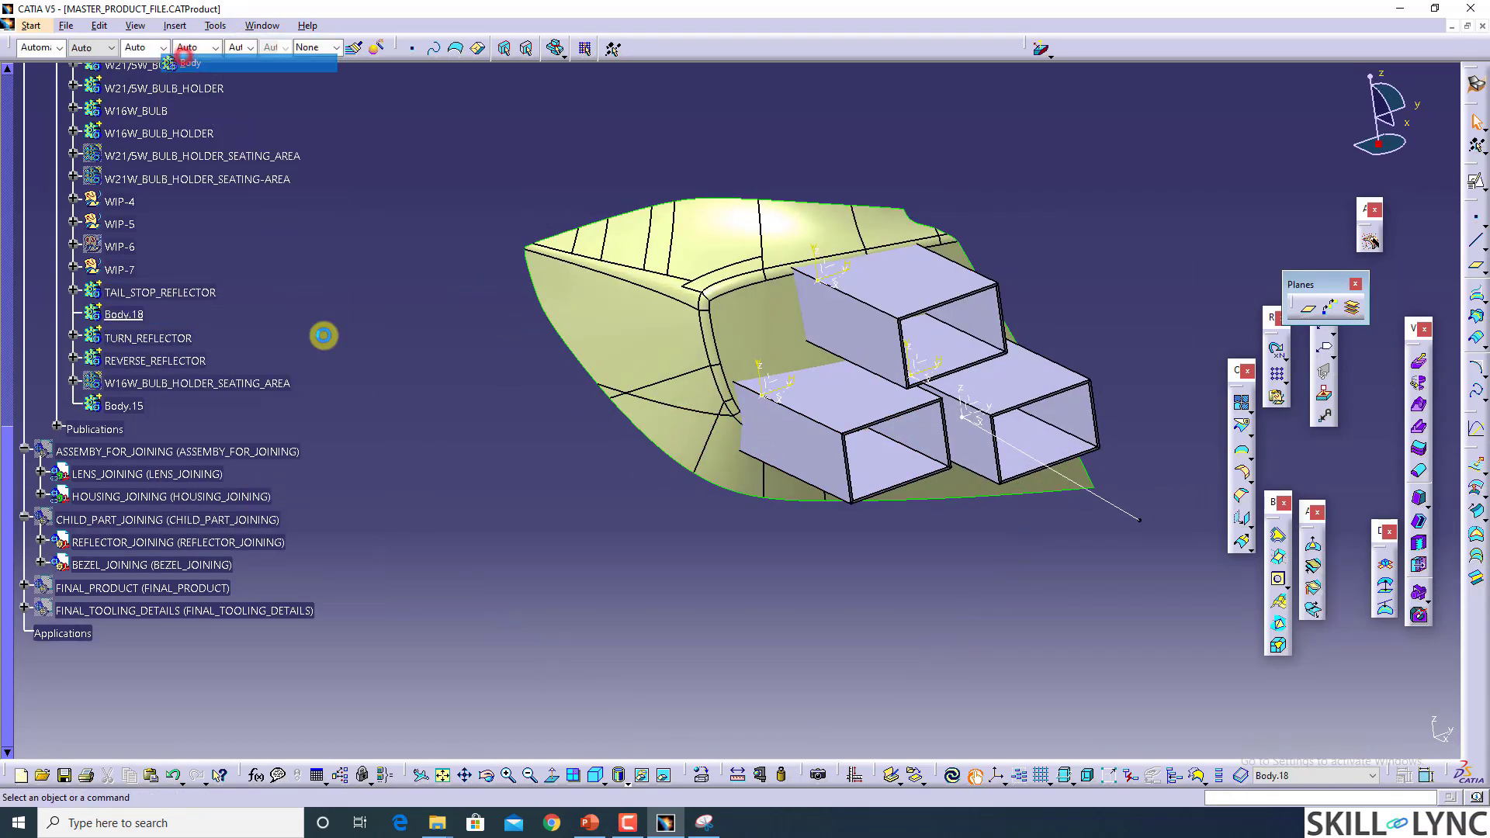
Step: Thicken the WIP-7 offset surface by 2 mm in the new body and hide the offset surface
left_click(1410, 443)
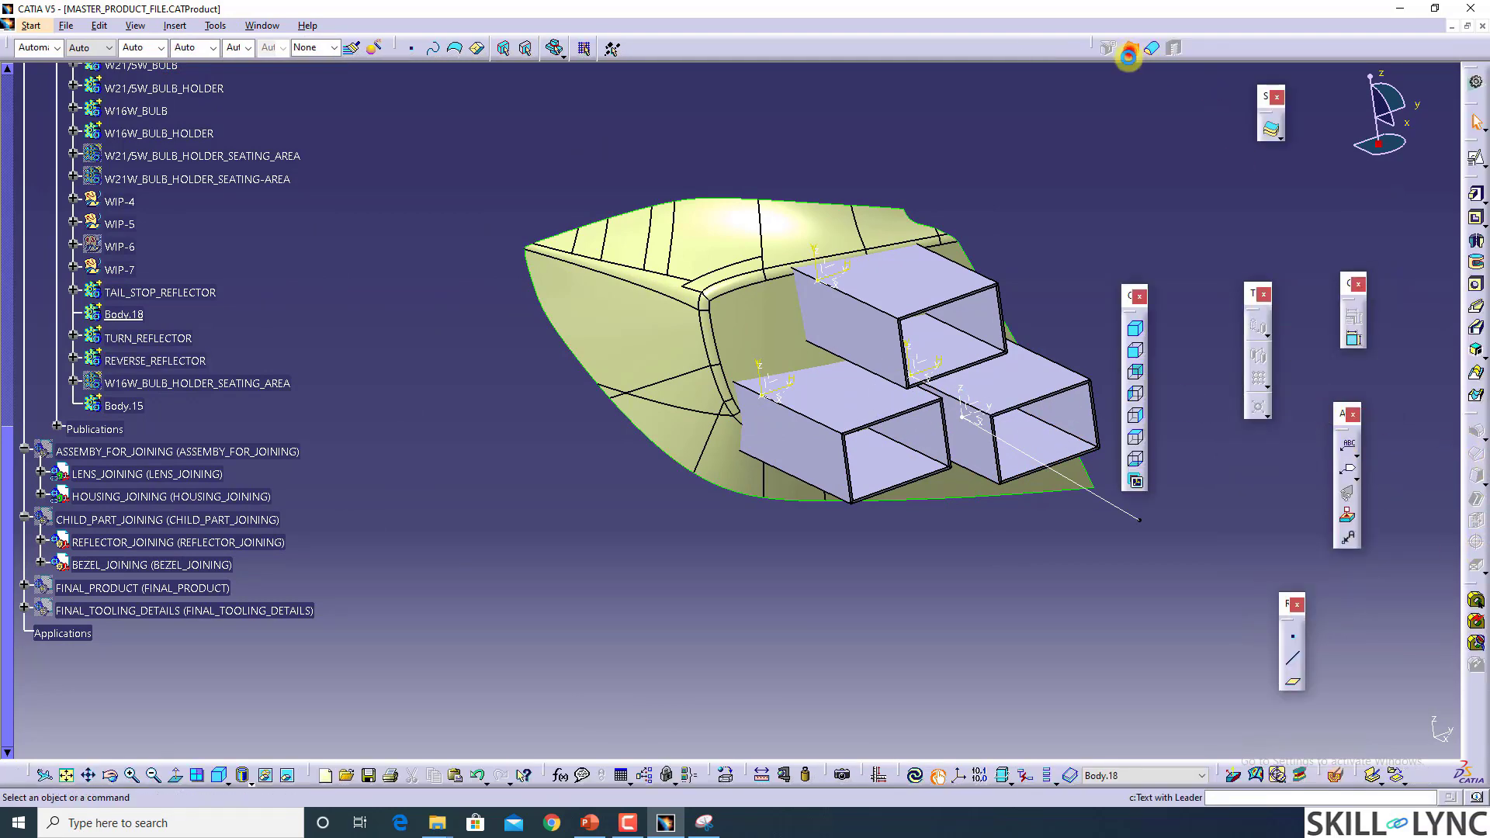
left_click(1011, 201)
key("Return")
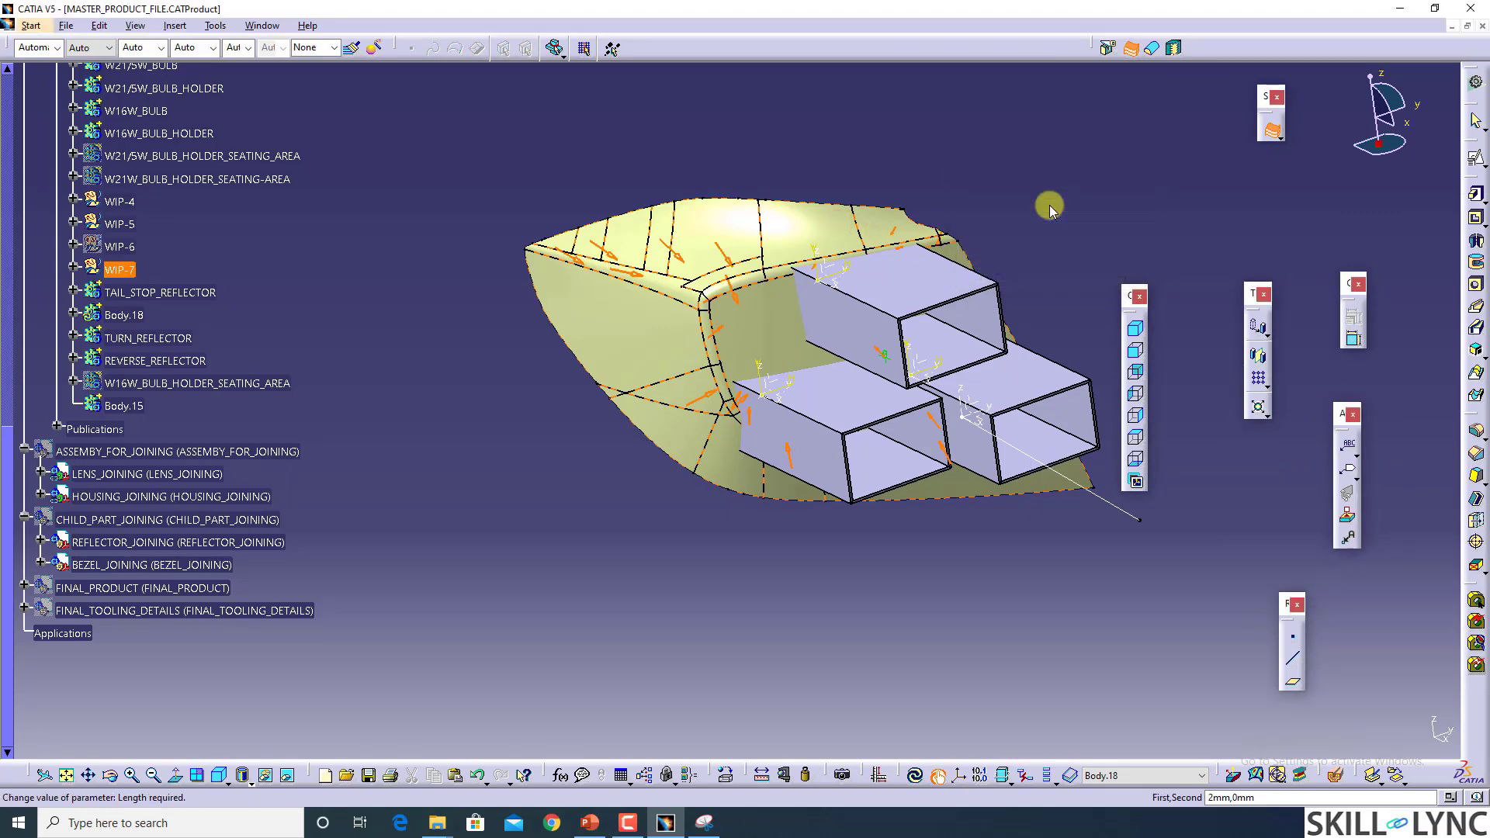
double_click(123, 272)
right_click(144, 292)
left_click(187, 339)
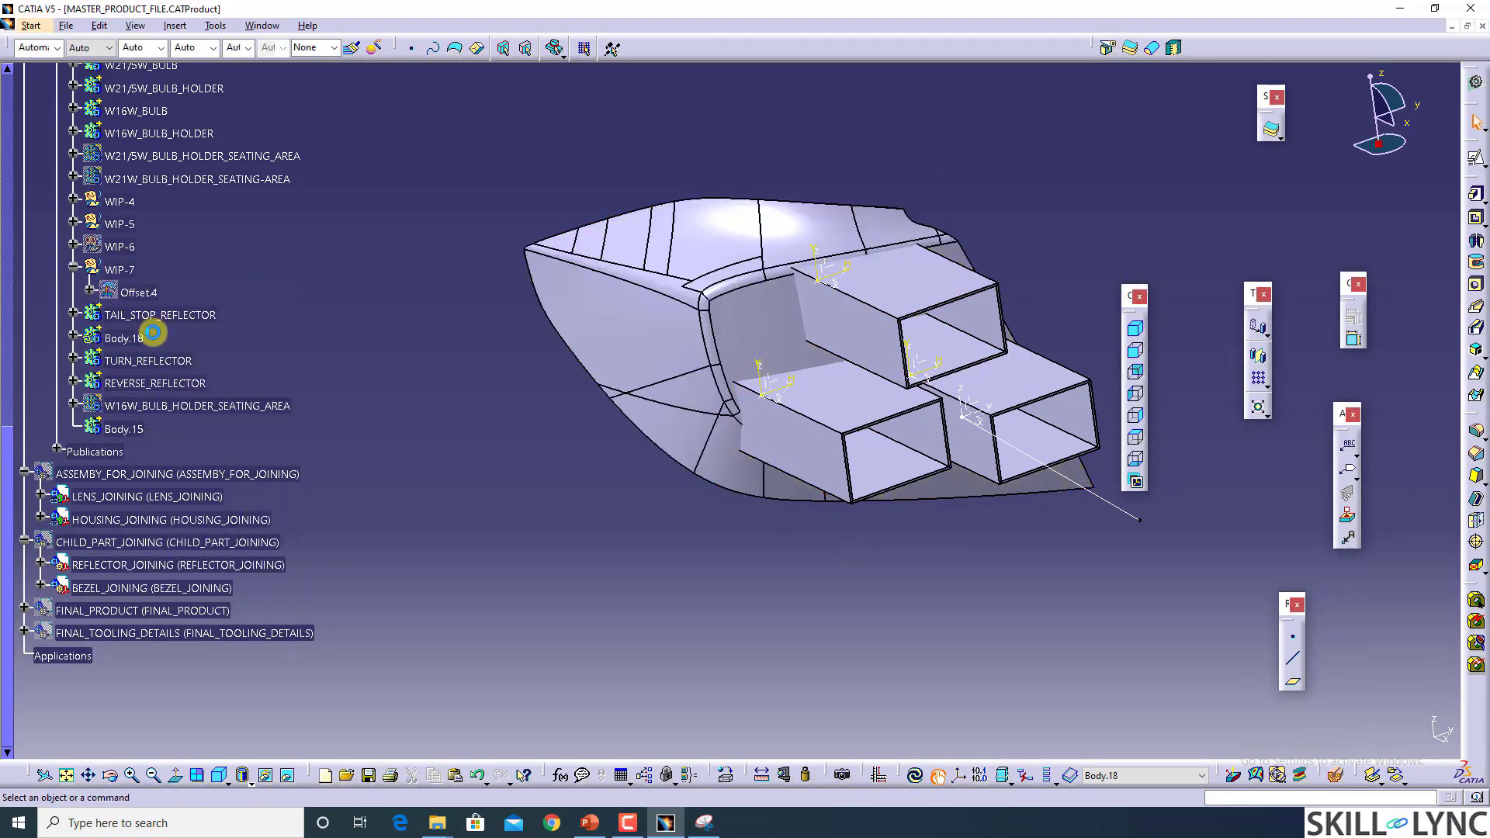
Step: Copy Body.18 and paste it twice into the REFLECTOR_B_SURFACE part
right_click(123, 339)
left_click(123, 339)
right_click(126, 341)
right_click(125, 337)
left_click(124, 337)
scroll(133, 355, "up", 10)
right_click(147, 334)
left_click(144, 333)
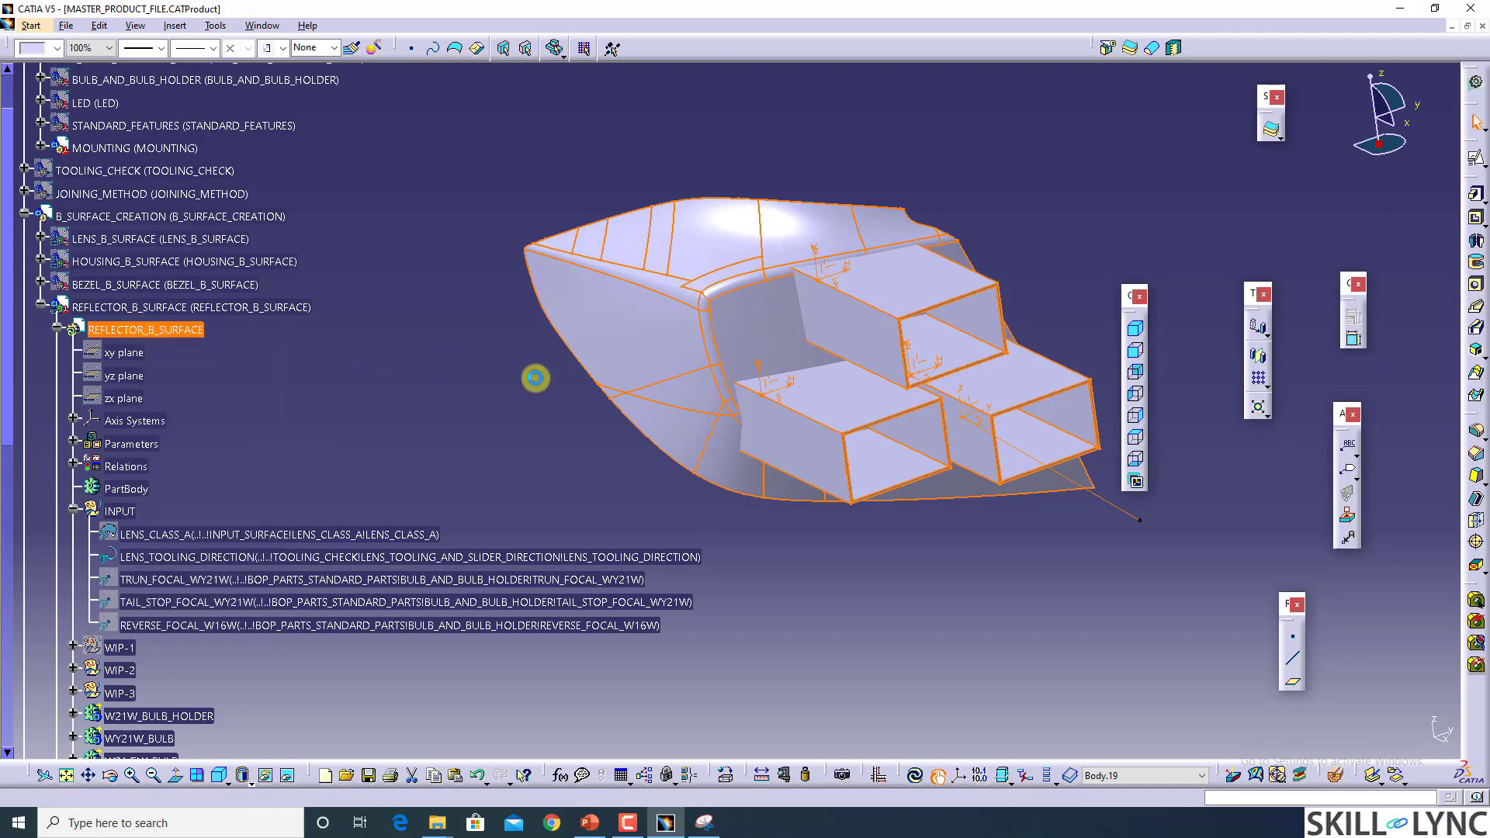
left_click(536, 377)
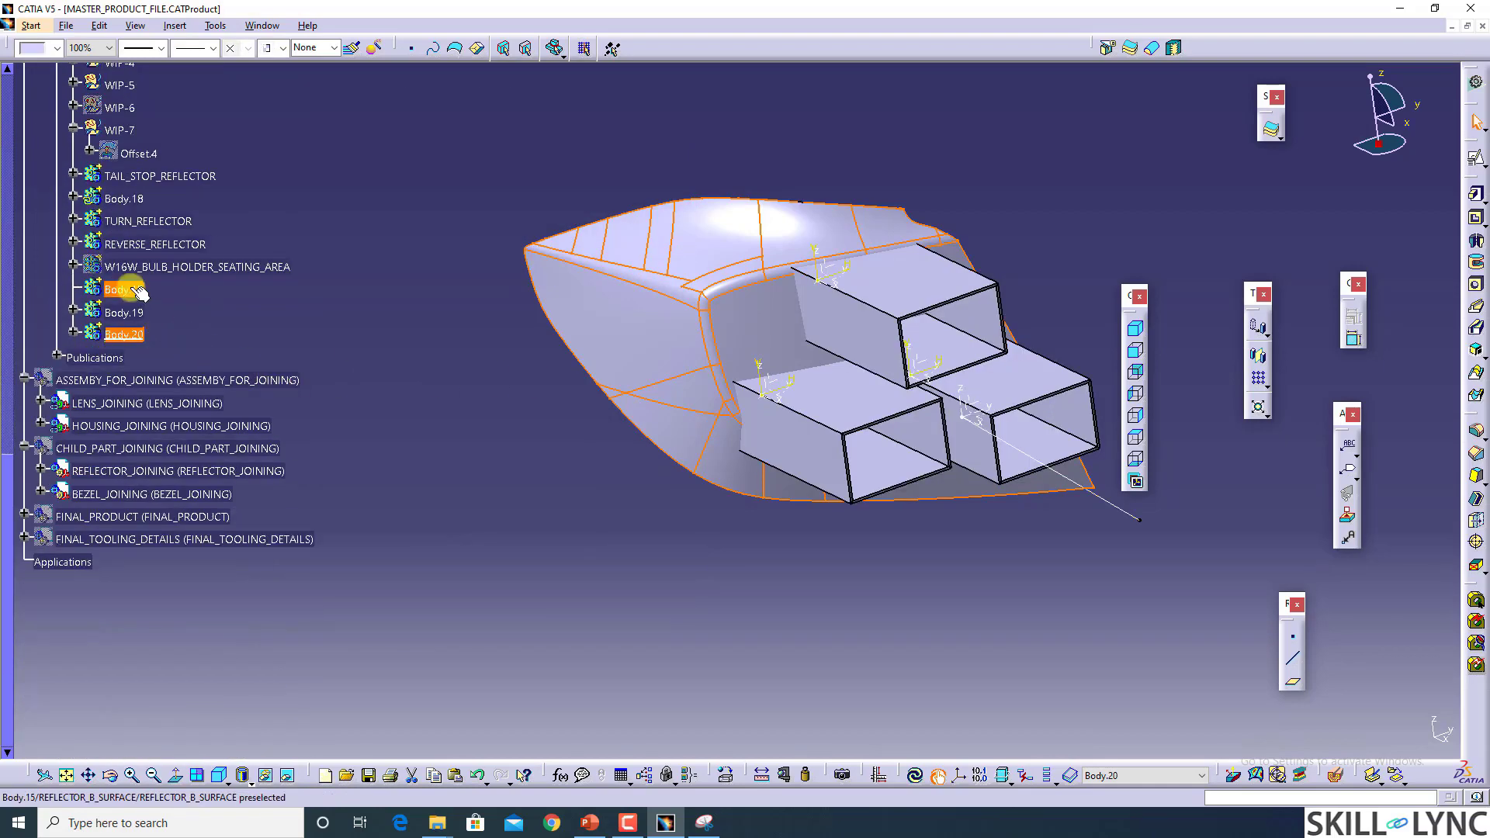
Step: Define Body.18 as the work object
middle_click_drag(848, 422, 732, 314)
right_click(179, 170)
key("d")
right_click(118, 198)
left_click(170, 277)
left_click(187, 176)
right_click(194, 181)
mouse_move(334, 488)
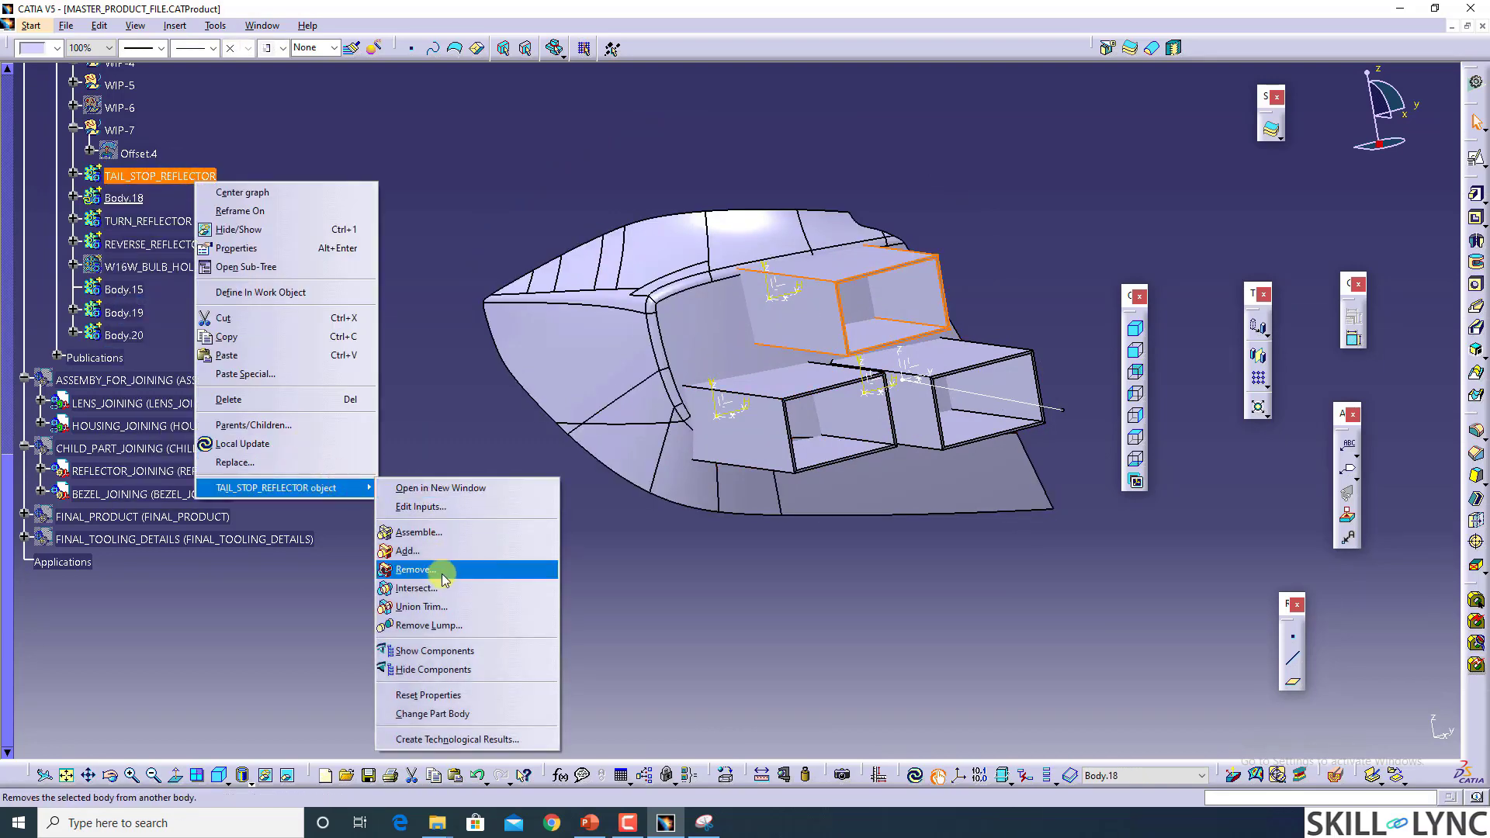
left_click(454, 607)
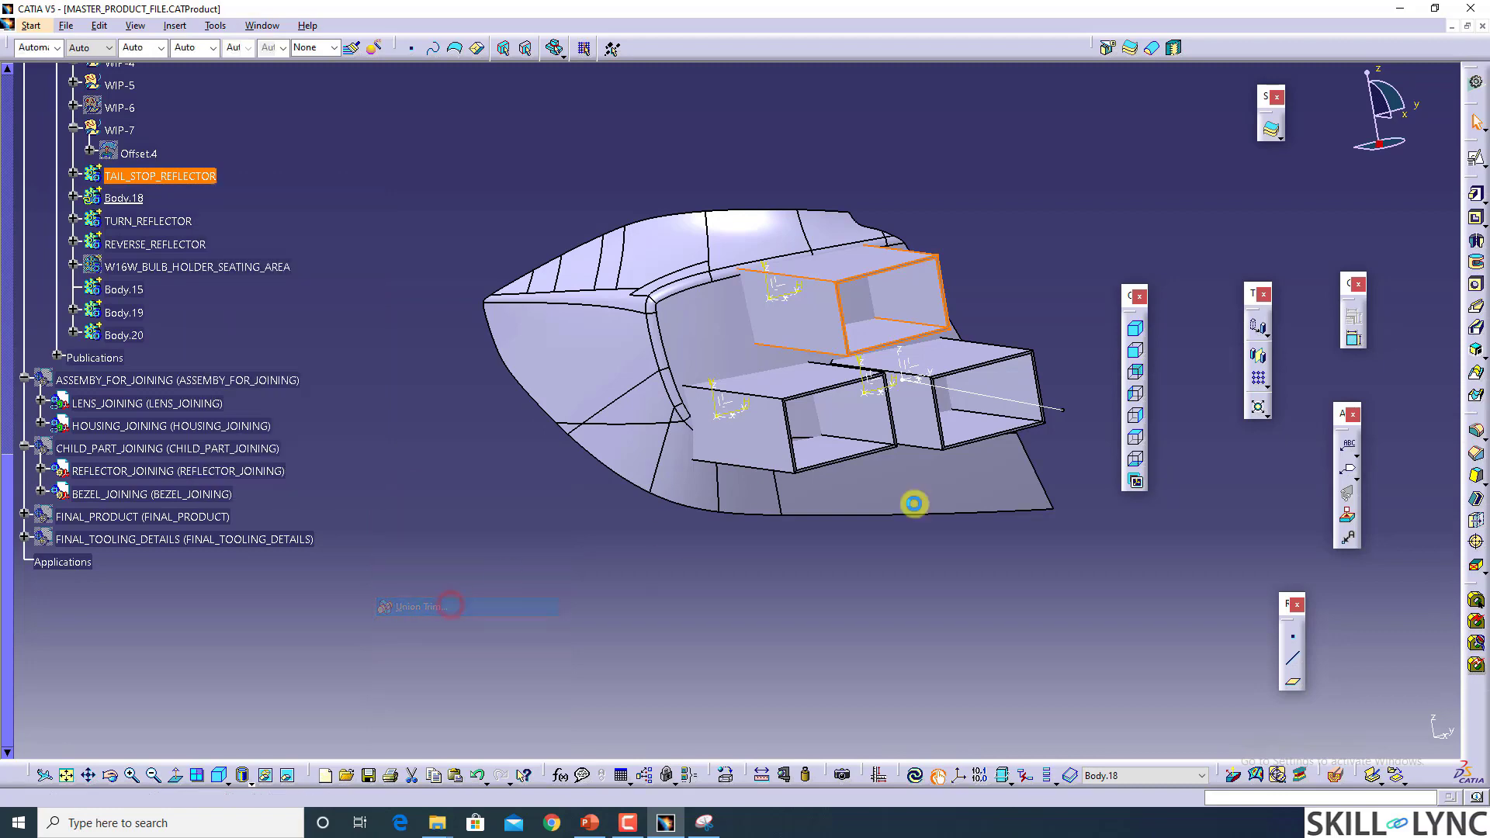
left_click(1011, 309)
left_click(846, 295)
left_click(846, 439)
key("Escape")
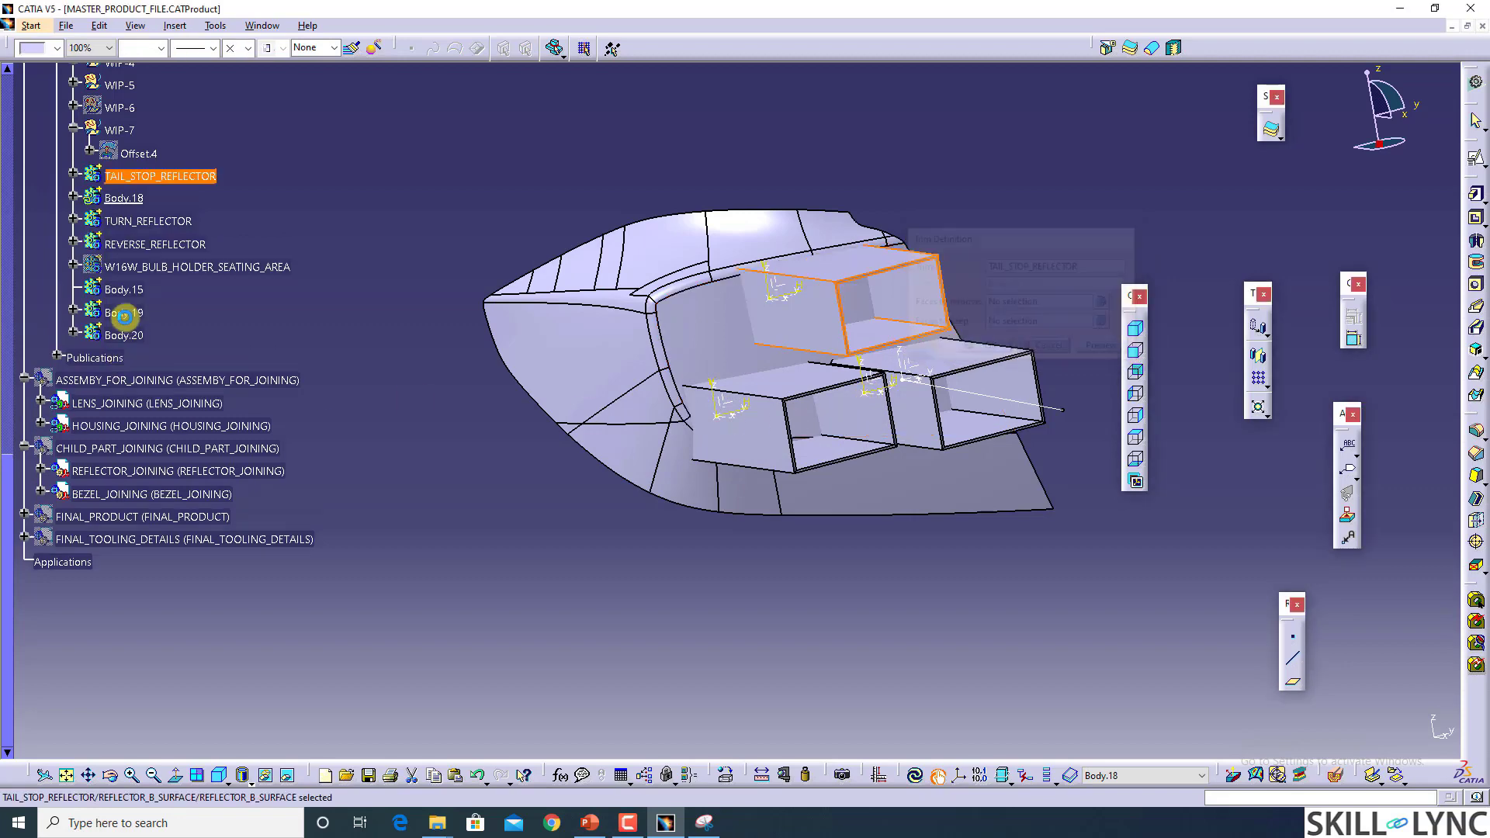
Step: Hide the two copied bodies, Body.19 and Body.20
right_click(126, 314)
key("h")
right_click(129, 332)
key("h")
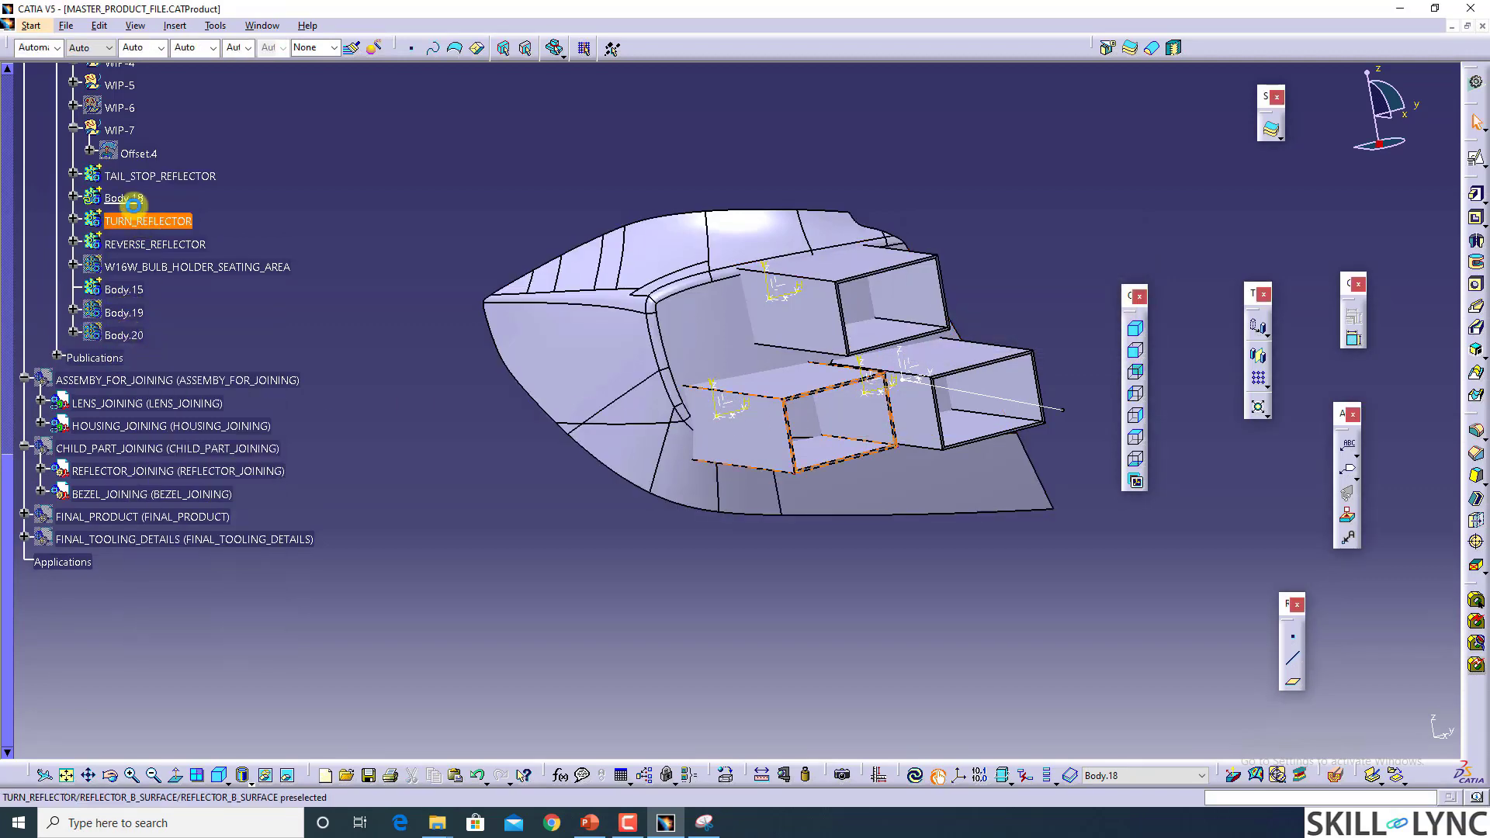
Step: Union Trim TAIL_STOP_REFLECTOR with Body.18, choosing the shell face inside the reflector opening as the face to remove
right_click(166, 178)
left_click(194, 189)
left_click(222, 420)
right_click(201, 424)
mouse_move(349, 725)
left_click(430, 597)
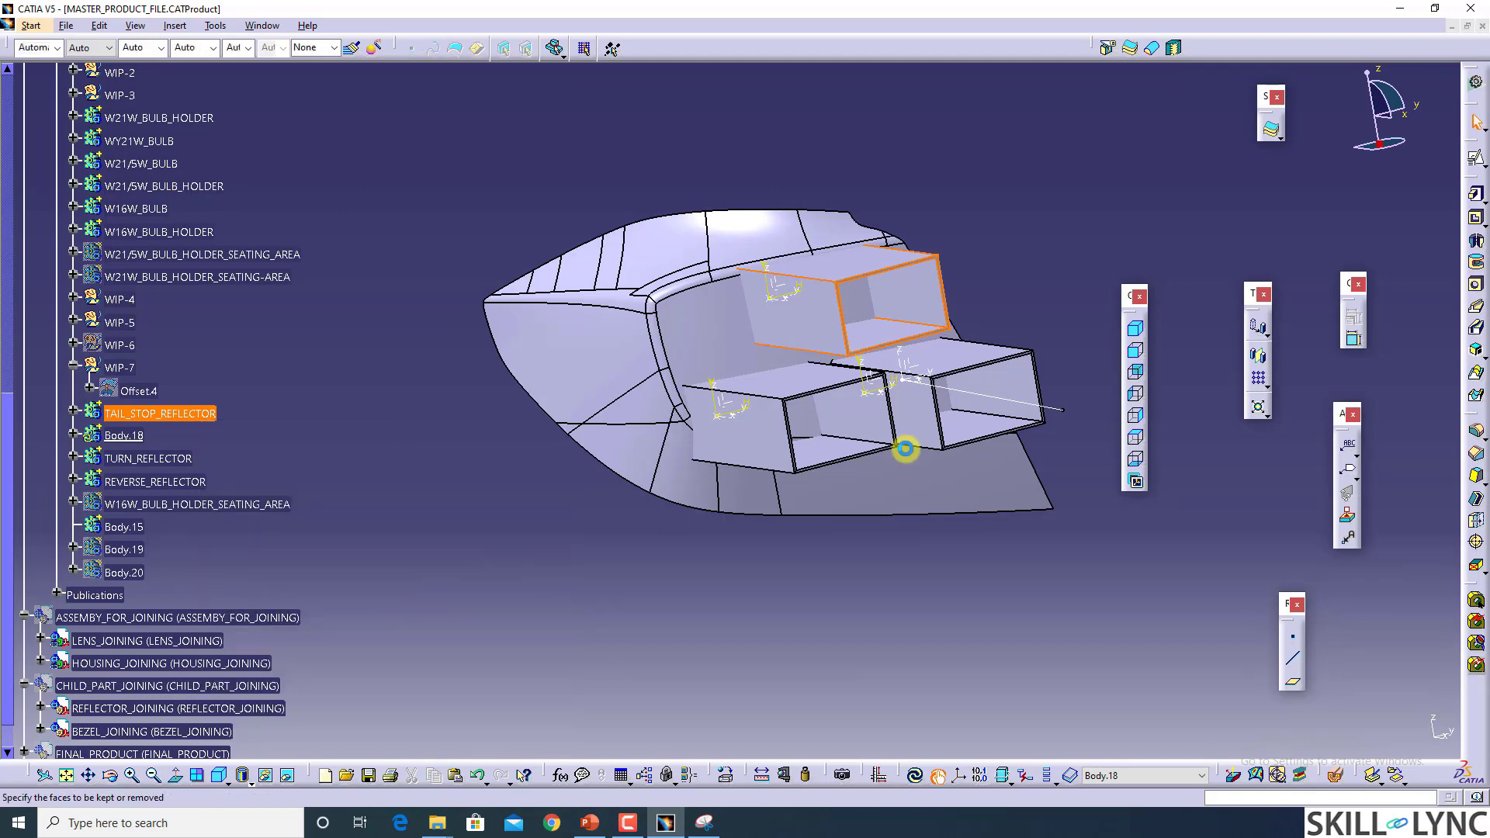
left_click(899, 449)
left_click(1017, 302)
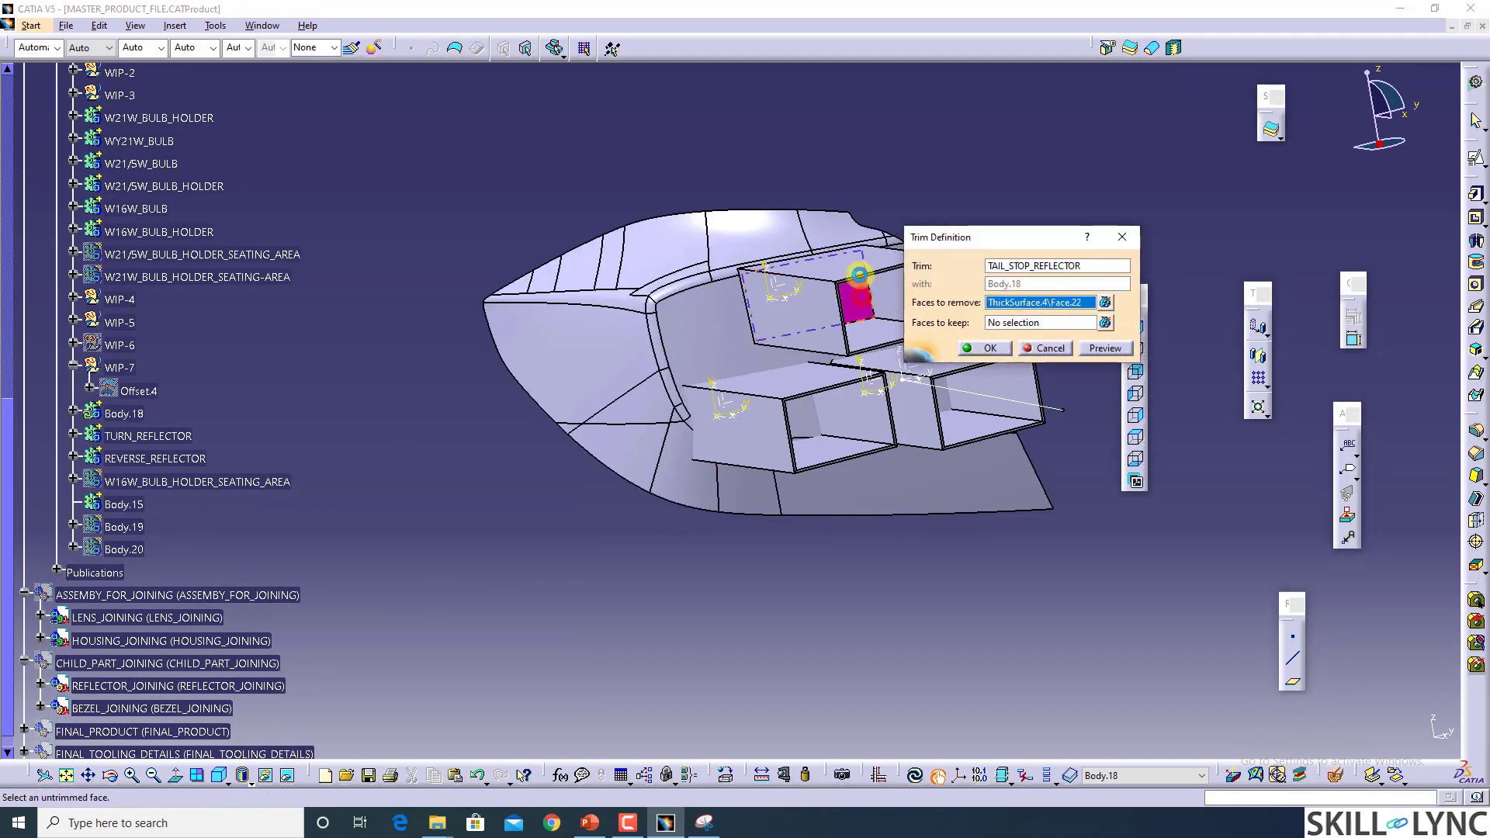
left_click(990, 348)
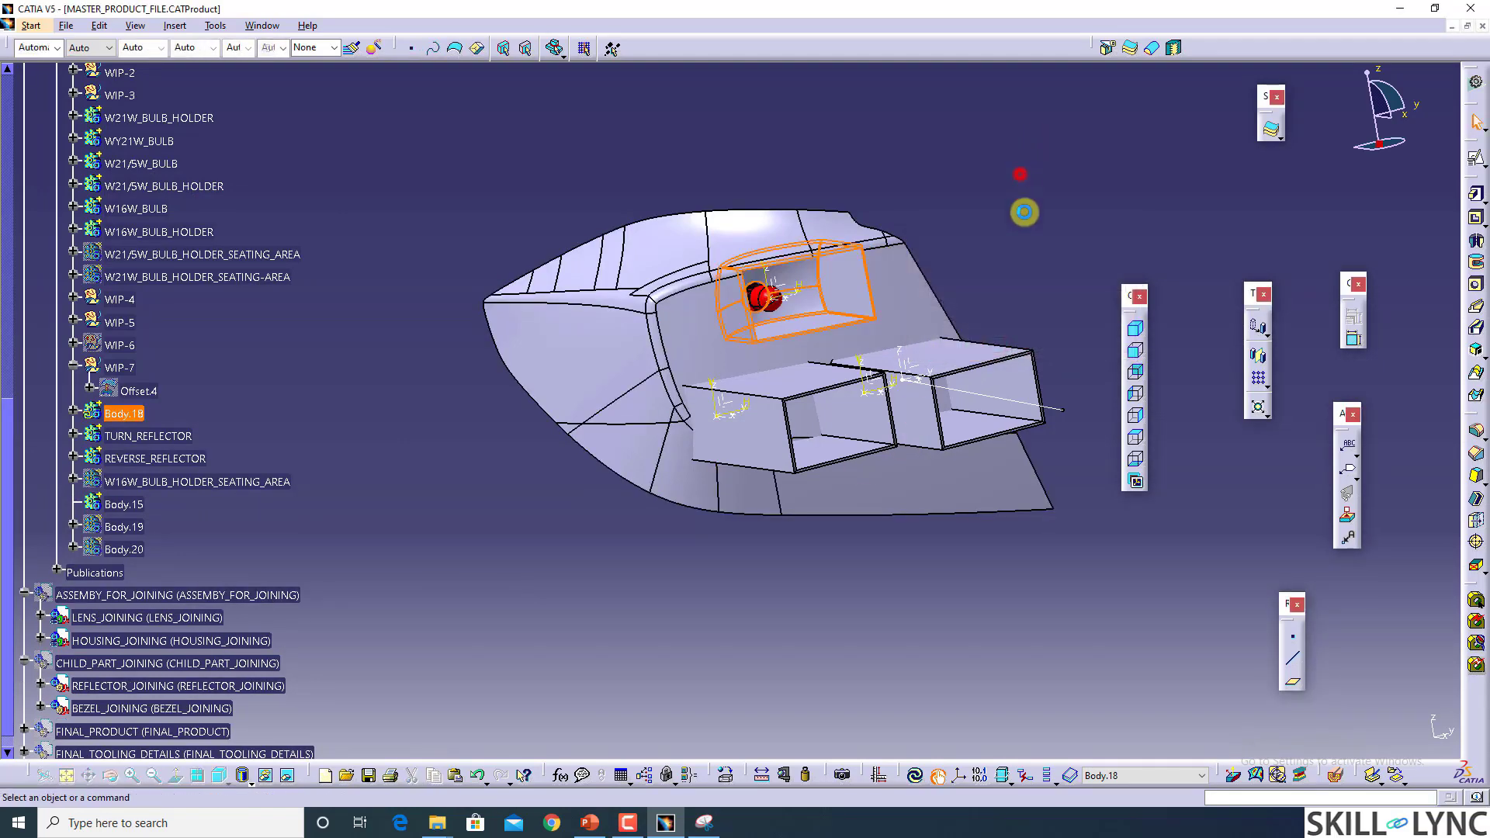
Step: Show Body.19 as the work object and Union Trim TURN_REFLECTOR with it, removing the shell face inside the opening and the reflector's upper face
middle_click_drag(989, 277, 776, 448)
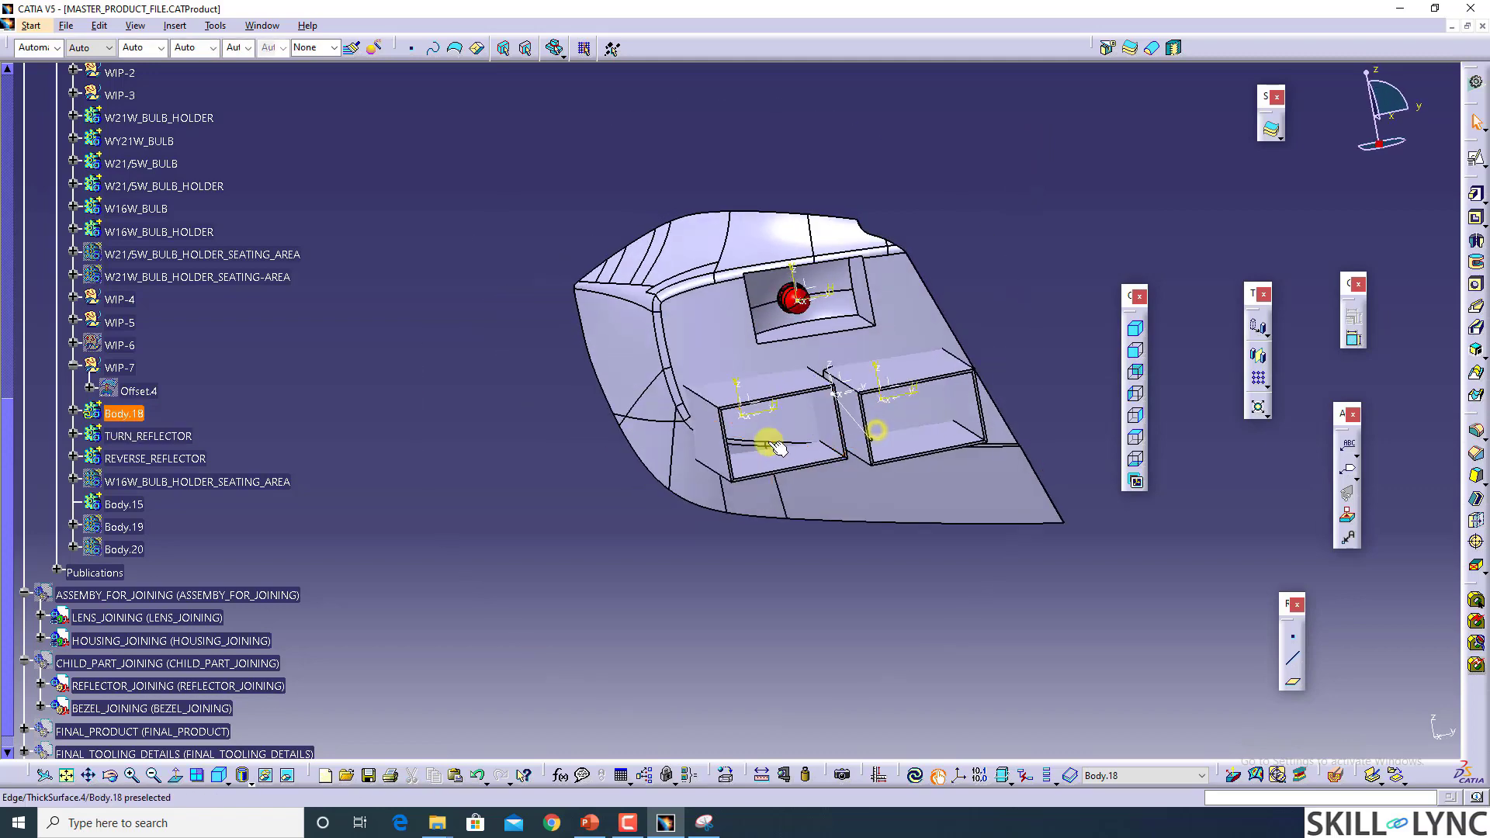
right_click(134, 529)
key("f")
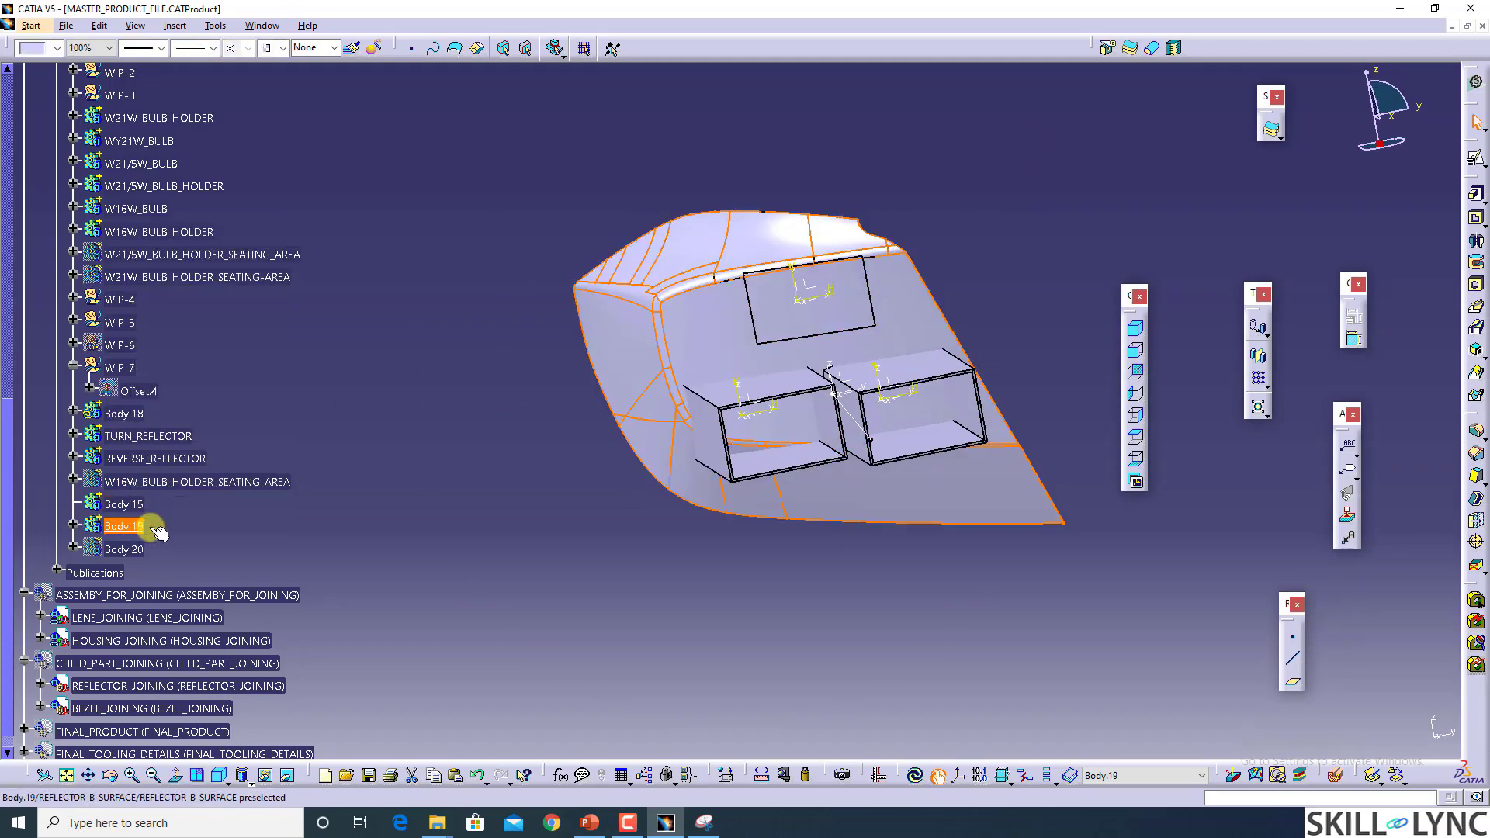
right_click(152, 434)
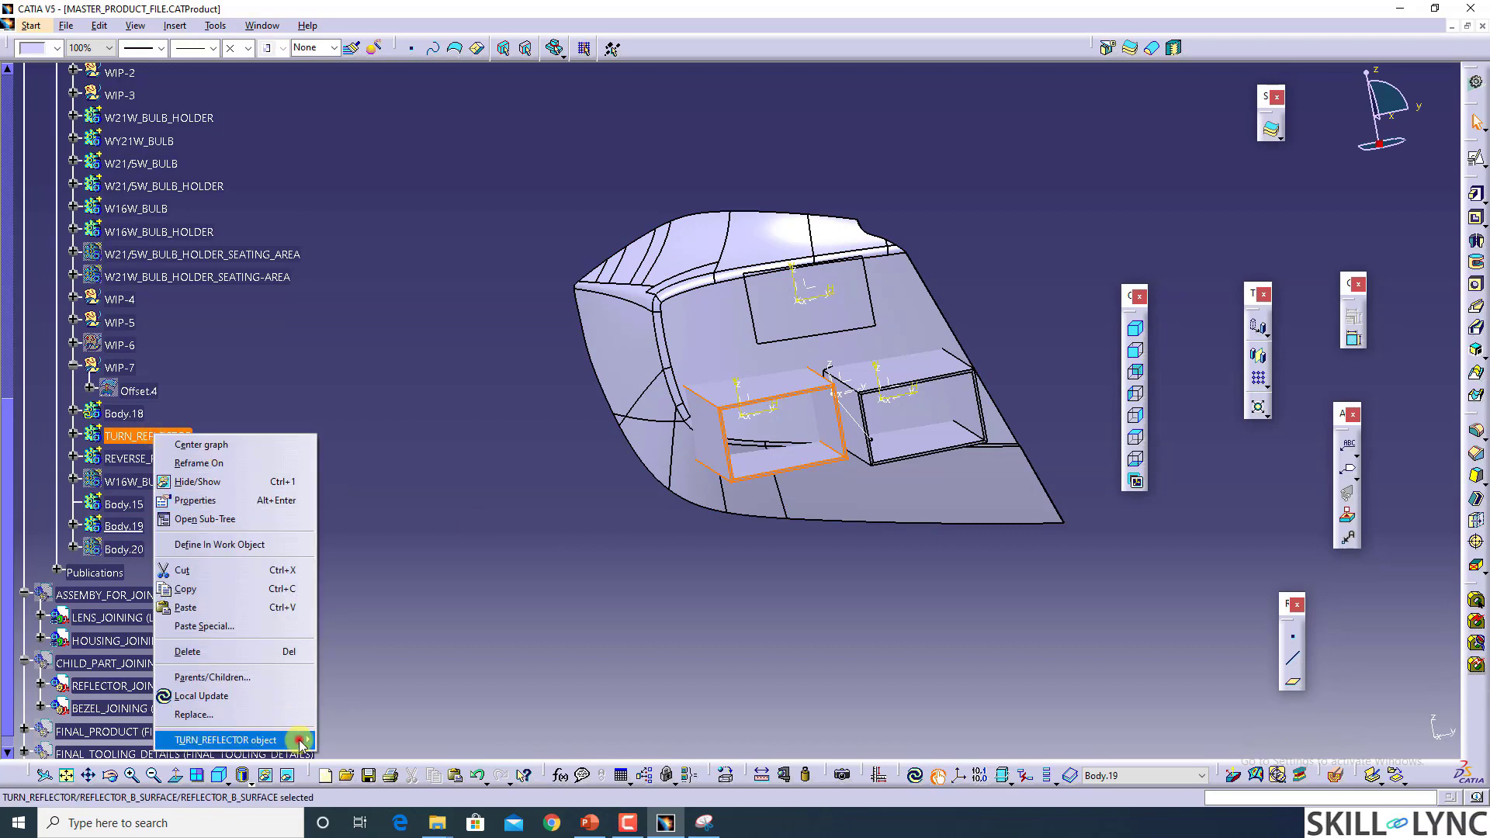
mouse_move(302, 742)
left_click(376, 607)
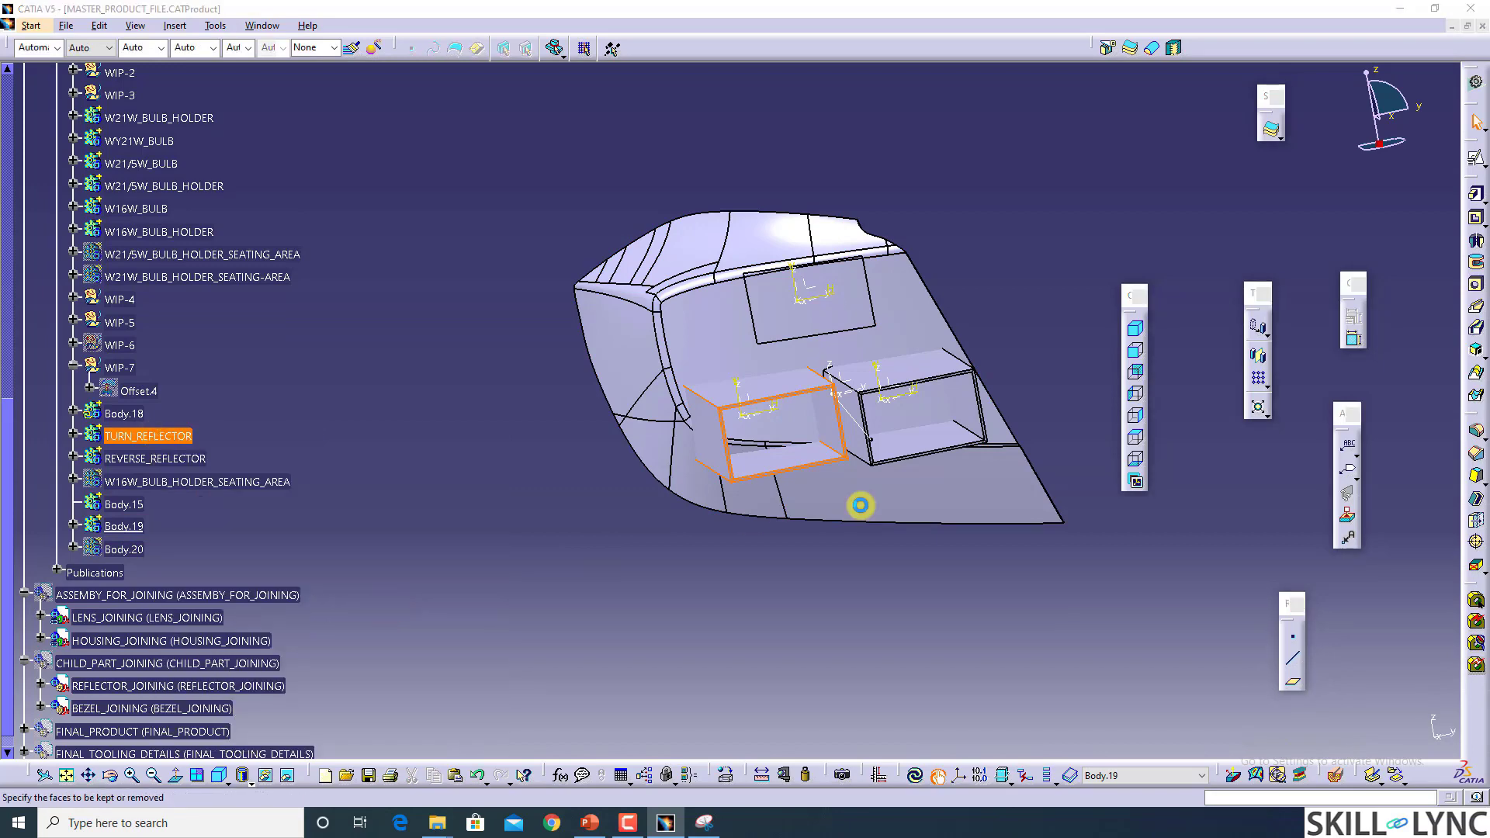
left_click(1007, 310)
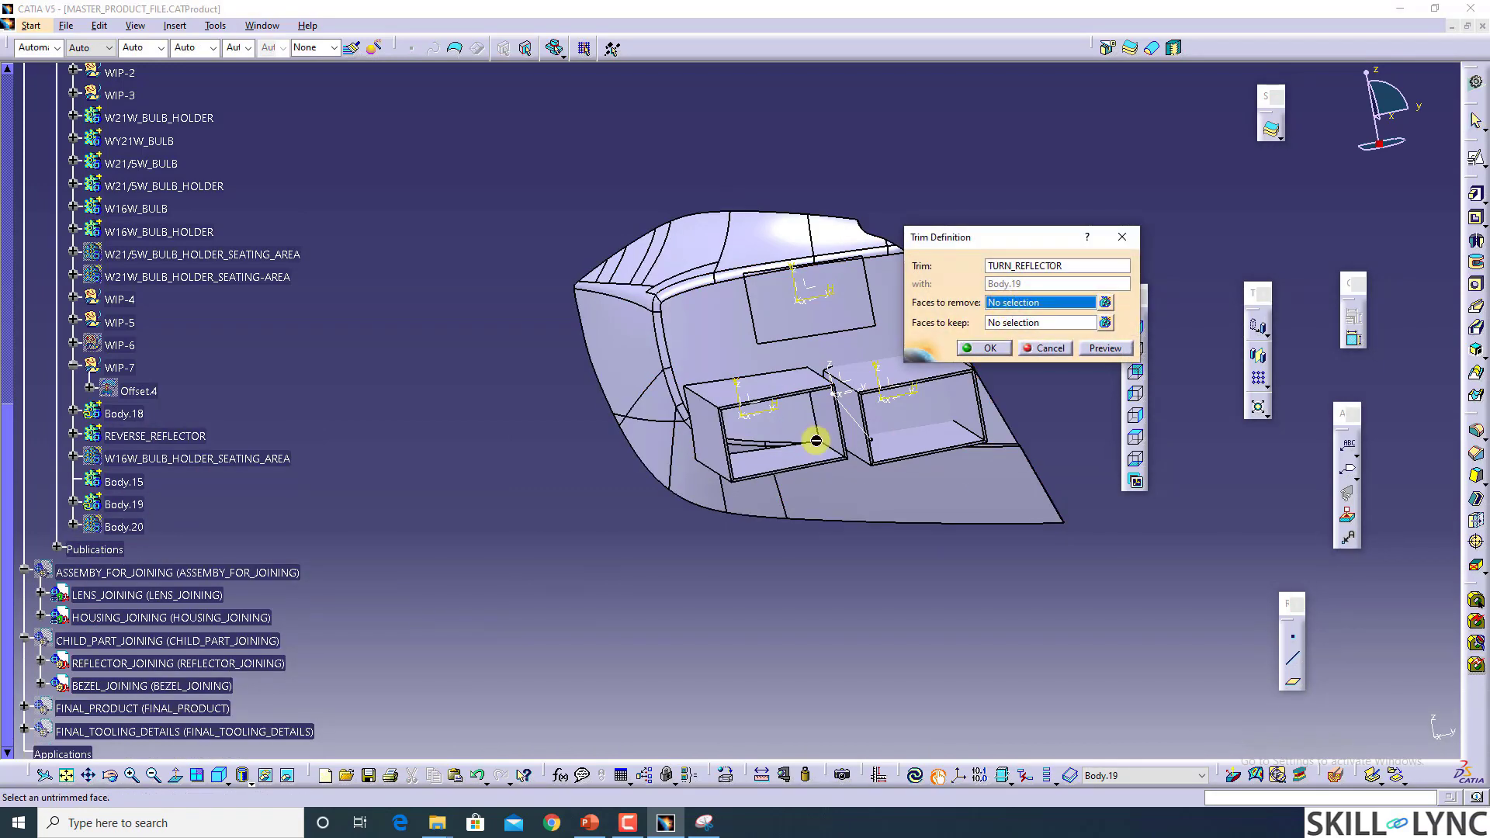
left_click(792, 426)
left_click(799, 382)
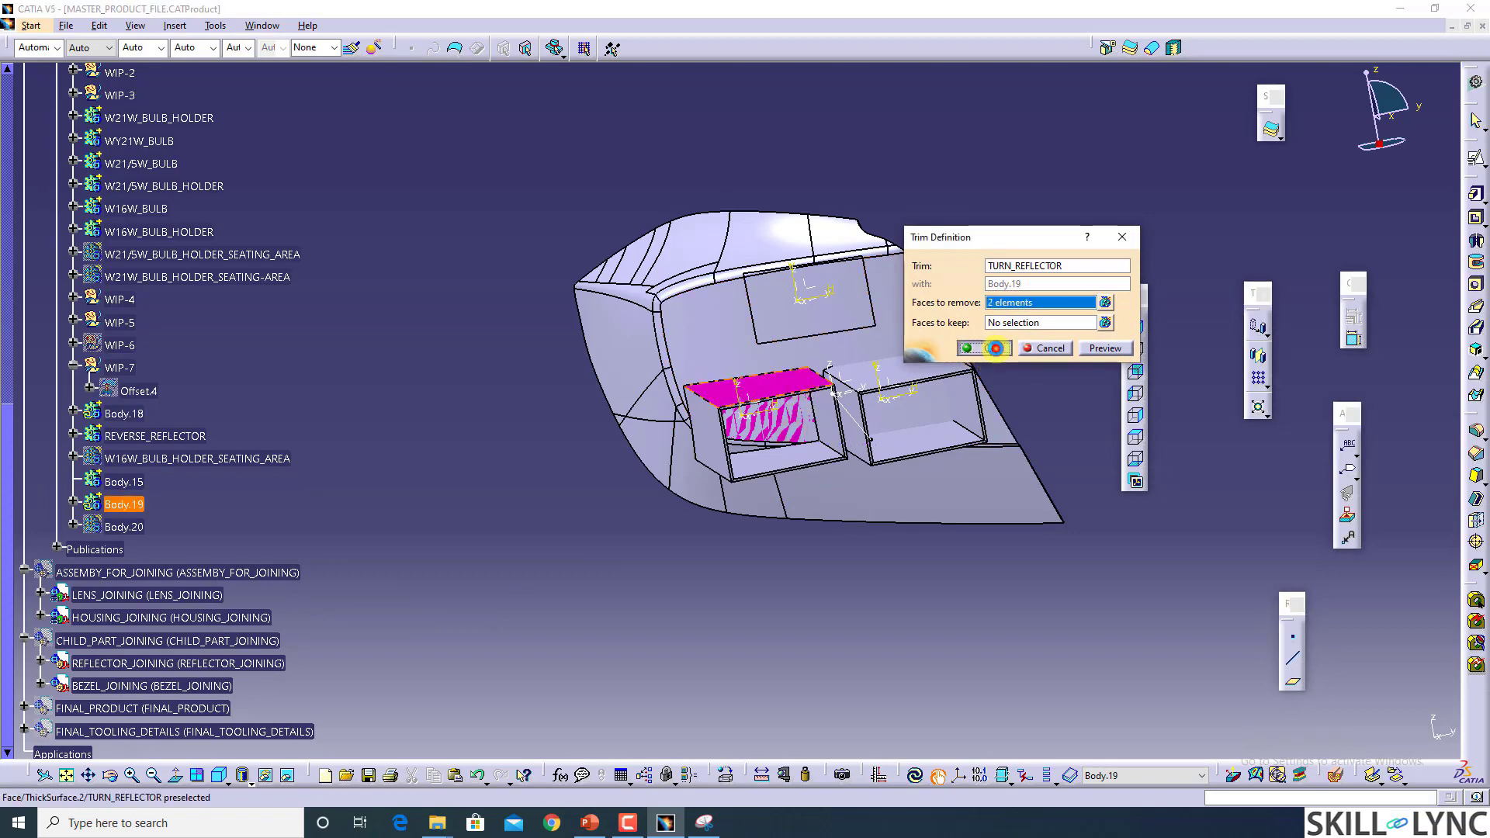
left_click(994, 348)
middle_click_drag(961, 453, 824, 311)
left_click(132, 421)
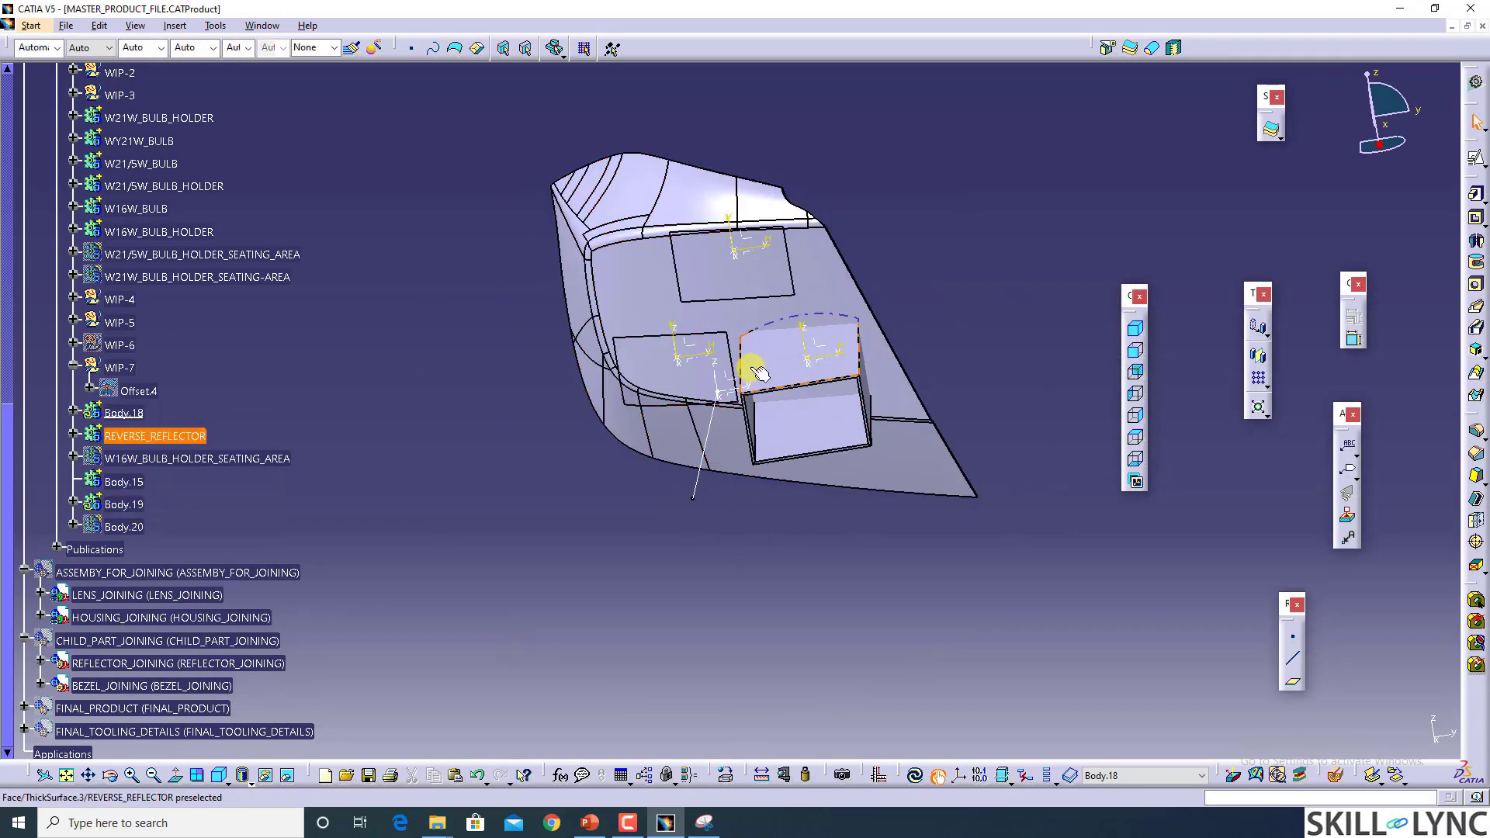
right_click(153, 440)
mouse_move(304, 746)
left_click(420, 612)
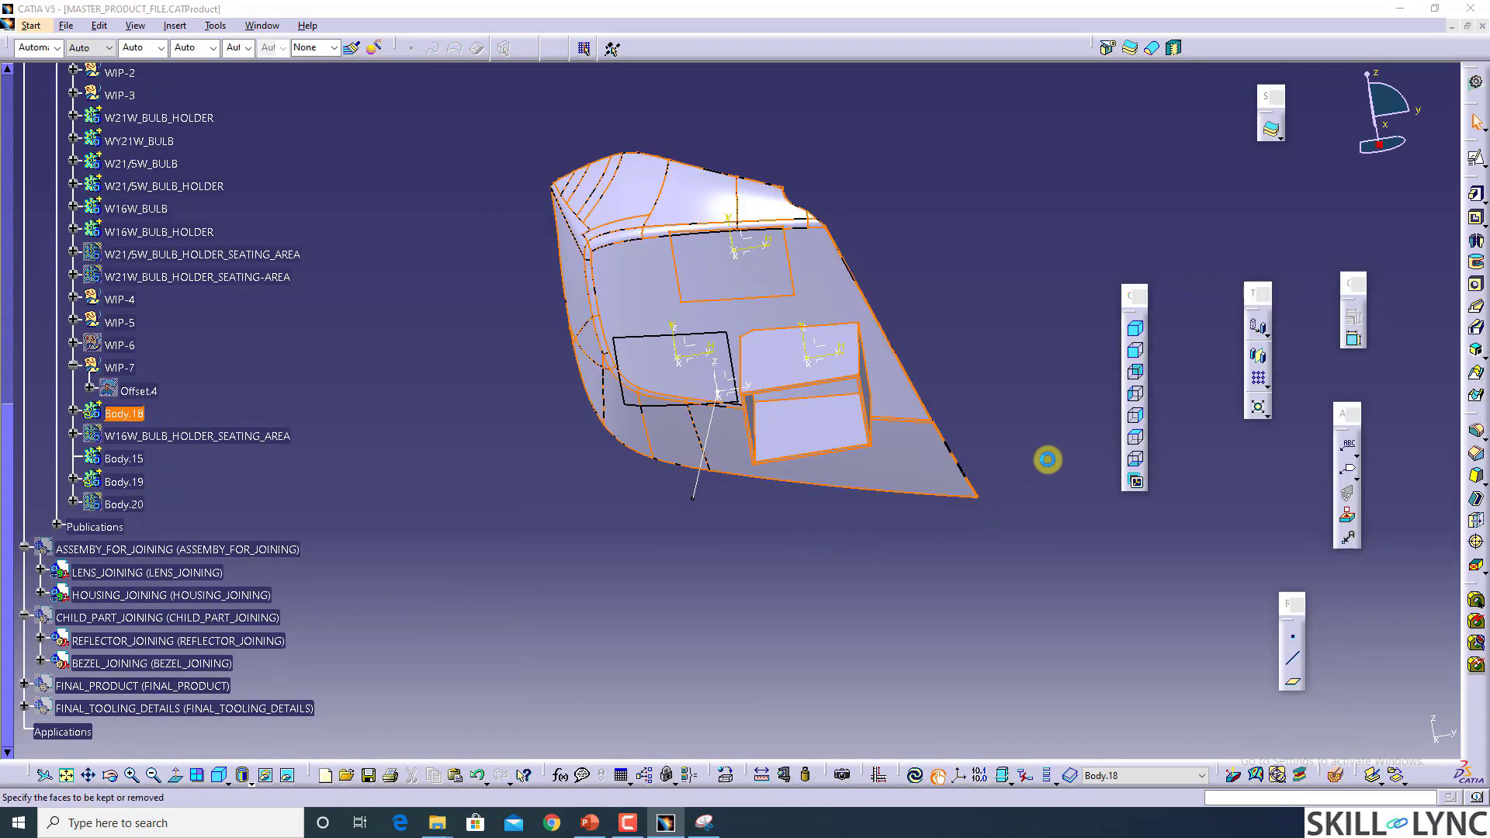
left_click(1027, 305)
middle_click_drag(759, 475, 783, 397)
left_click(825, 359)
key("Escape")
key("Escape")
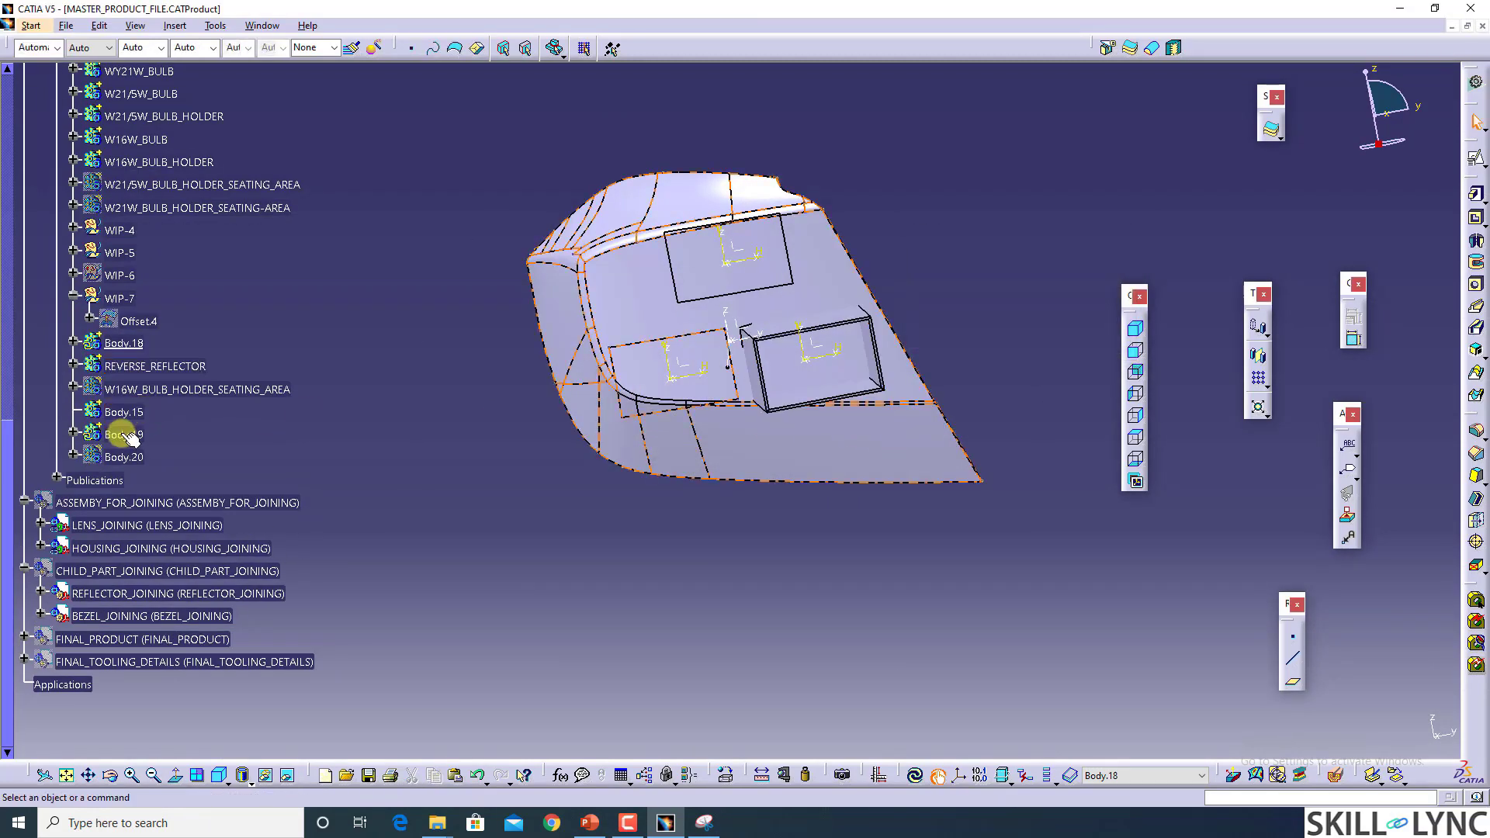
key("Delete")
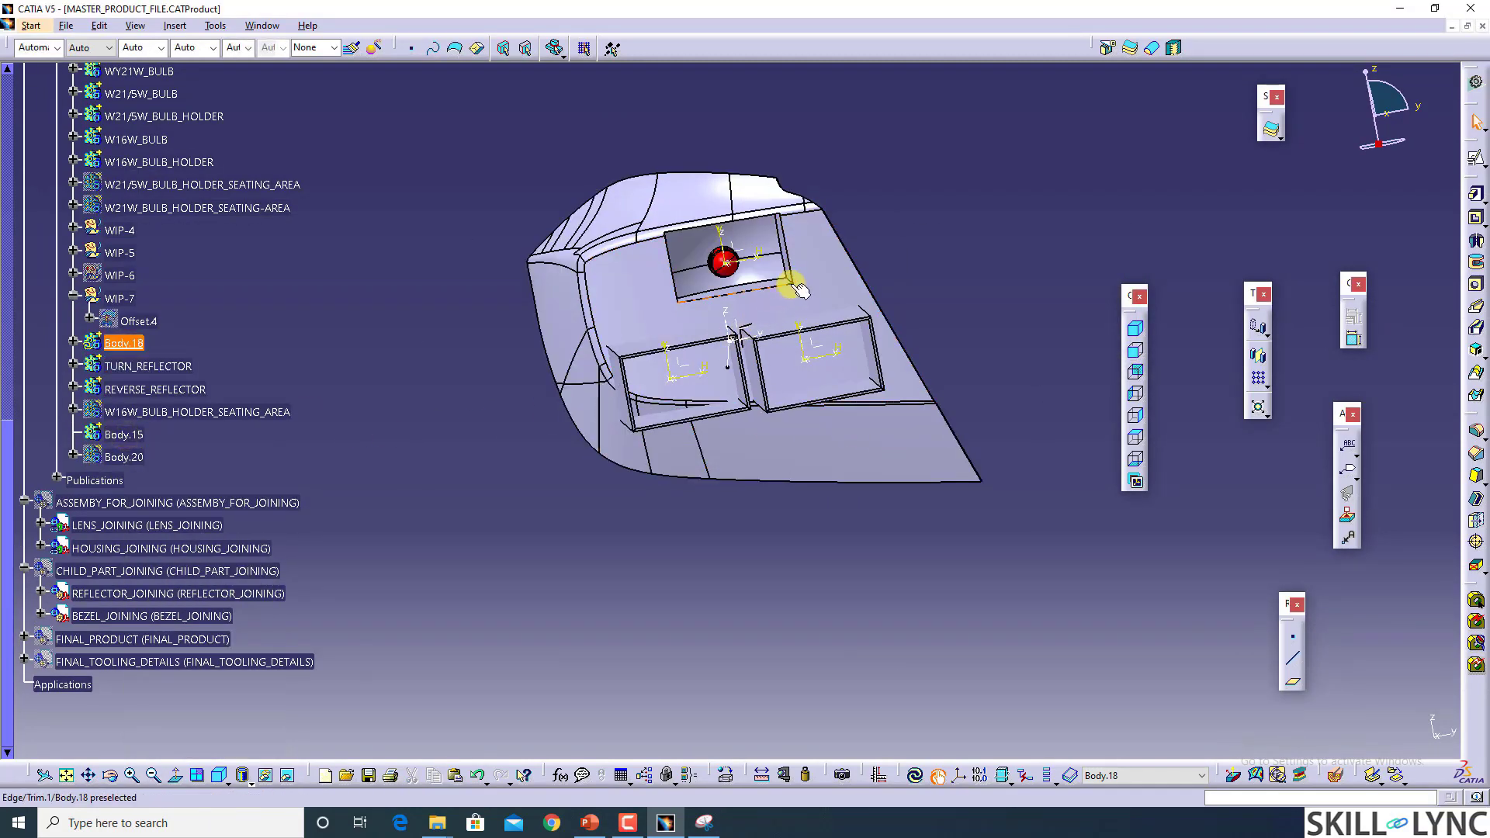
key("ctrl+z")
Step: Expand Body.19 in the tree and hide it so that only Body.18 covers the reflectors
left_click(516, 407)
double_click(122, 435)
right_click(127, 438)
key("Escape")
right_click(124, 437)
key("Escape")
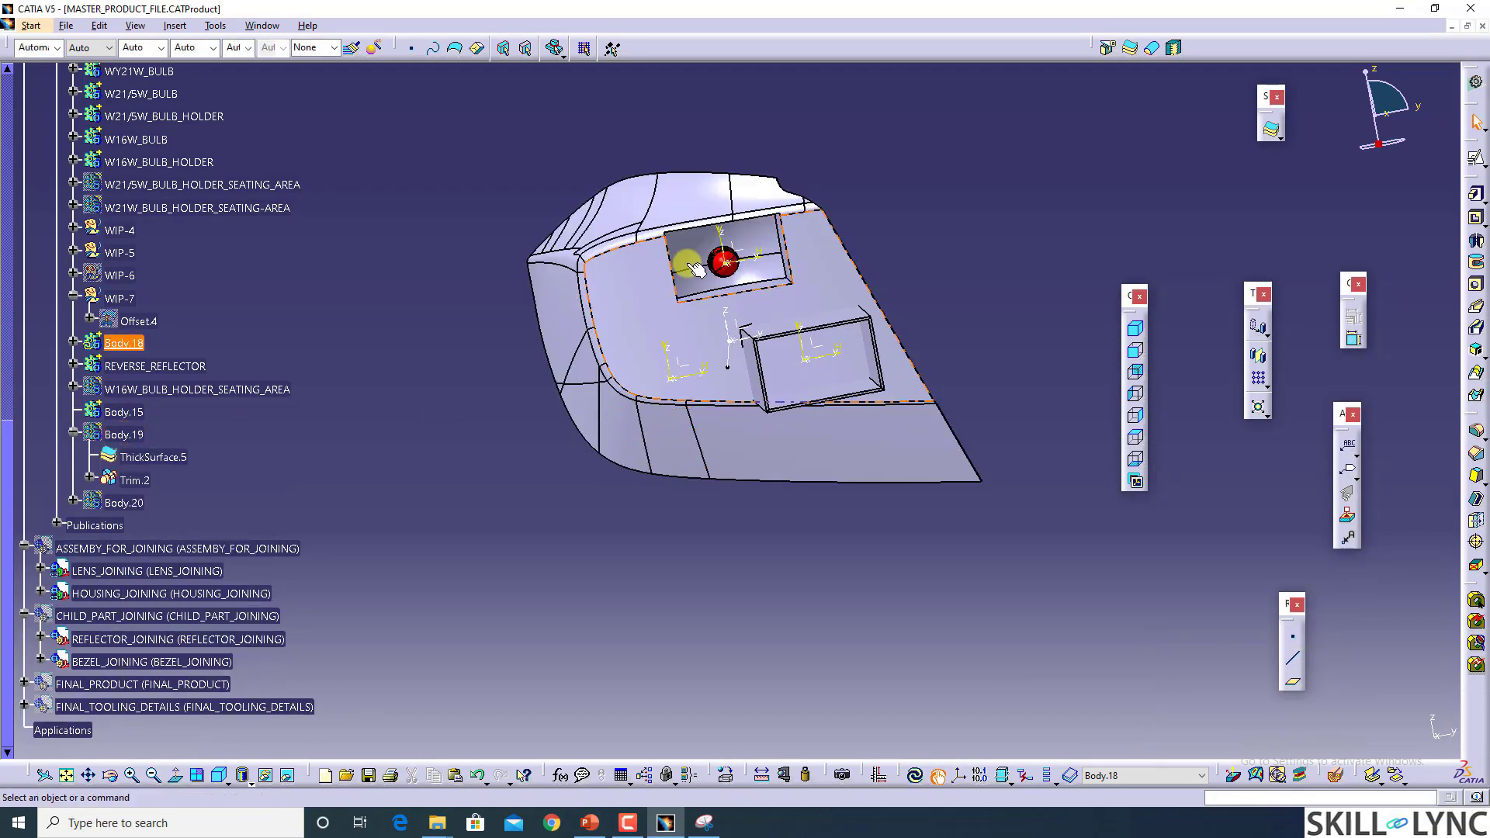
Step: Hide Body.18 and show Body.20 as the work object
right_click(127, 340)
key("h")
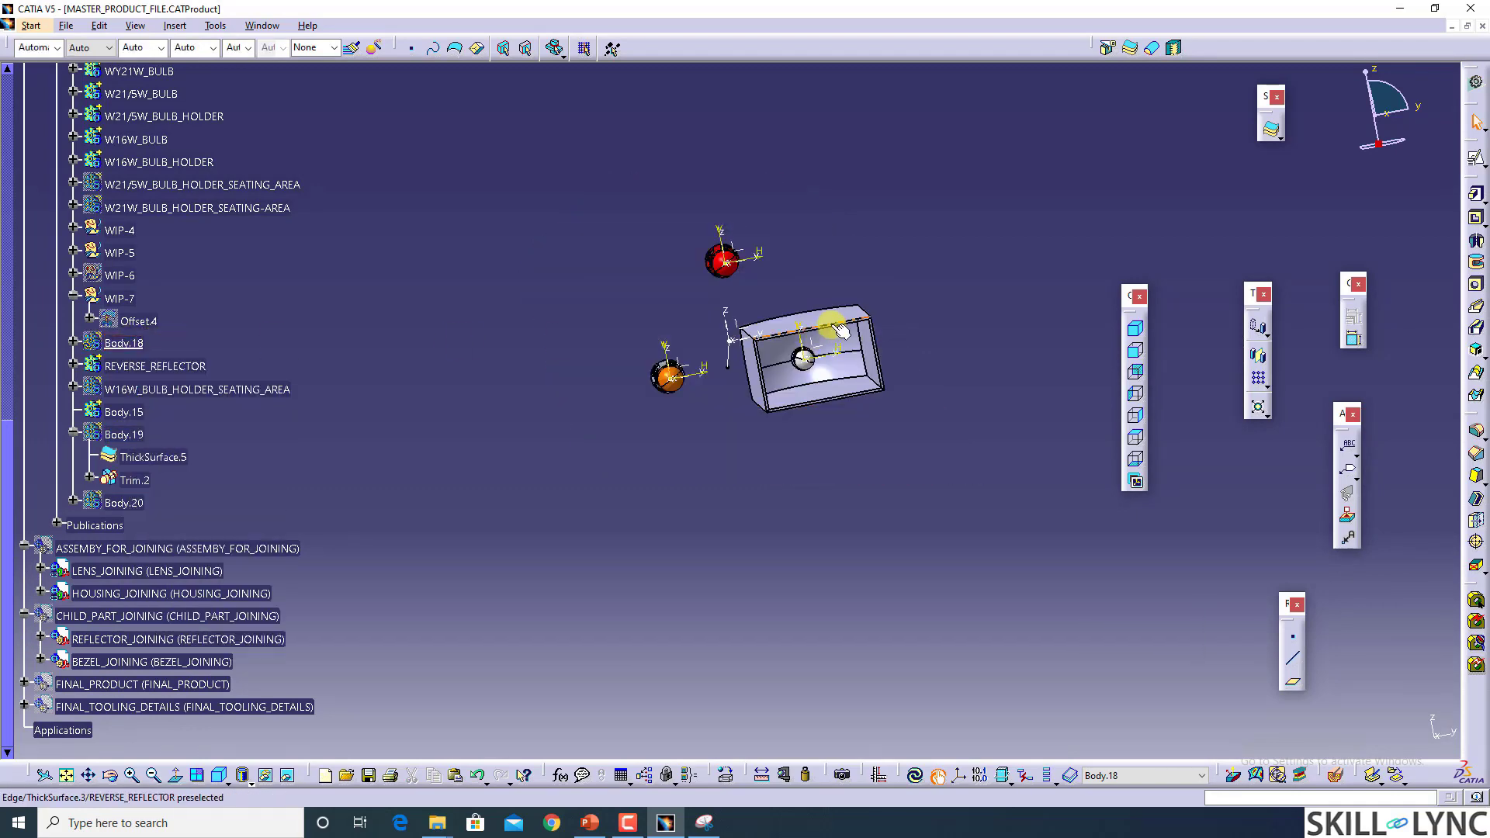
right_click(124, 503)
left_click(155, 214)
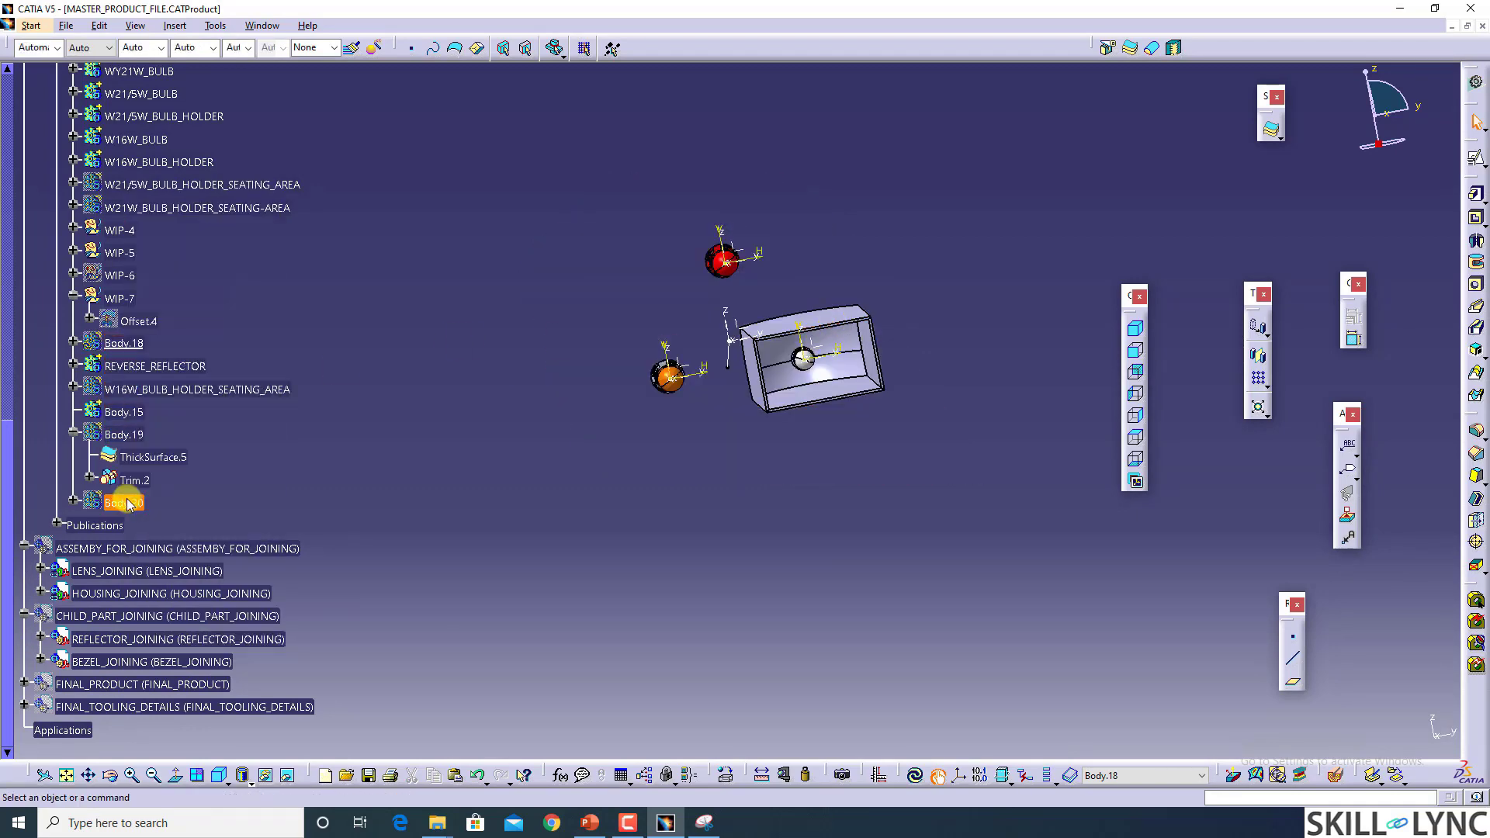
Step: Union Trim REVERSE_REFLECTOR with Body.20, choosing the two faces inside the reflector opening as the faces to remove
left_click(155, 366)
right_click(155, 366)
mouse_move(233, 670)
left_click(371, 538)
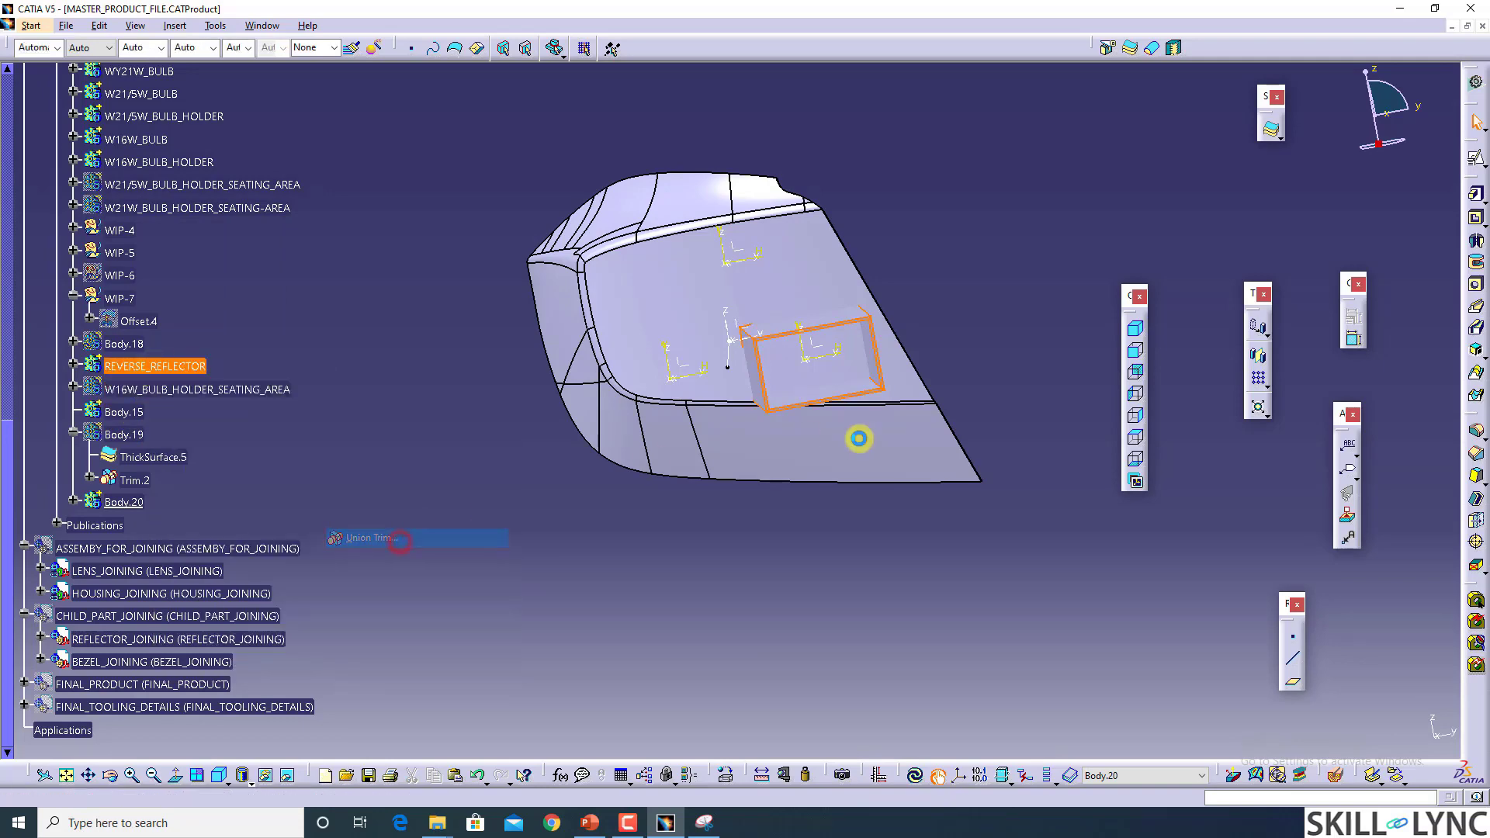
left_click(792, 374)
left_click(813, 396)
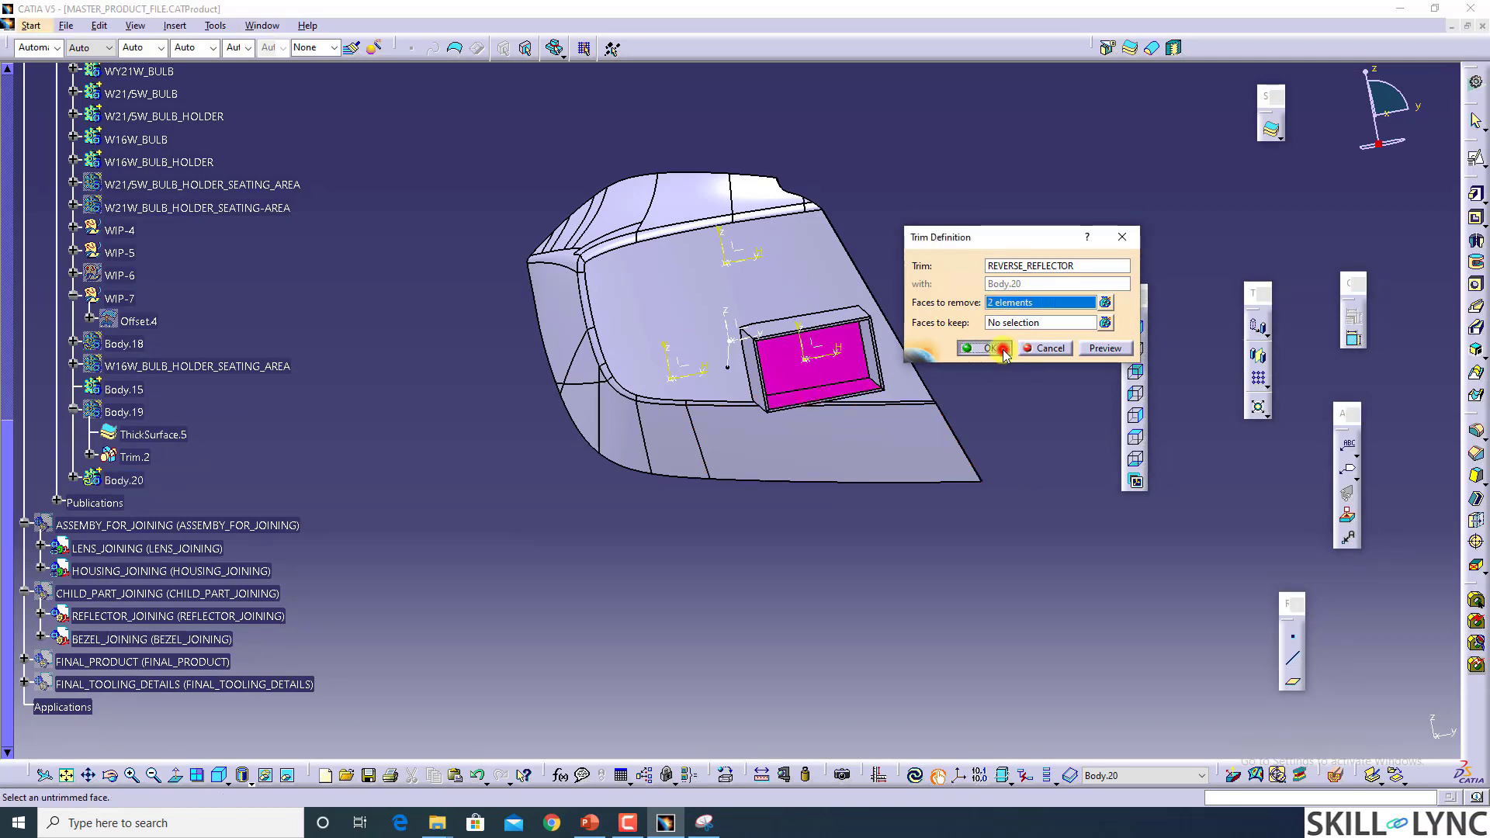
left_click(1003, 350)
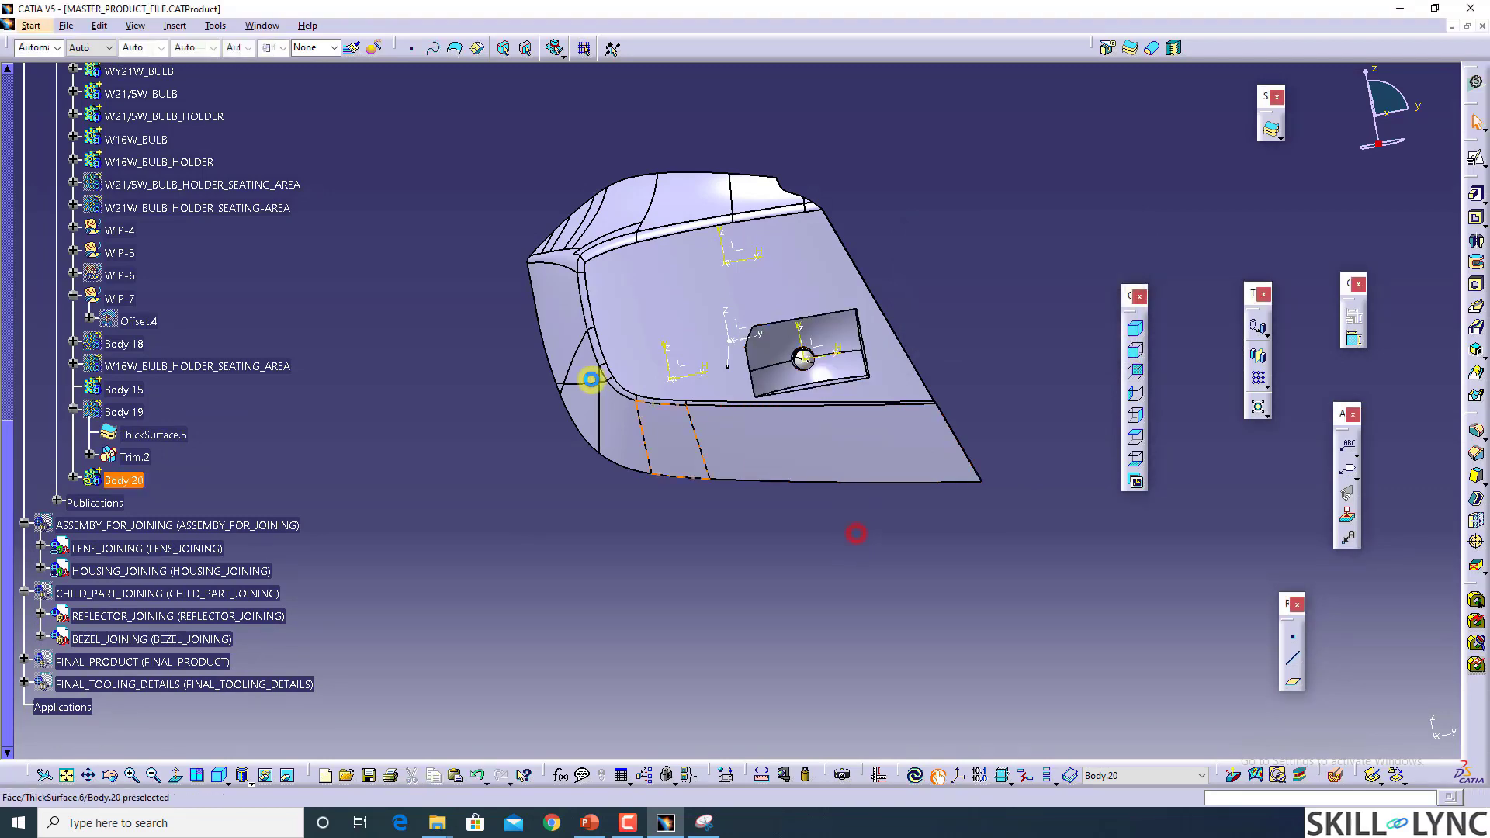
Step: Collapse the expanded Body.19 branch in the tree, keeping only the trimmed Body.20 shell in view
right_click(124, 344)
right_click(123, 414)
key("h")
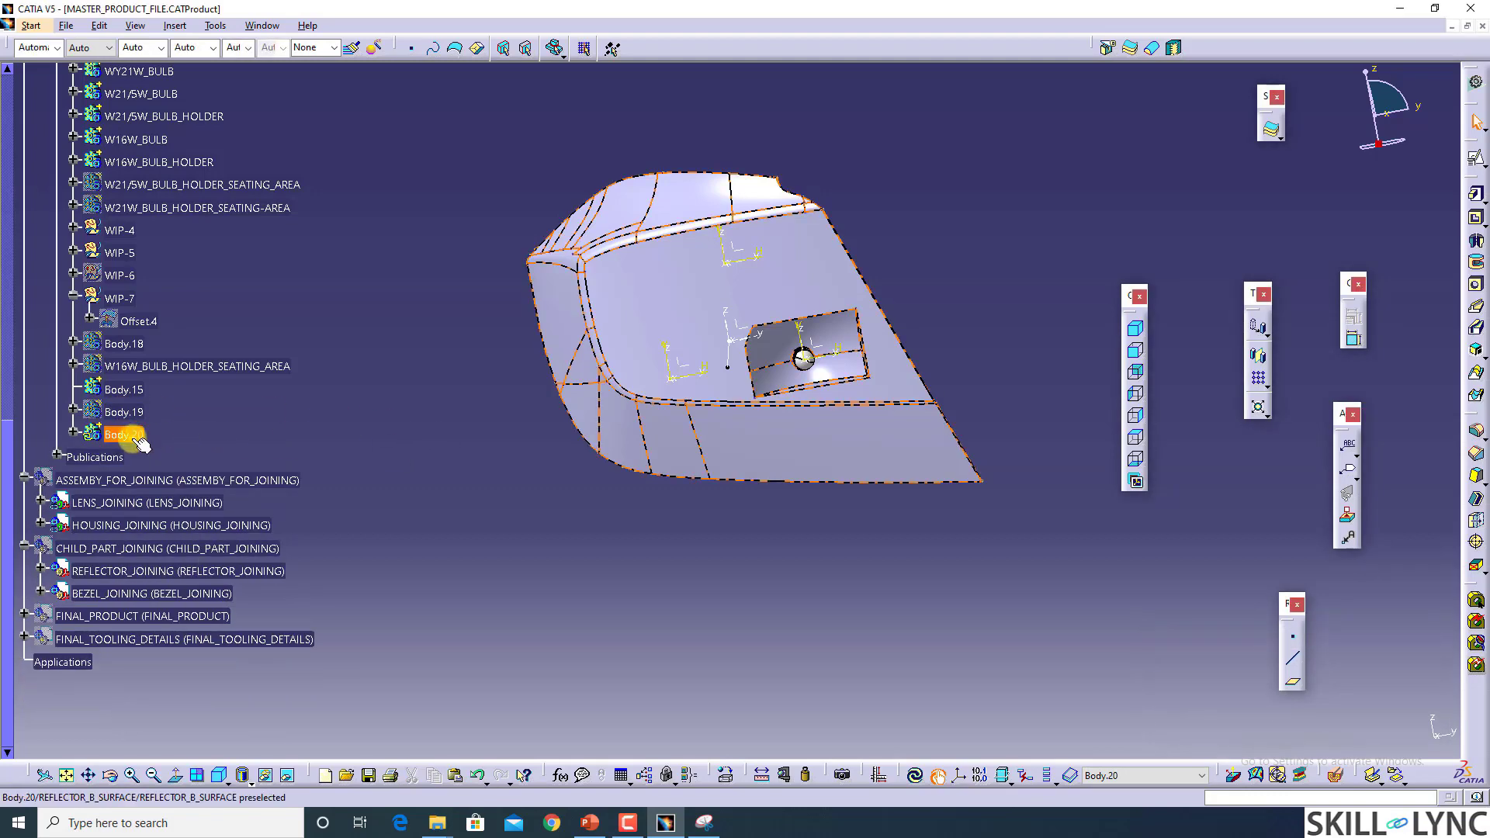
right_click(132, 436)
key("l")
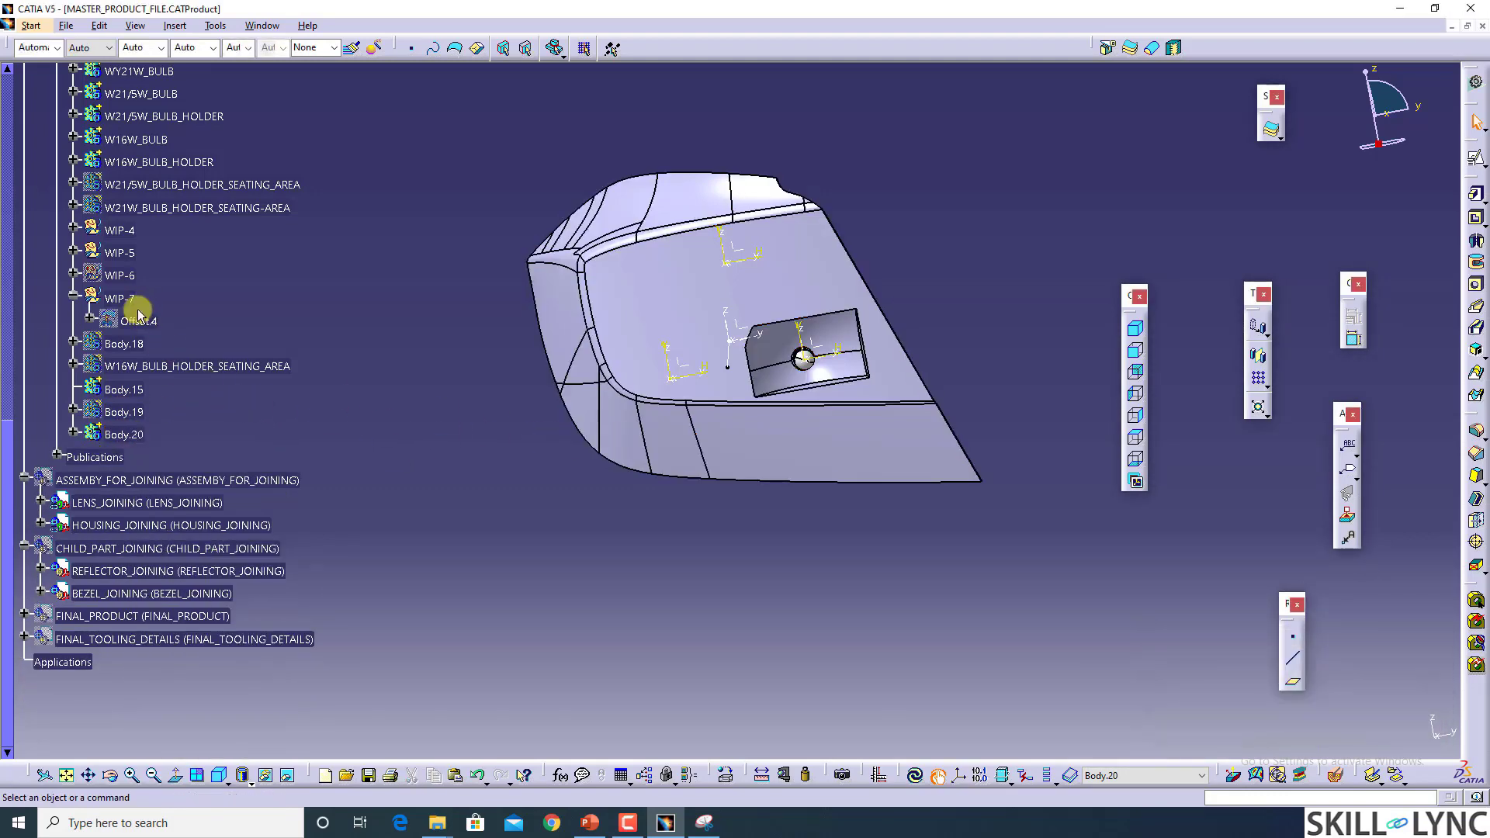
left_click(726, 408)
middle_click_drag(726, 407, 720, 553)
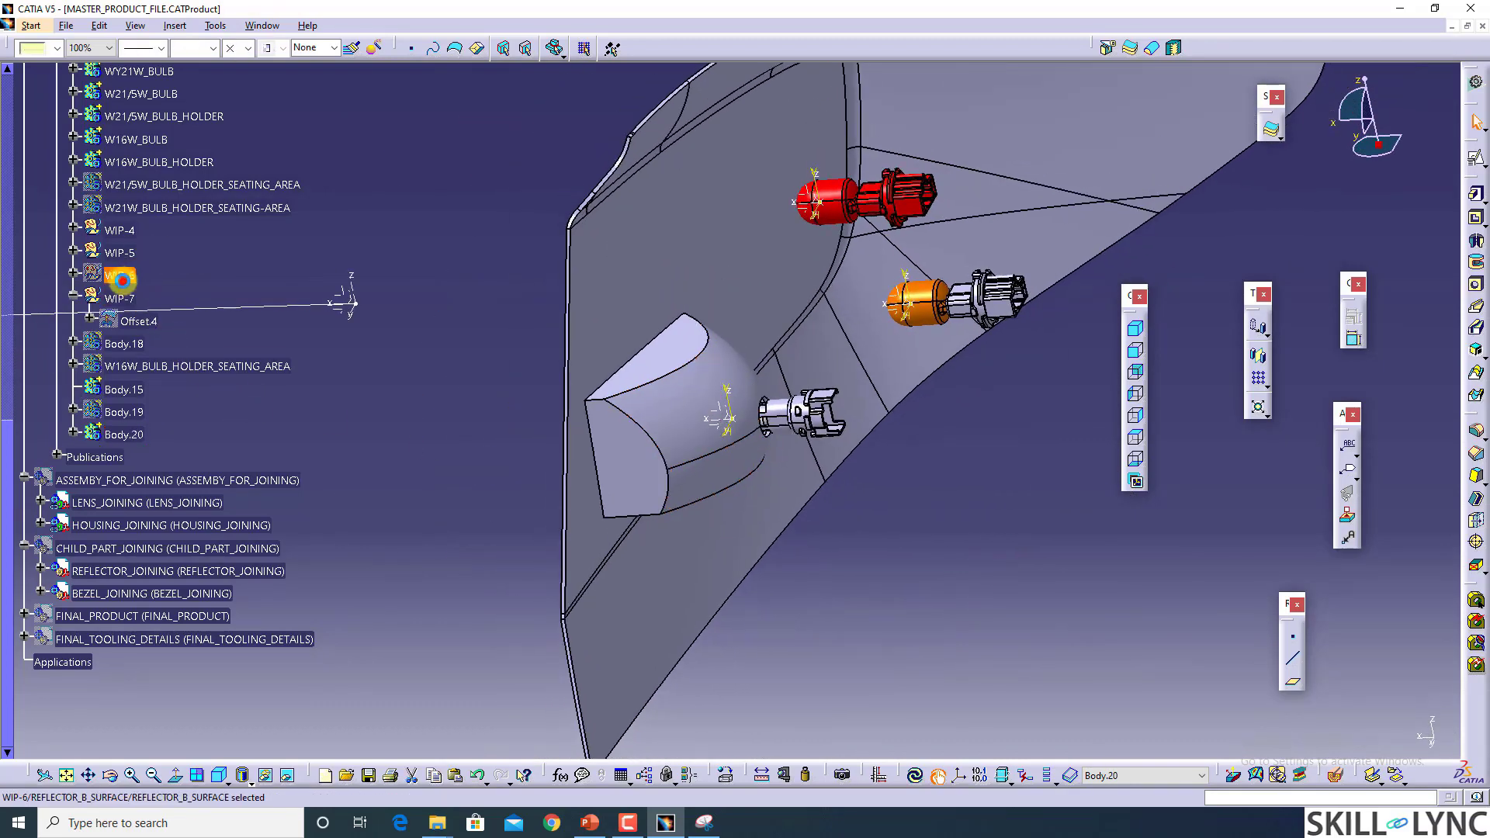
Step: Expand the WIP-6 geometrical set and show its three reflector offset surfaces
double_click(122, 281)
right_click(124, 279)
key("h")
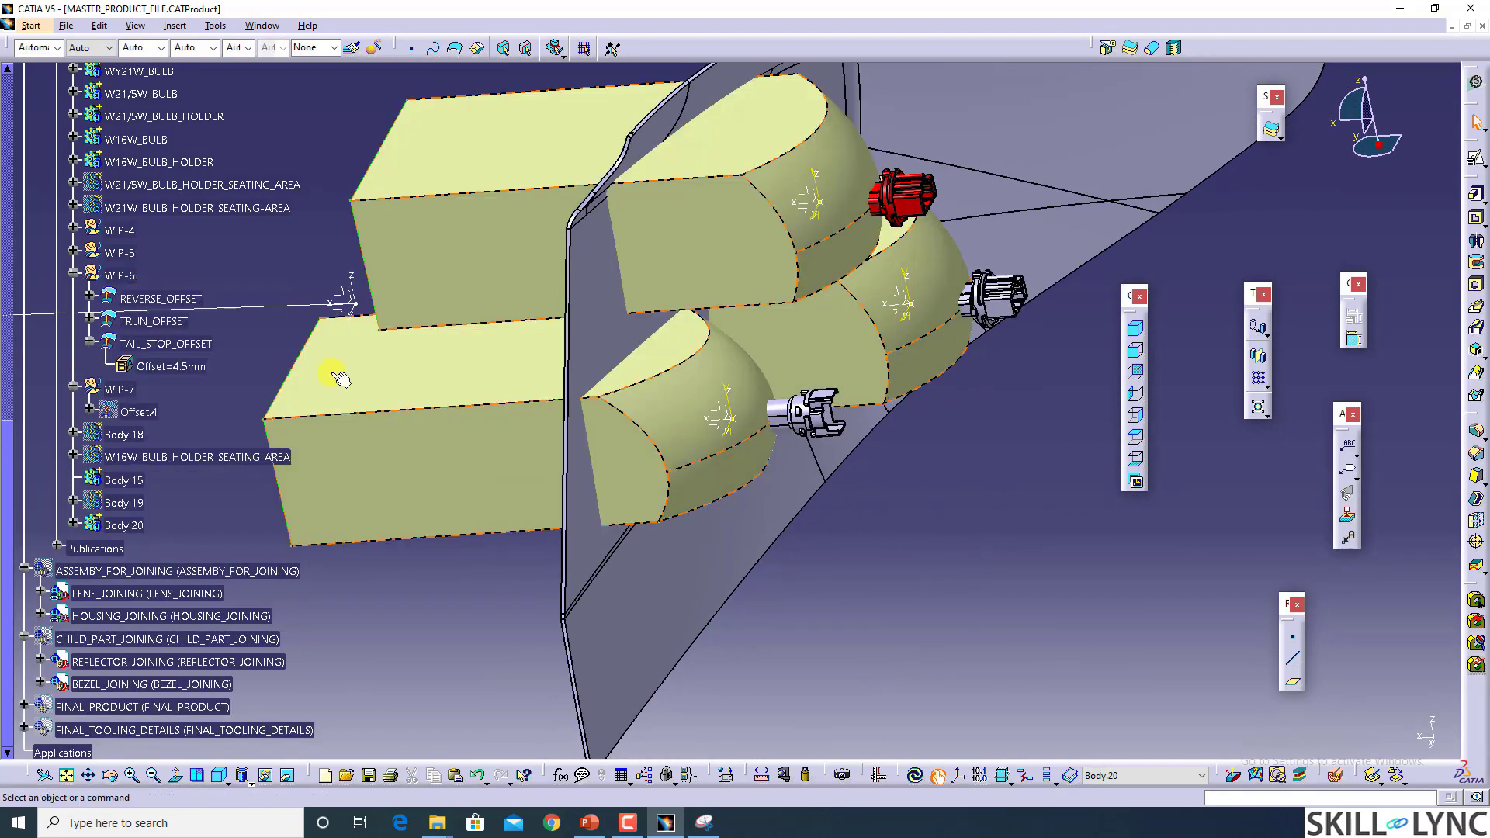
middle_click_drag(698, 470, 881, 423)
Step: Check the REVERSE_OFFSET definition and examine how the offset surfaces pass through the Body.20 shell
double_click(172, 326)
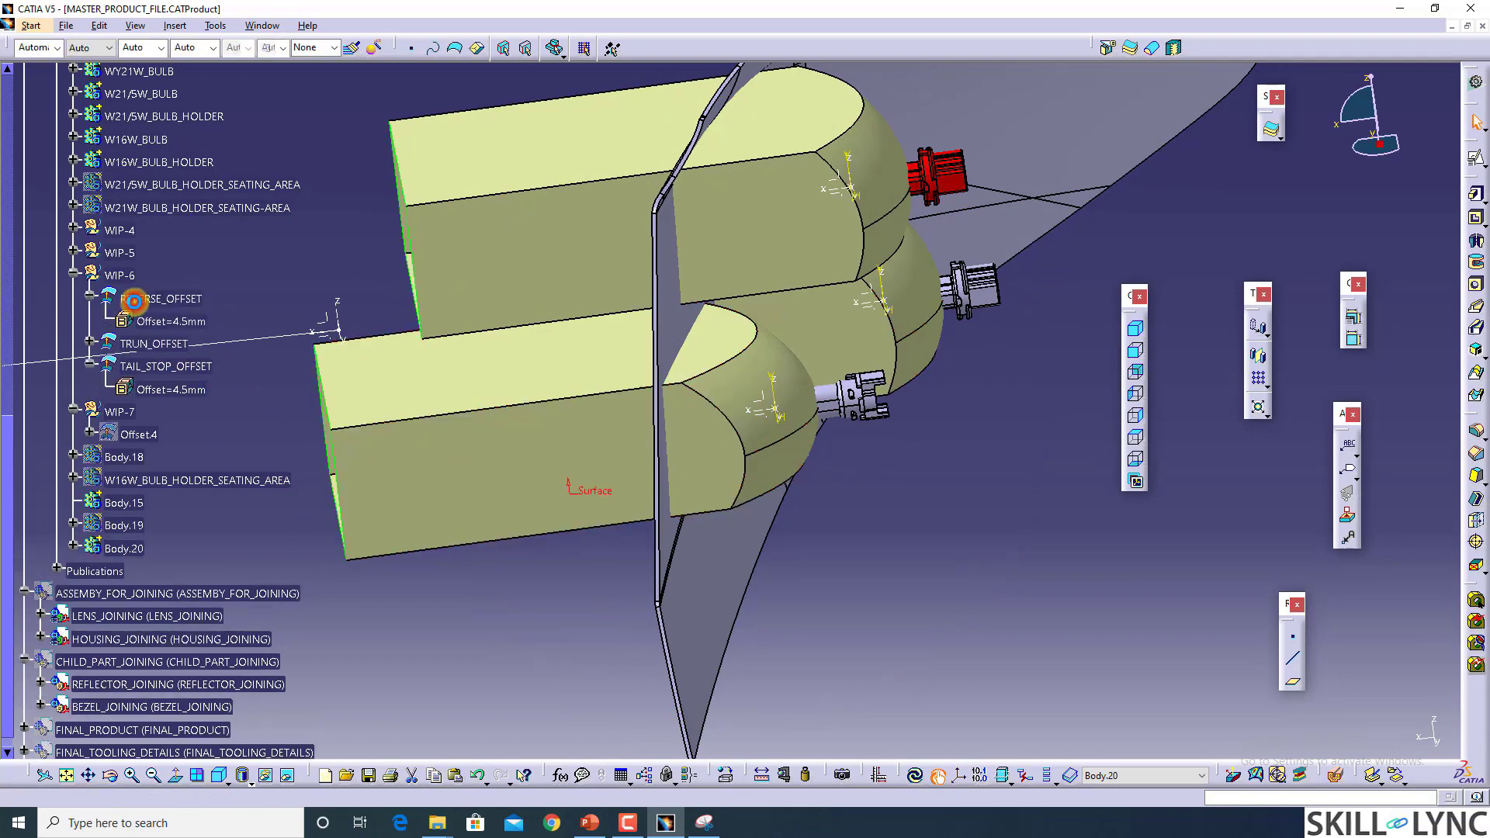
mouse_move(726, 422)
middle_mouse_down()
mouse_move(850, 403)
mouse_move(698, 403)
mouse_move(711, 458)
mouse_move(705, 436)
middle_mouse_up()
key("Escape")
middle_click_drag(796, 390, 513, 411)
middle_click_drag(738, 491, 458, 509)
left_click(120, 548)
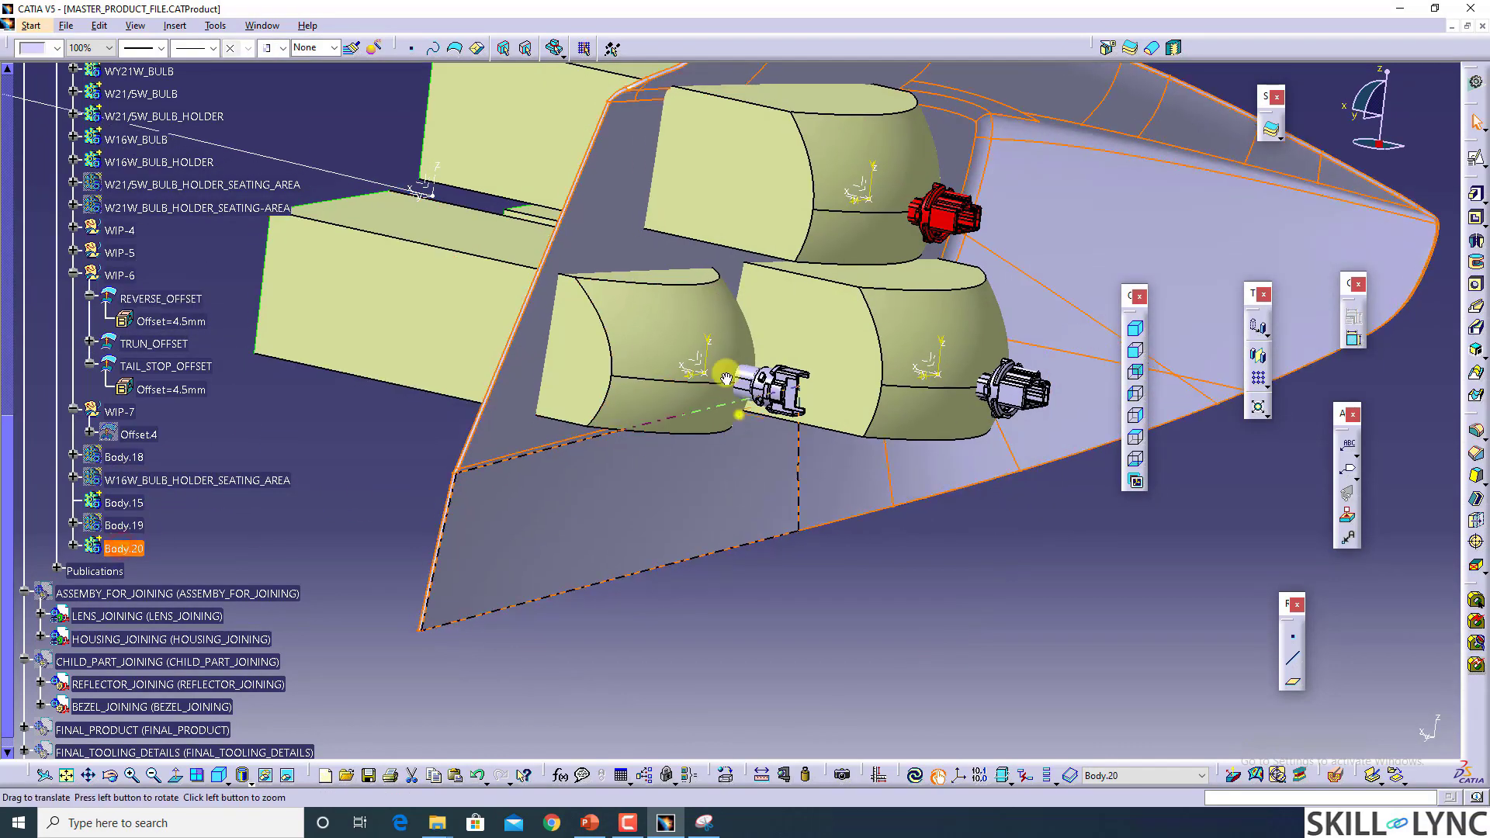
middle_click_drag(692, 332, 854, 372)
scroll(800, 339, "up", 3)
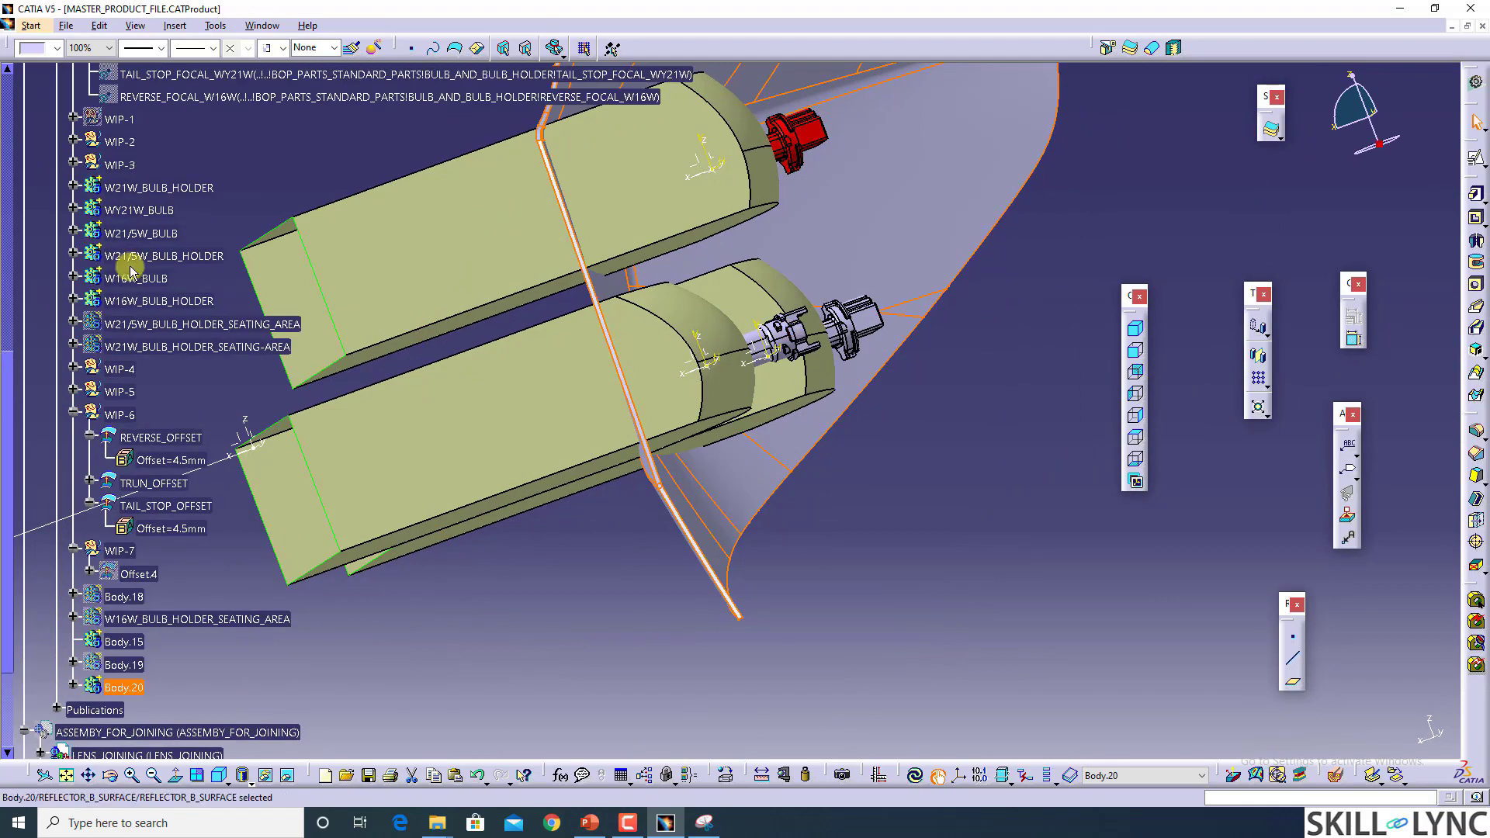
Step: Hide all bulb and bulb holder bodies from W21W_BULB_HOLDER through W16W_BULB_HOLDER
left_click(150, 301)
left_click(146, 189, "shift")
right_click(146, 189)
left_click(190, 238)
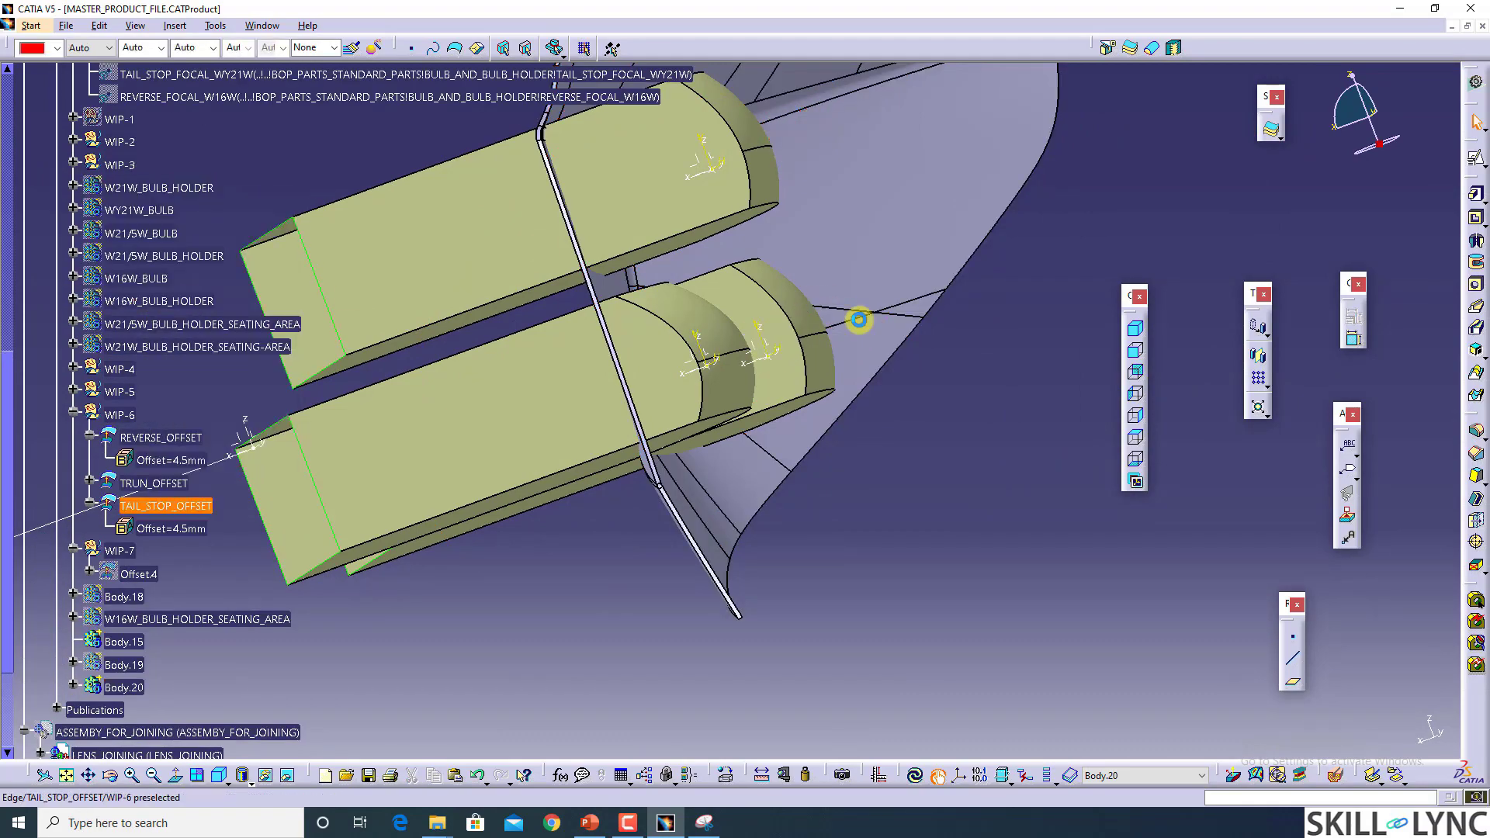
Step: Duplicate REVERSE_OFFSET, TRUN_OFFSET and TAIL_STOP_OFFSET within the WIP-6 geometrical set
middle_click_drag(858, 323, 761, 425)
left_click(156, 437)
left_click(151, 483, "ctrl")
left_click(165, 506, "ctrl")
right_click(177, 509)
key("c")
right_click(133, 415)
key("p")
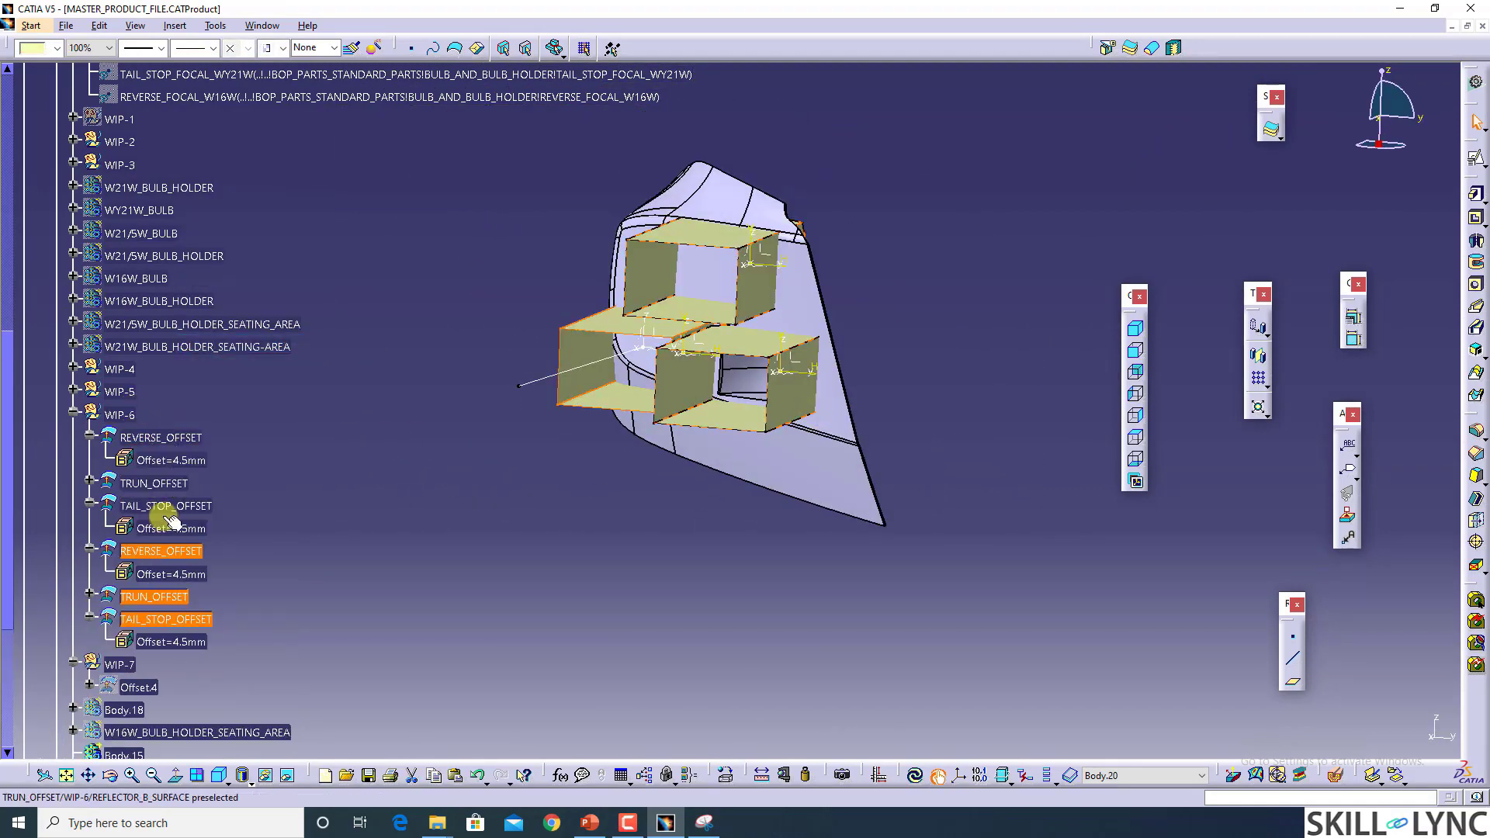
Step: Rename the copied REVERSE_OFFSET surface as REVERSE_OFFSET_1
double_click(170, 552)
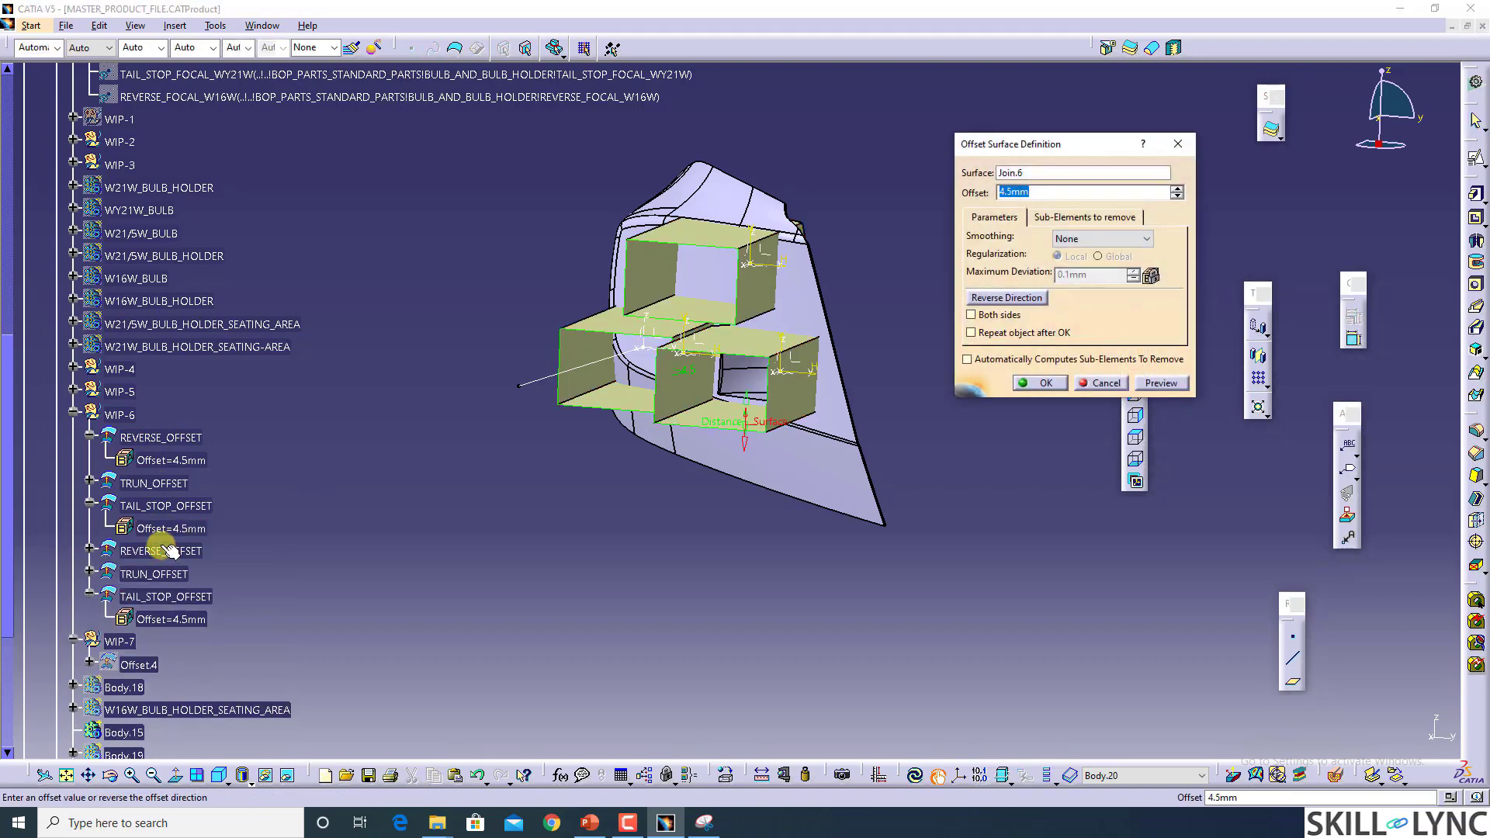
key("Escape")
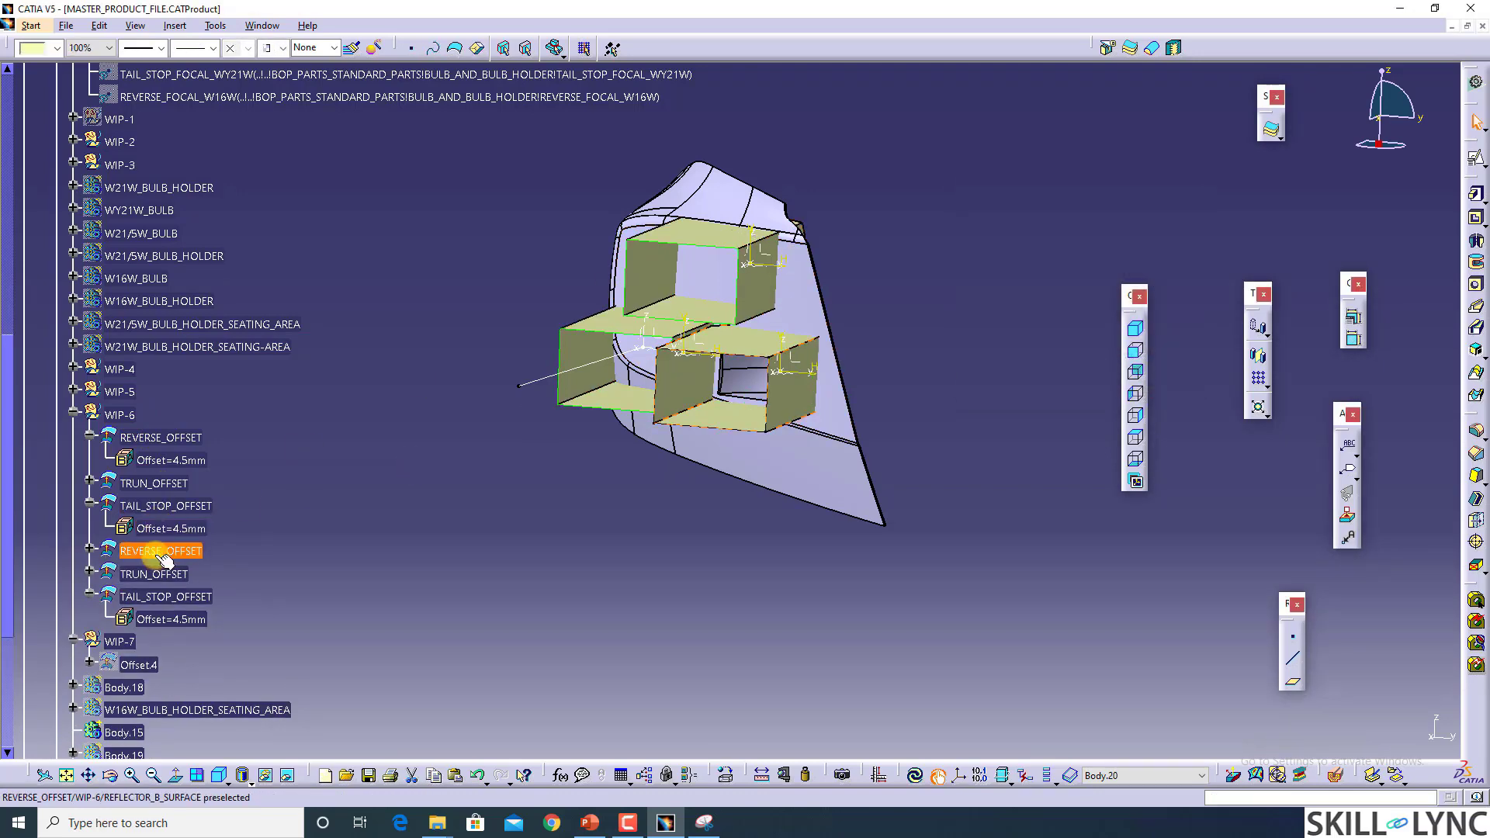
right_click(165, 557)
left_click(311, 304)
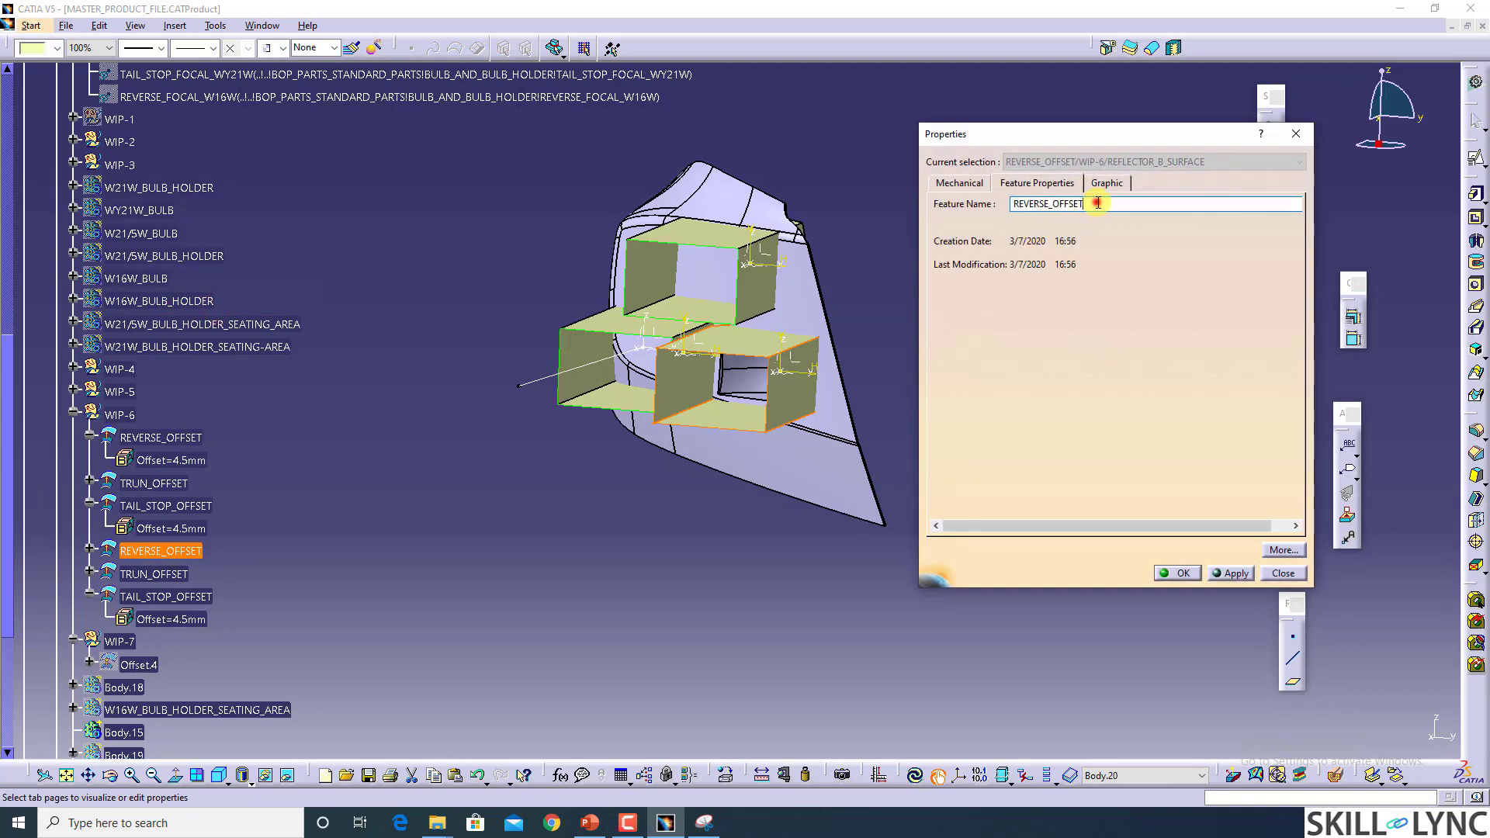
type("_1")
key("Return")
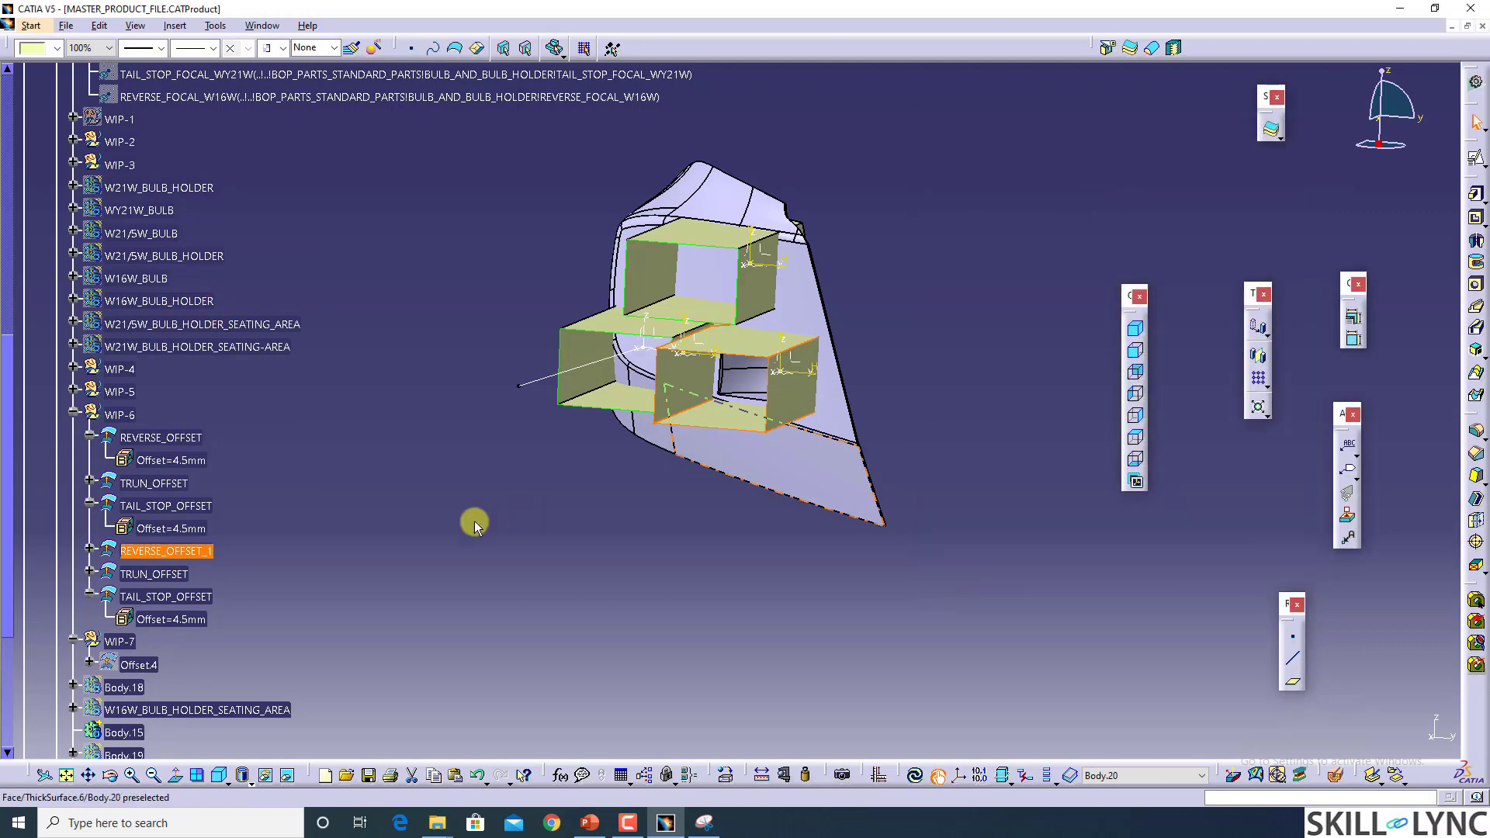
Step: Rename the other two copied surfaces as TRUN_OFFSET_2 and TAIL_STOP_OFFSET_3
right_click(147, 580)
left_click(283, 326)
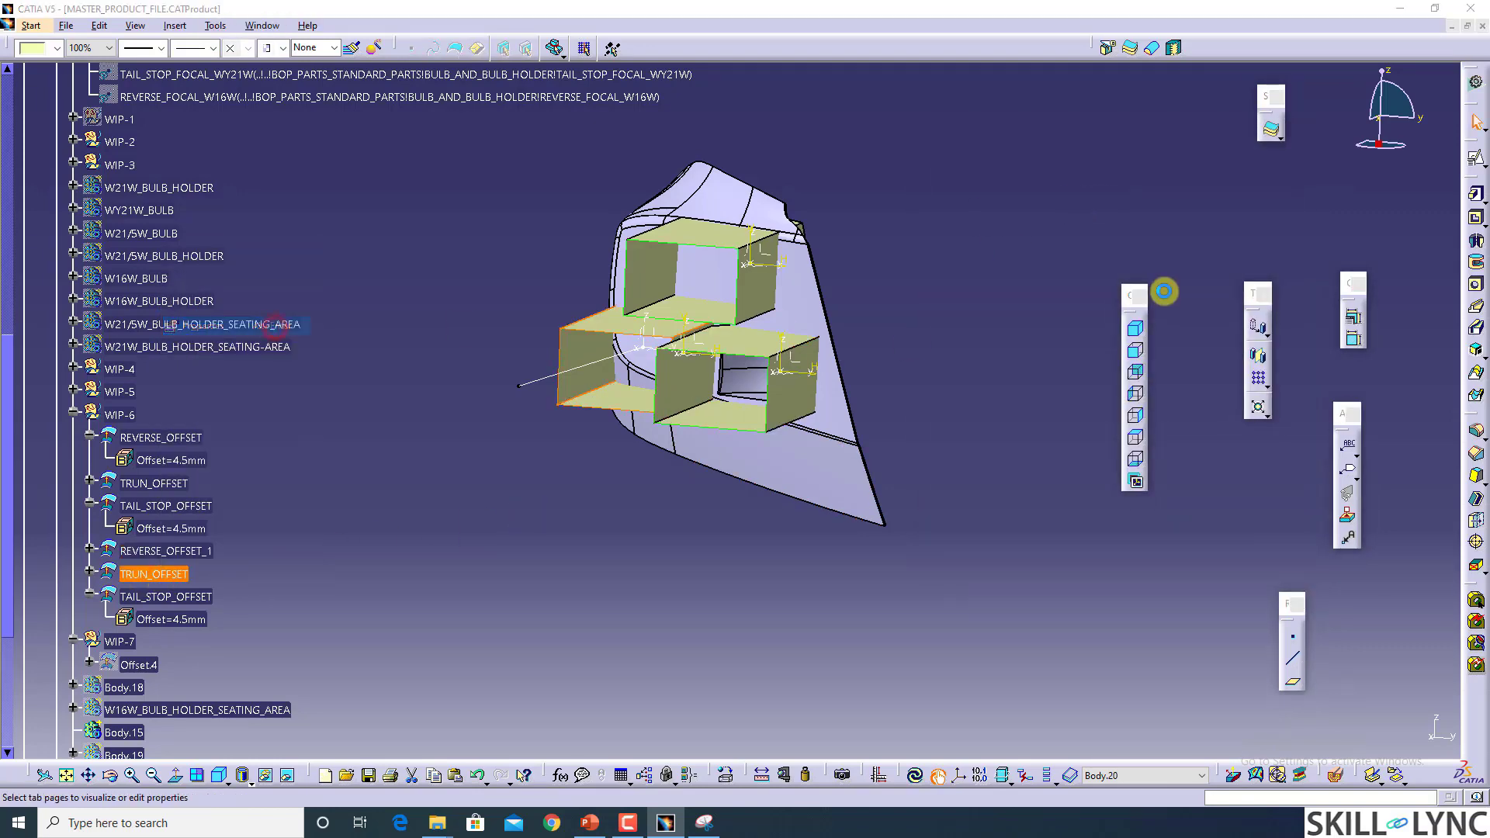
type("_2")
key("Return")
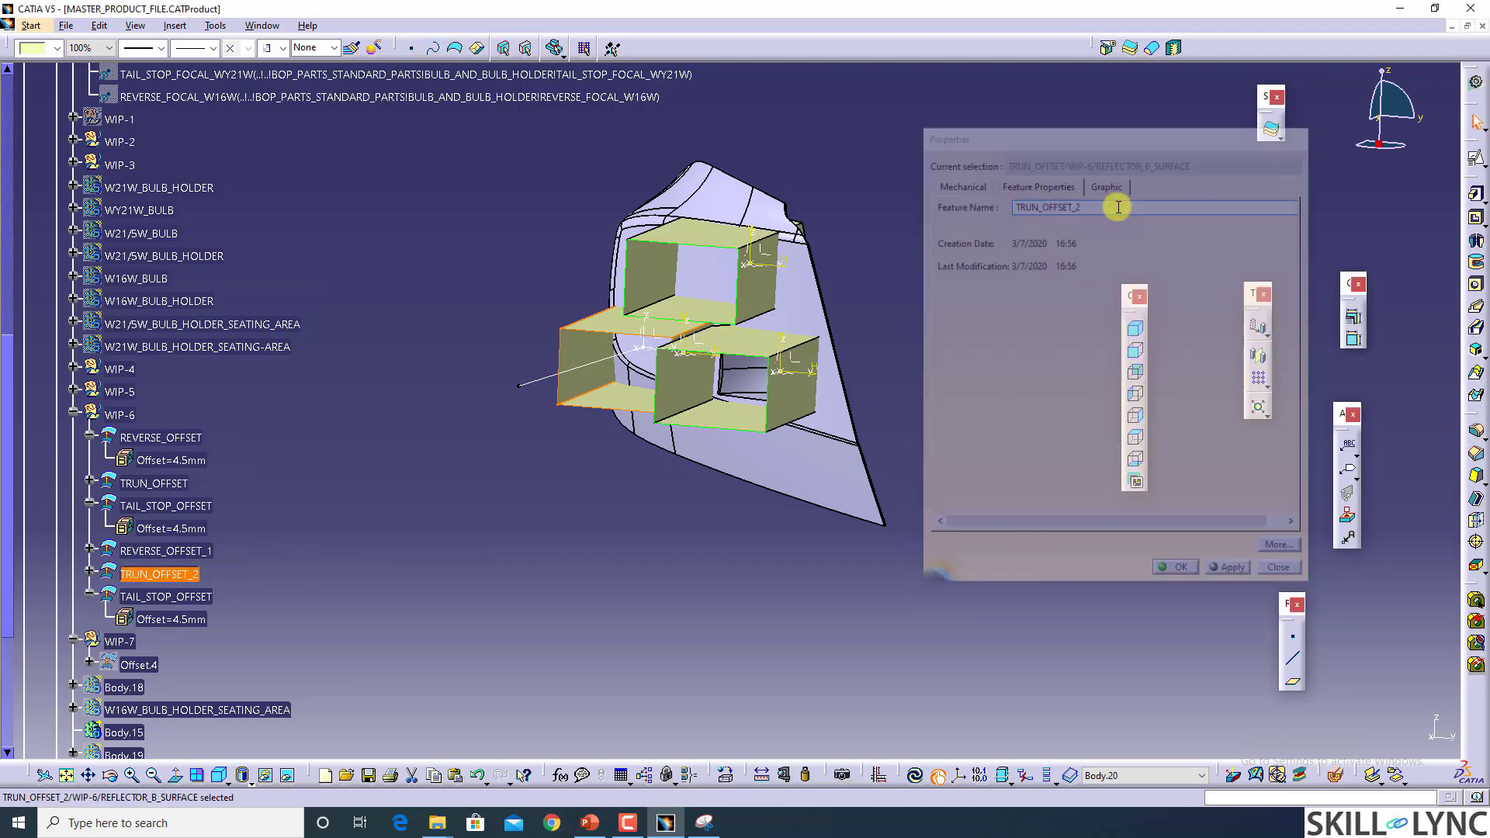
right_click(212, 598)
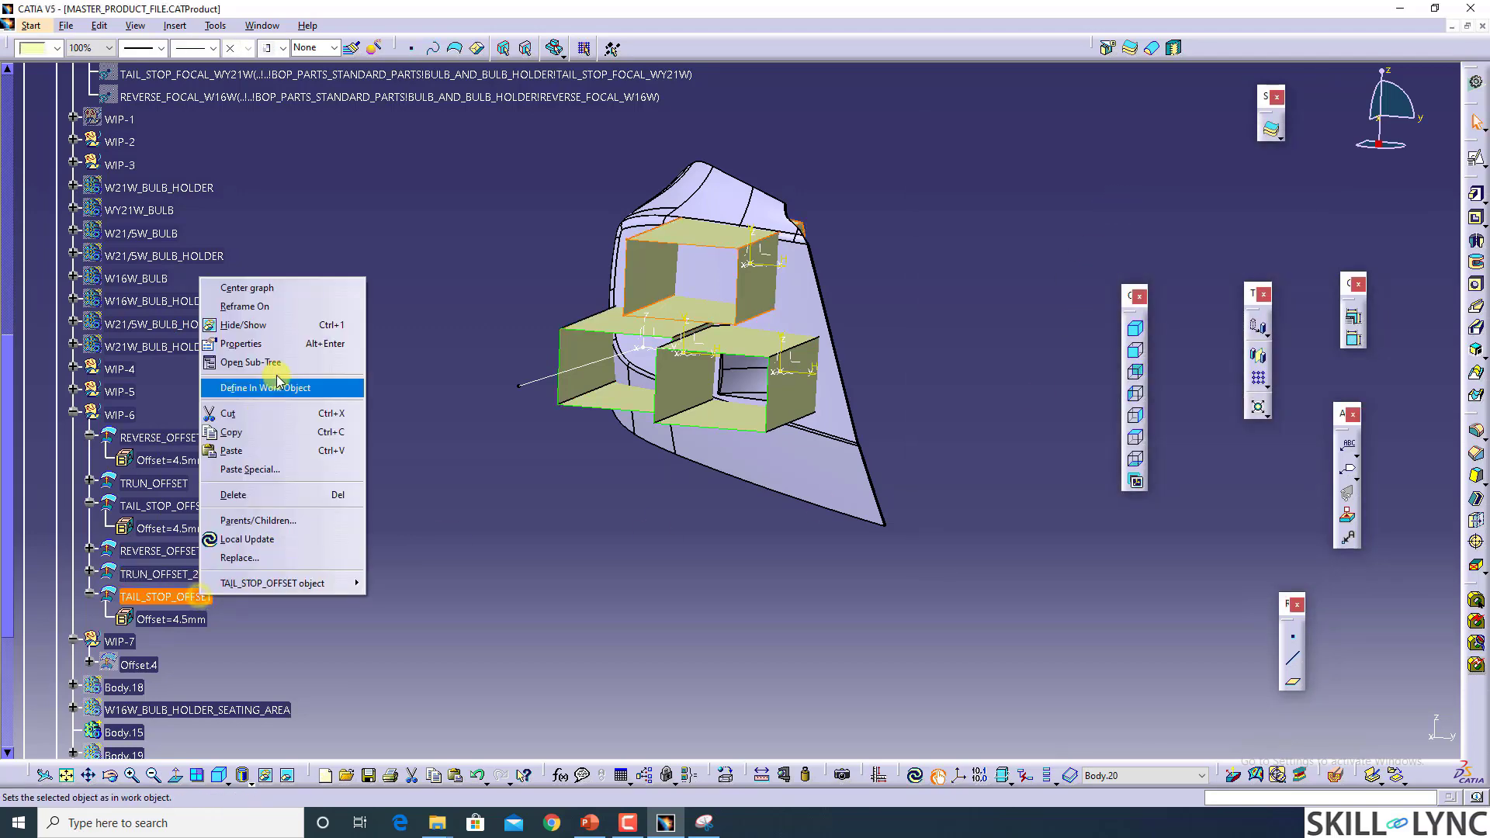
left_click(295, 335)
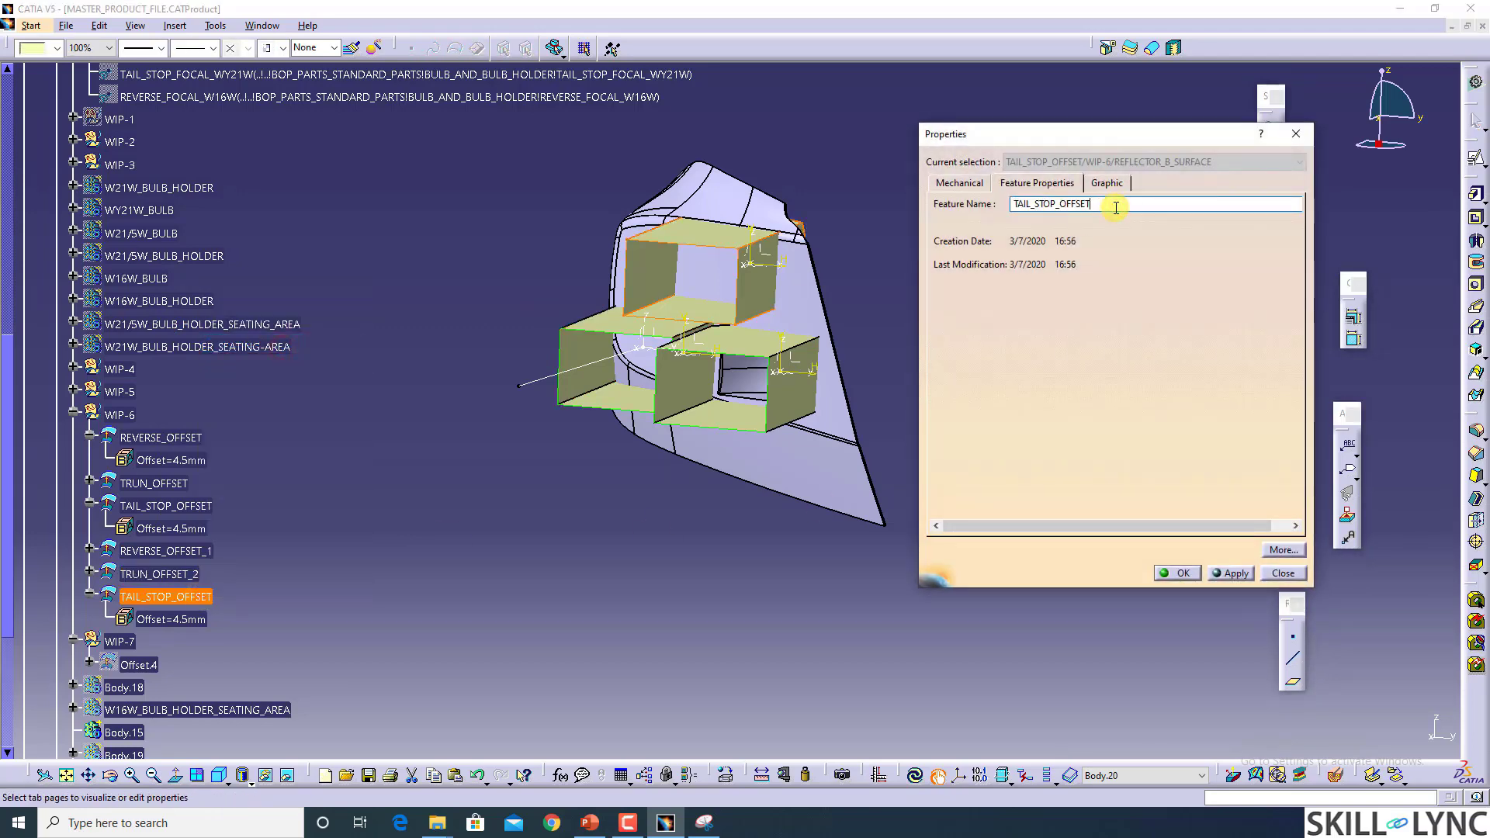
key("Return")
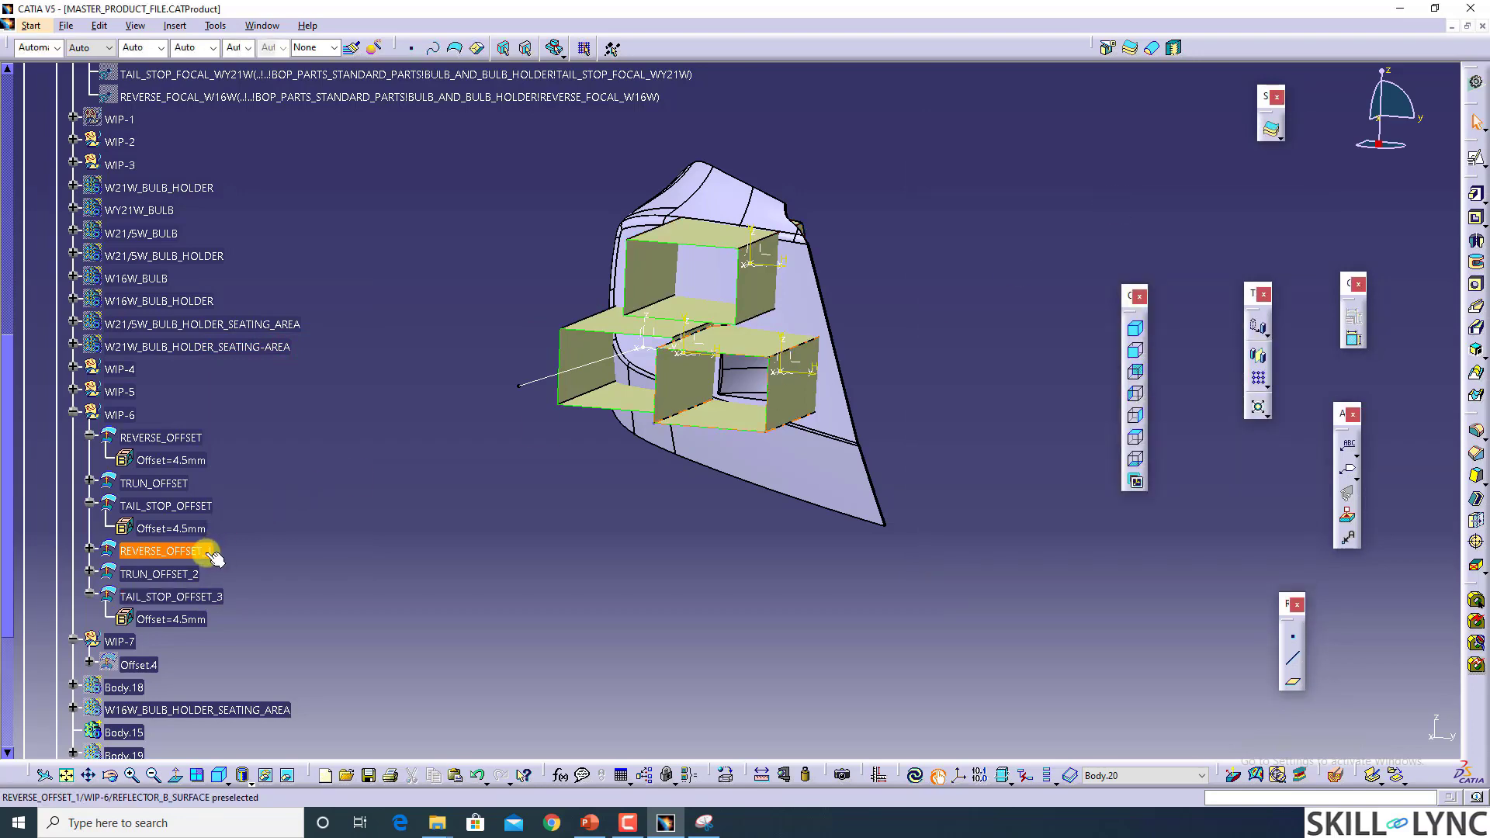
Step: Set the offset of REVERSE_OFFSET_1, TRUN_OFFSET_2 and TAIL_STOP_OFFSET_3 to 2.5 mm
double_click(211, 553)
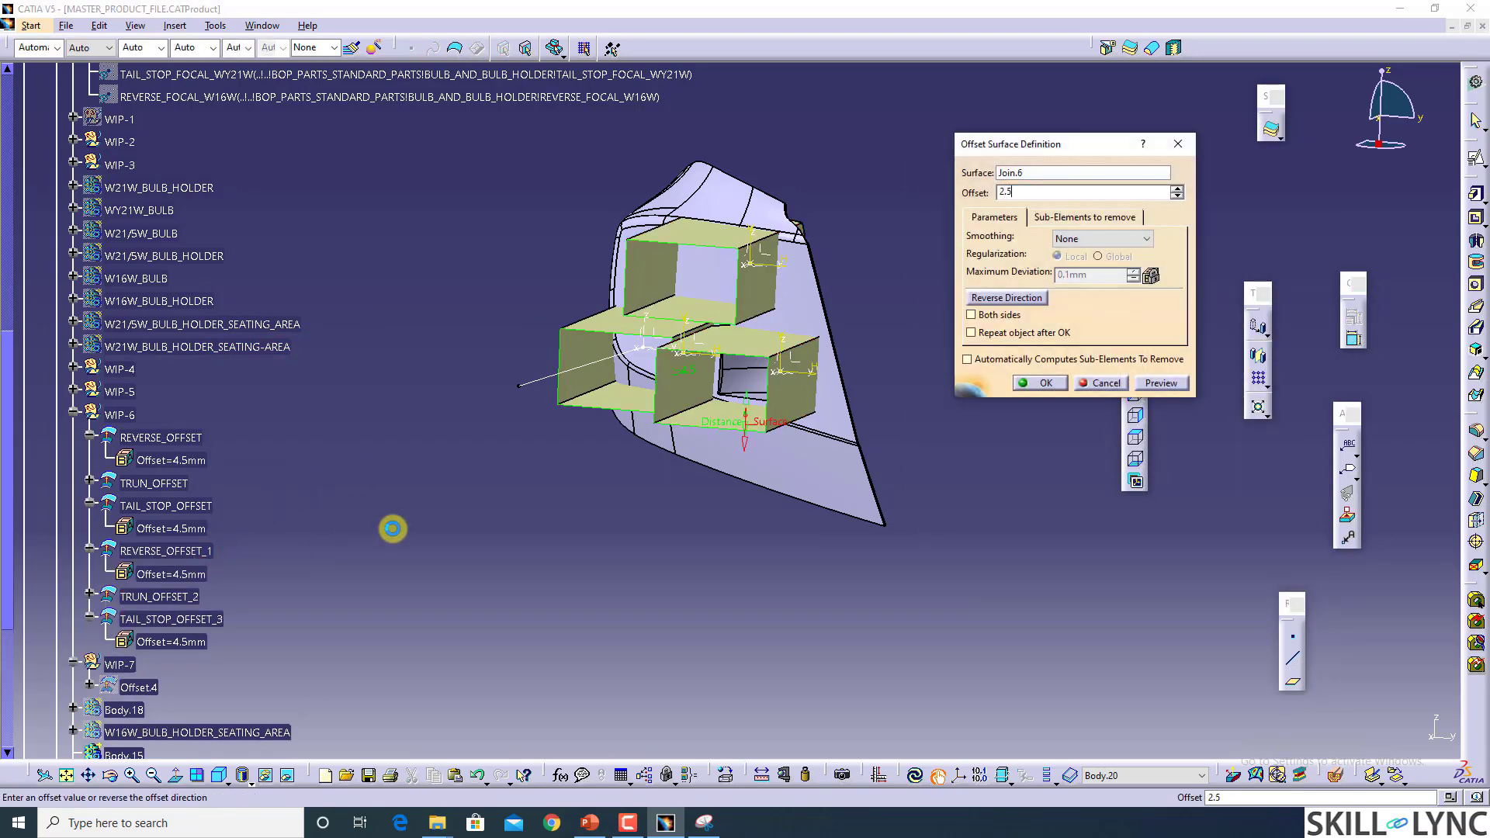
key("Return")
double_click(153, 594)
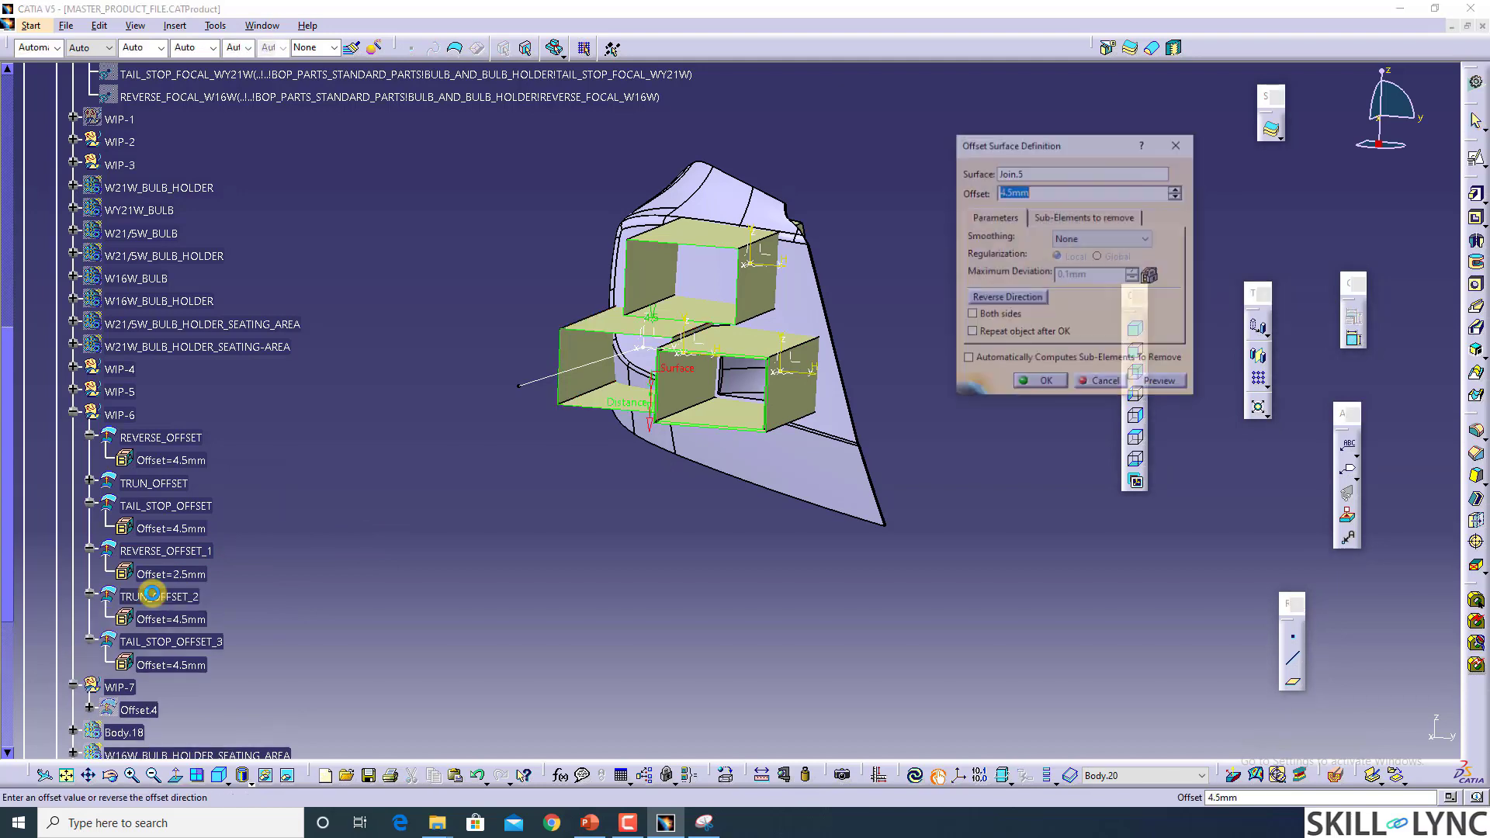
type("2.5+")
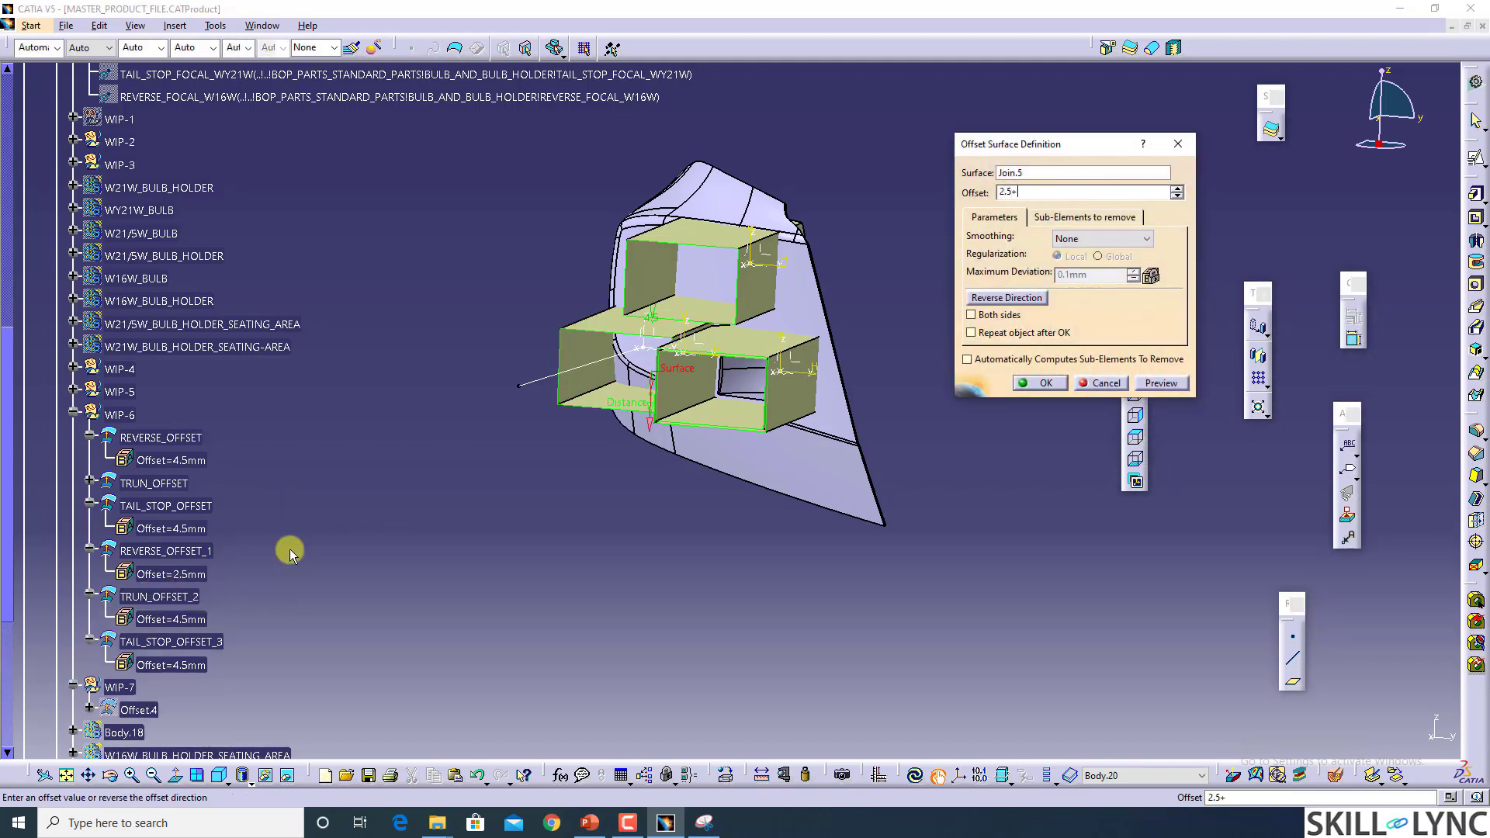
key("Return")
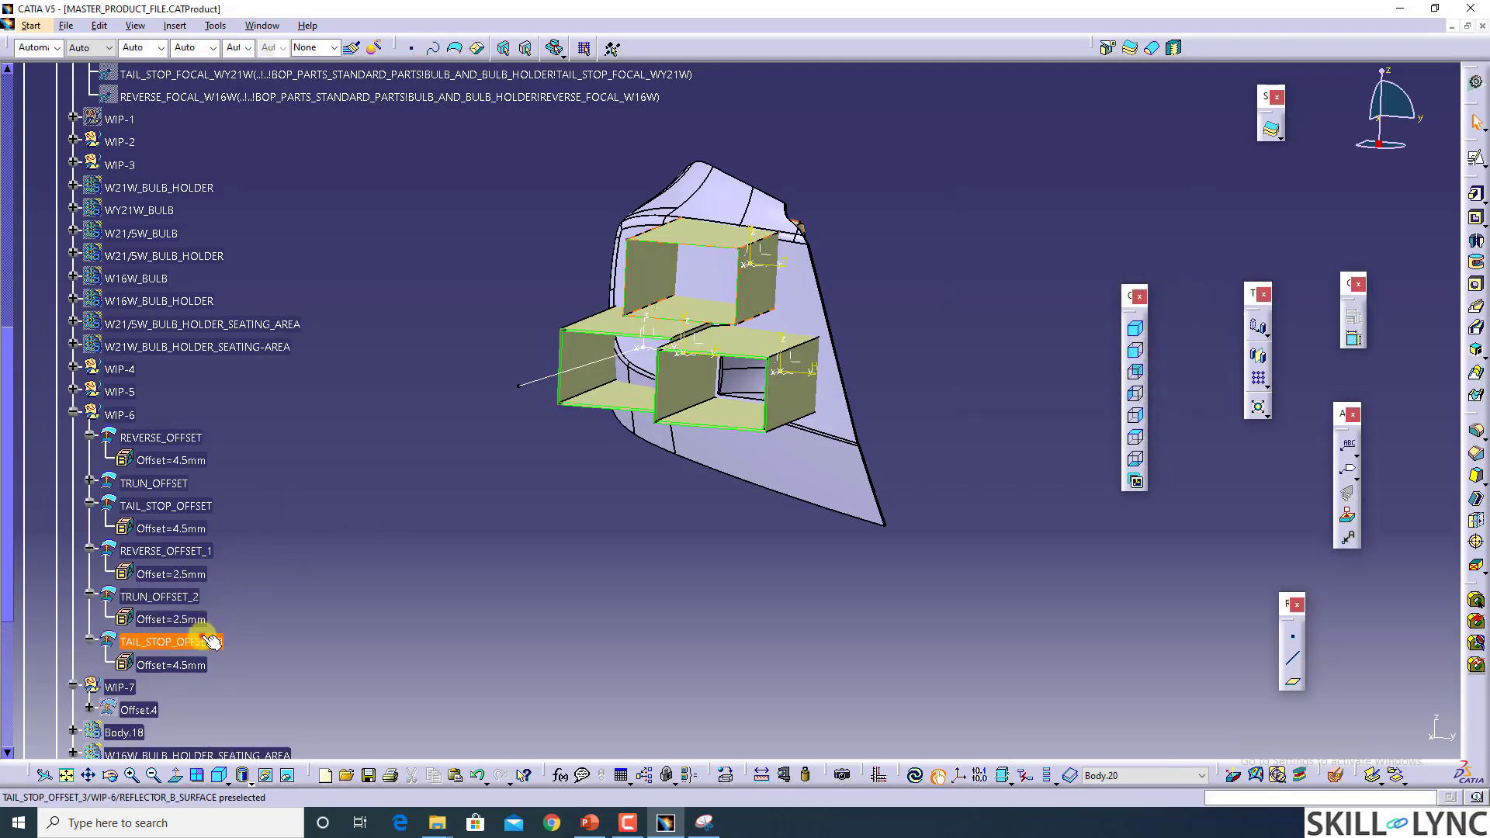
double_click(200, 638)
key("Return")
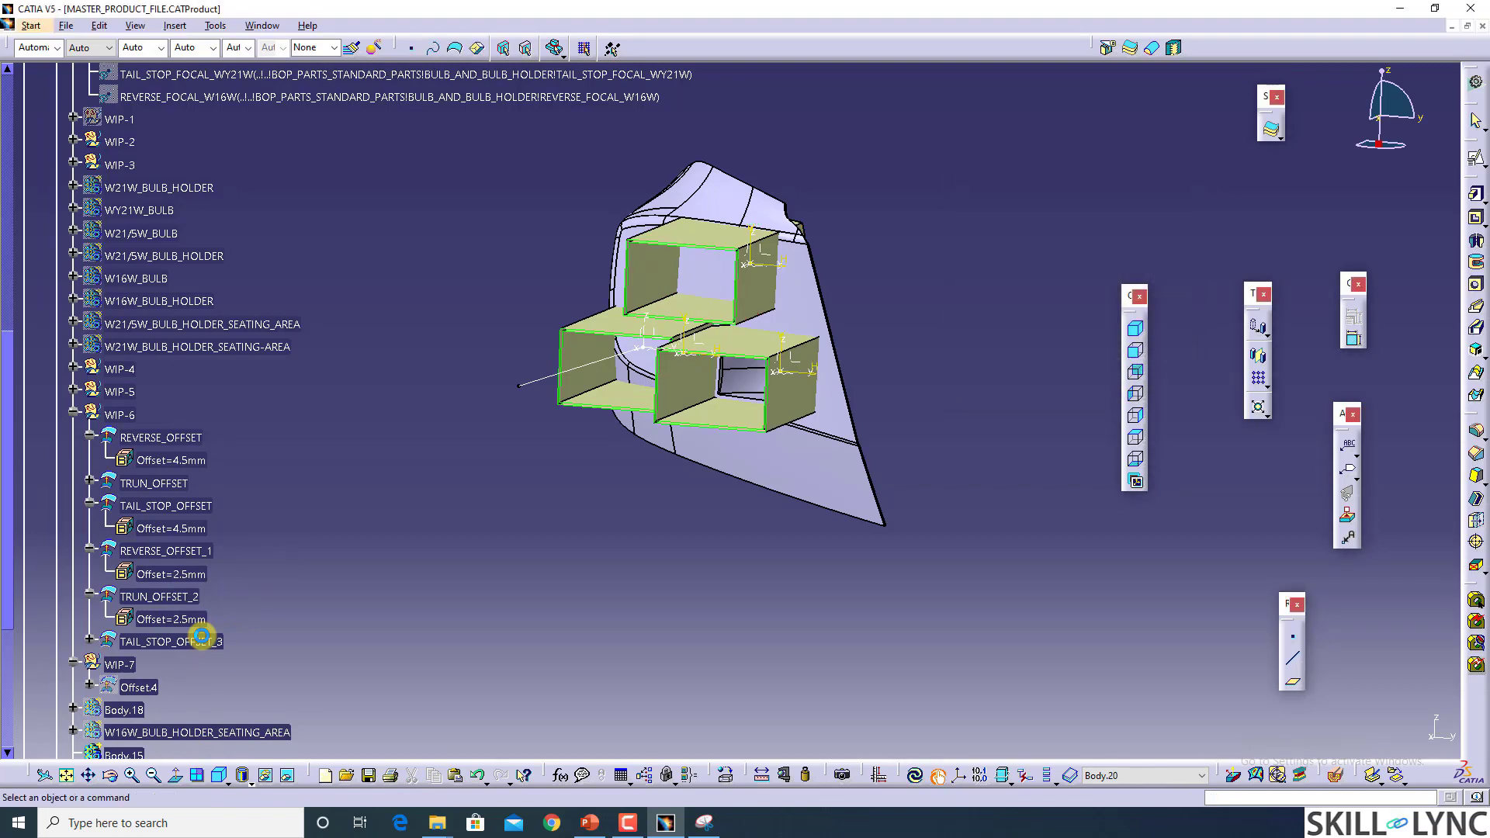
Step: Hide the original 4.5 mm surfaces REVERSE_OFFSET, TRUN_OFFSET and TAIL_STOP_OFFSET
right_click(163, 437)
key("h")
right_click(153, 483)
key("h")
right_click(149, 506)
key("h")
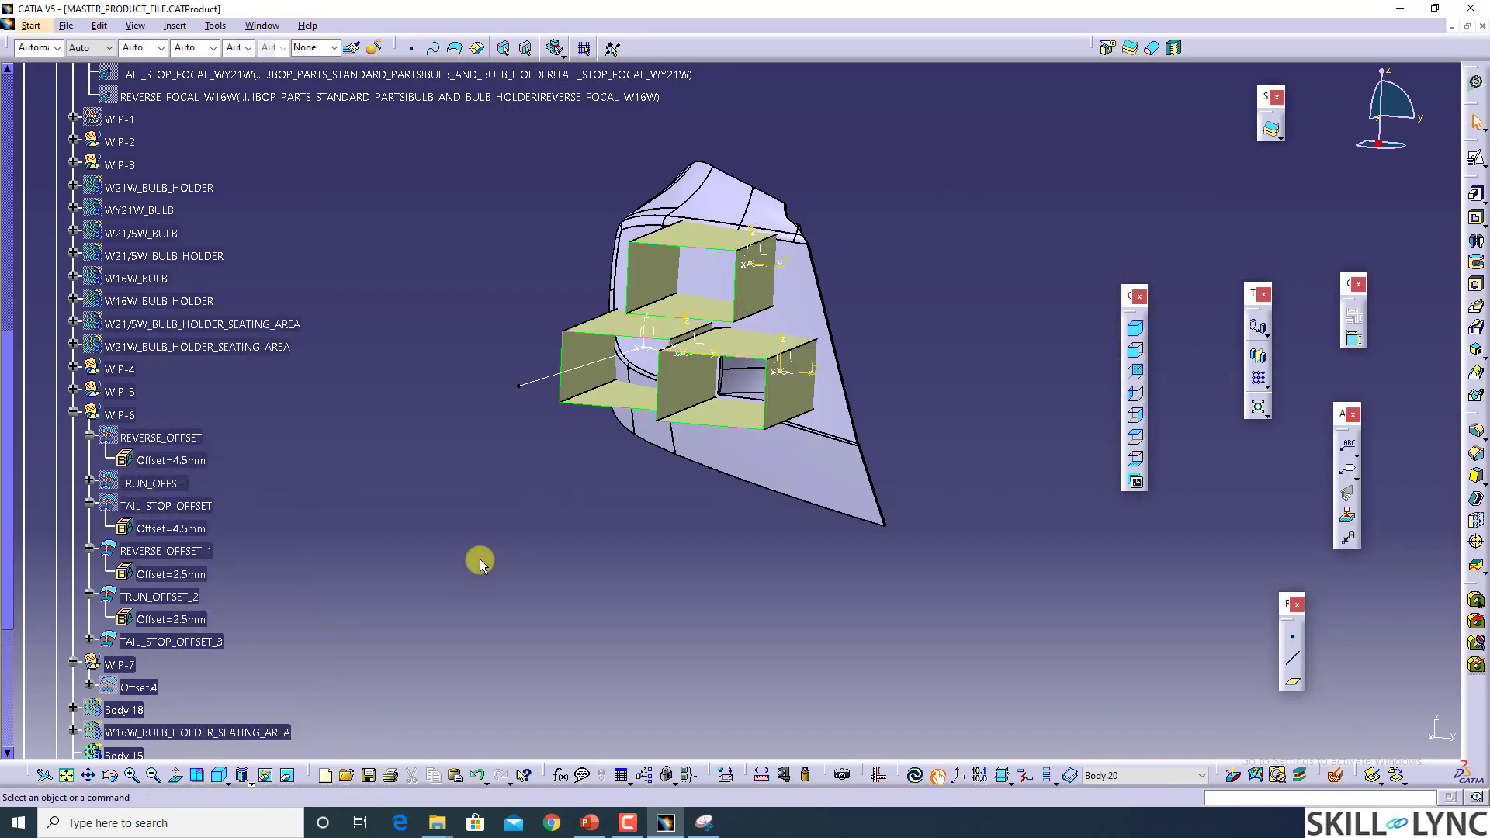
Step: Split Body.20 with REVERSE_OFFSET_1, keeping the reverse reflector portion, and hide the splitting surface
scroll(477, 544, "down", 3)
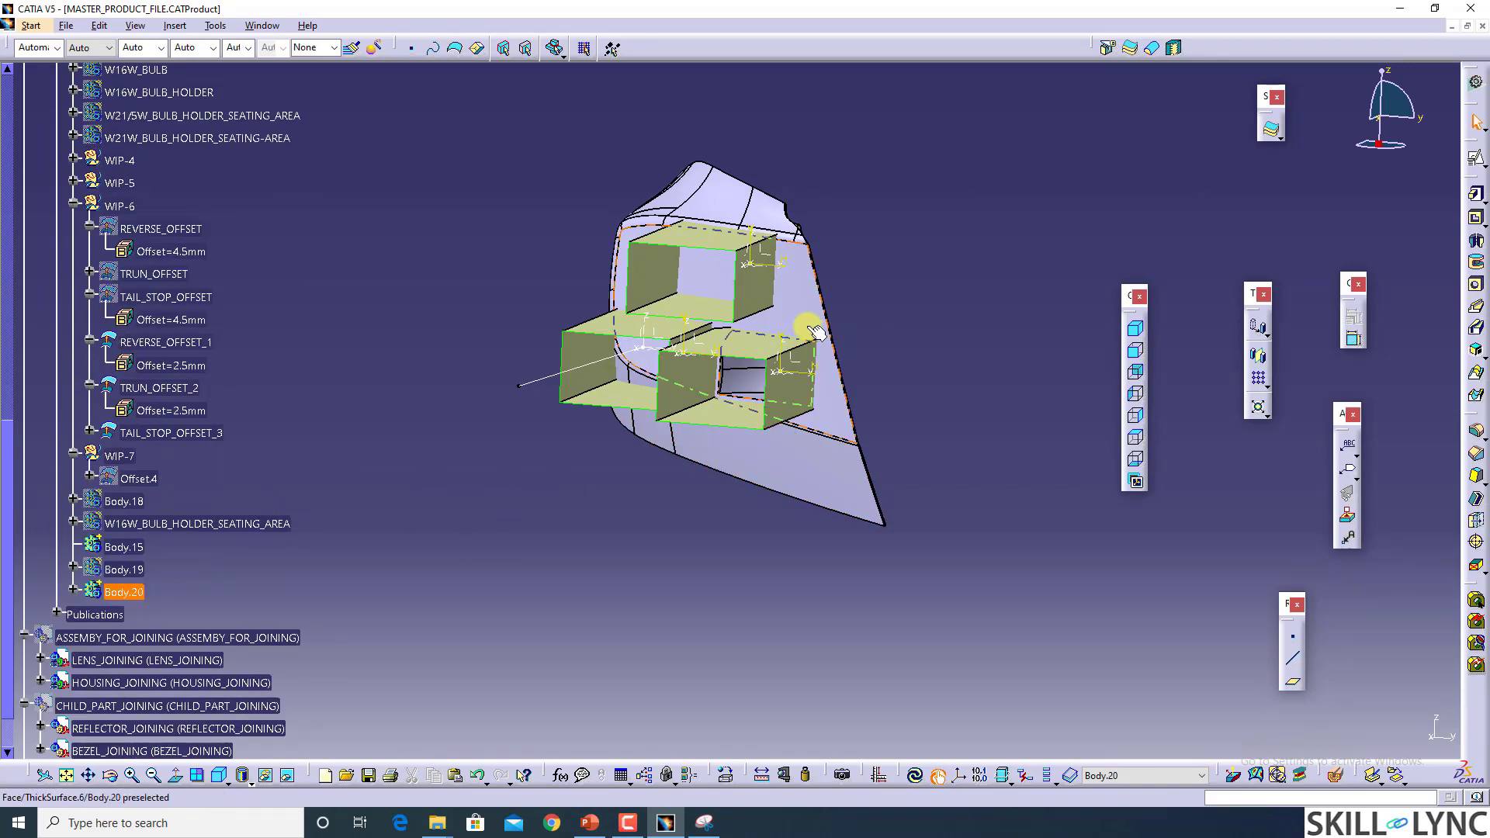
right_click(140, 592)
key("d")
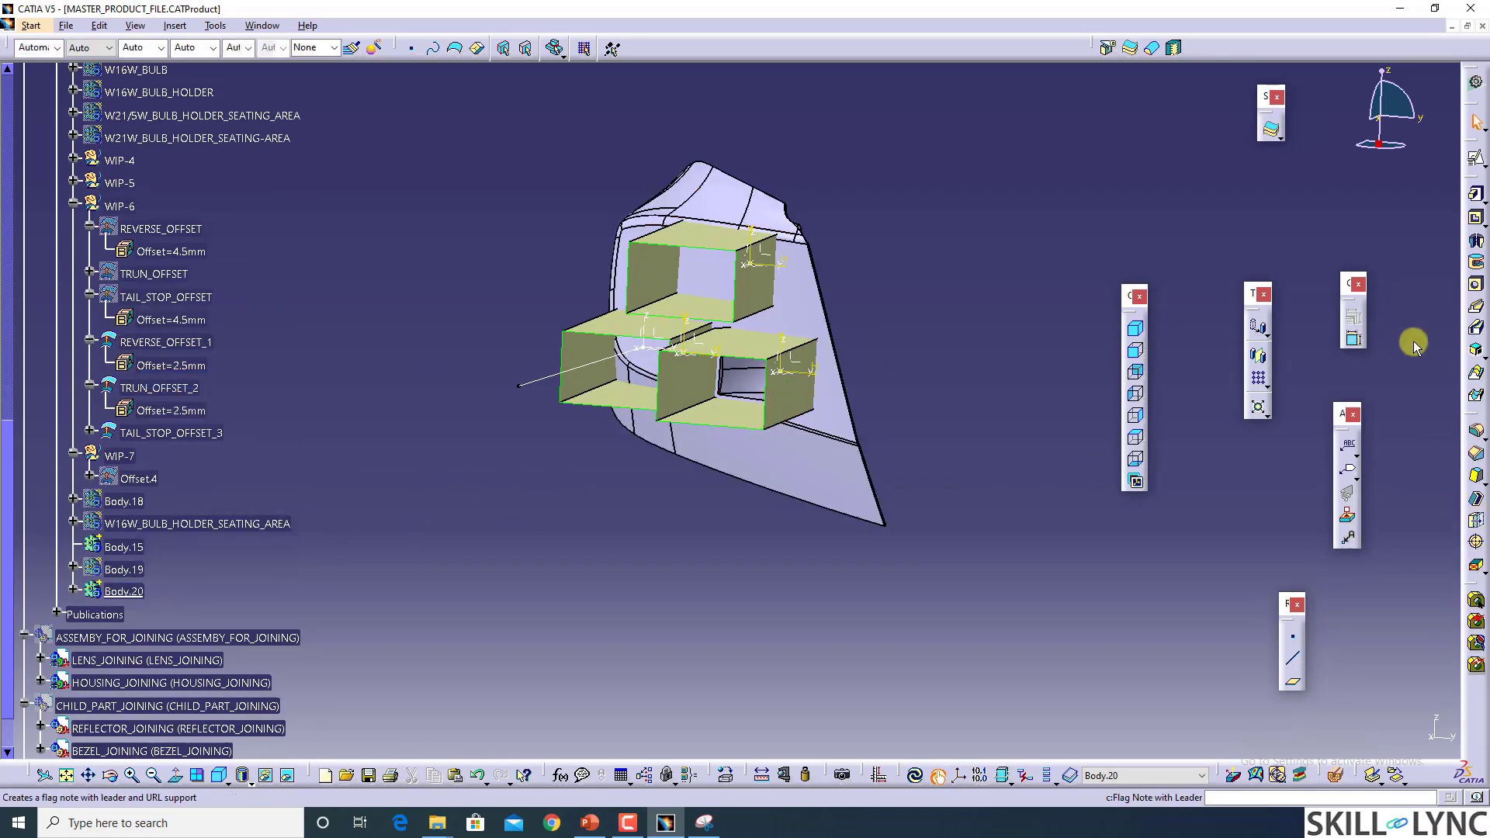
left_click(761, 348)
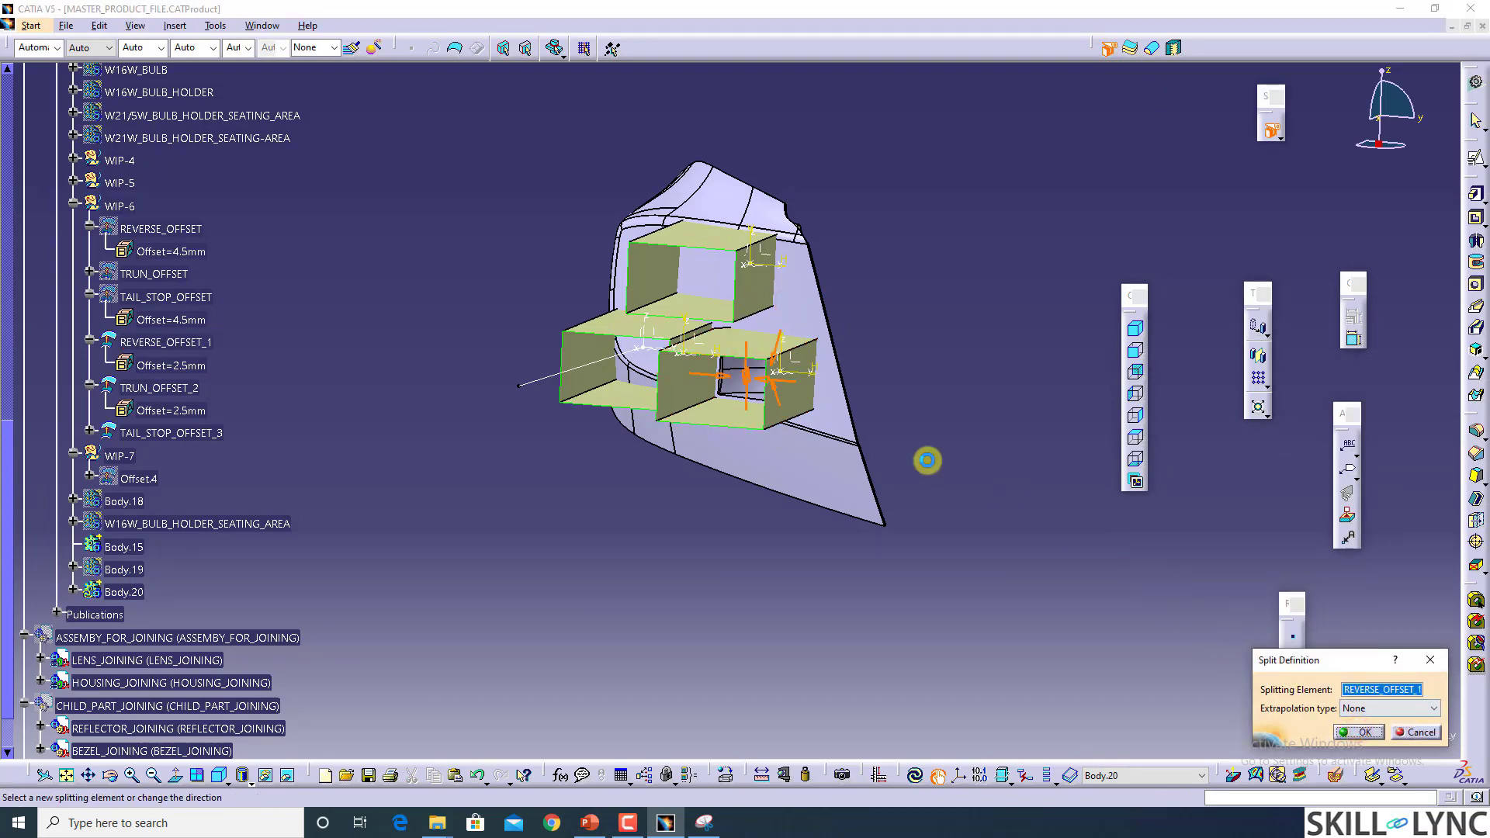
key("Return")
right_click(727, 347)
left_click(793, 394)
Step: Try to split Body.20 with the TAIL_STOP_OFFSET_3 surface
middle_click_drag(788, 436, 626, 403)
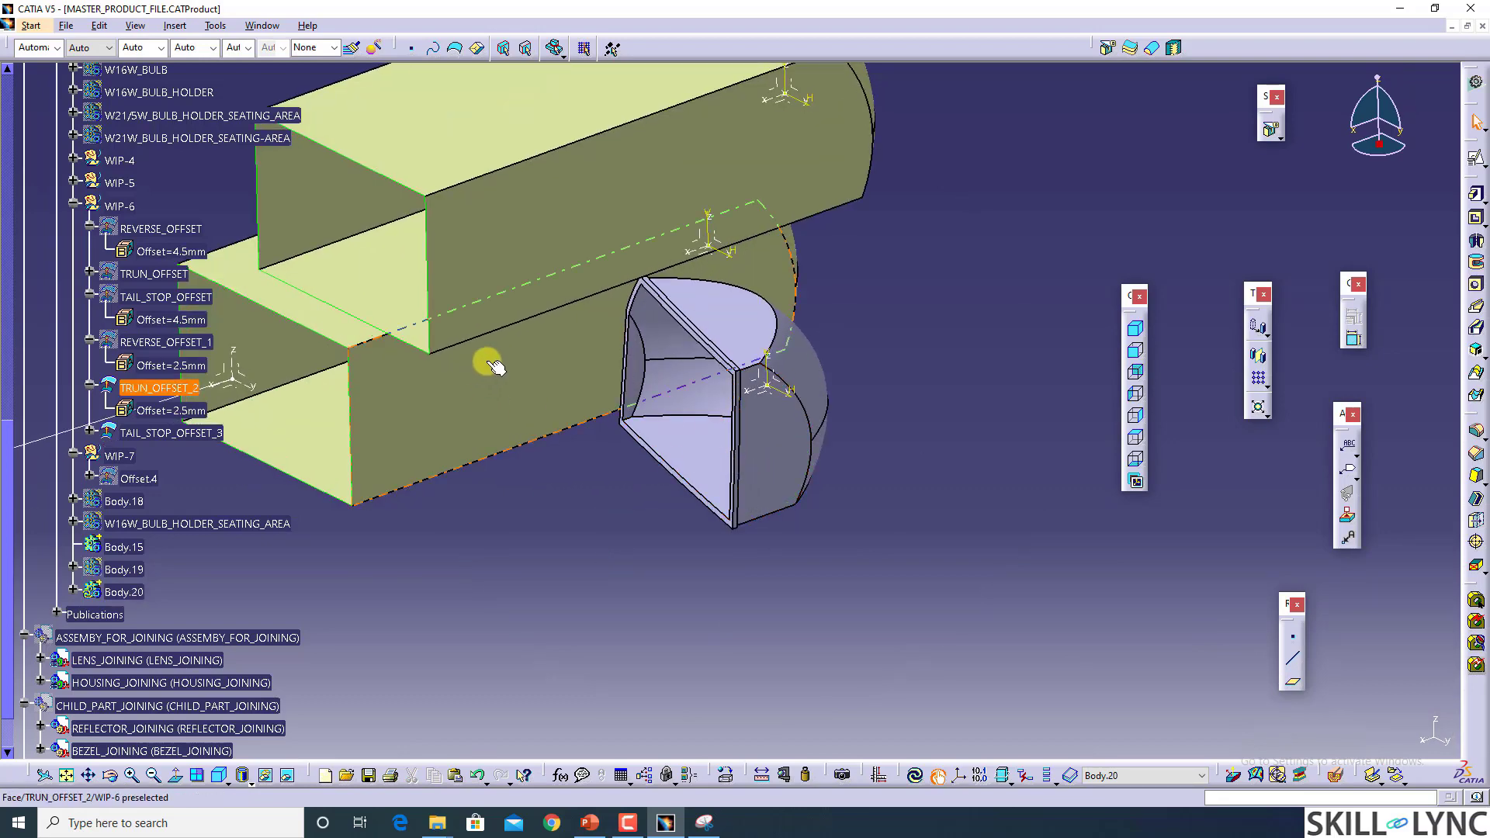
middle_click_drag(632, 472, 435, 434)
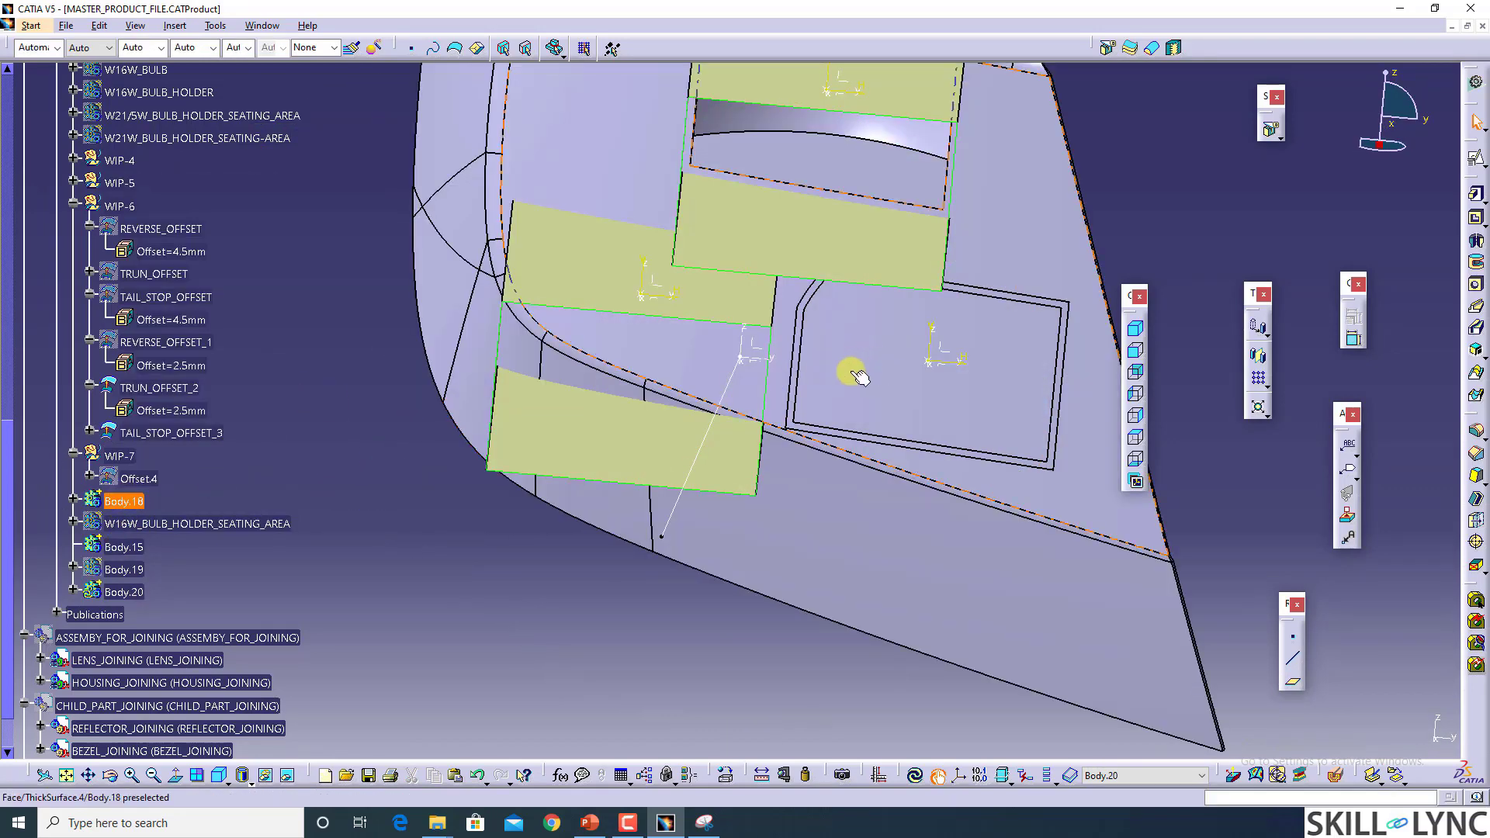
middle_click_drag(958, 435, 472, 448)
left_click(1264, 130)
left_click(1267, 128)
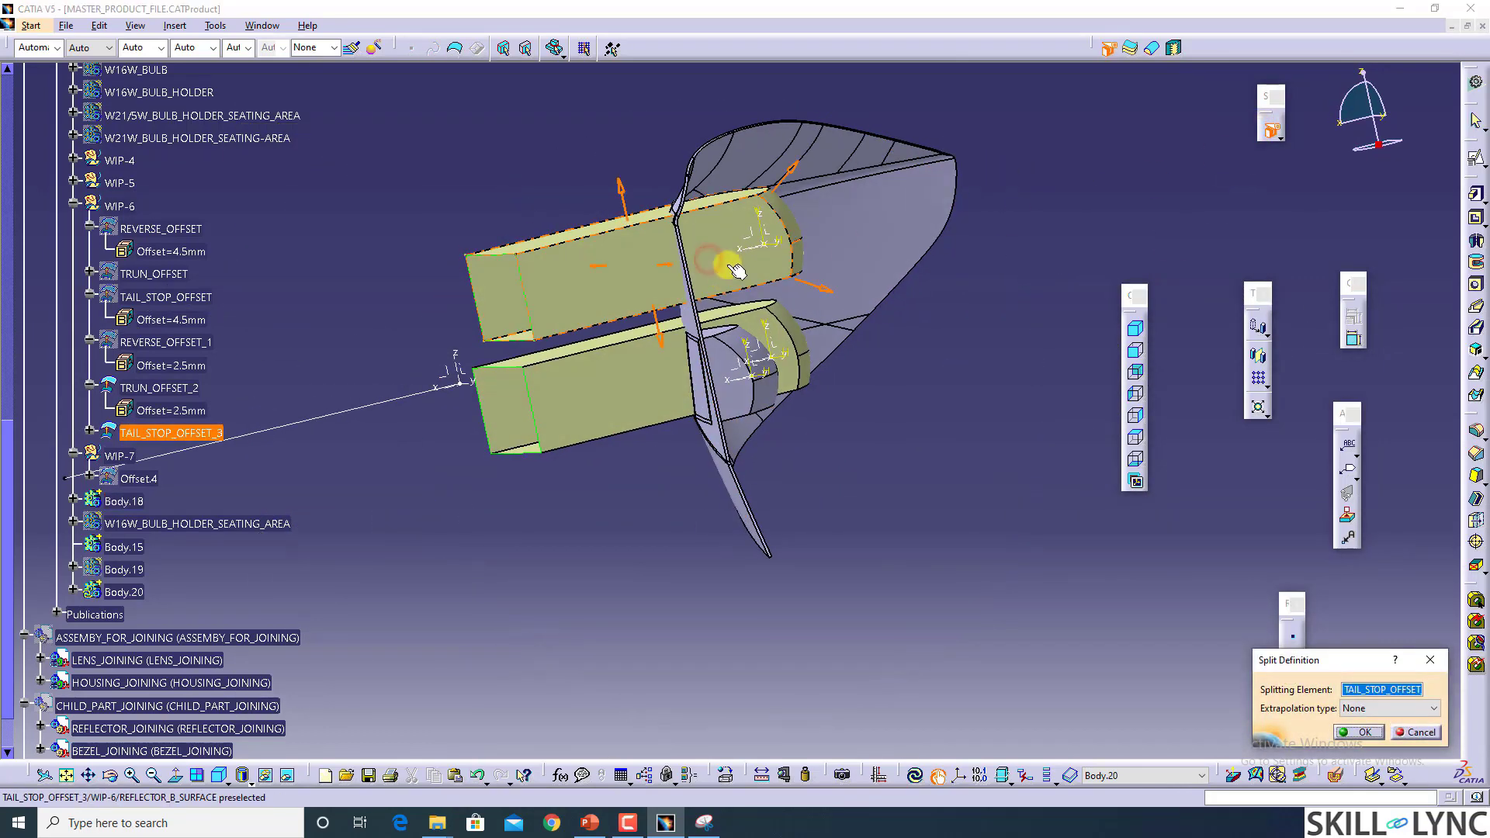
left_click(1355, 734)
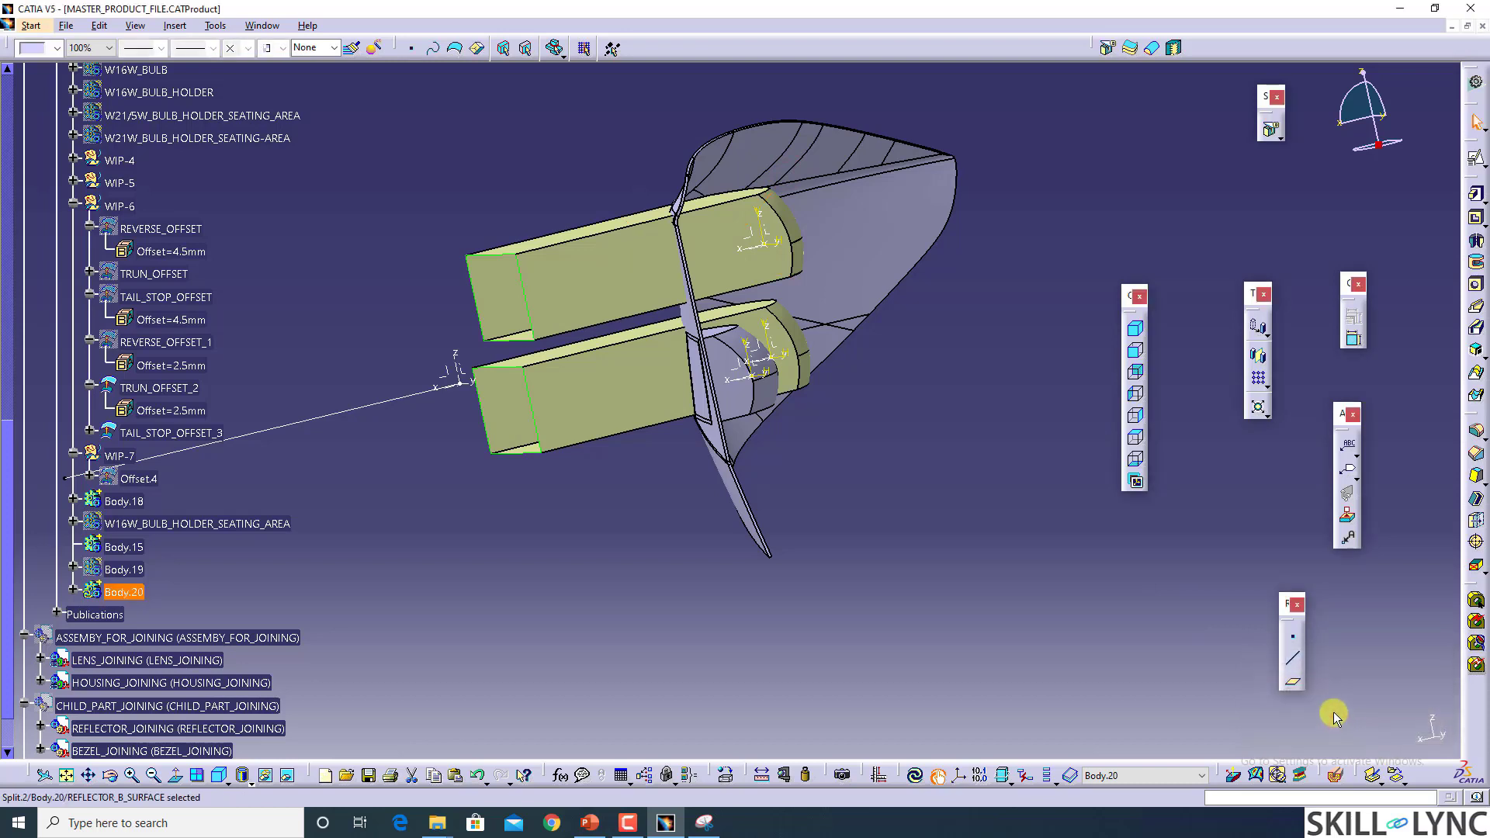
Step: Hide Body.20, the trimmed reverse reflector
left_click(122, 592)
right_click(122, 592)
key("h")
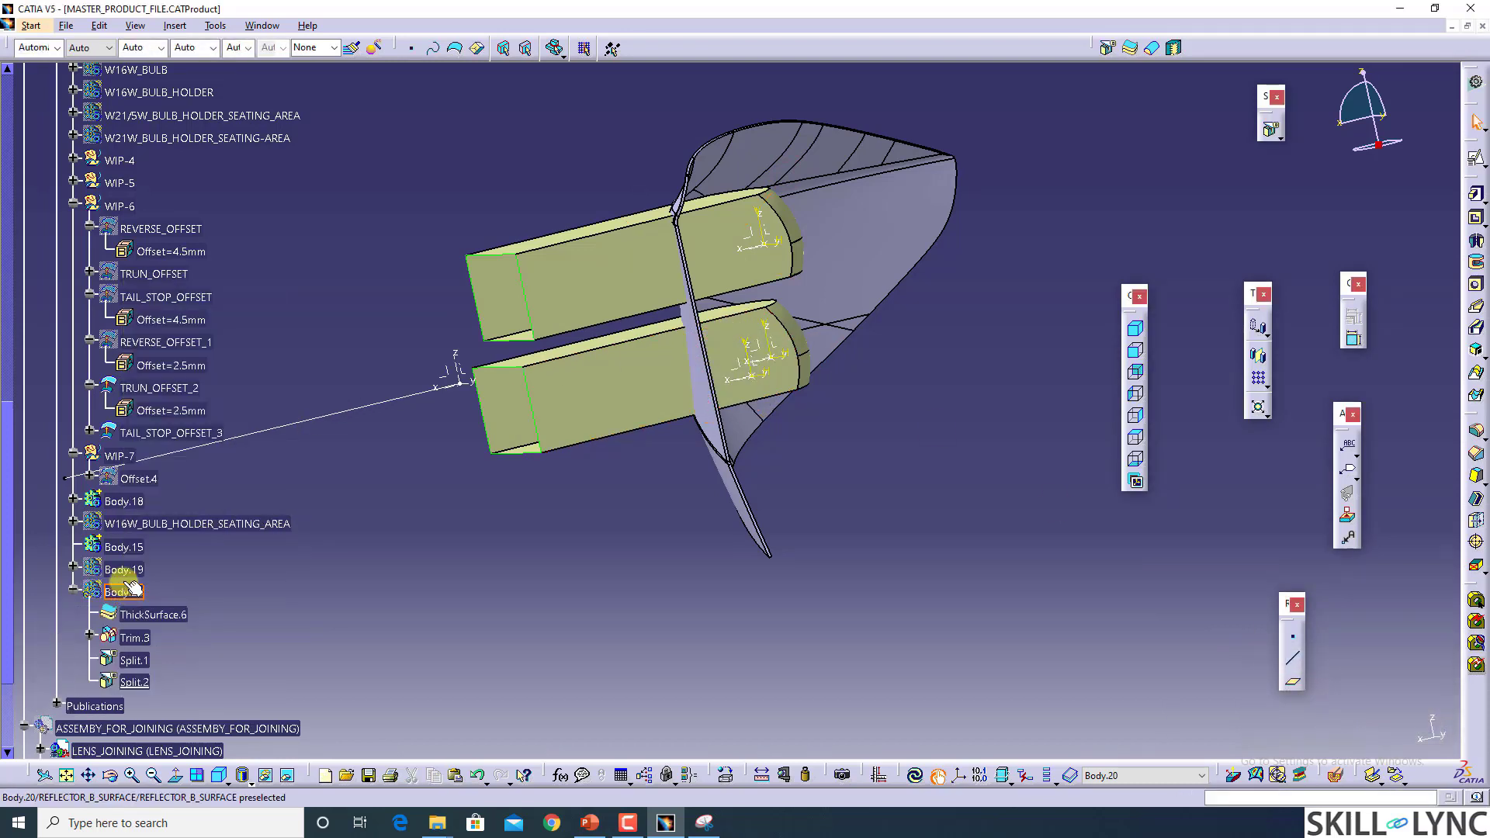
Step: Delete the mistaken Split.2 feature from Body.20
right_click(137, 504)
left_click(105, 503)
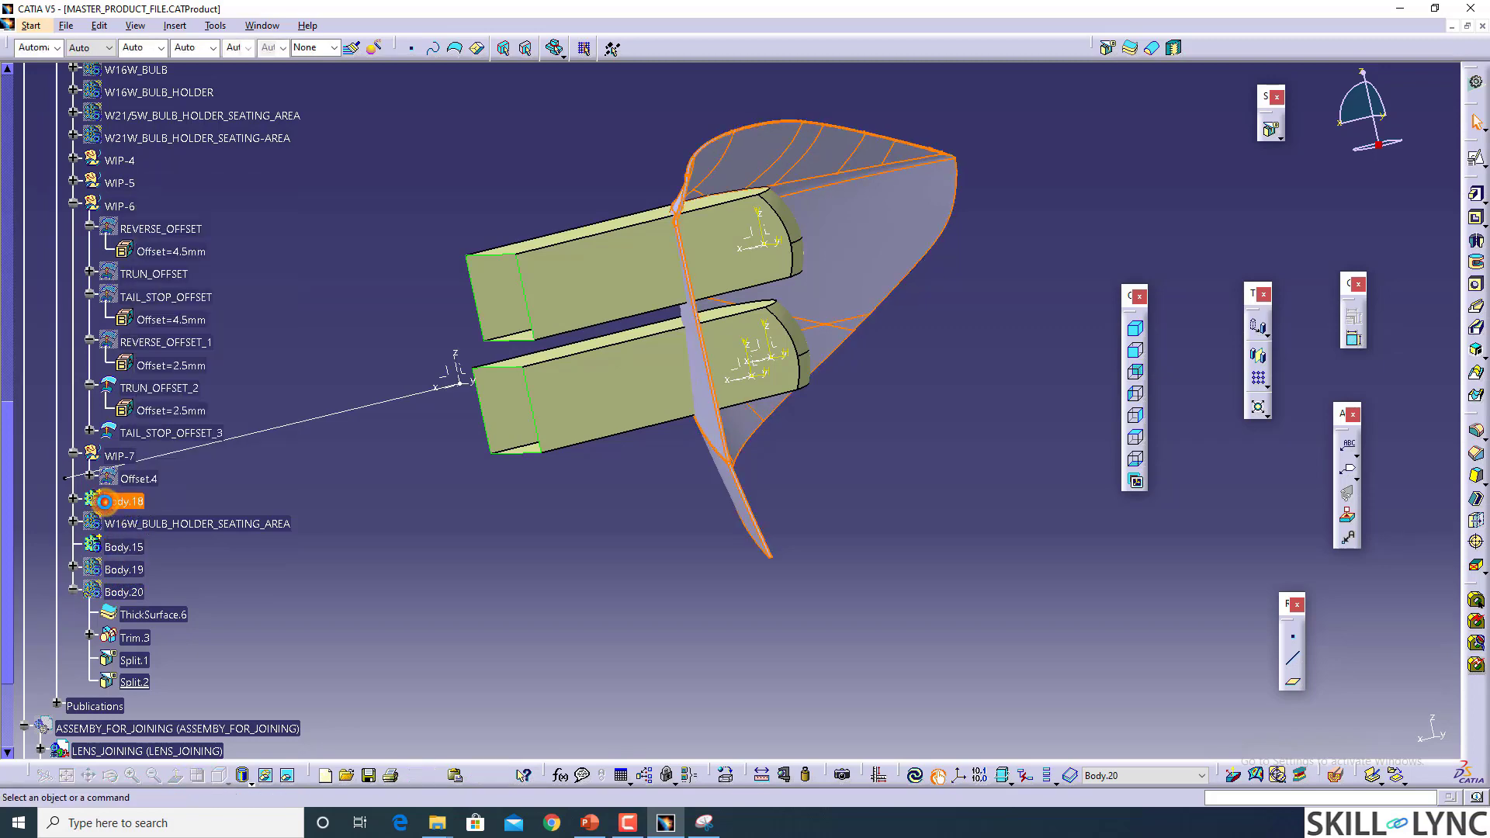
double_click(126, 503)
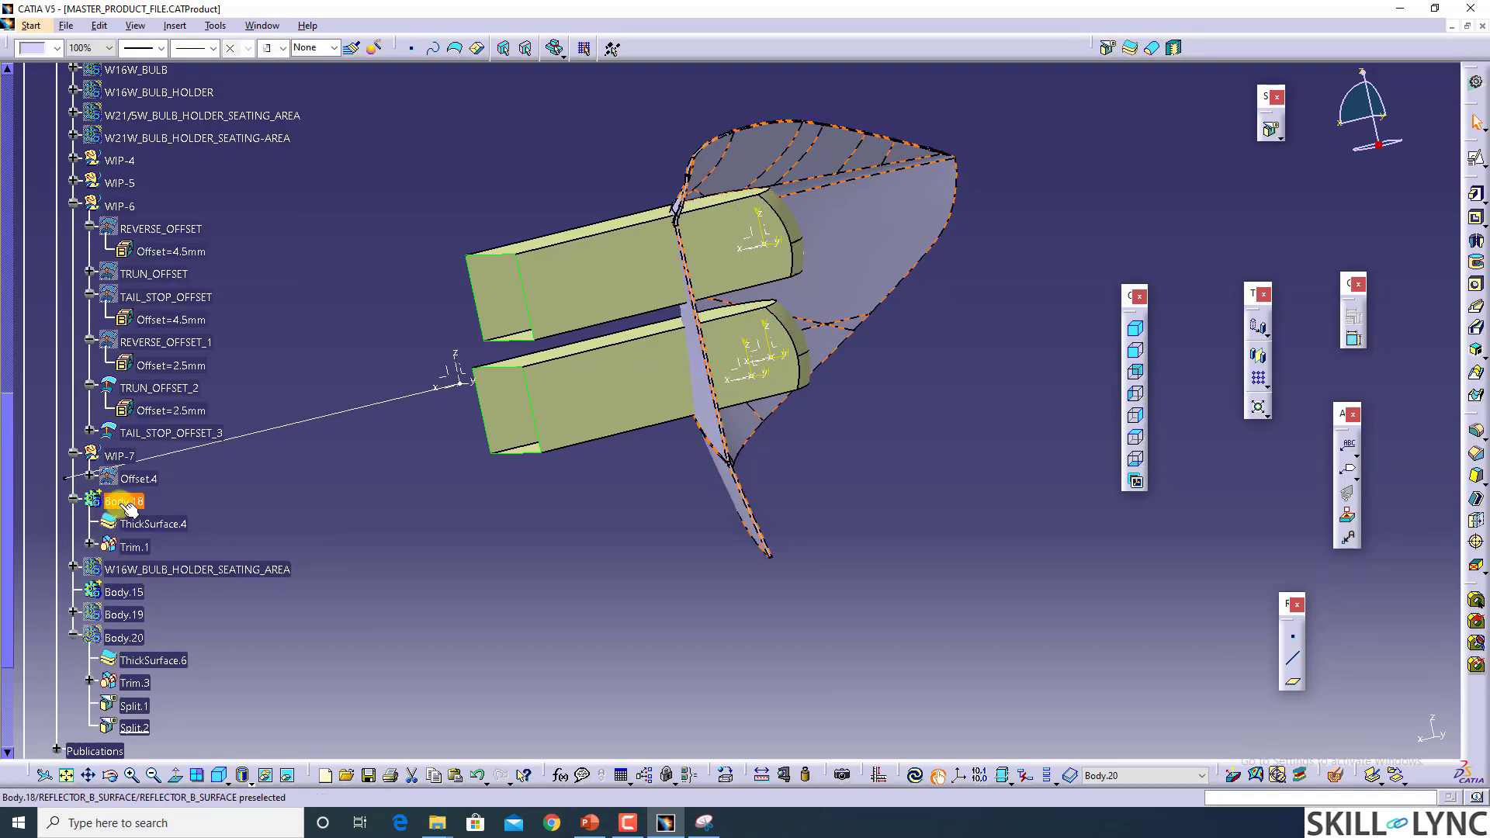
left_click(133, 728)
key("Delete")
left_click(1359, 731)
Step: Make Body.18 the in-work object and split it with TAIL_STOP_OFFSET_3, keeping the tail/stop reflector portion
left_click(124, 502)
left_click(578, 488)
middle_click_drag(853, 349, 1005, 314)
left_click(800, 219)
left_click(826, 245)
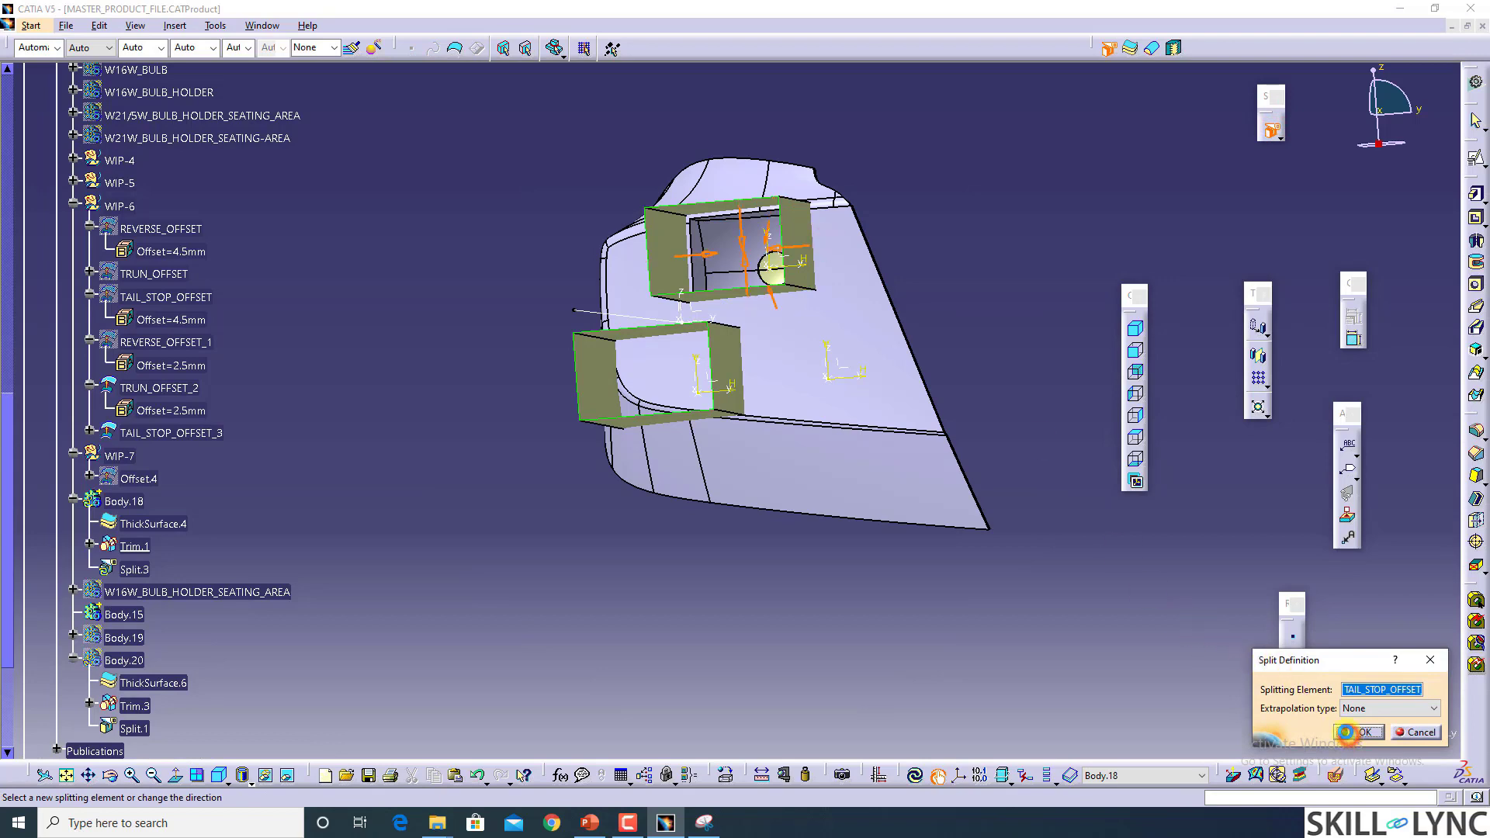
left_click(1360, 732)
Step: Hide the TAIL_STOP_OFFSET_3 splitting surface and Body.18
middle_click_drag(759, 410, 698, 386)
right_click(765, 293)
left_click(807, 336)
right_click(138, 505)
left_click(233, 229)
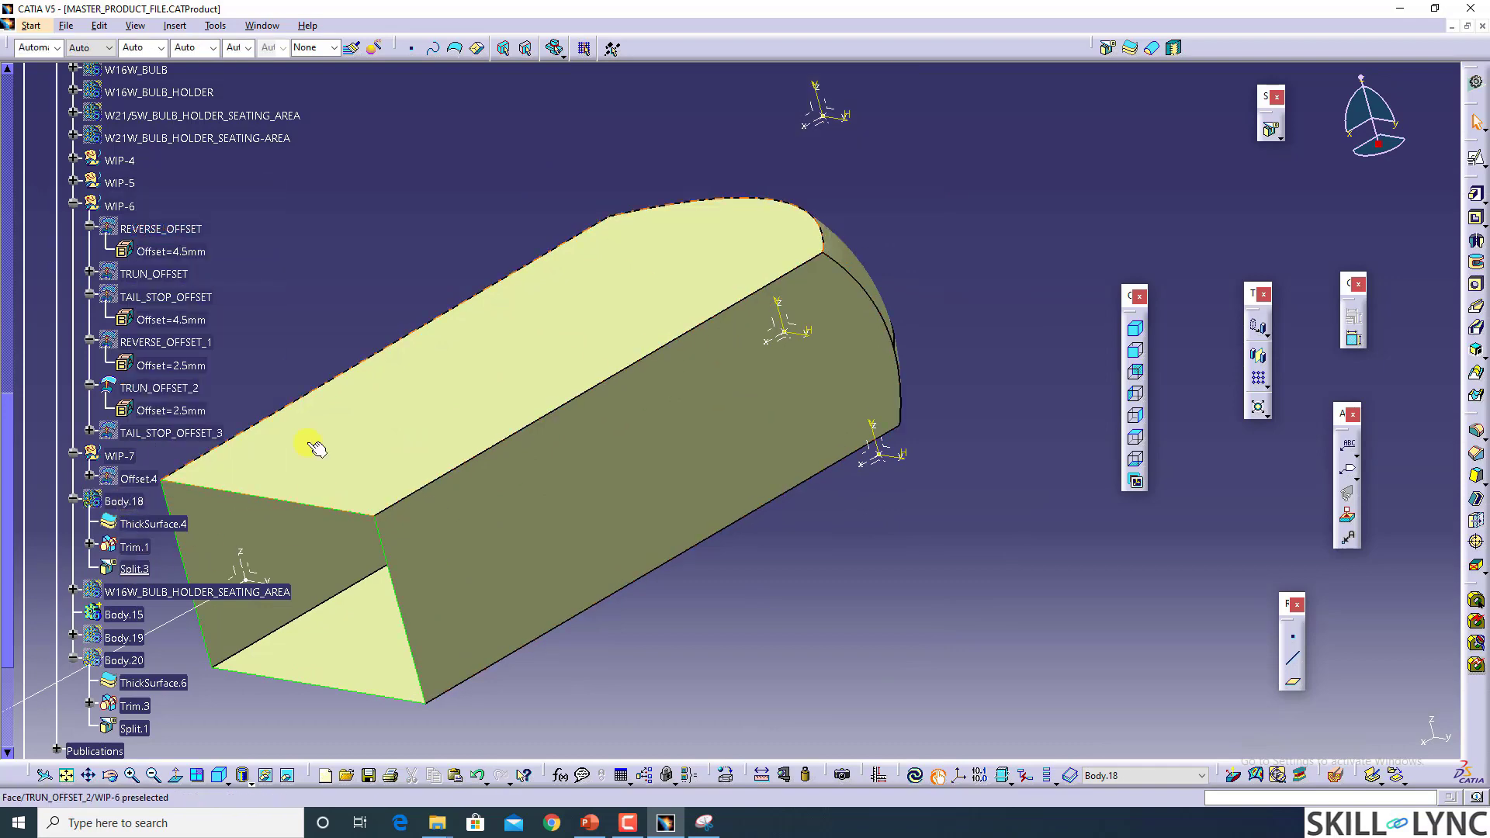
Step: Make Body.19 the in-work object, split it with TRUN_OFFSET_2 and hide the splitting surface
scroll(160, 452, "down", 4)
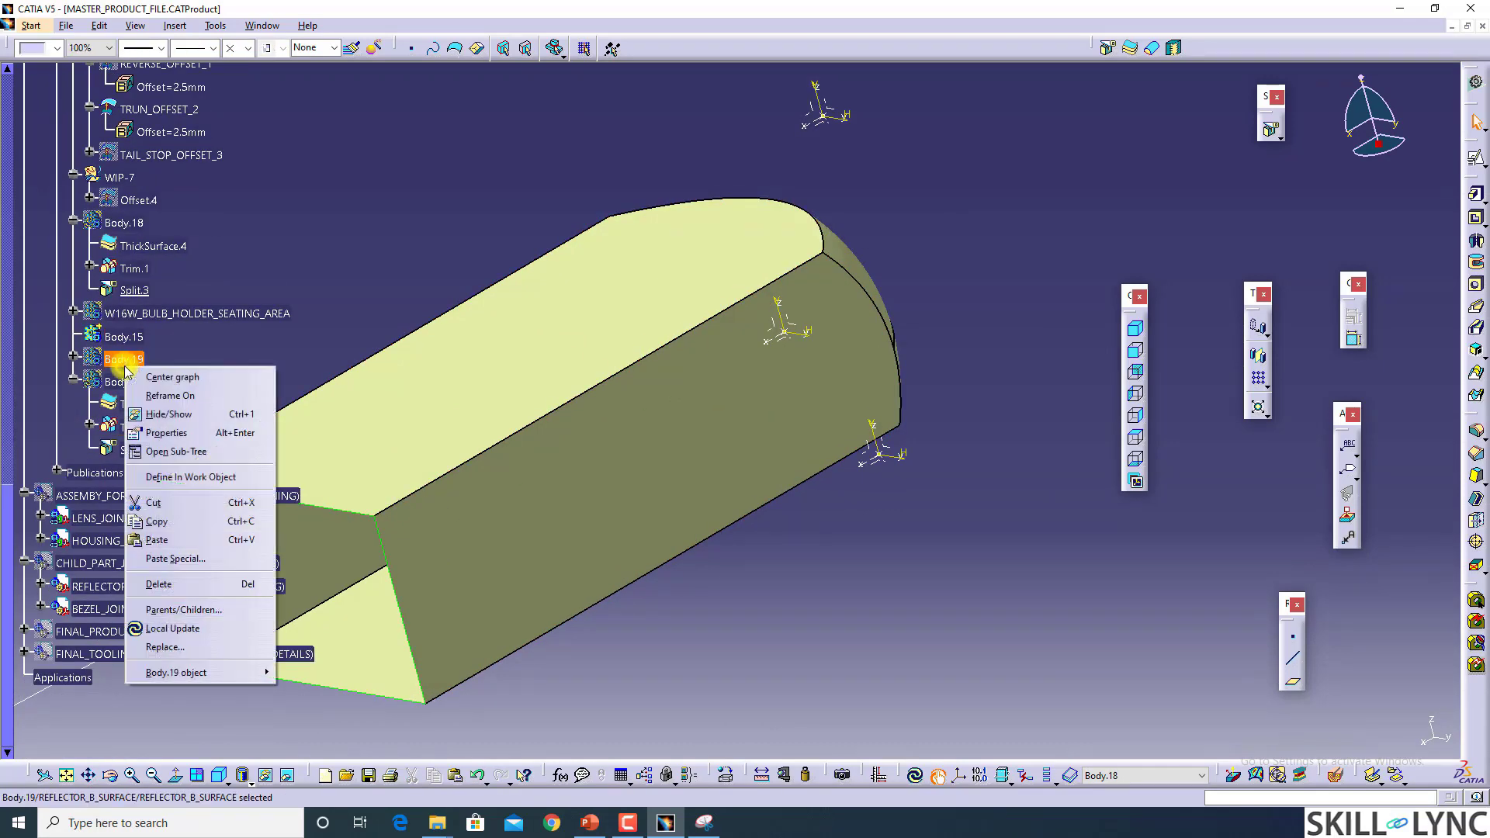
right_click(142, 362)
left_click(233, 472)
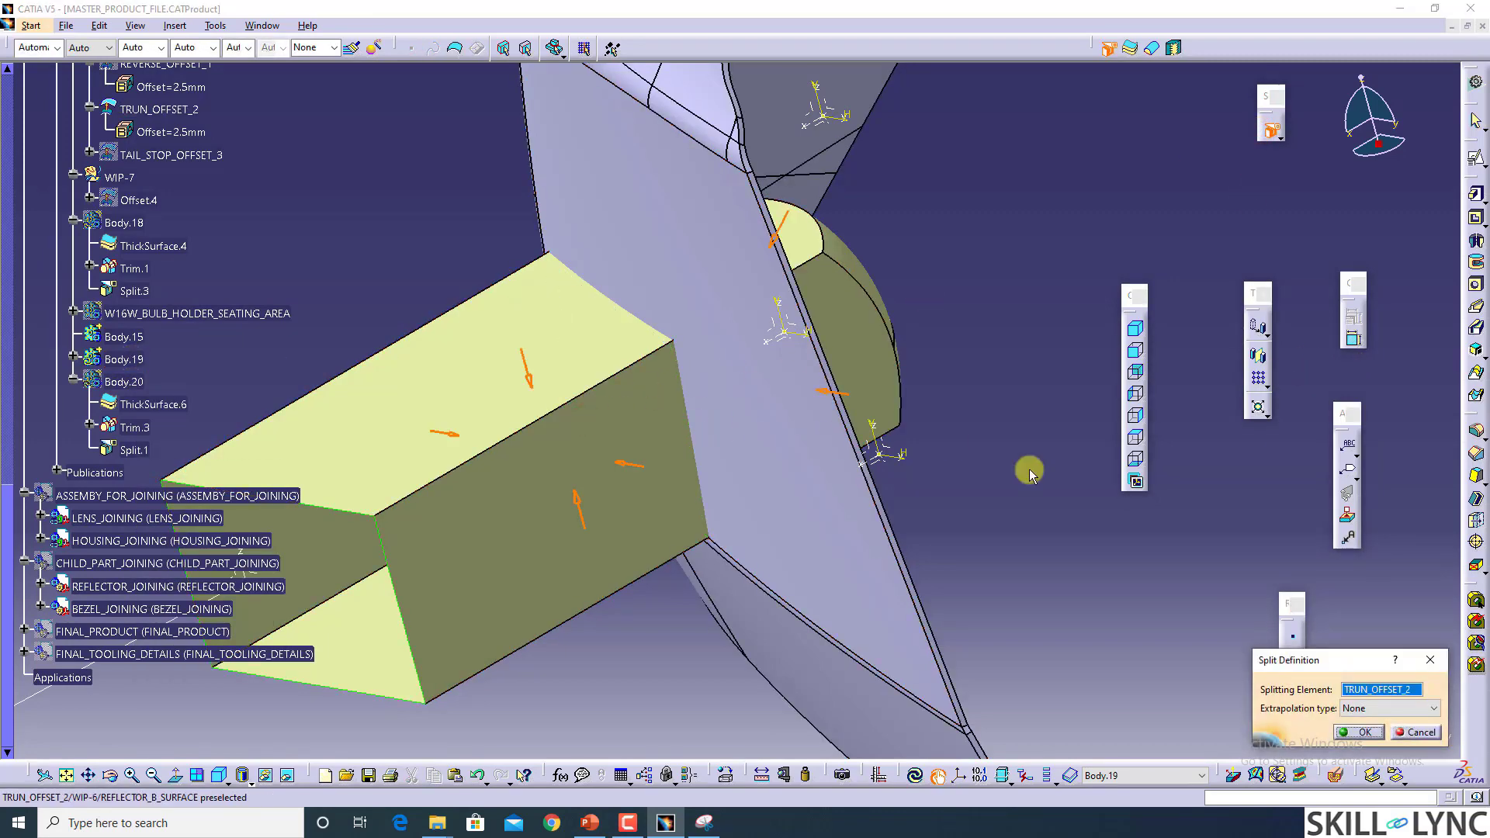
right_click(622, 415)
left_click(642, 464)
middle_click_drag(604, 482, 678, 453)
right_click(665, 420)
left_click(711, 468)
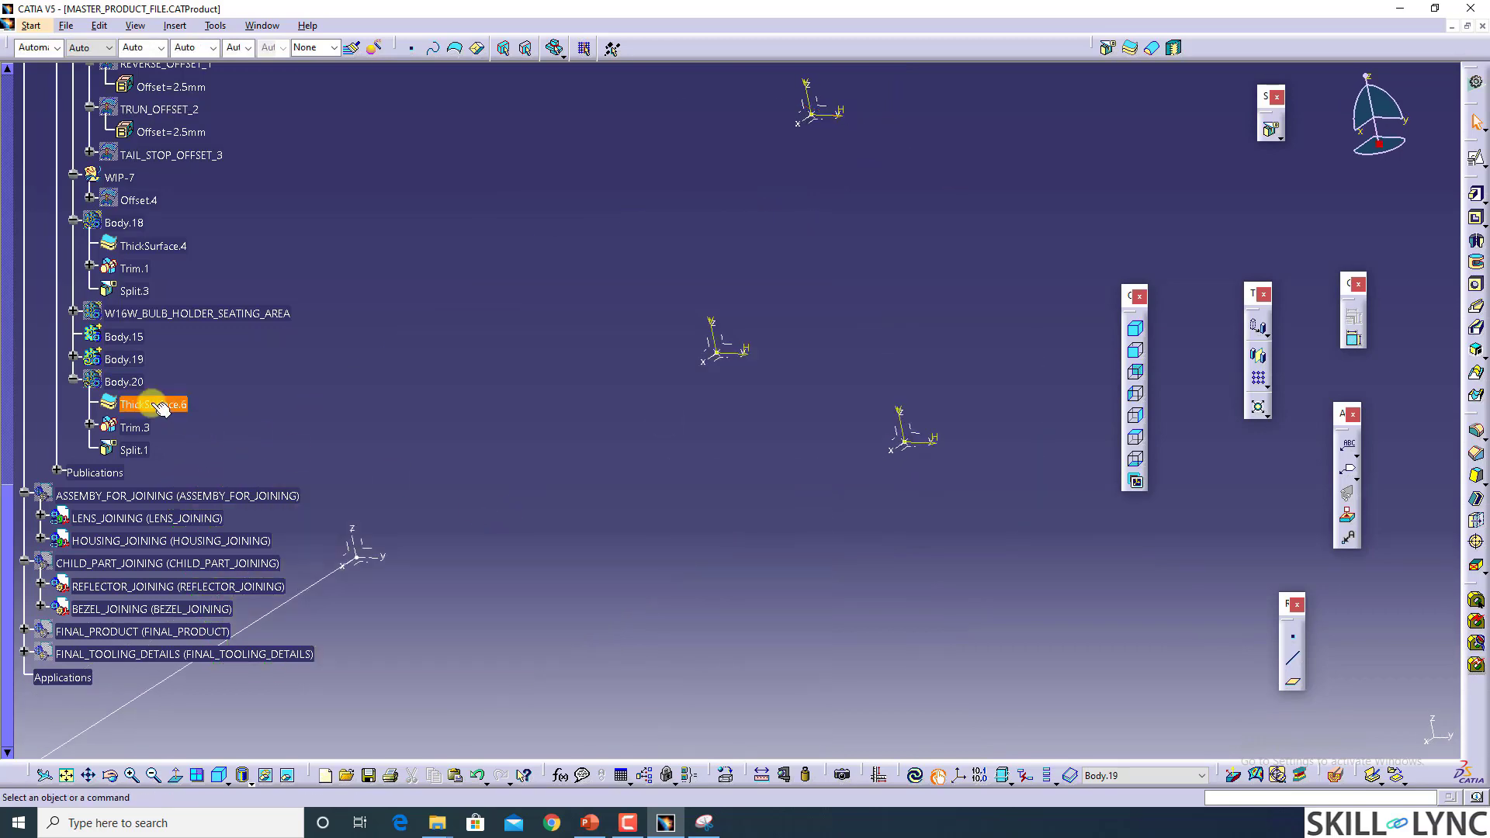
Step: Examine the split turn reflector and the features in Body.19
double_click(132, 364)
mouse_move(642, 446)
middle_mouse_down()
mouse_move(902, 385)
mouse_move(875, 369)
mouse_move(861, 388)
middle_mouse_up()
left_click(705, 457)
key("alt+v")
key("Escape")
middle_click_drag(535, 435, 622, 436)
scroll(138, 226, "up", 2)
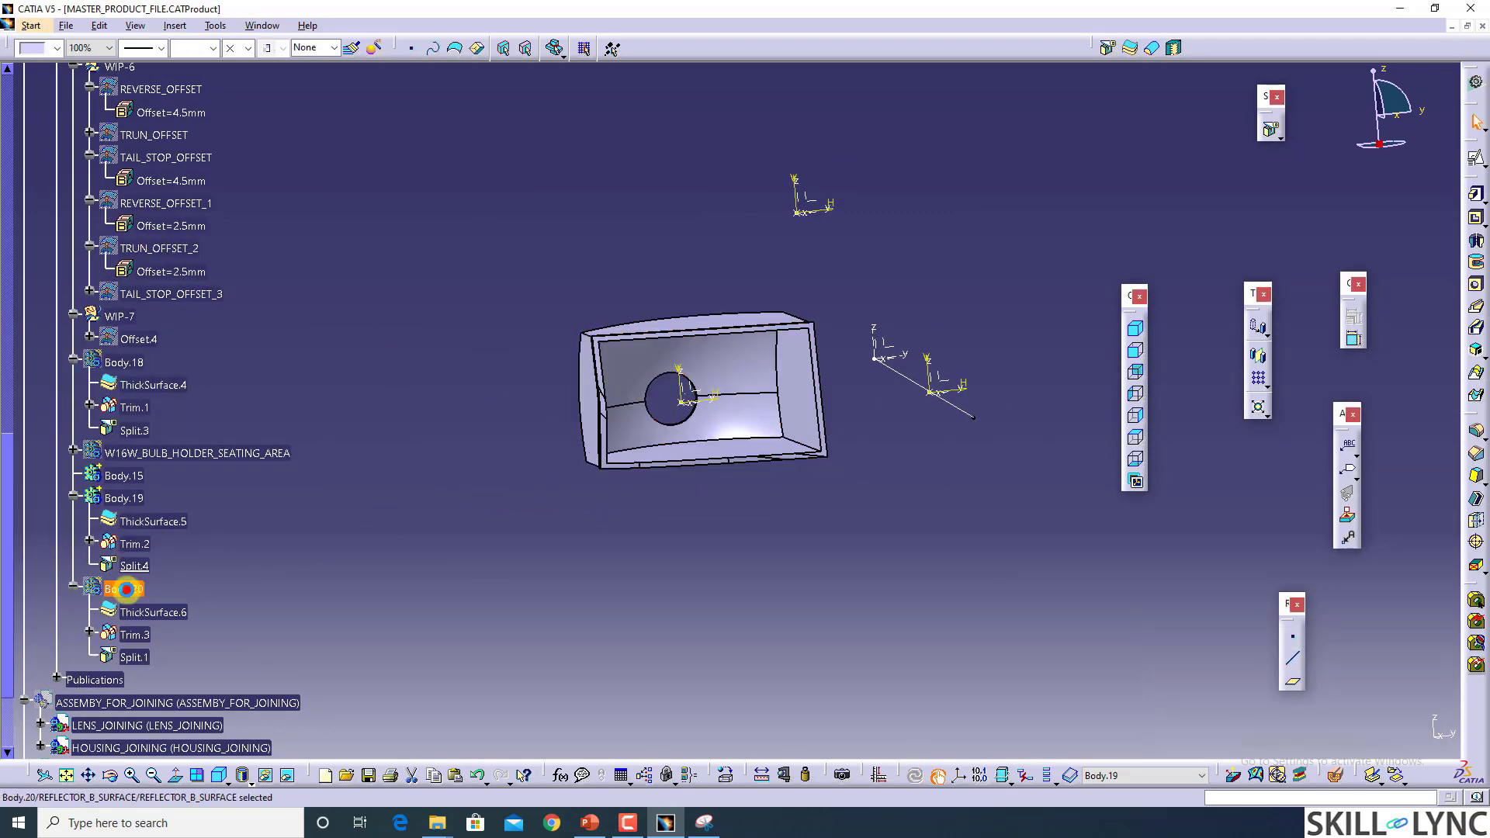
Step: Collapse the branches of Body.18, Body.19 and Body.20, and show Body.18 and Body.20 again
double_click(125, 589)
double_click(124, 499)
double_click(124, 362)
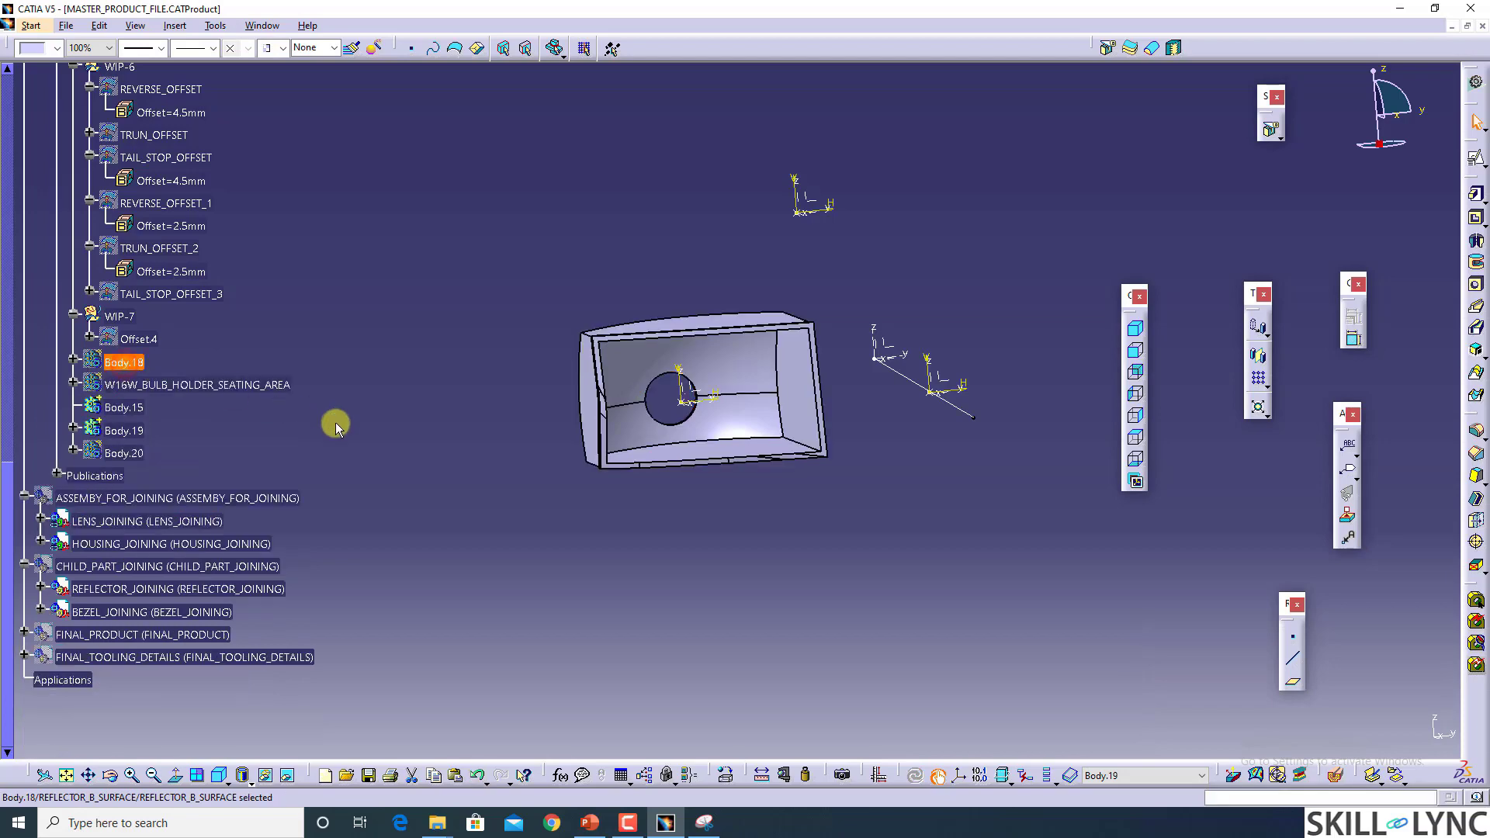
middle_click_drag(901, 458, 885, 466)
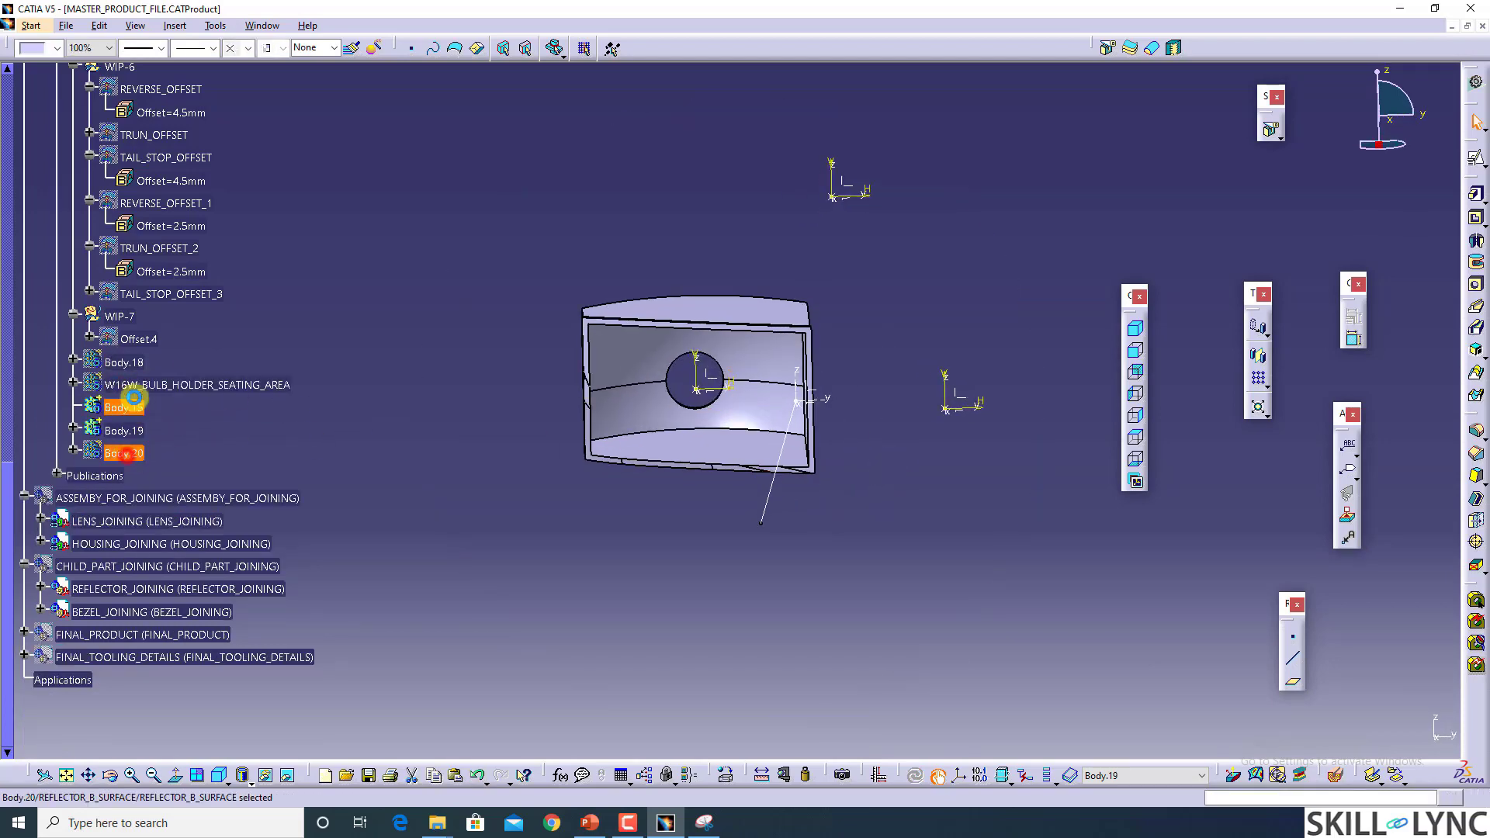
left_click(137, 363, "ctrl")
right_click(130, 363)
left_click(167, 431)
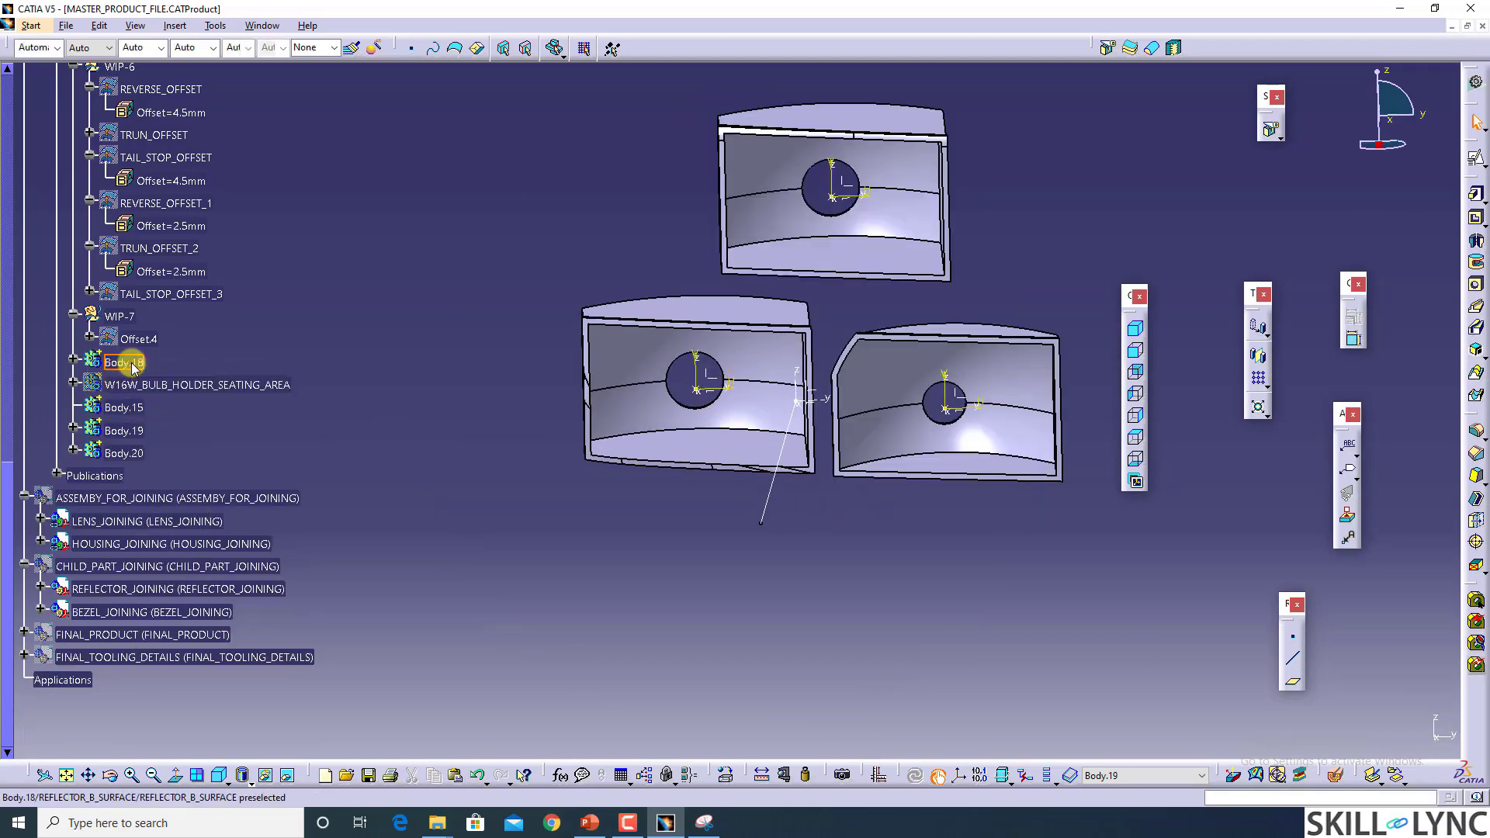
Step: Toggle the visibility of W16W_BULB_HOLDER_SEATING_AREA on and back off while viewing the three reflectors
middle_click_drag(795, 439, 776, 404)
right_click(149, 381)
left_click(186, 431)
right_click(183, 382)
left_click(220, 432)
middle_click_drag(977, 420, 784, 492)
middle_click_drag(654, 426, 753, 481)
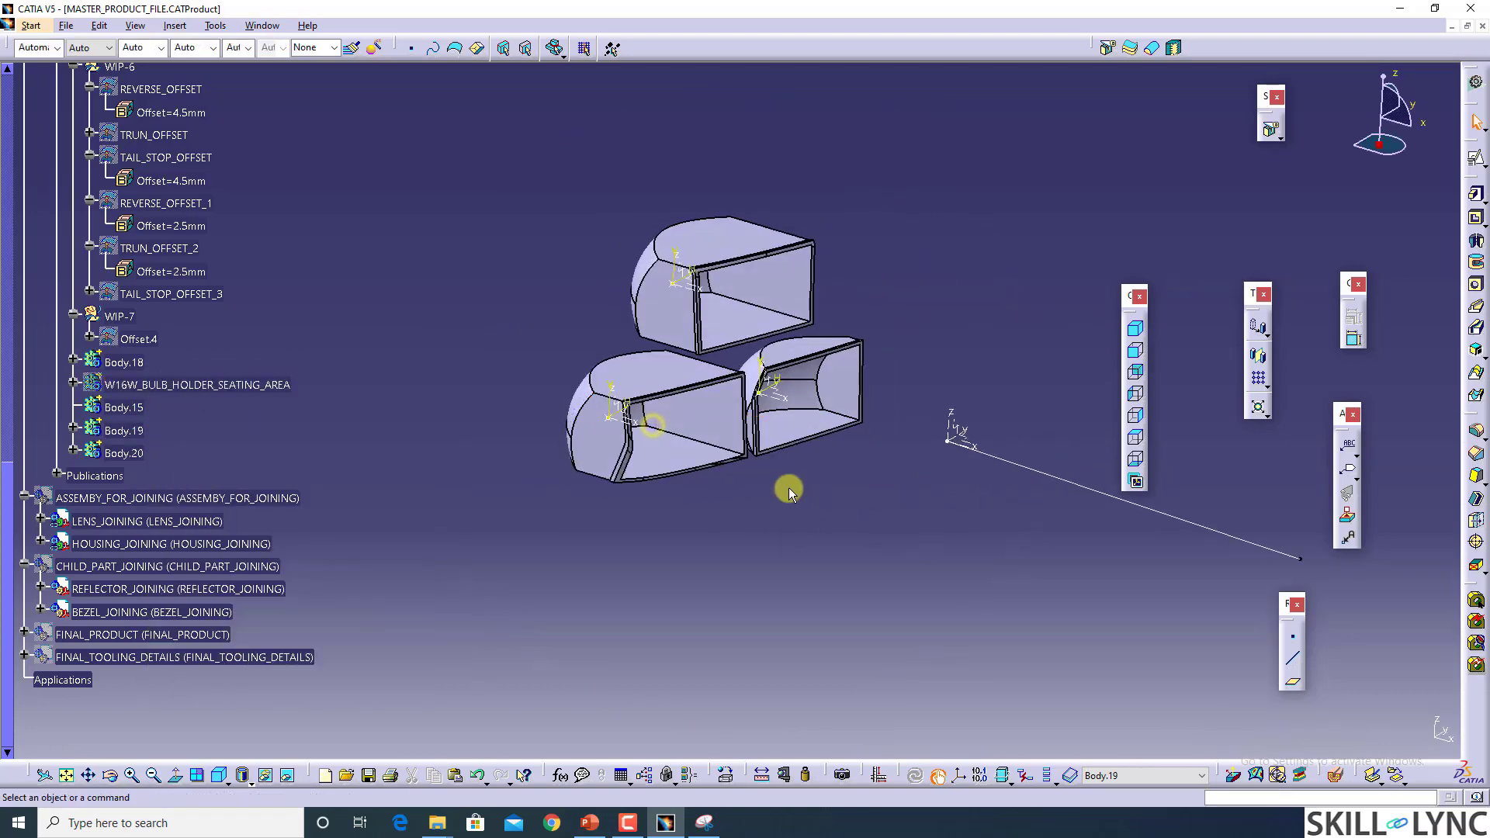
Step: Show the ASSEMBY_FOR_JOINING assembly together with the three reflectors
right_click(159, 501)
left_click(196, 549)
middle_click_drag(639, 476, 469, 436)
middle_click_drag(769, 457, 892, 481)
Step: Activate MASTER_PRODUCT_FILE and start a section of the product with its plane normal to Y
scroll(101, 280, "up", 12)
scroll(99, 288, "up", 3)
double_click(101, 181)
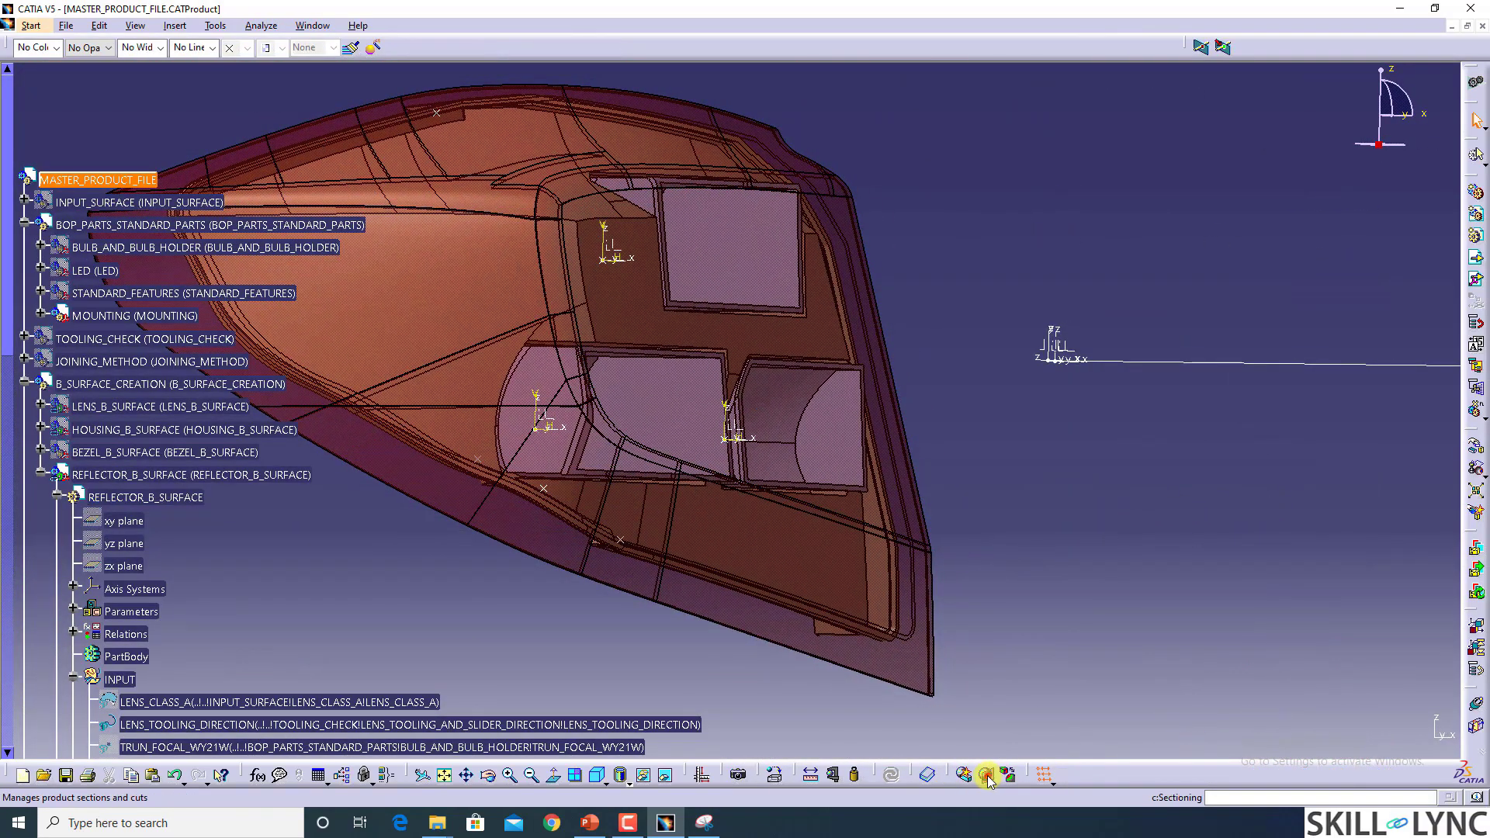
left_click(987, 775)
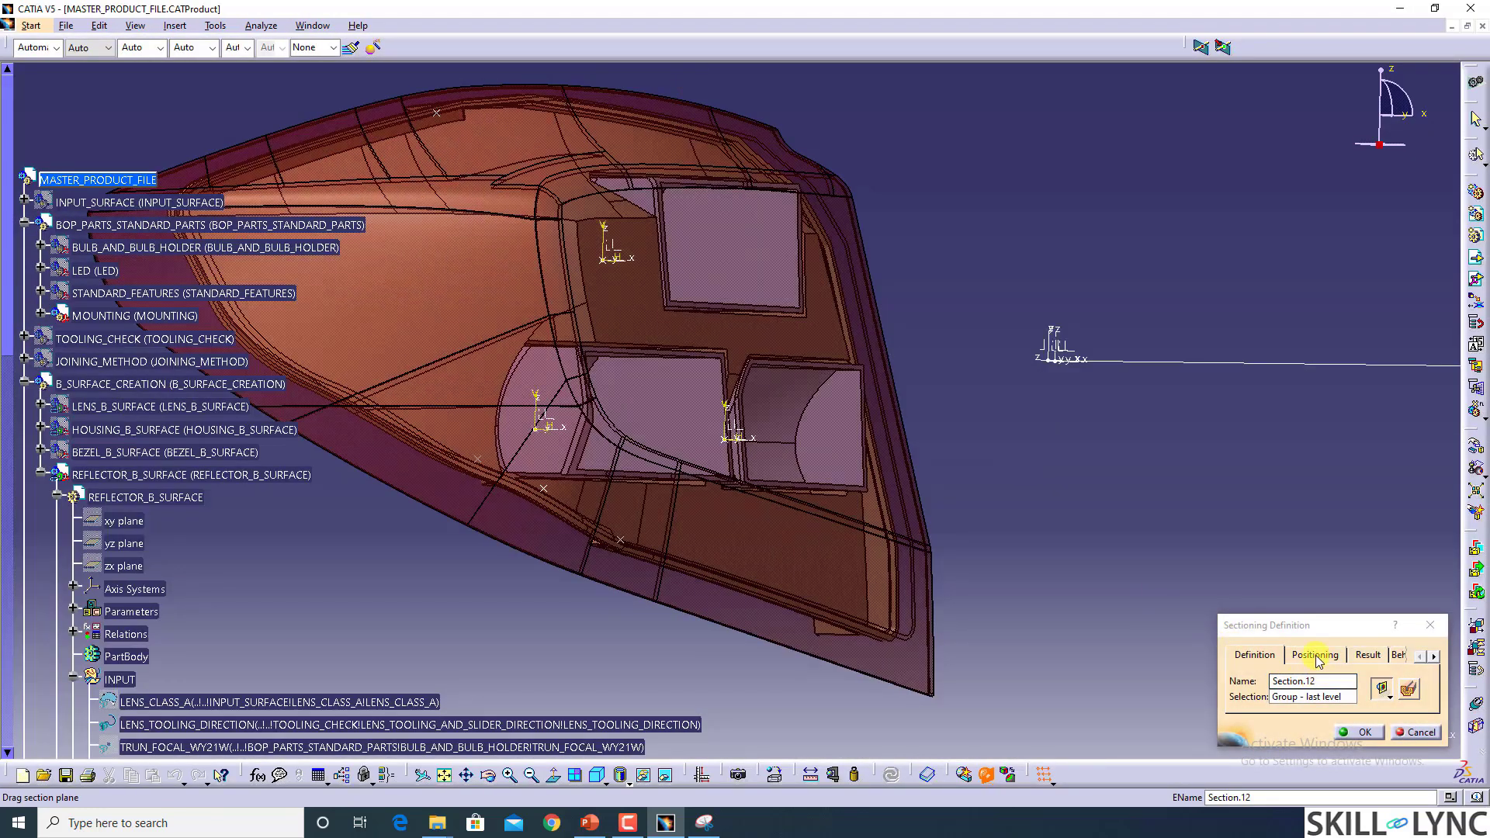
left_click(1318, 656)
left_click_drag(734, 320, 733, 380)
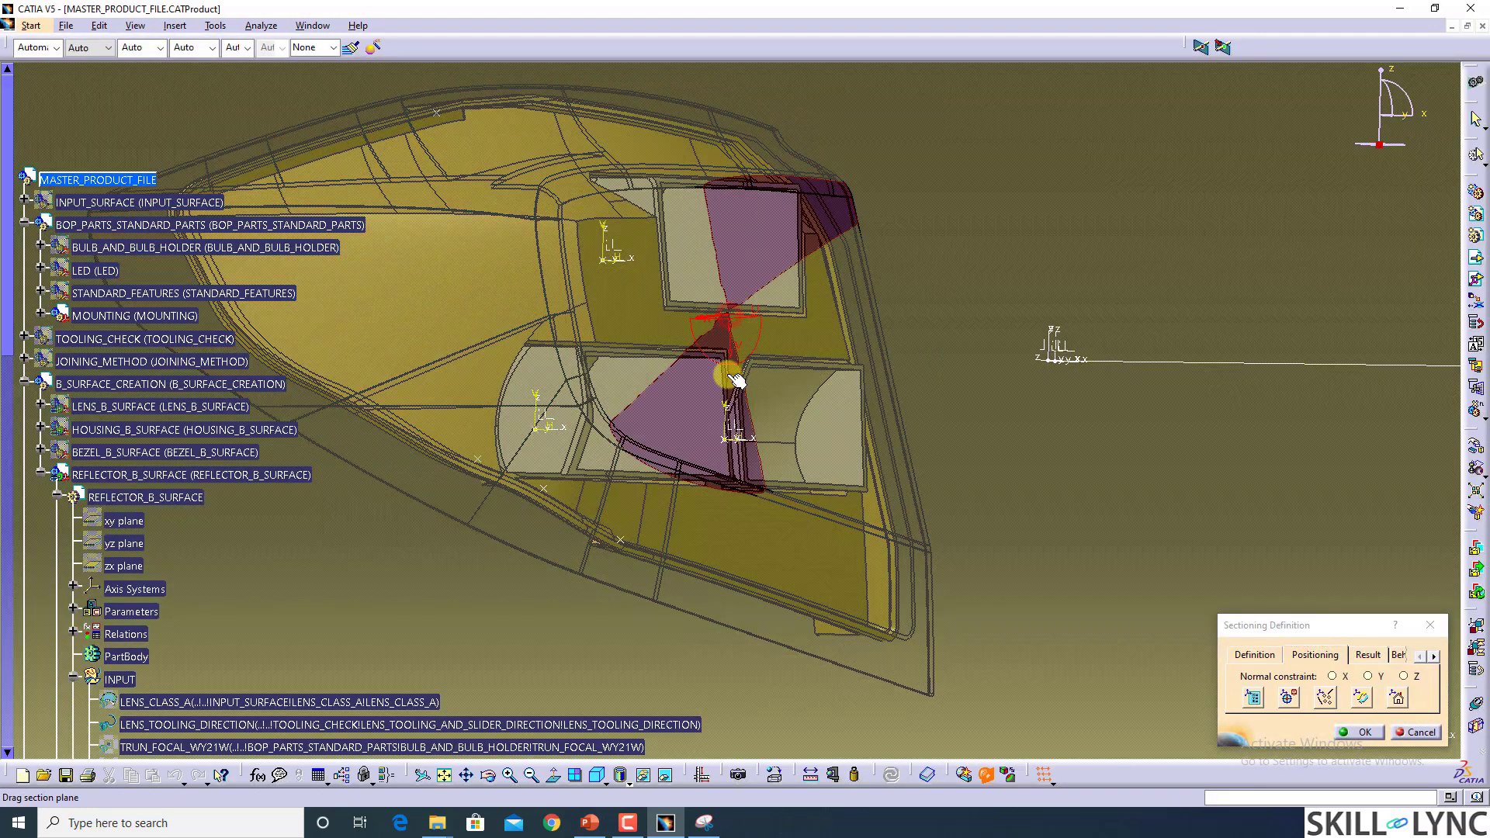
left_click(1367, 676)
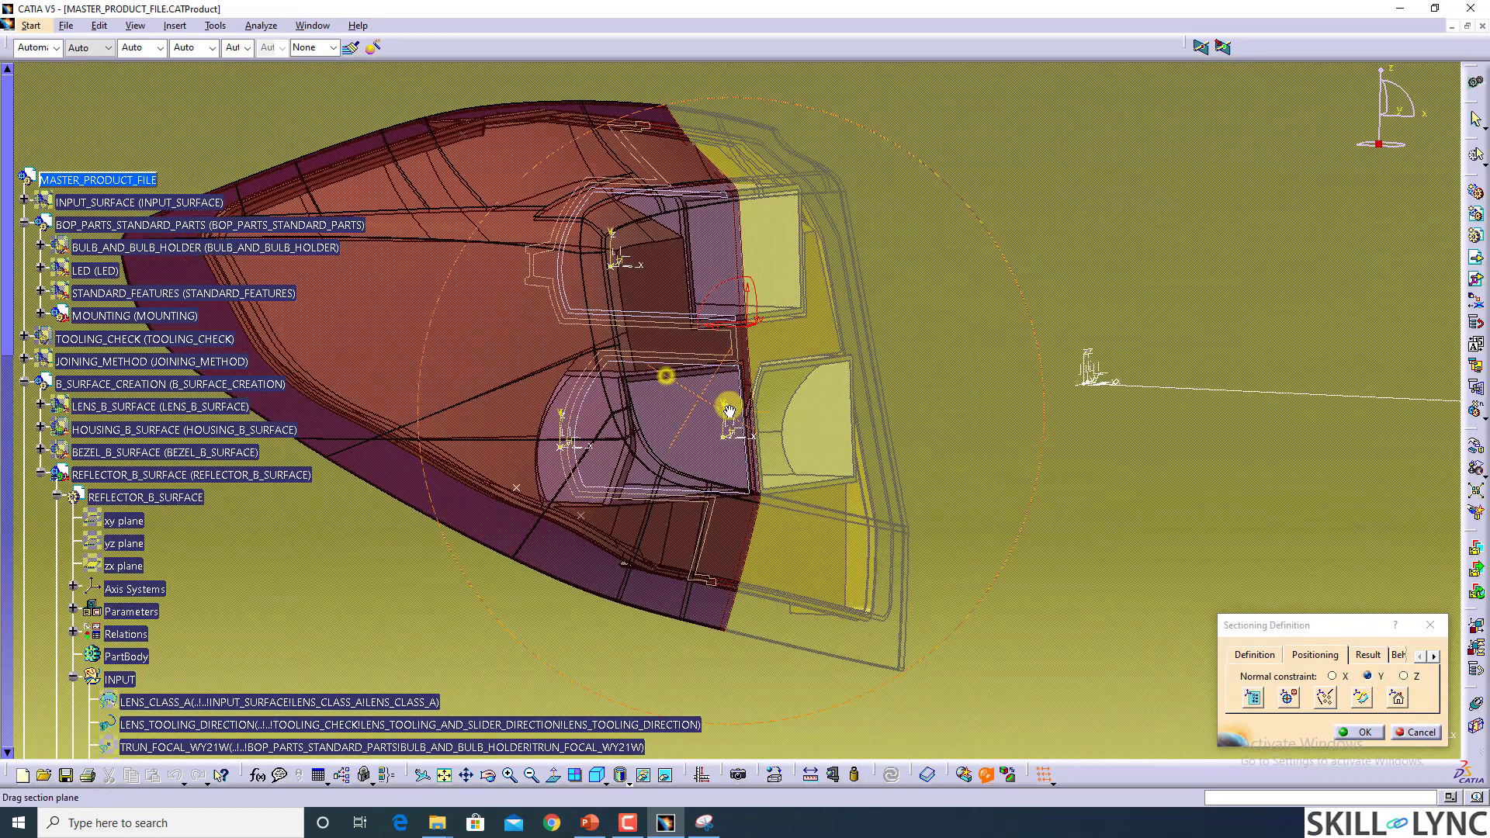
Step: Move the section plane through the reflectors and examine how they sit inside the lens and housing
middle_click_drag(738, 376, 865, 400)
left_click_drag(864, 399, 839, 439)
middle_click_drag(841, 471, 795, 455)
left_click_drag(892, 473, 967, 500)
Step: Collapse the INPUT set, close the section and show the WY21W_BULB, W21/5W_BULB and W16W_BULB bodies
scroll(151, 435, "down", 2)
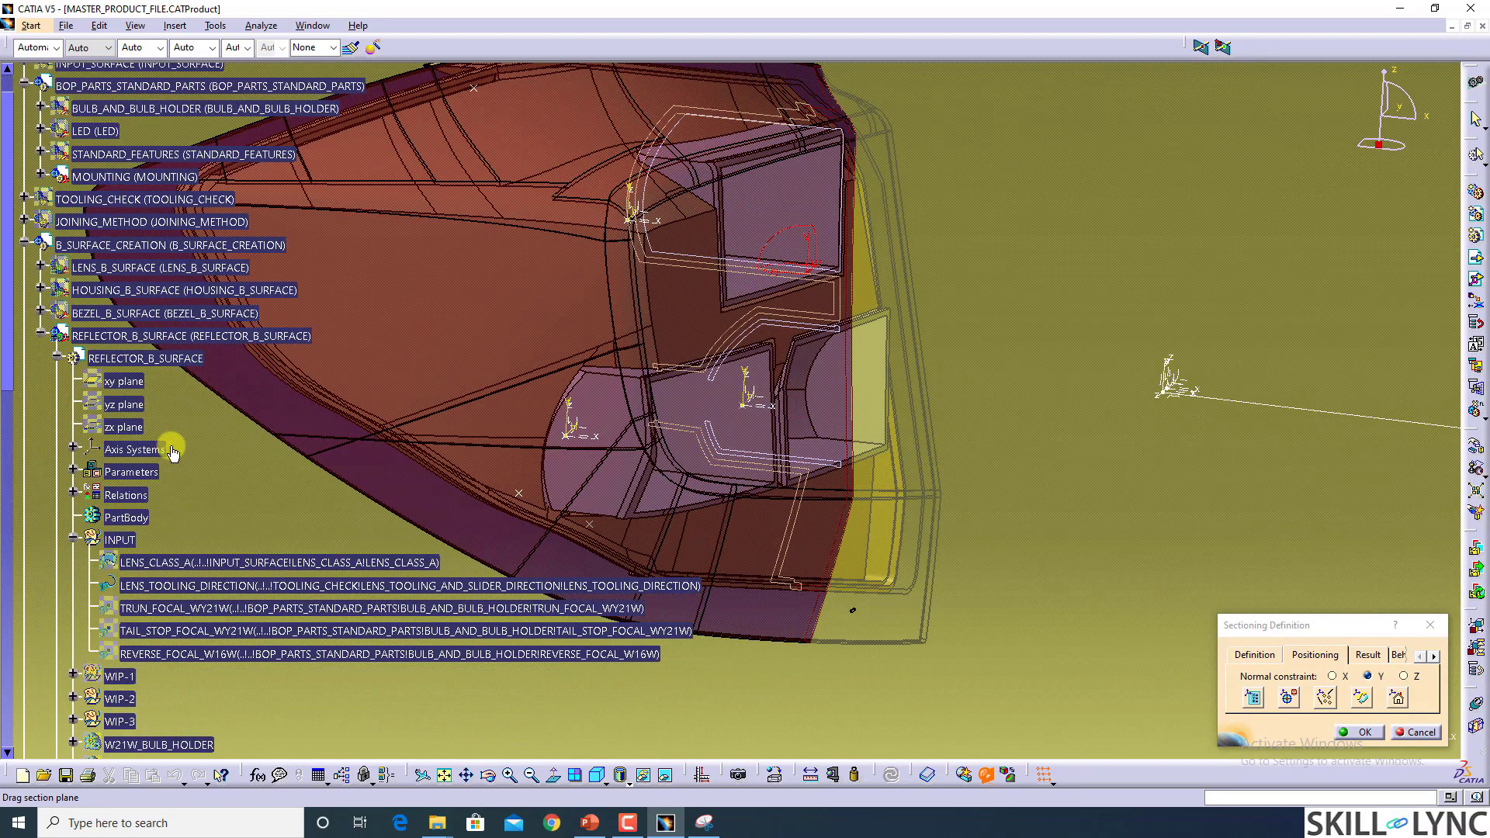
left_click(73, 540)
scroll(315, 432, "down", 4)
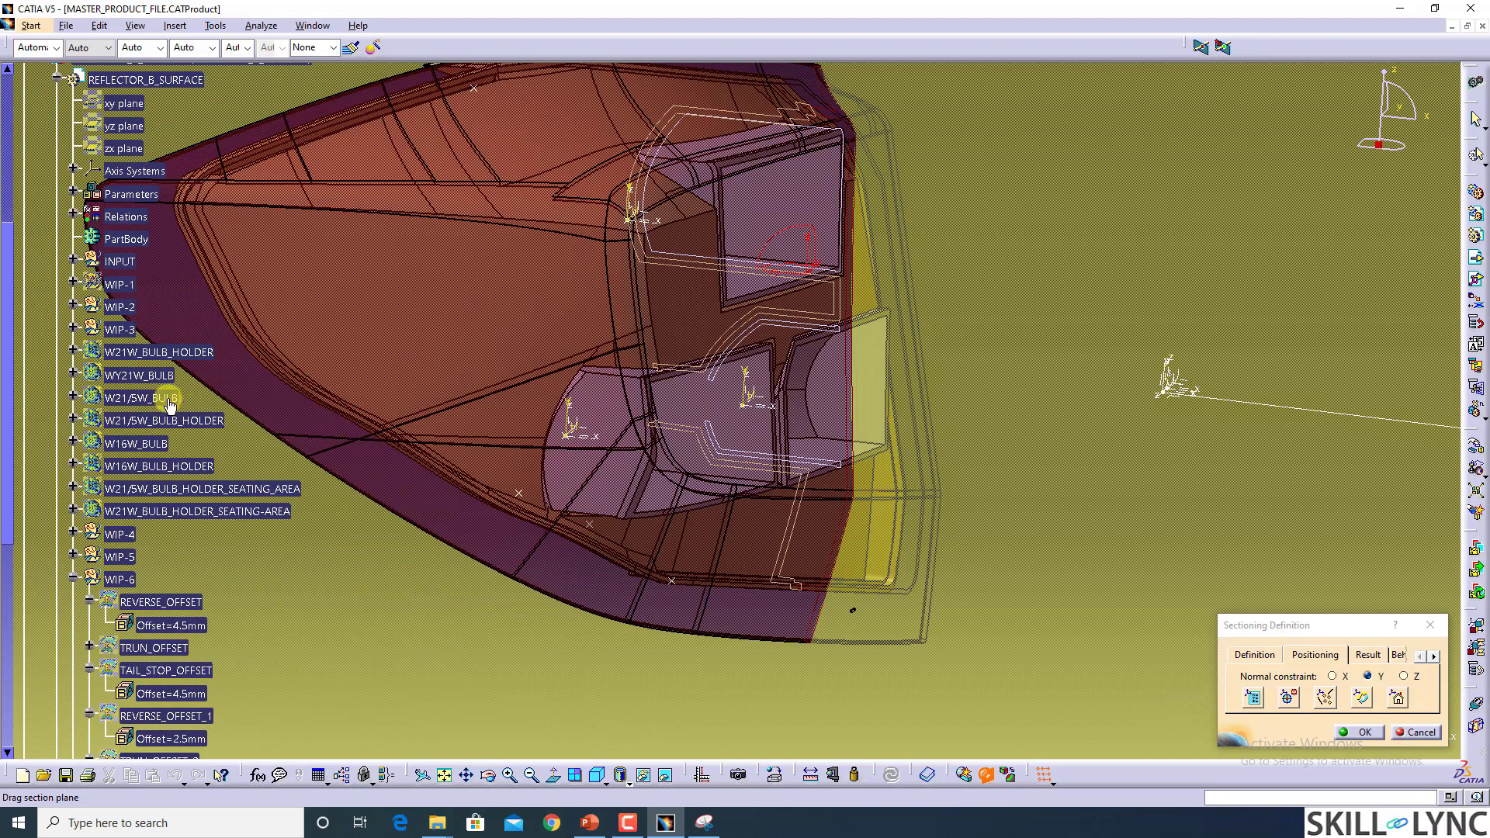
left_click(151, 398)
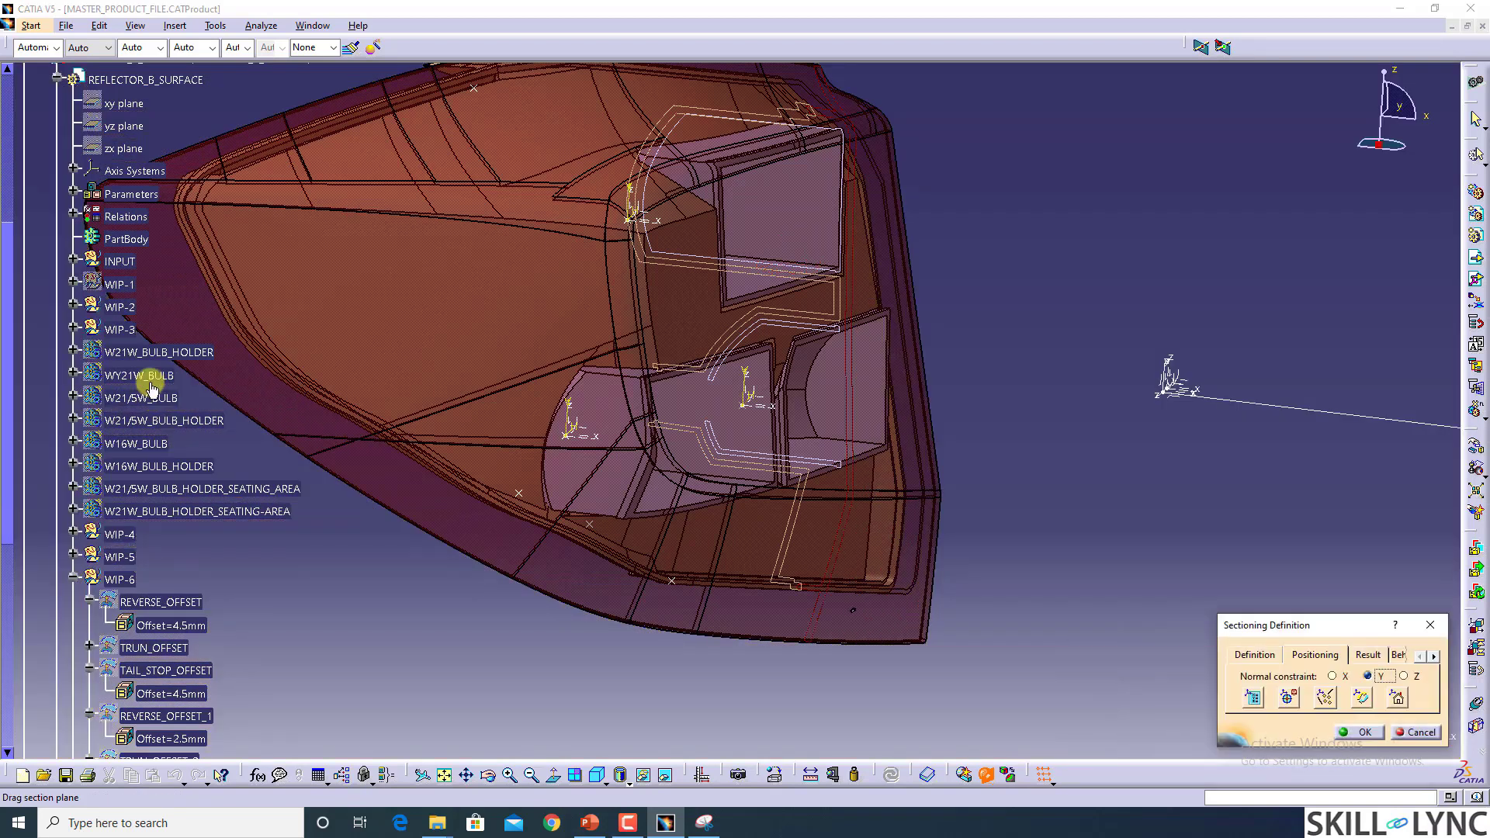
left_click(140, 375)
right_click(144, 376)
key("h")
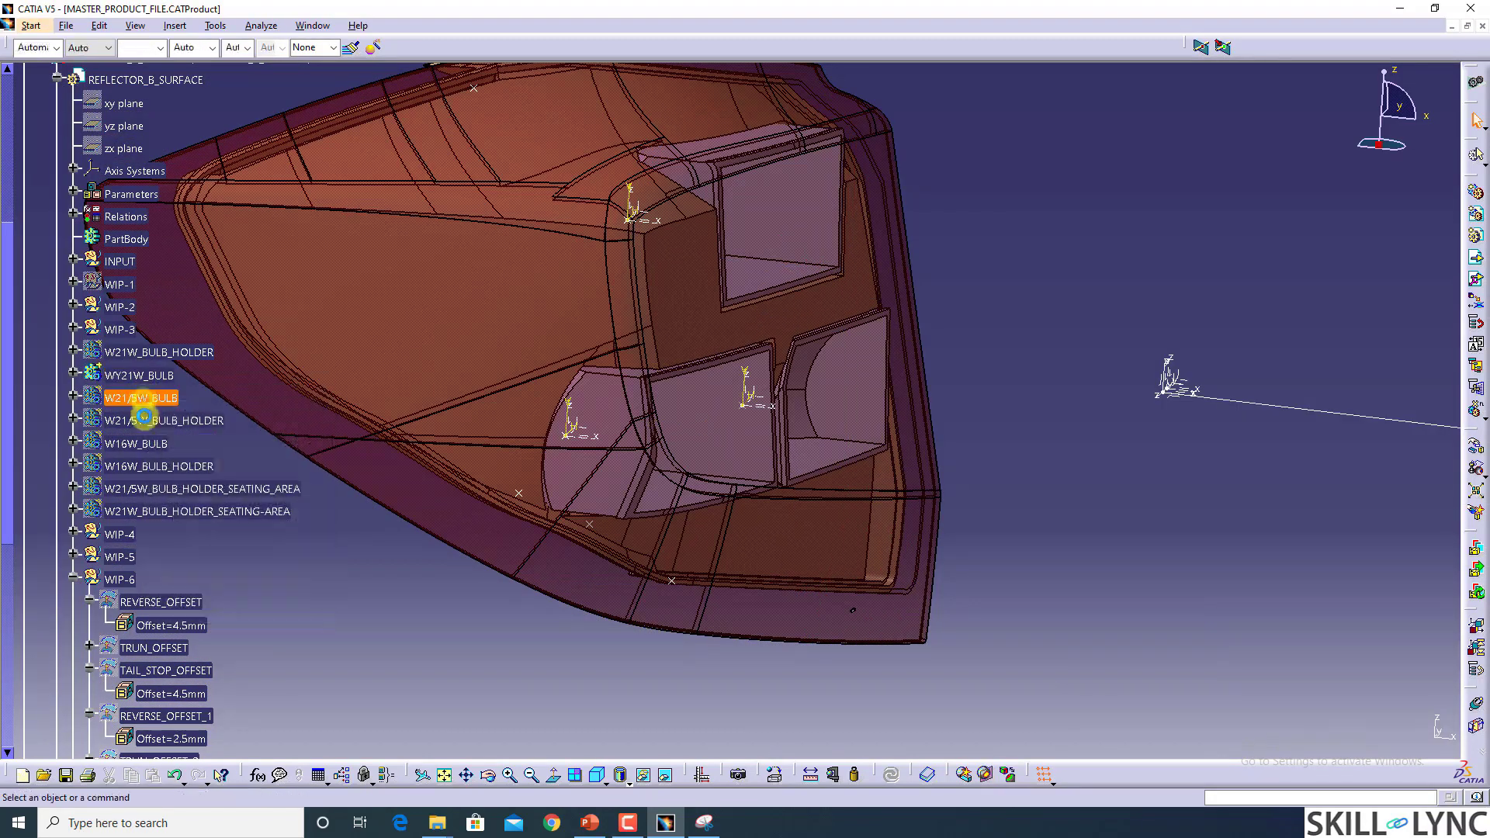
right_click(154, 448)
key("h")
middle_click_drag(1023, 426, 854, 450)
Step: Show the W21W, W21/5W and W16W bulb holder bodies and collapse the WIP-6 set
right_click(205, 353)
left_click(207, 403)
right_click(158, 422)
key("h")
right_click(163, 464)
key("h")
double_click(118, 580)
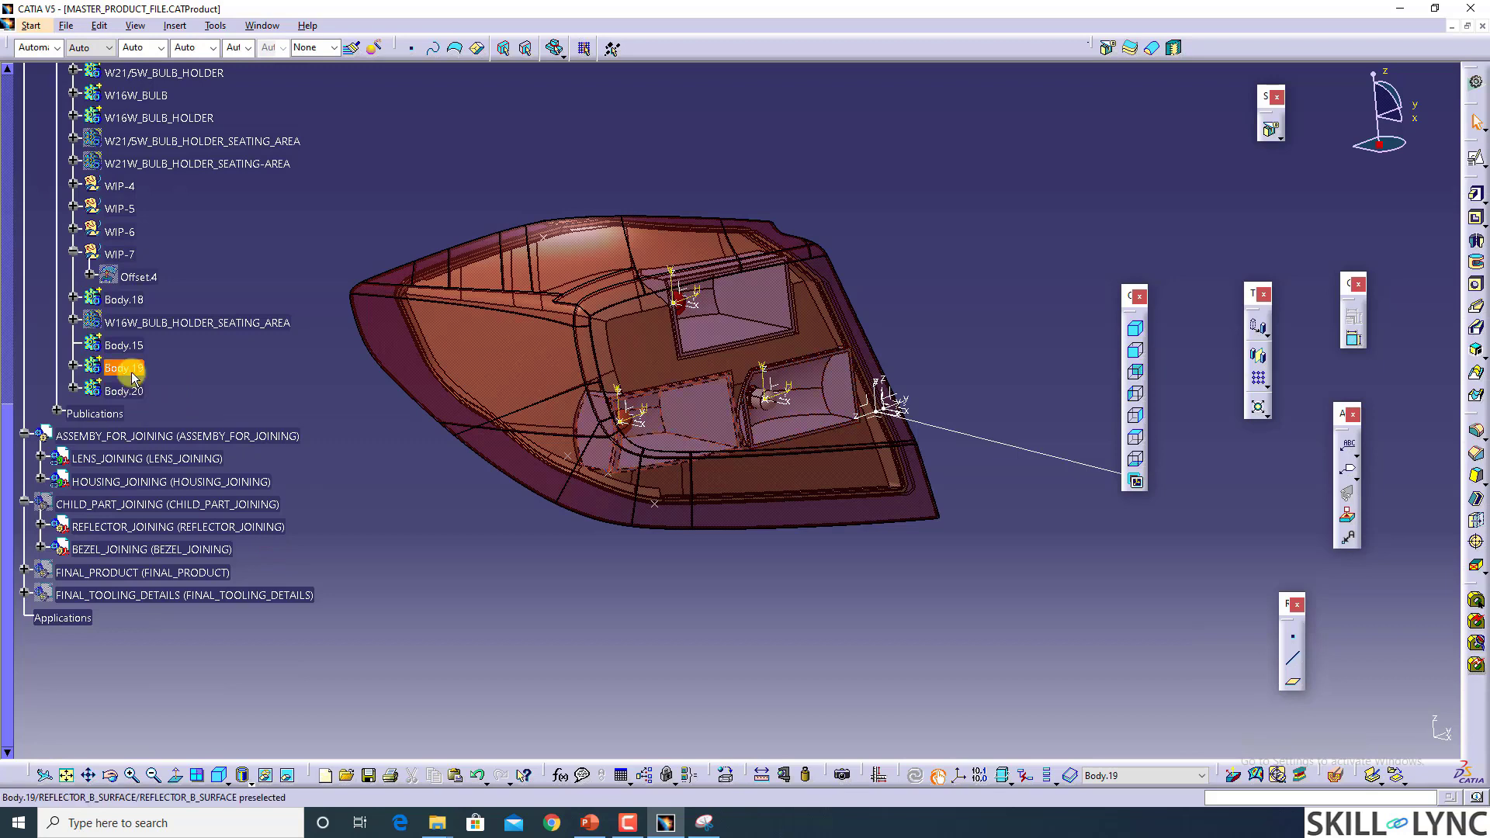
Step: Rename Body.20 as REVRSE_REFLECTOR_1
right_click(123, 391)
left_click(199, 463)
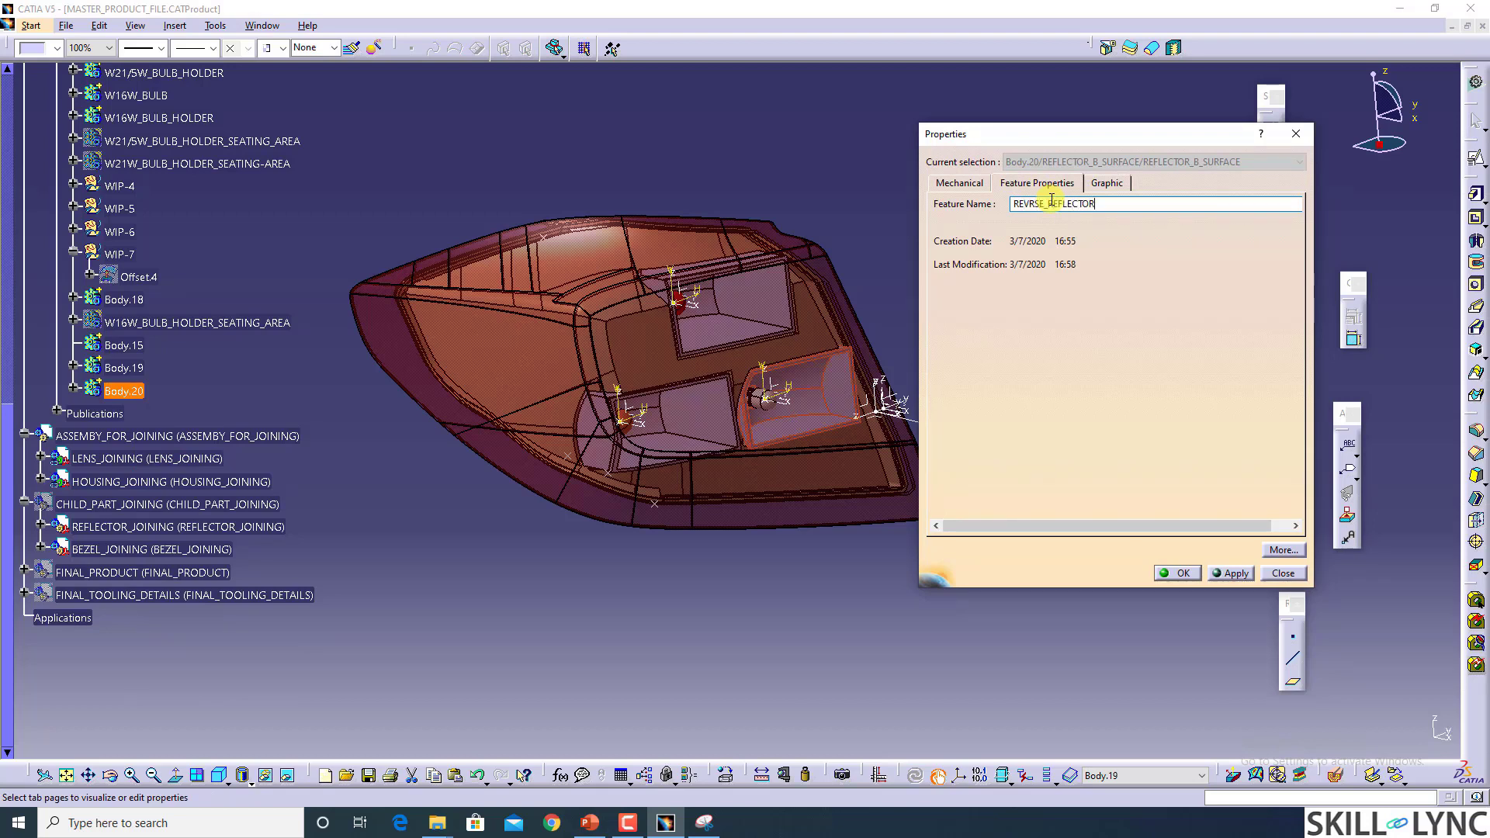
type("REVRSE_REFLECTOR_1")
key("Return")
left_click(615, 324)
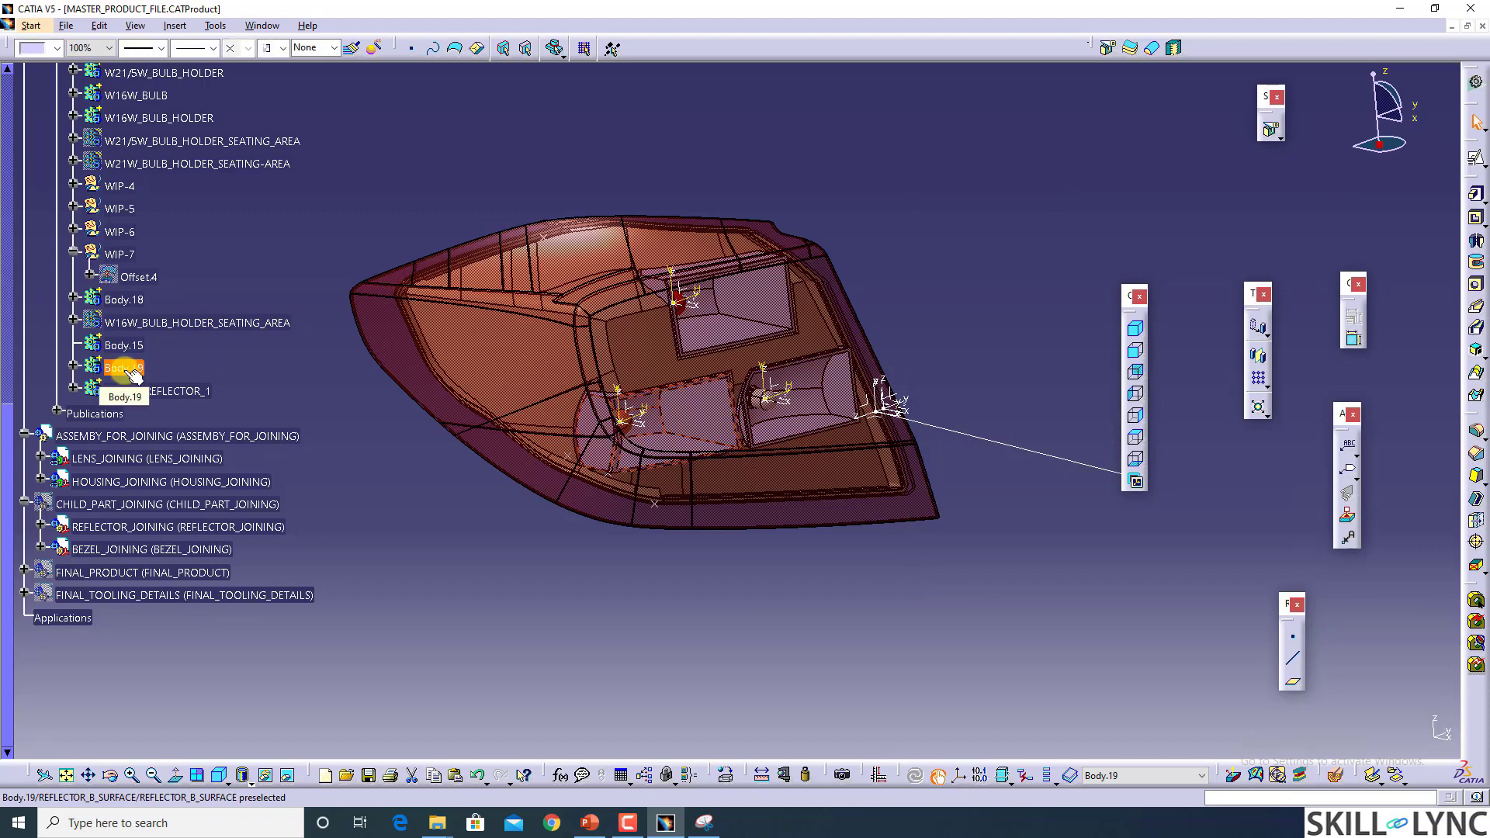
Step: Rename Body.19 as TURN_REFLECTOR_1 and Body.18 as TAIL-STOP_REFELCTOR_1
key("alt+Return")
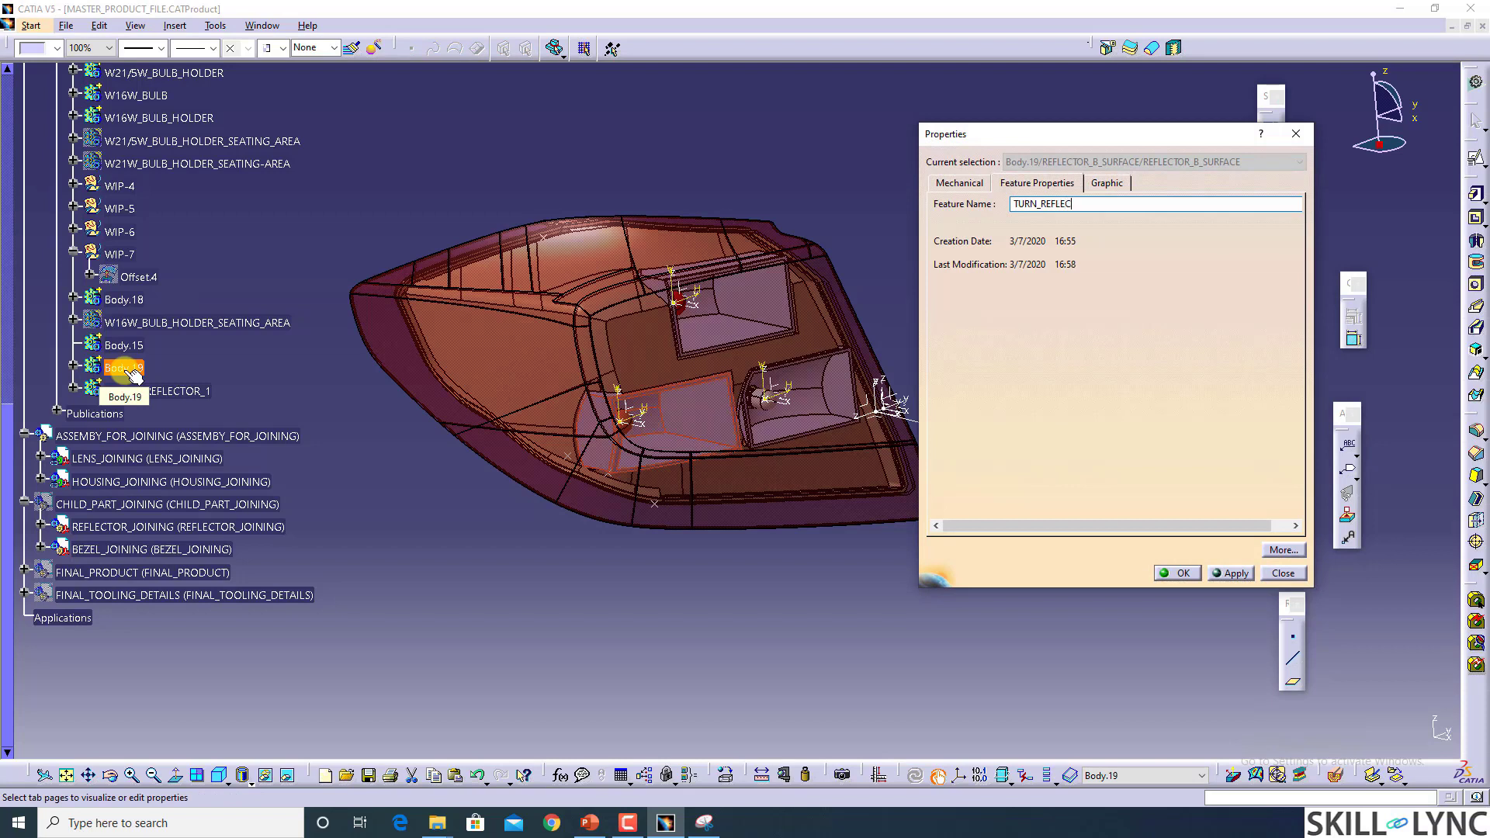
type("TURN_REFLECTOR_1")
key("Return")
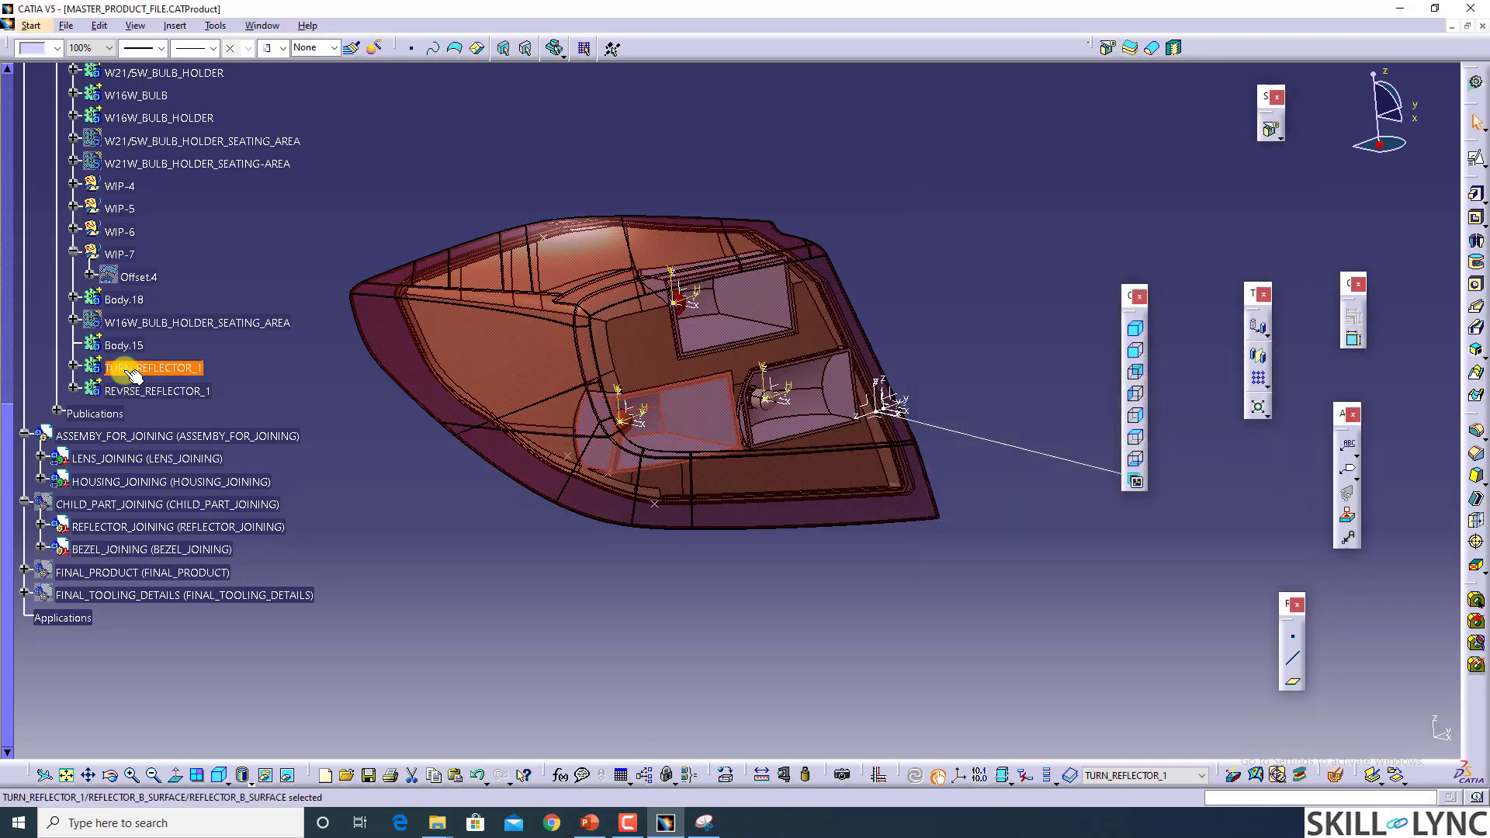
right_click(138, 300)
left_click(194, 363)
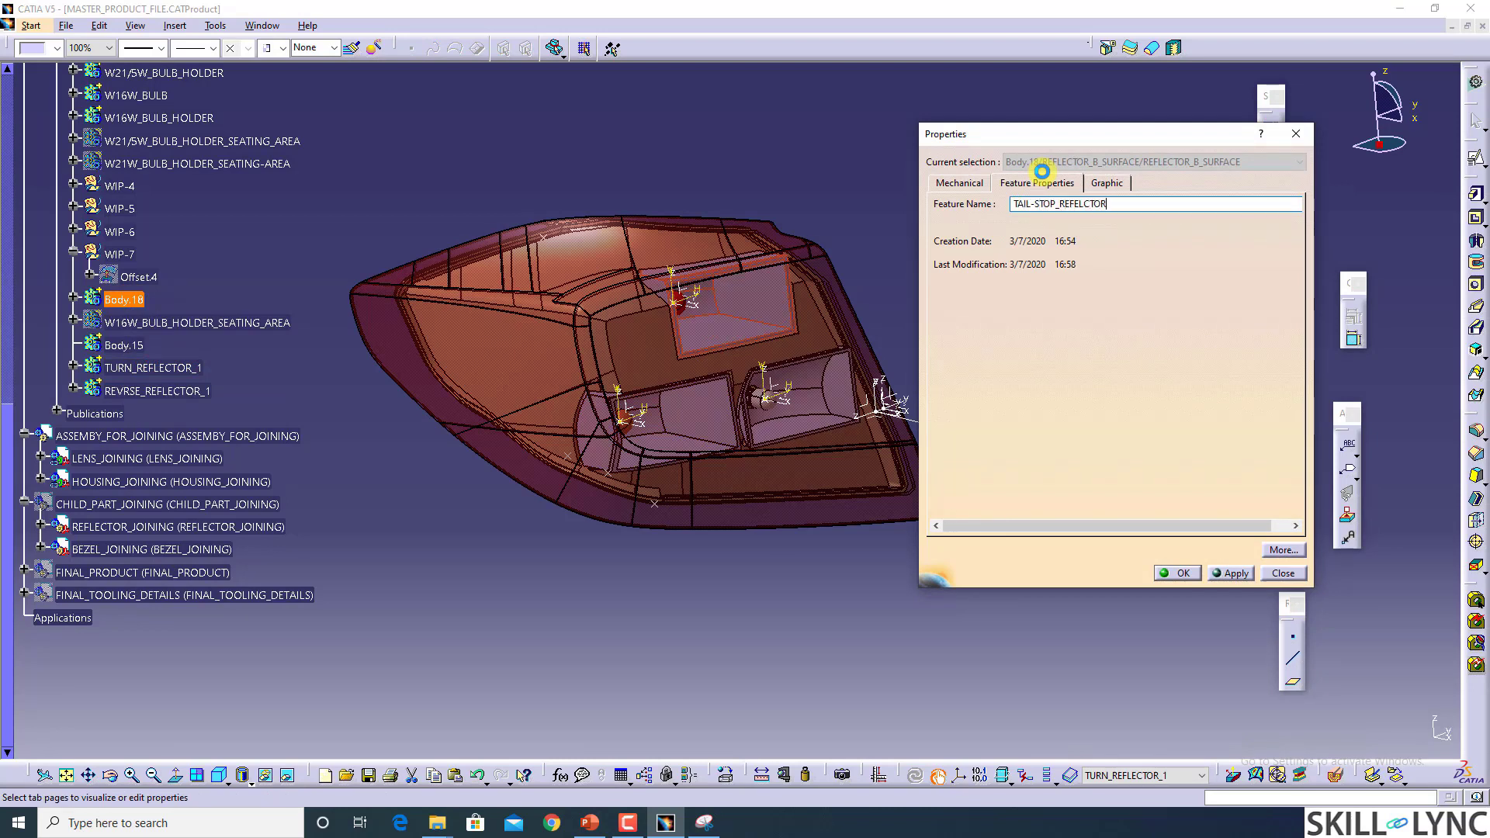
key("Return")
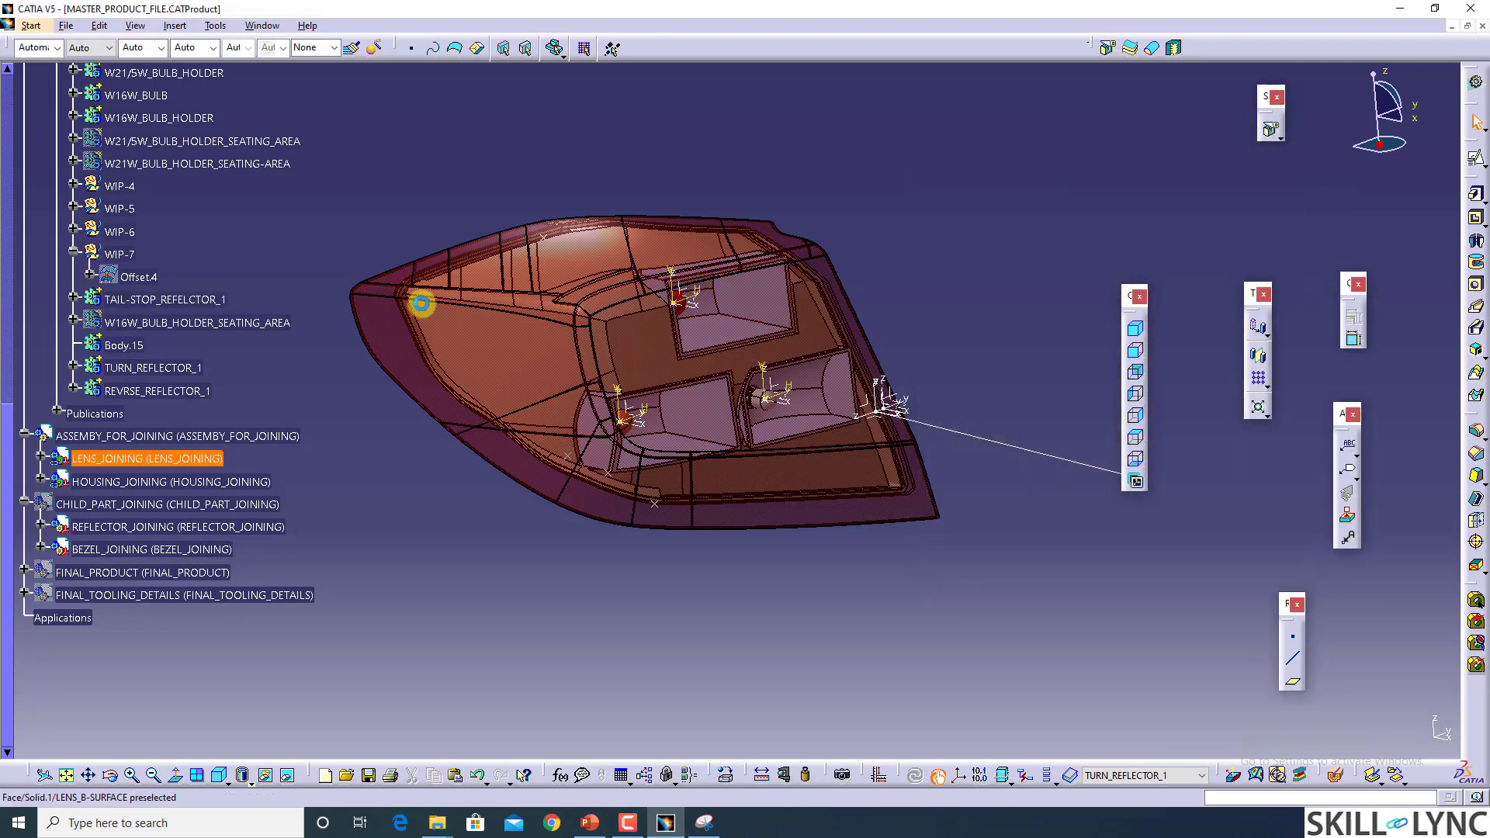
Step: Delete Body.15 and copy the tail/stop, turn and reverse reflector bodies
right_click(132, 348)
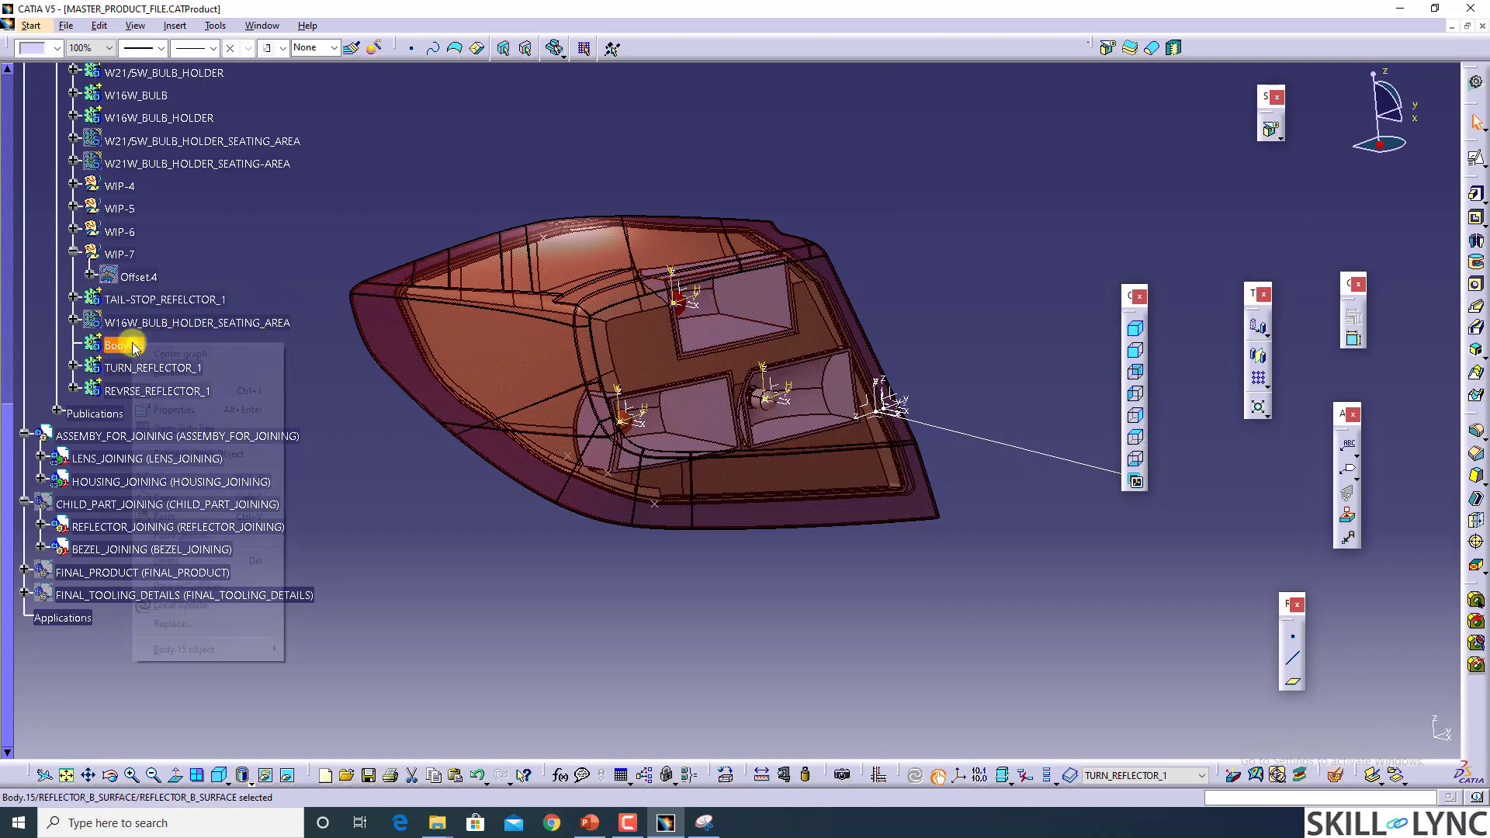
left_click(175, 541)
left_click(166, 301)
left_click(164, 348, "ctrl")
left_click(164, 368, "ctrl")
key("ctrl+c")
Step: Reorder the children of REFLECTOR_B_SURFACE so TAIL-STOP_REFELCTOR_1 sits directly below W16W_BULB_HOLDER_SEATING_AREA
scroll(167, 347, "up", 7)
right_click(164, 224)
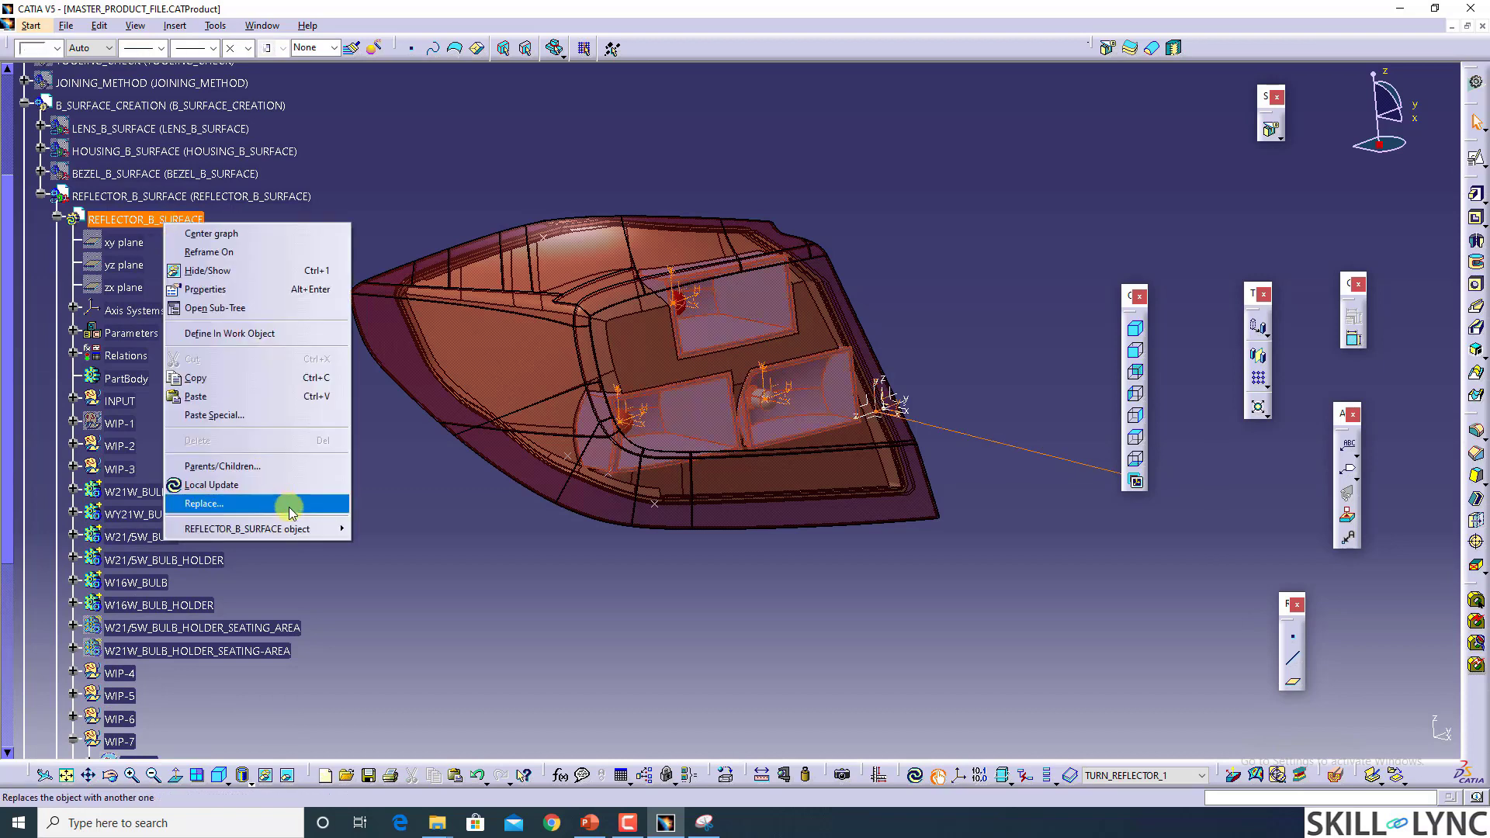
mouse_move(295, 526)
left_click(416, 545)
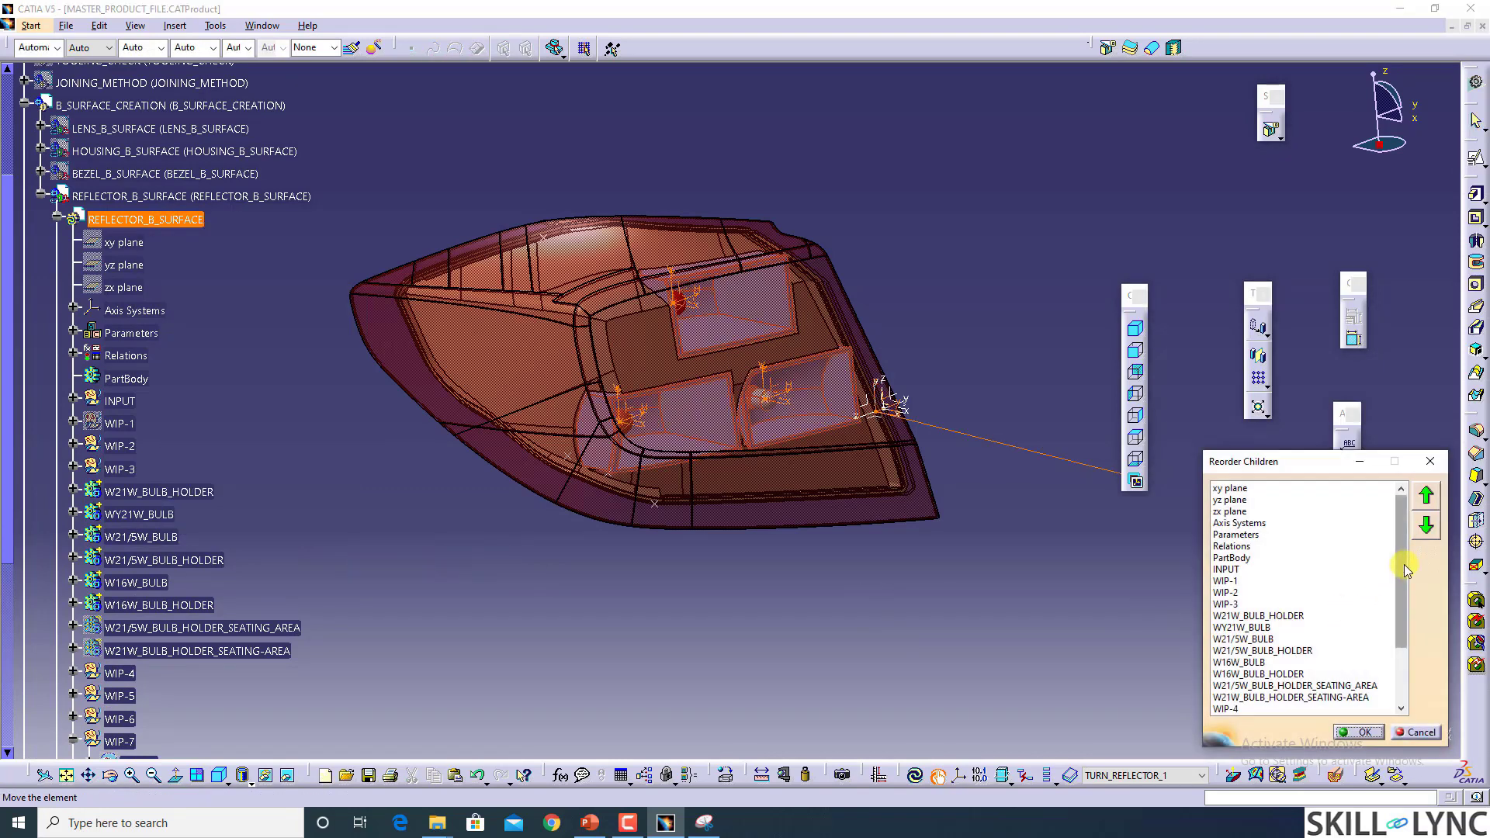
left_click_drag(1405, 568, 1277, 687)
left_click(1427, 527)
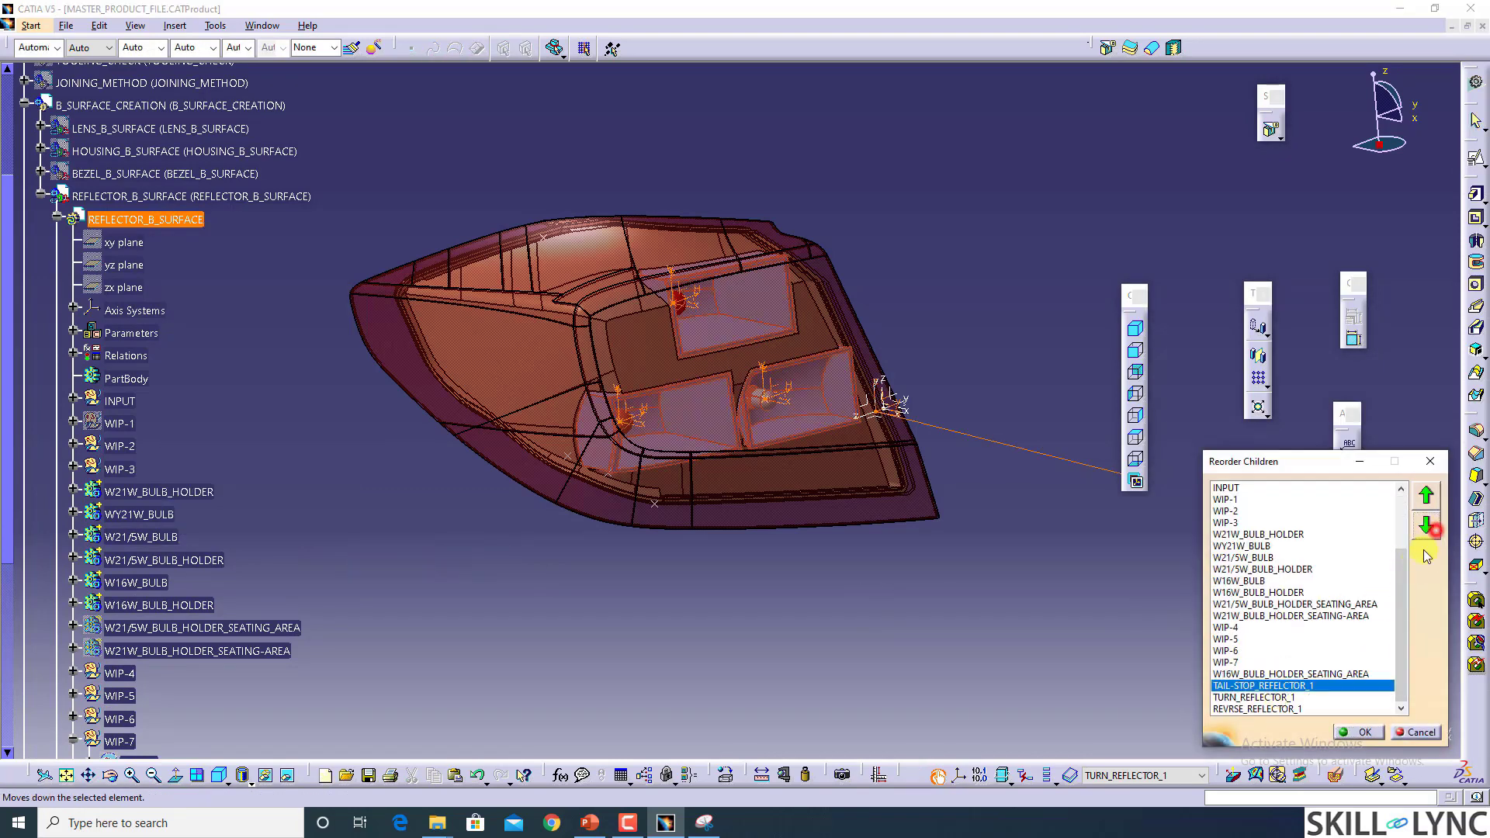
left_click(1362, 732)
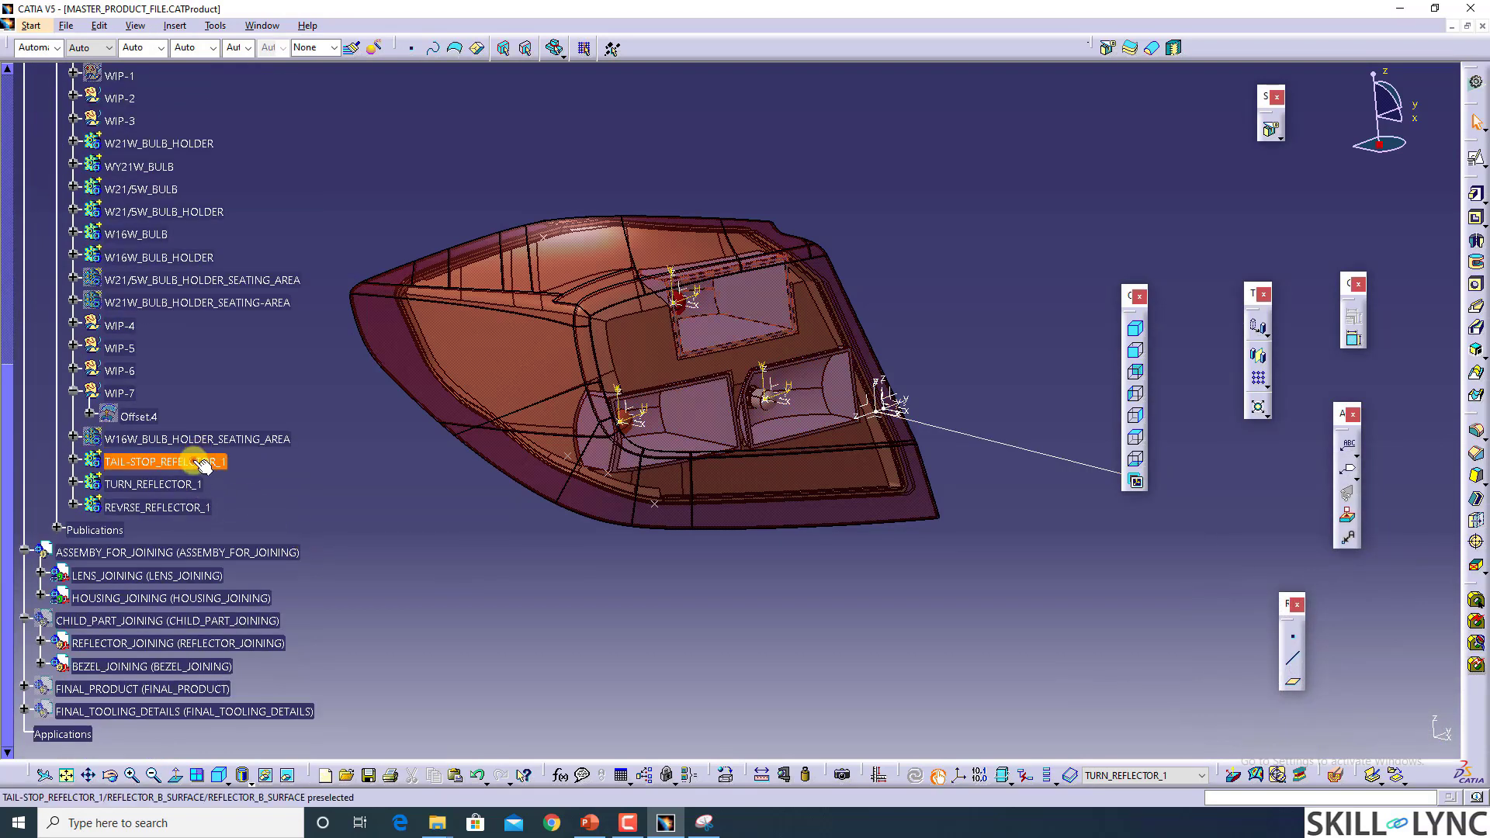
Step: Publish the TAIL-STOP_REFELCTOR_1, TURN_REFLECTOR_1 and REVRSE_REFLECTOR_1 bodies
left_click(199, 506, "shift")
left_click(216, 26)
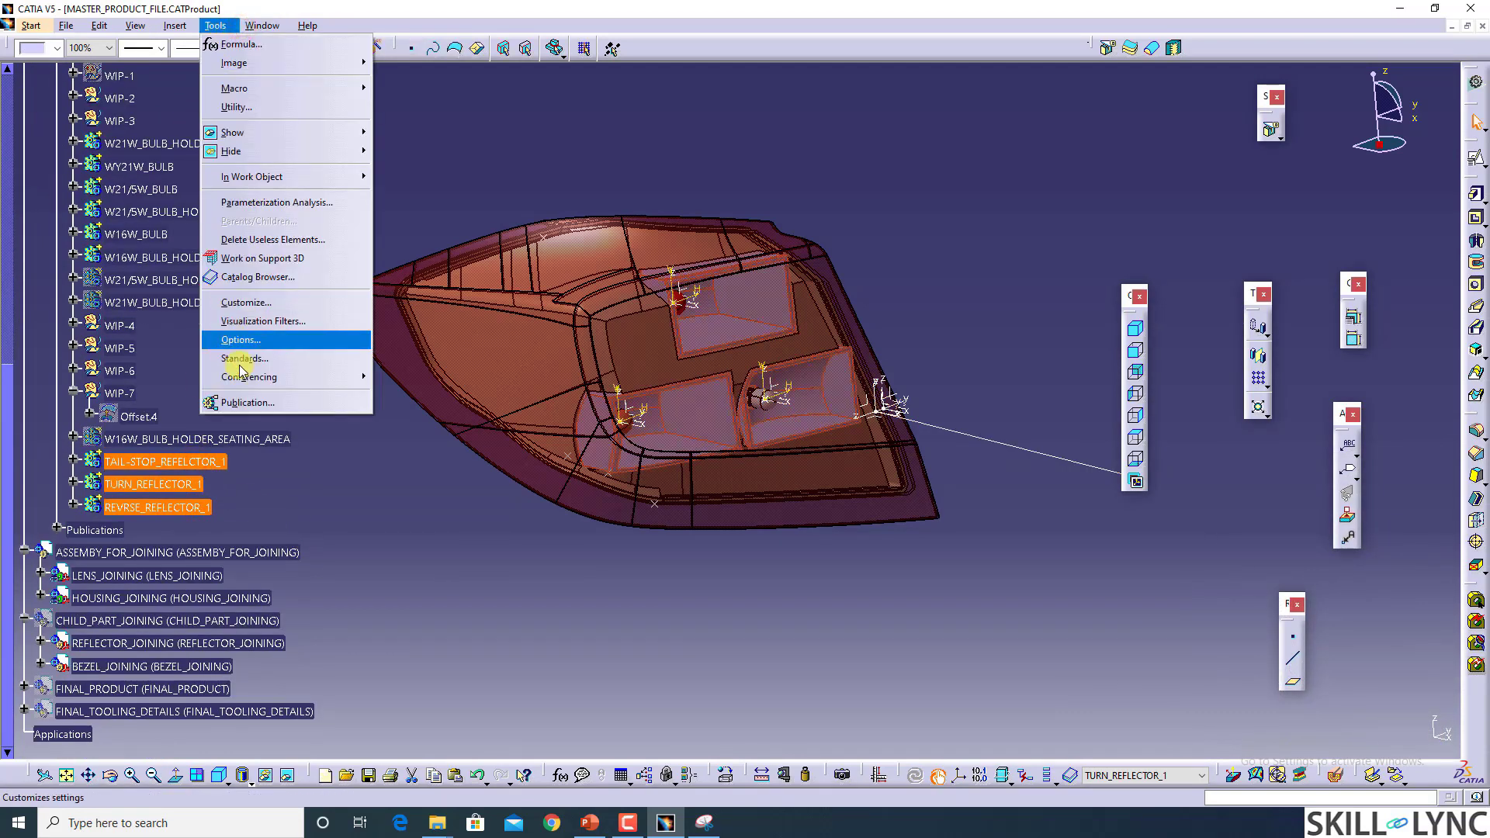
left_click(247, 401)
left_click(1139, 690)
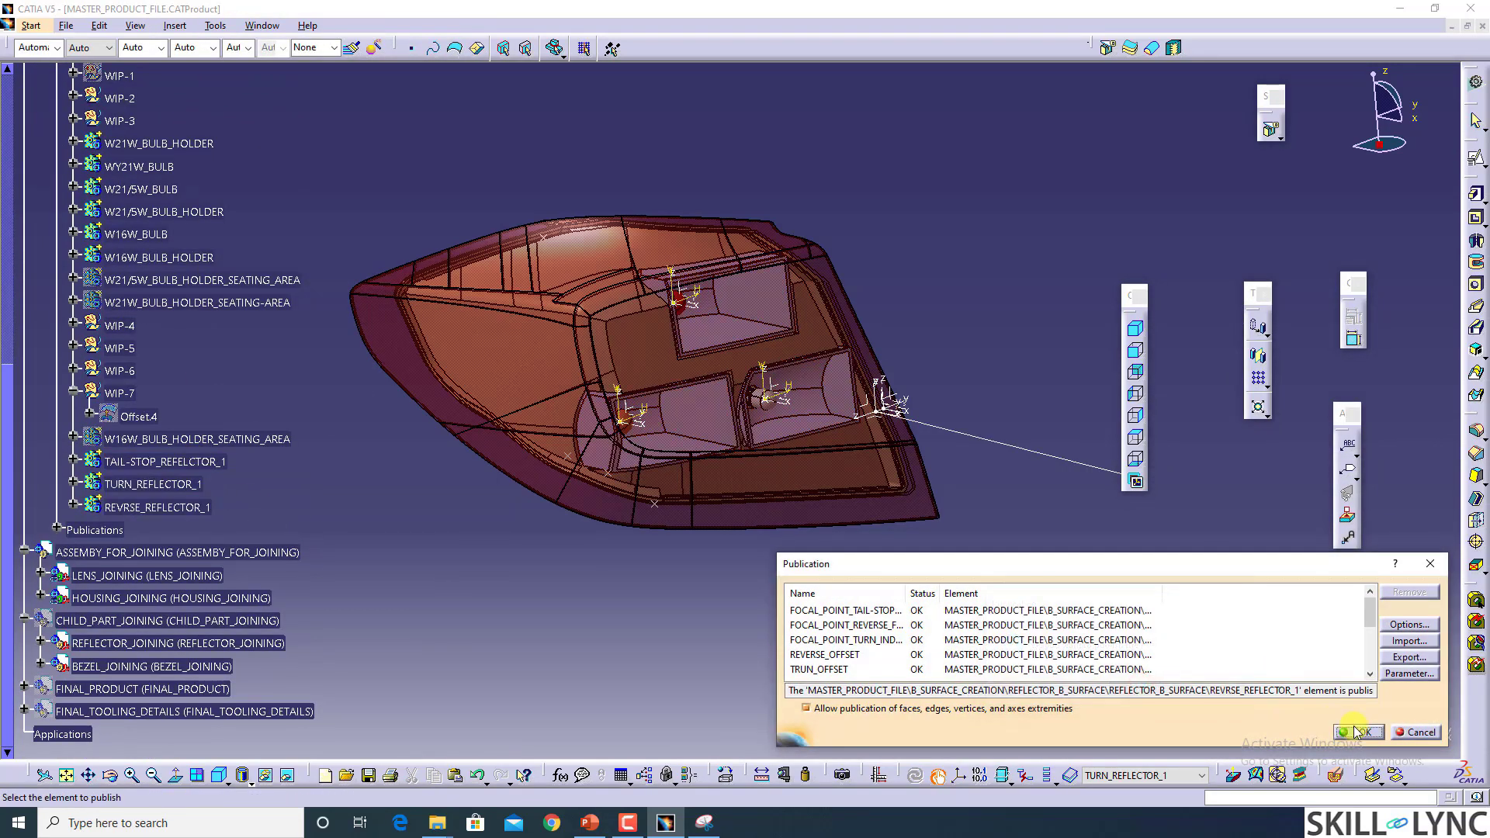
left_click(1359, 732)
Step: Copy the three published reflector bodies and make MASTER_PRODUCT_FILE the active product
left_click(156, 461)
left_click(164, 506, "shift")
right_click(164, 507)
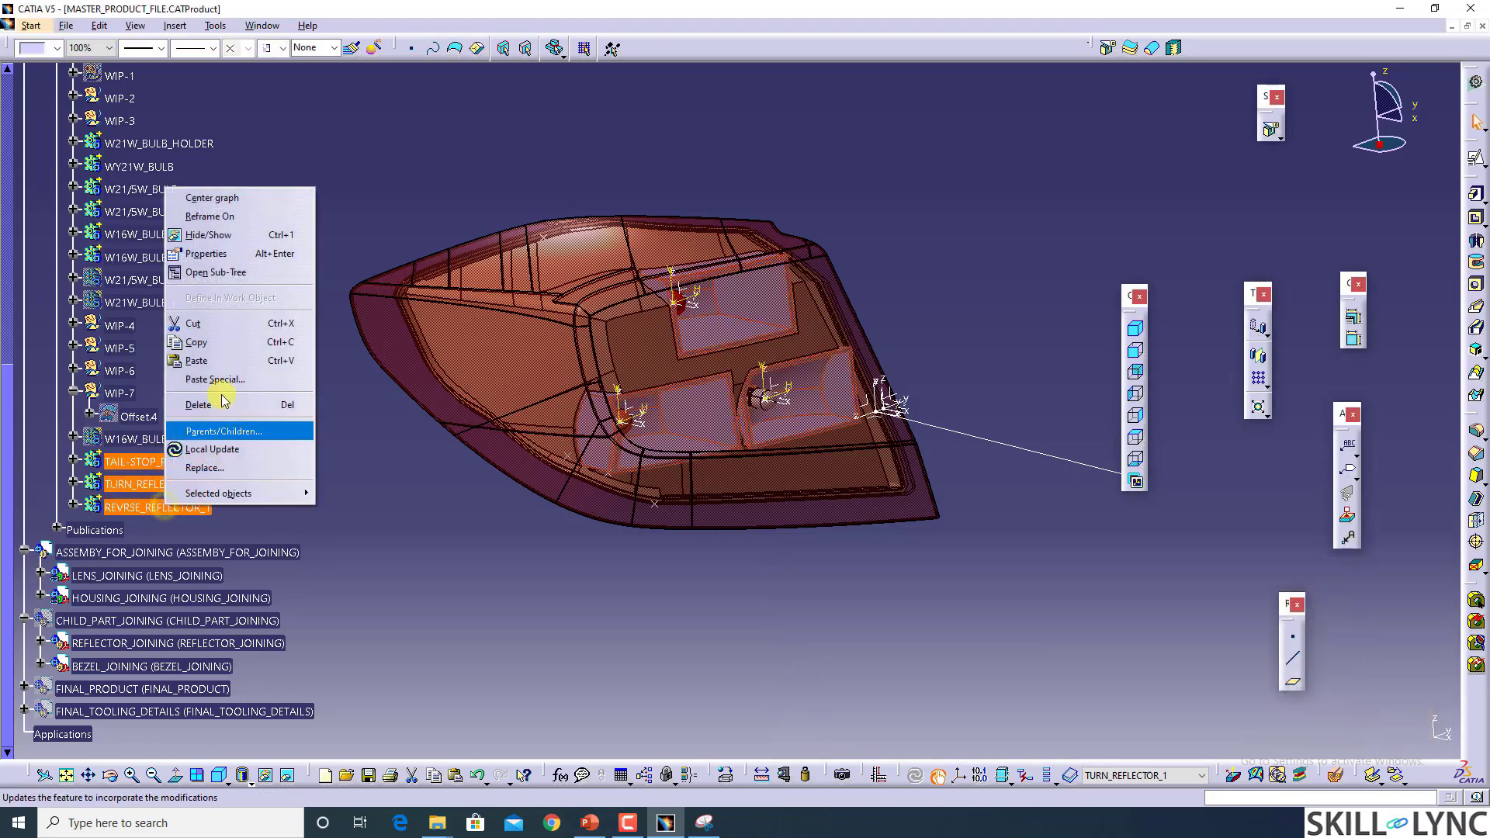
left_click(231, 344)
left_click(8, 94)
left_click(82, 78)
double_click(83, 78)
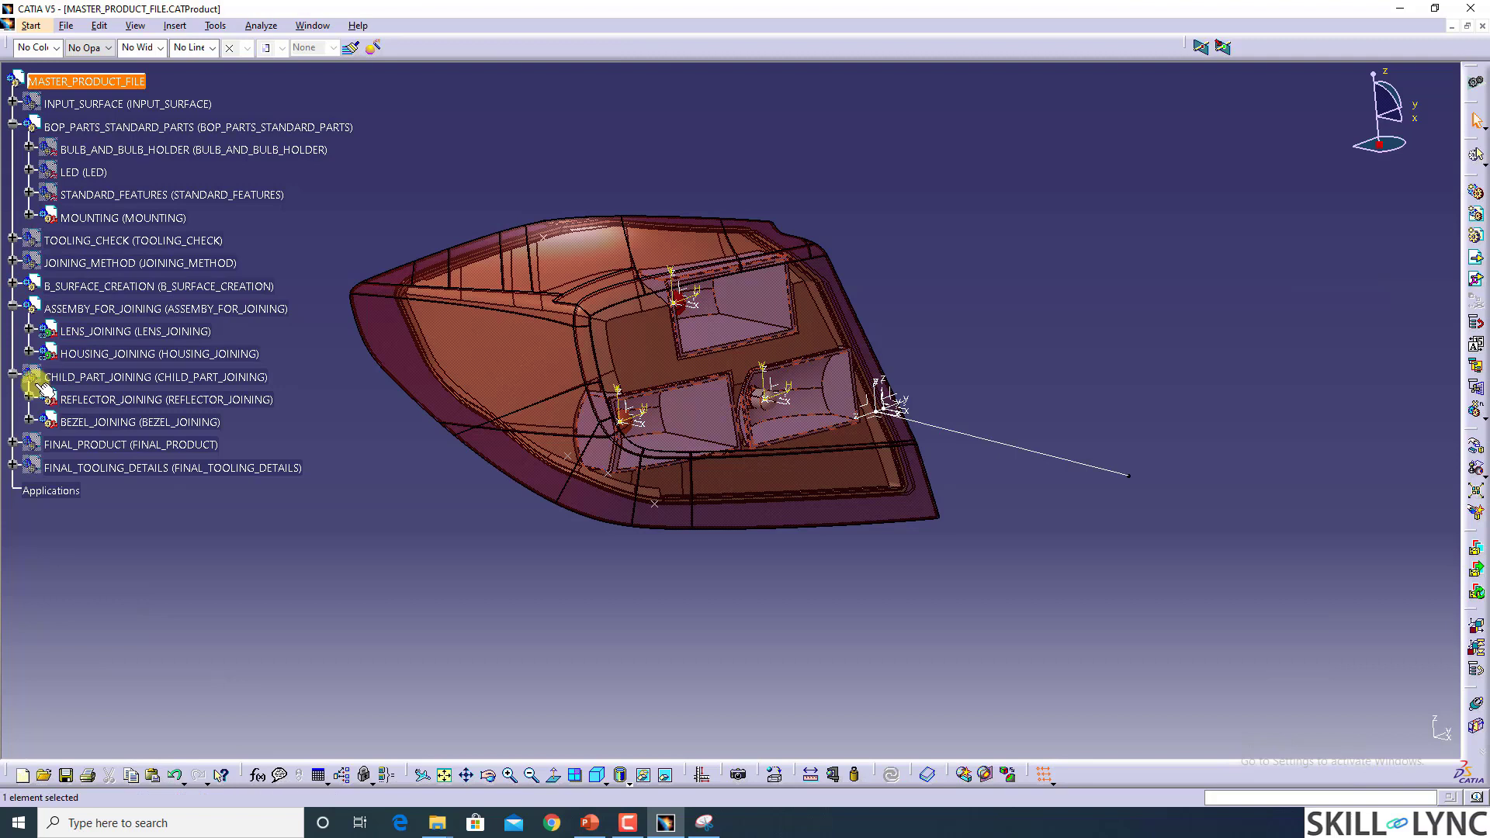
Step: Paste the copied bodies into the REFLECTOR_JOINING part with the As Result With Link option, then activate and update that part
right_click(77, 376)
left_click(96, 423)
left_click(29, 399)
left_click(125, 422)
right_click(125, 423)
left_click(179, 584)
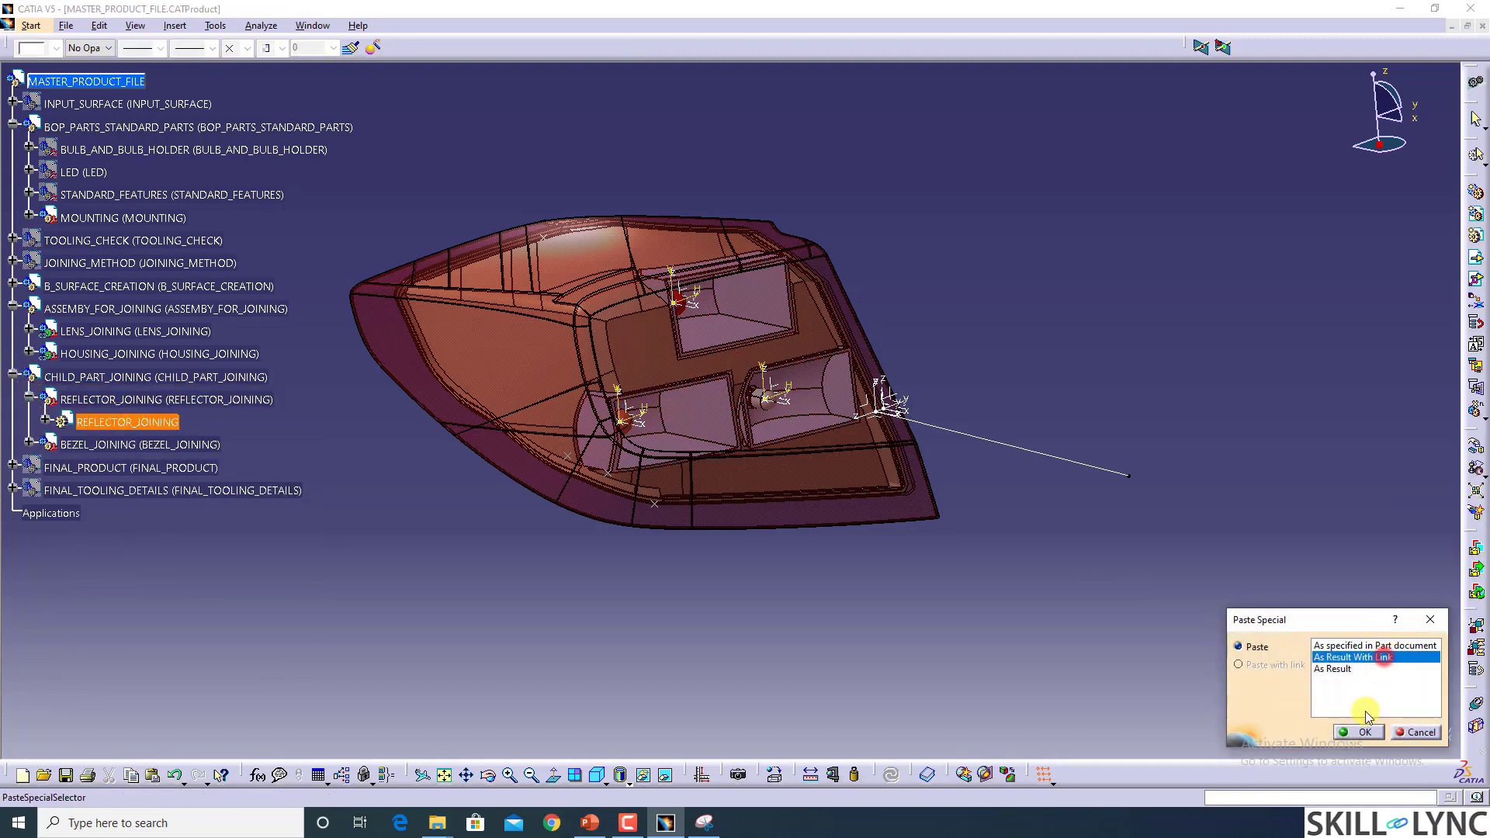
left_click(1366, 734)
double_click(140, 422)
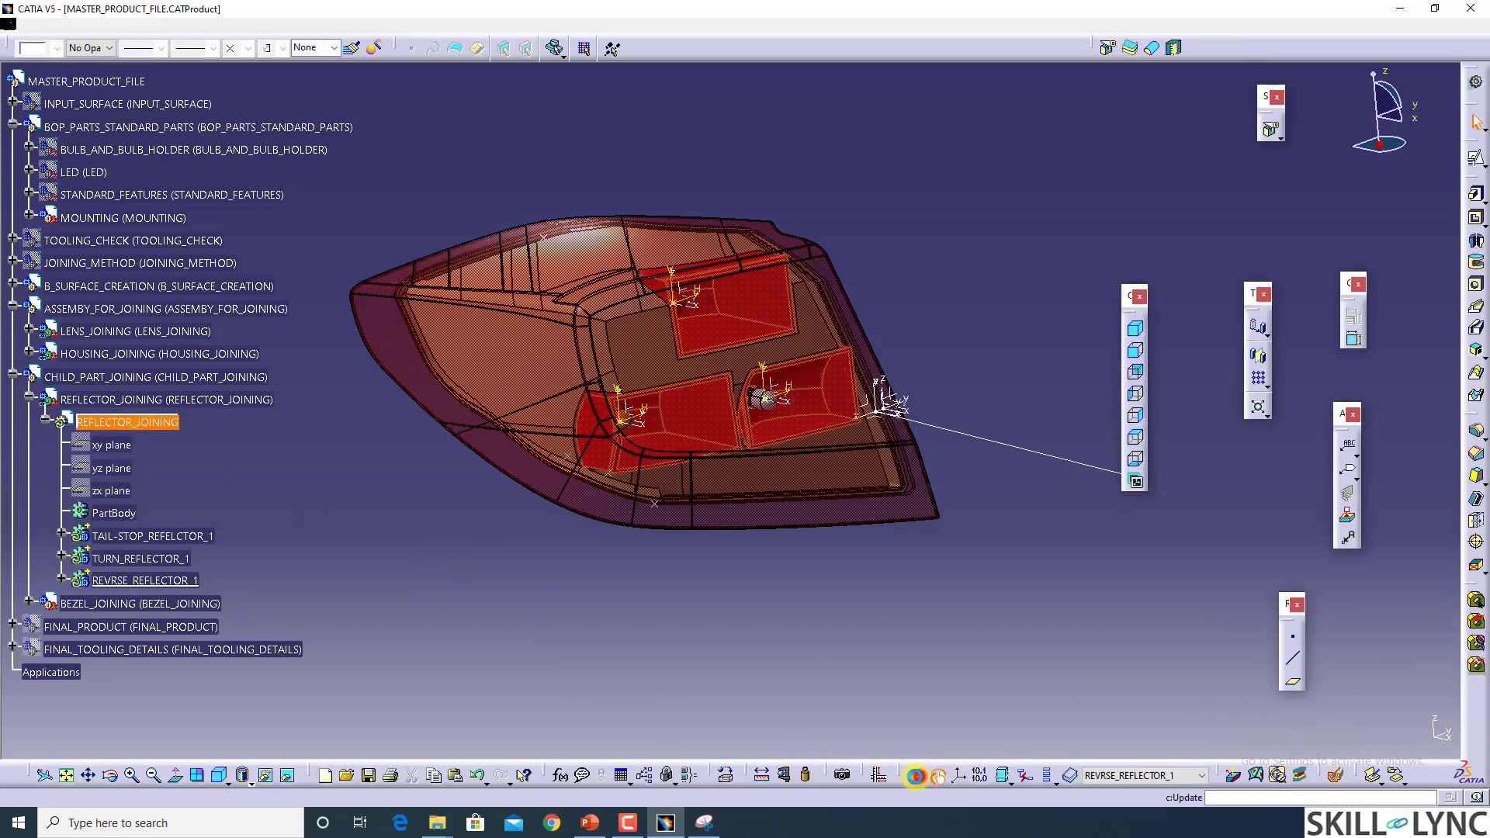
left_click(653, 627)
Step: Colour the TAIL-STOP_REFELCTOR_1 body in REFLECTOR_JOINING dark red using the extended colour palette
left_click(178, 536)
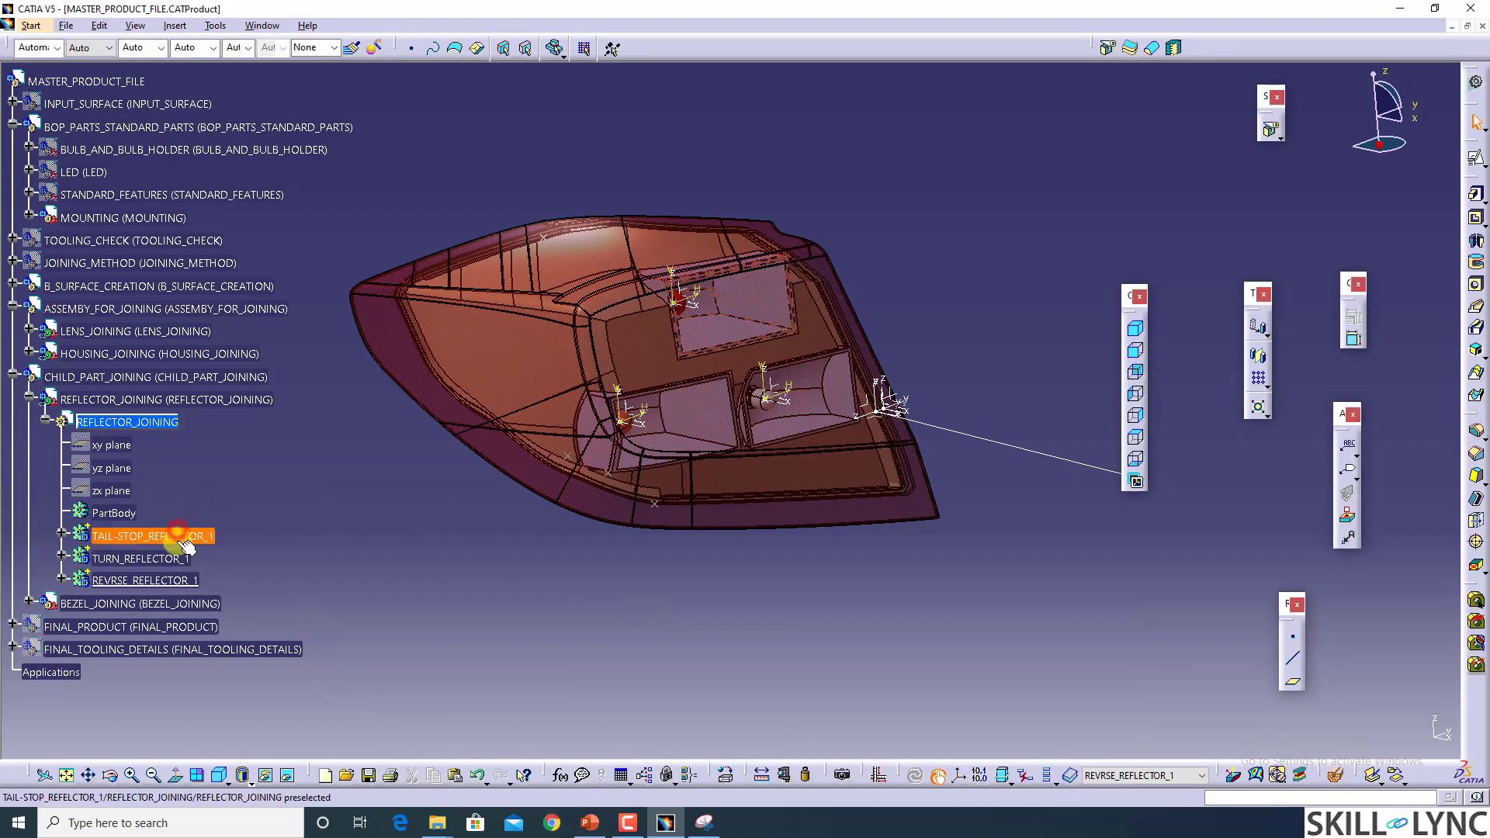
left_click(39, 49)
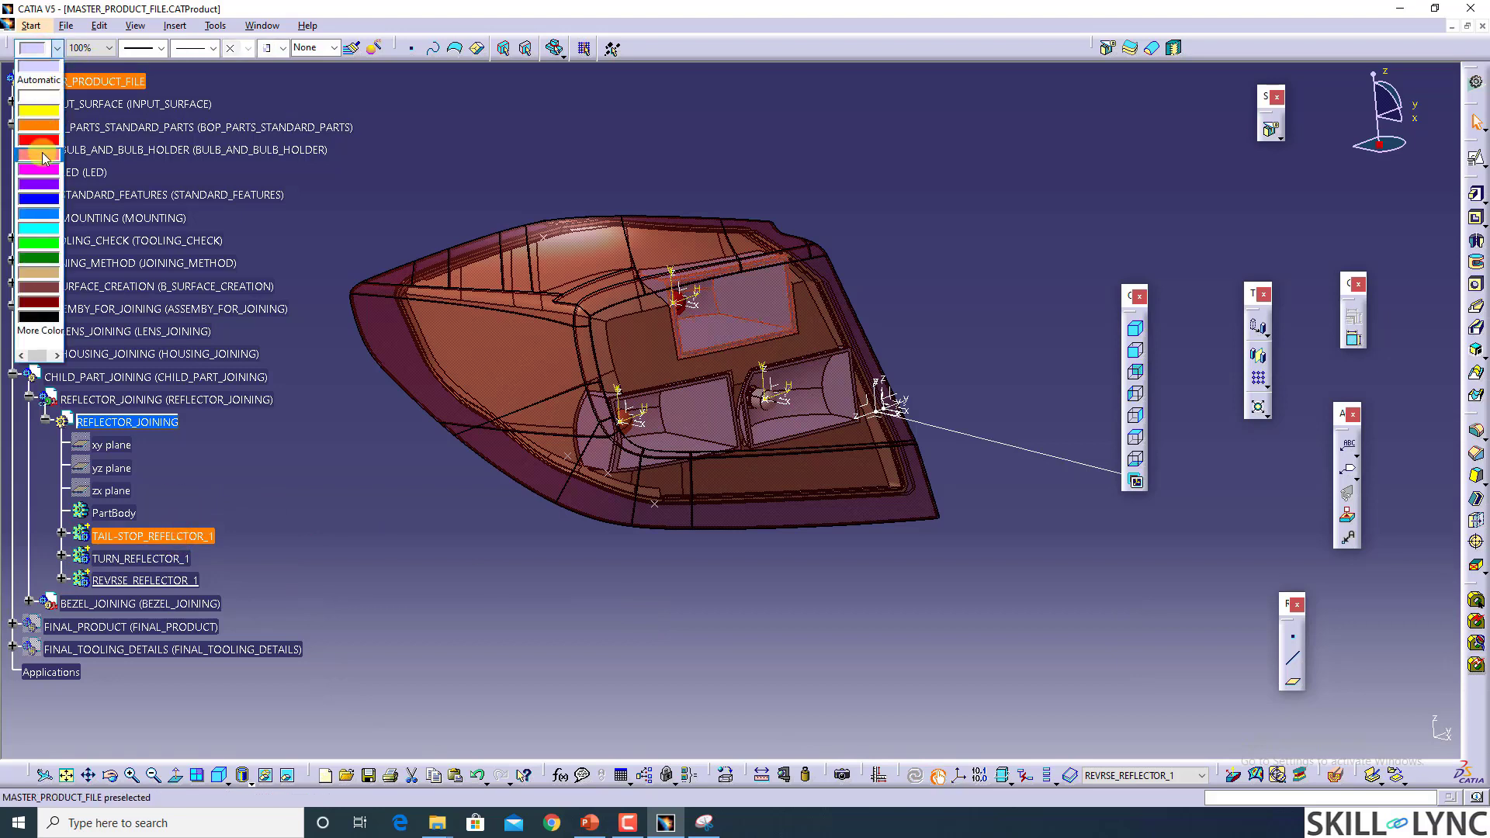
left_click(56, 334)
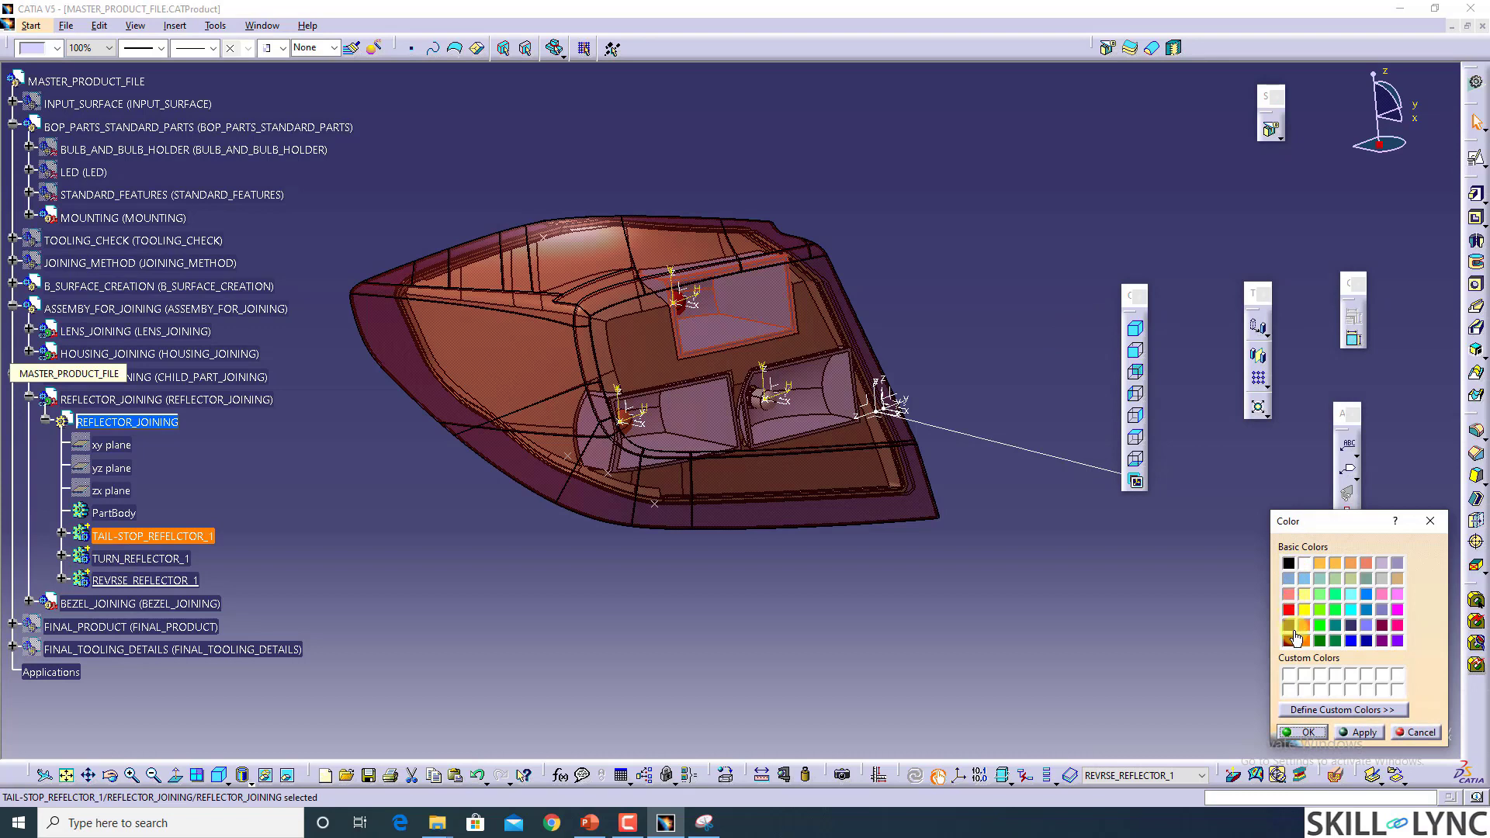
left_click(1351, 734)
left_click(1309, 733)
left_click(593, 560)
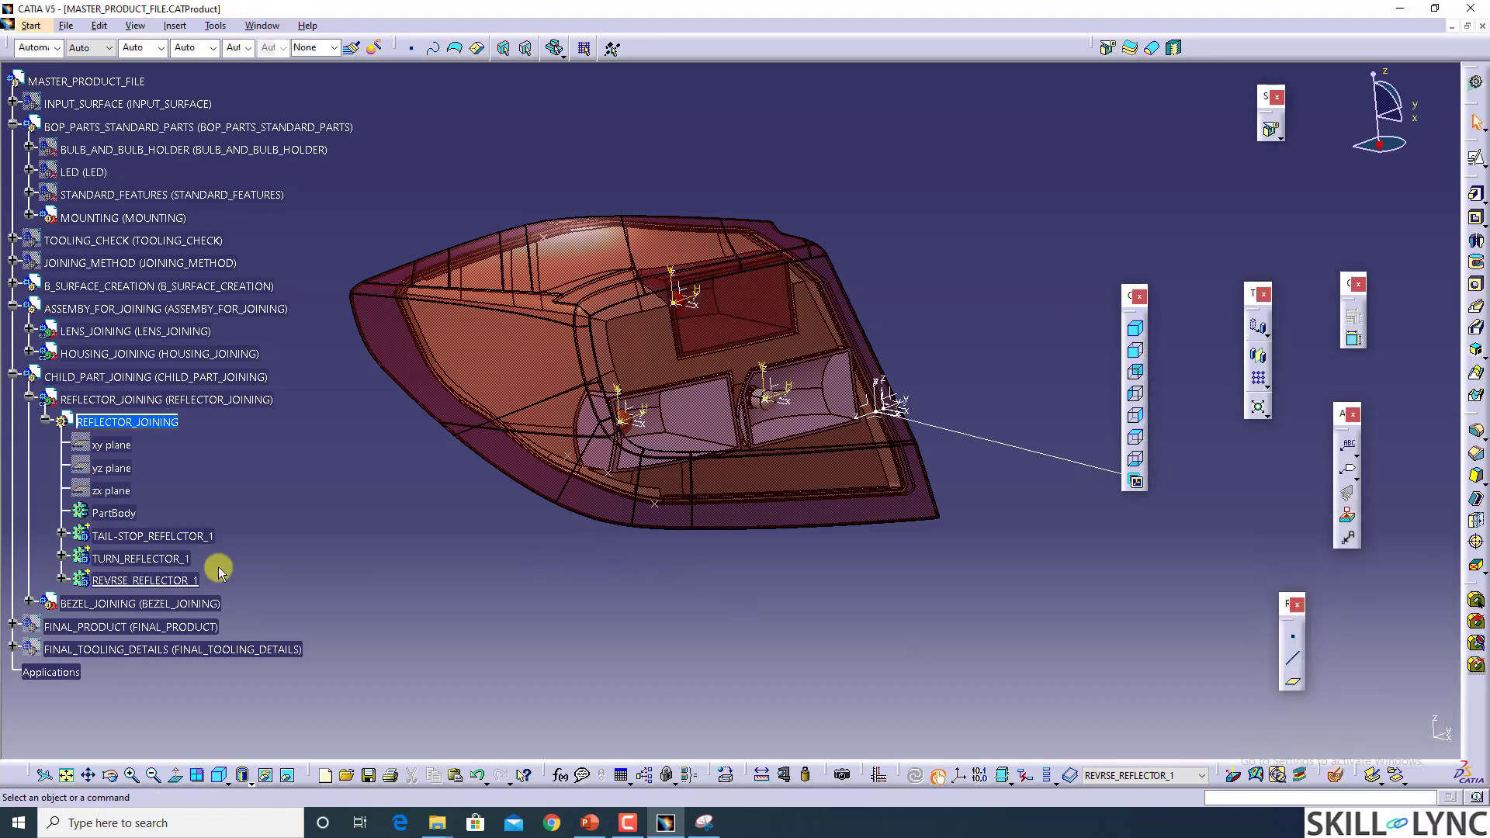
Step: Colour the TURN_REFLECTOR_1 body in REFLECTOR_JOINING orange
left_click(150, 561)
left_click(39, 48)
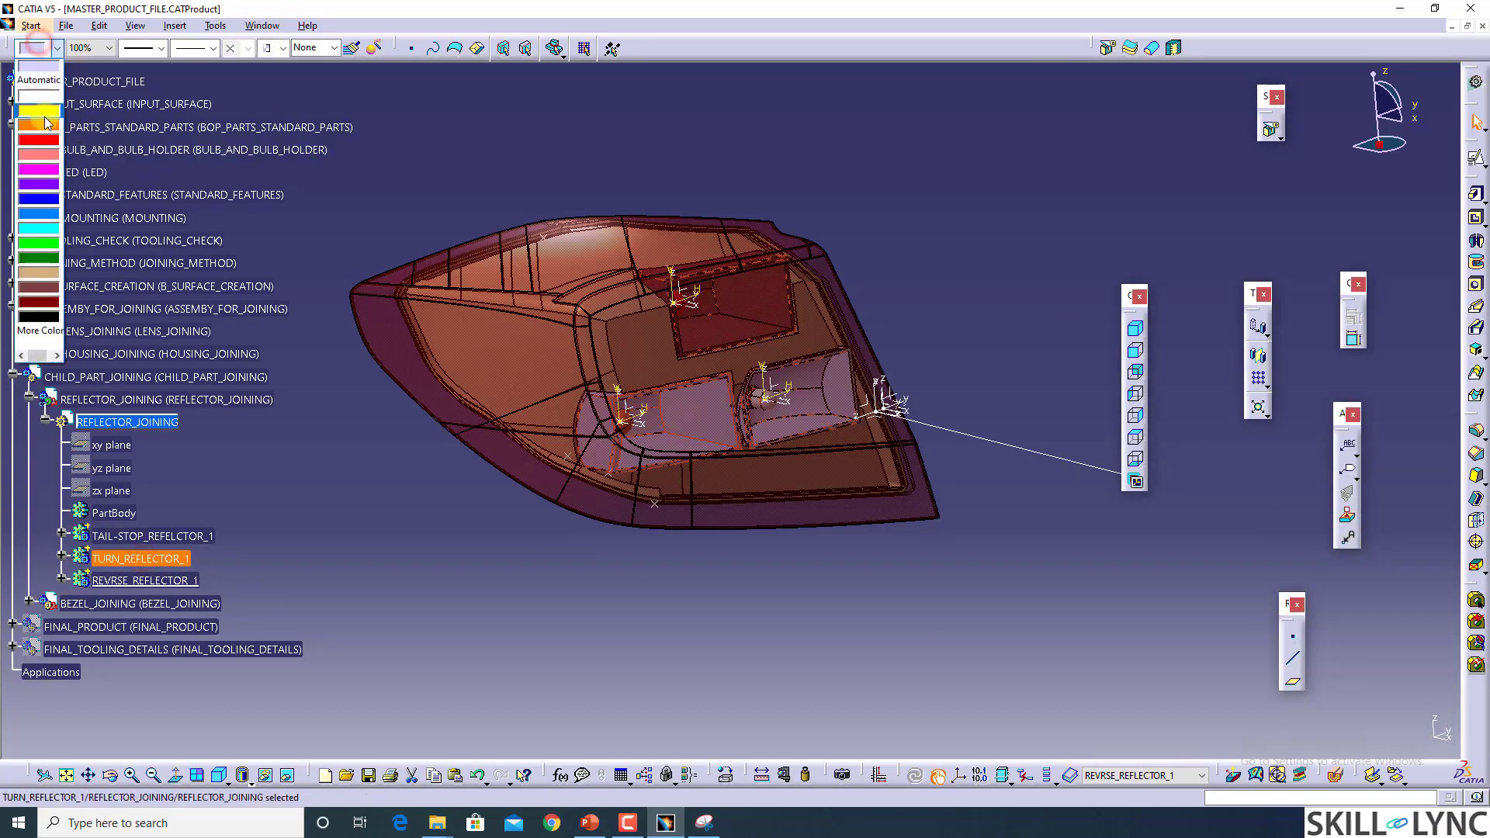
left_click(47, 128)
left_click(324, 566)
Step: Colour the REVRSE_REFLECTOR_1 body in REFLECTOR_JOINING white
left_click(152, 583)
left_click(56, 48)
left_click(54, 97)
left_click(440, 566)
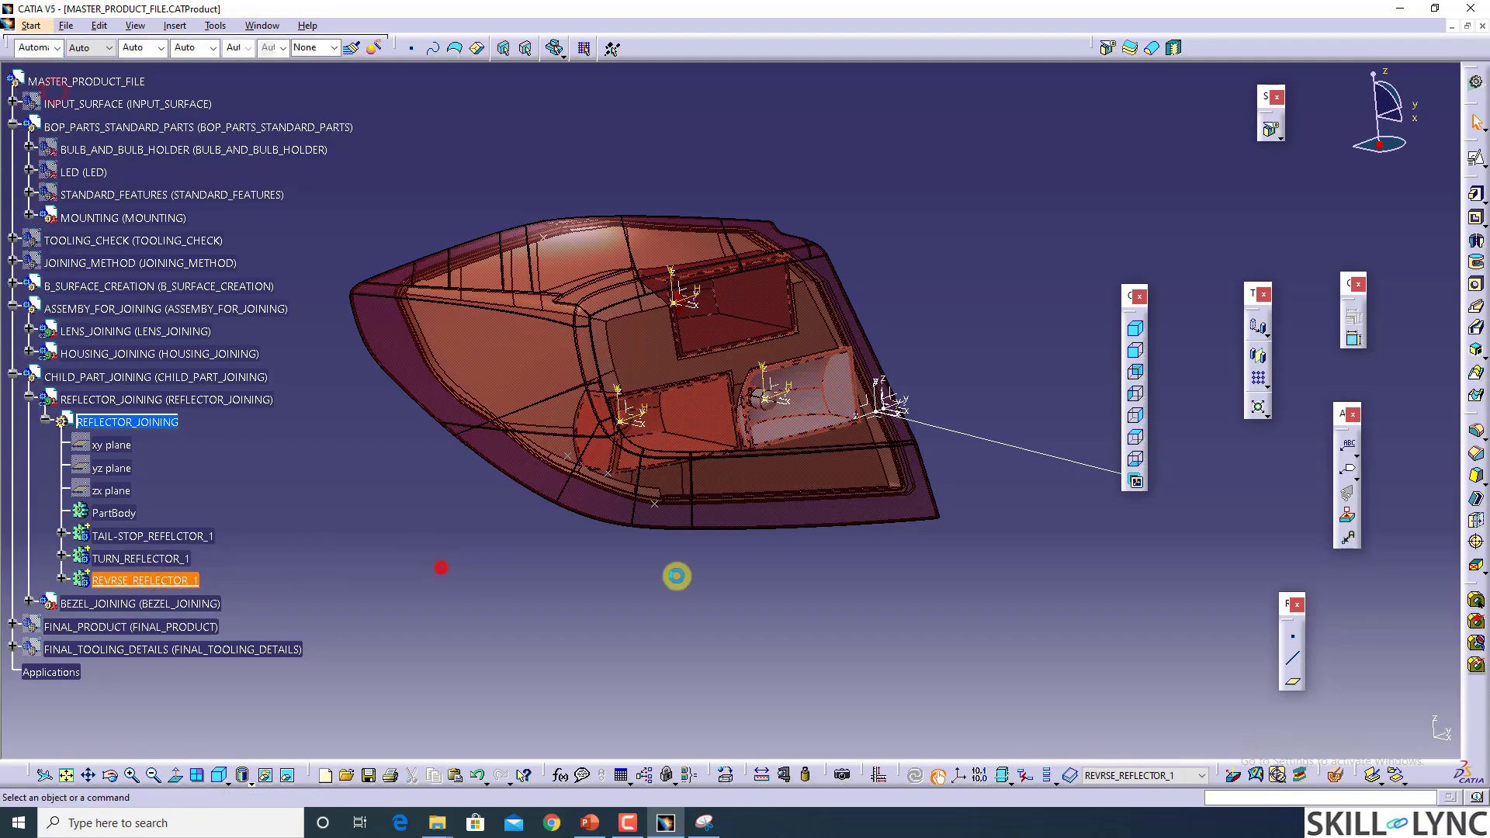
Step: Examine the coloured tail/stop, turn and reverse reflectors inside the lamp from the front and the sides
middle_click_drag(783, 571, 817, 461)
left_click(1387, 118)
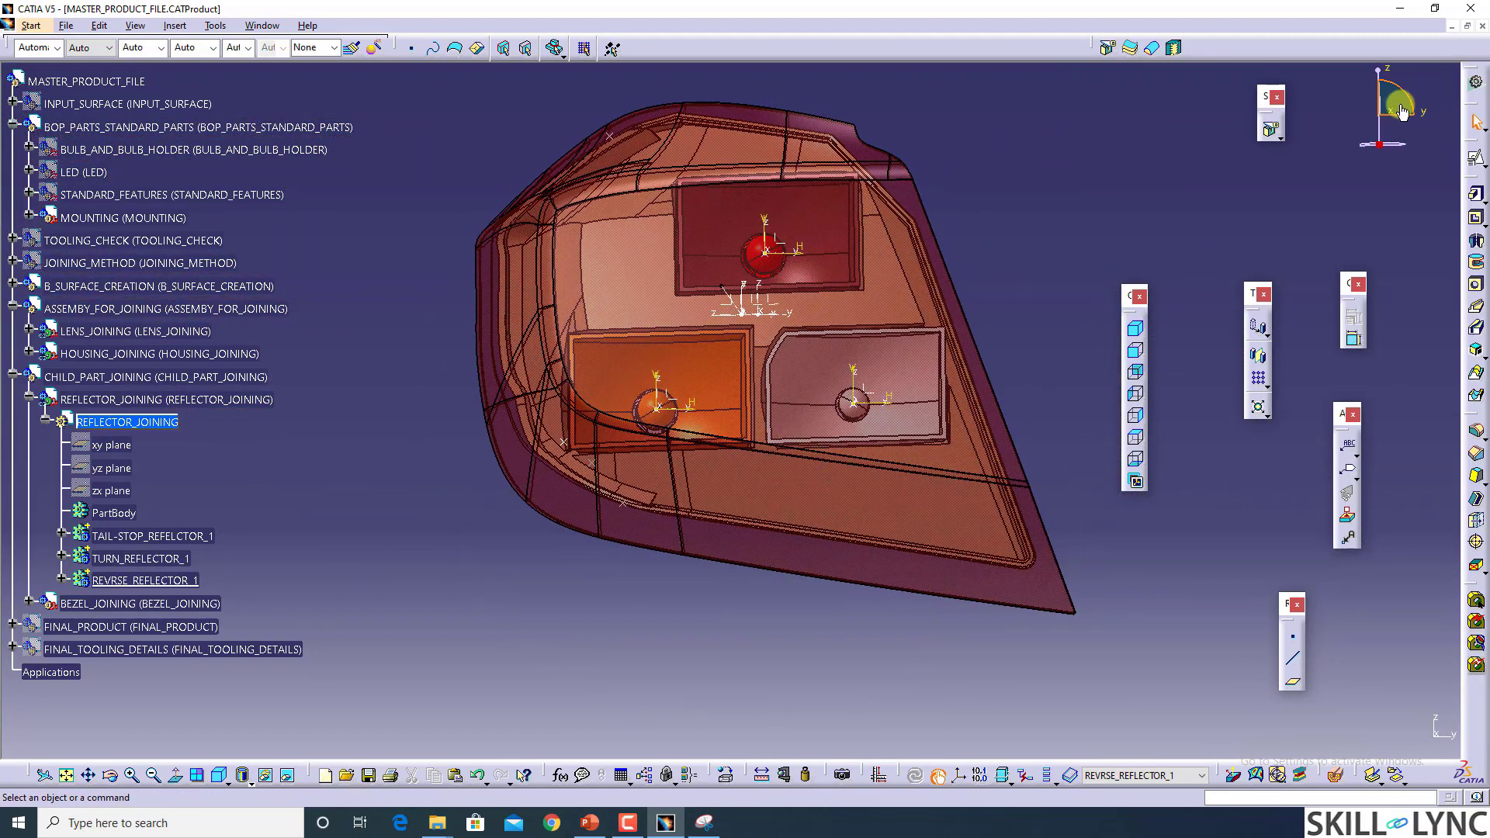
middle_click(745, 340)
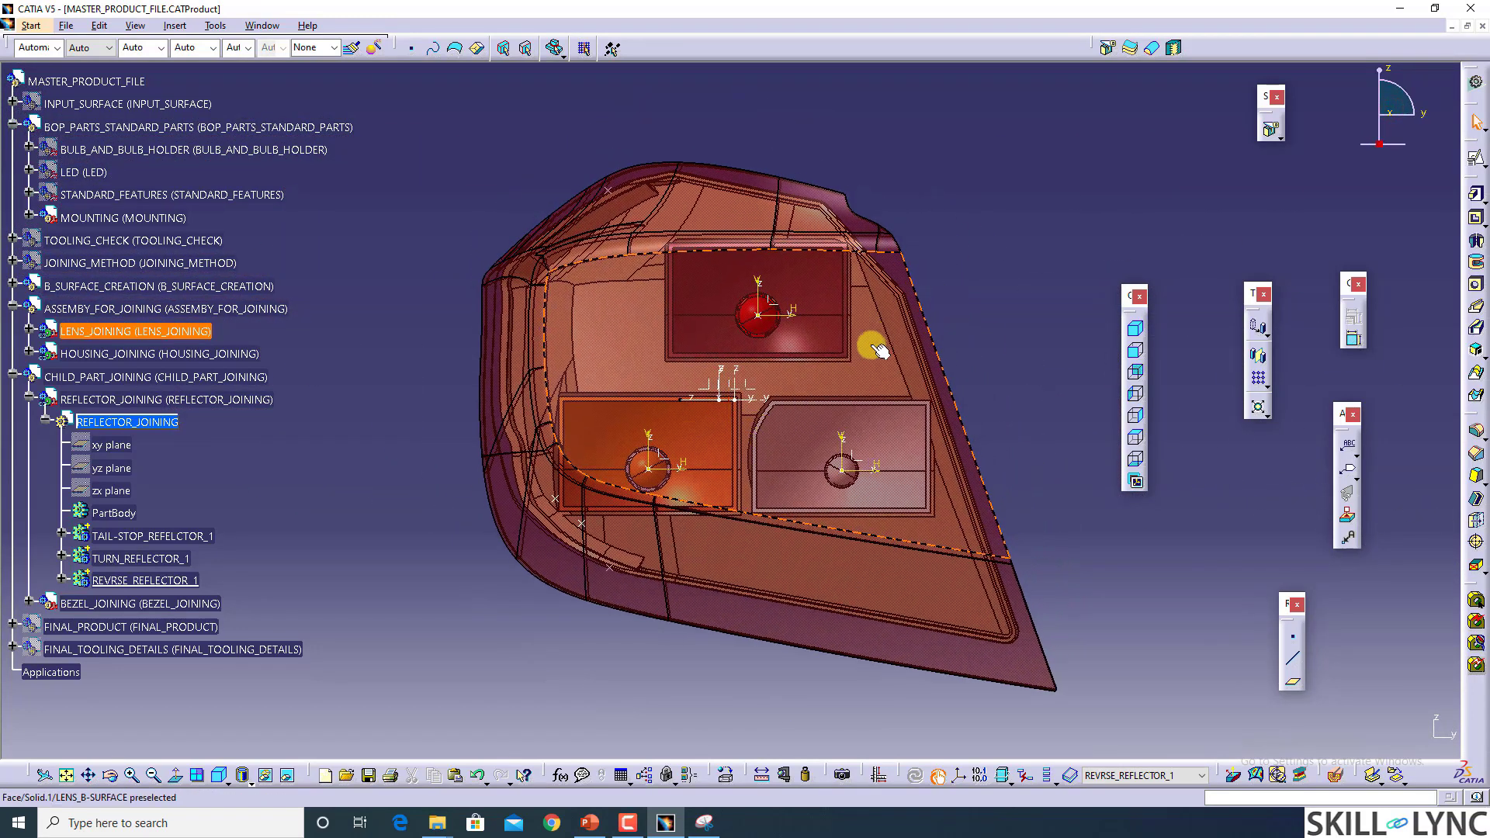
middle_click_drag(860, 358, 520, 427)
middle_click_drag(629, 464, 599, 323)
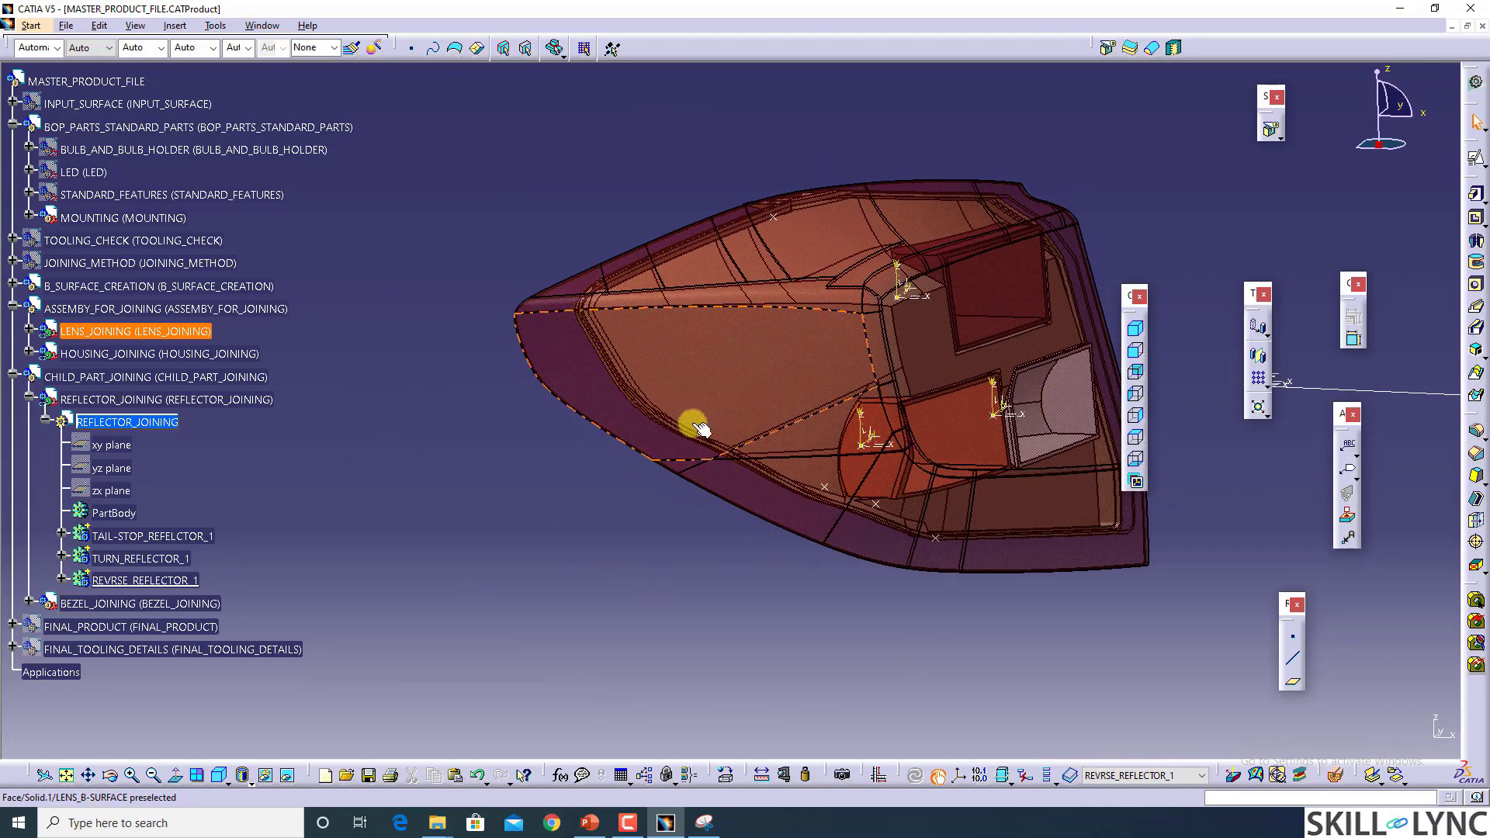
middle_click_drag(643, 361, 614, 426)
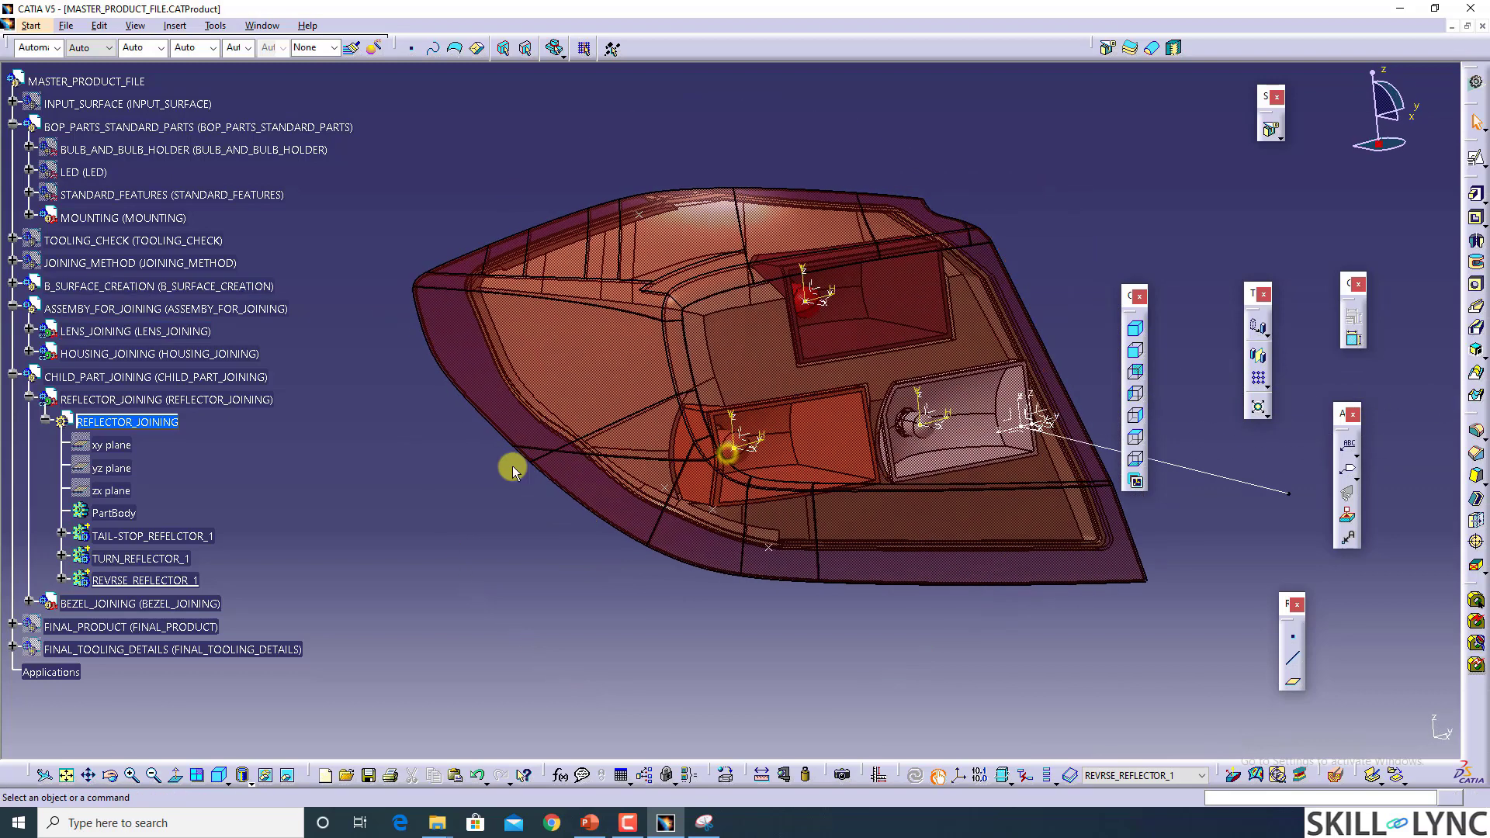
left_click(1413, 120)
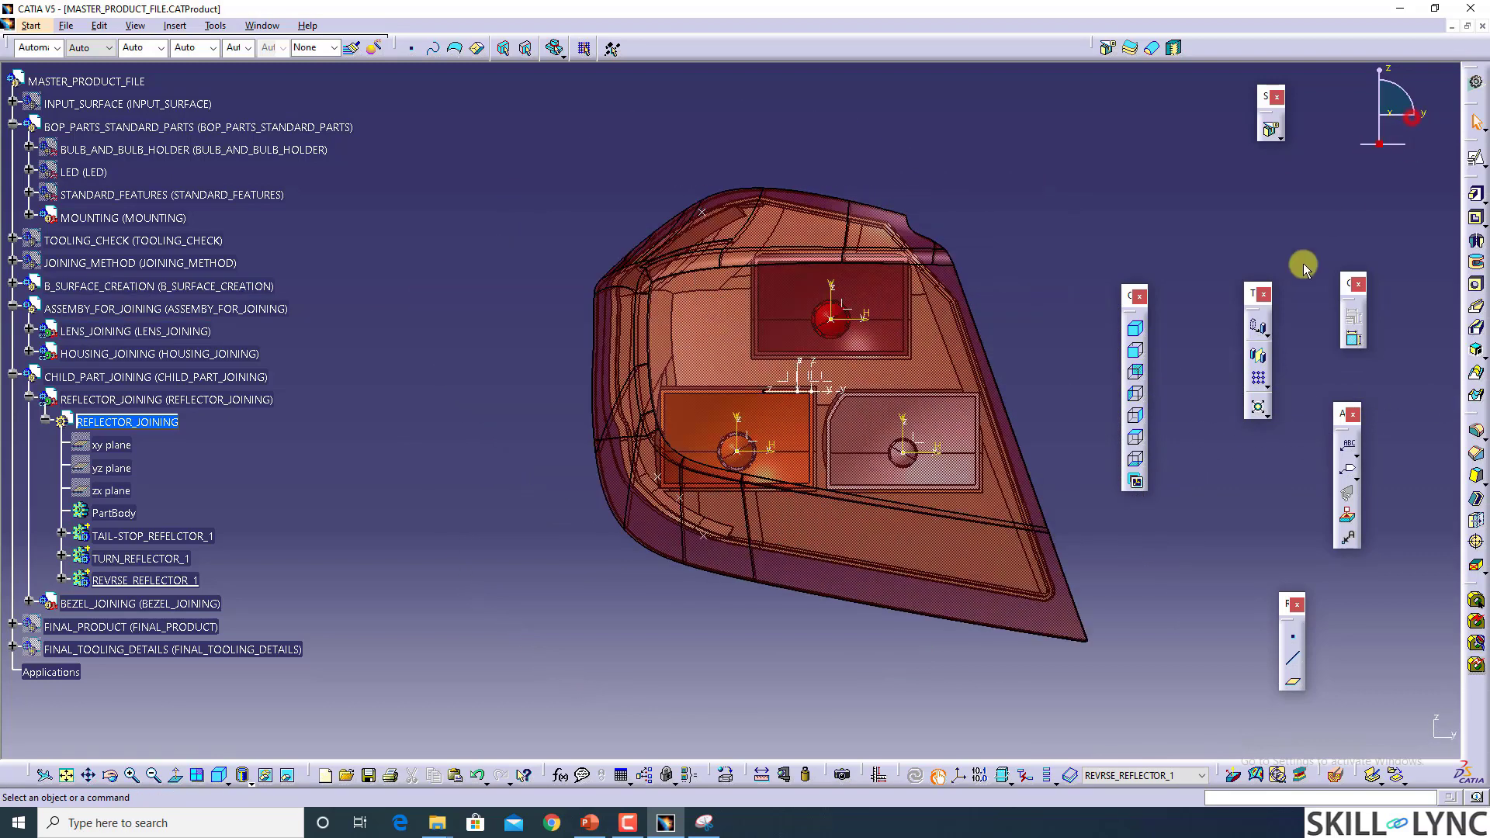
middle_click_drag(903, 441, 846, 435)
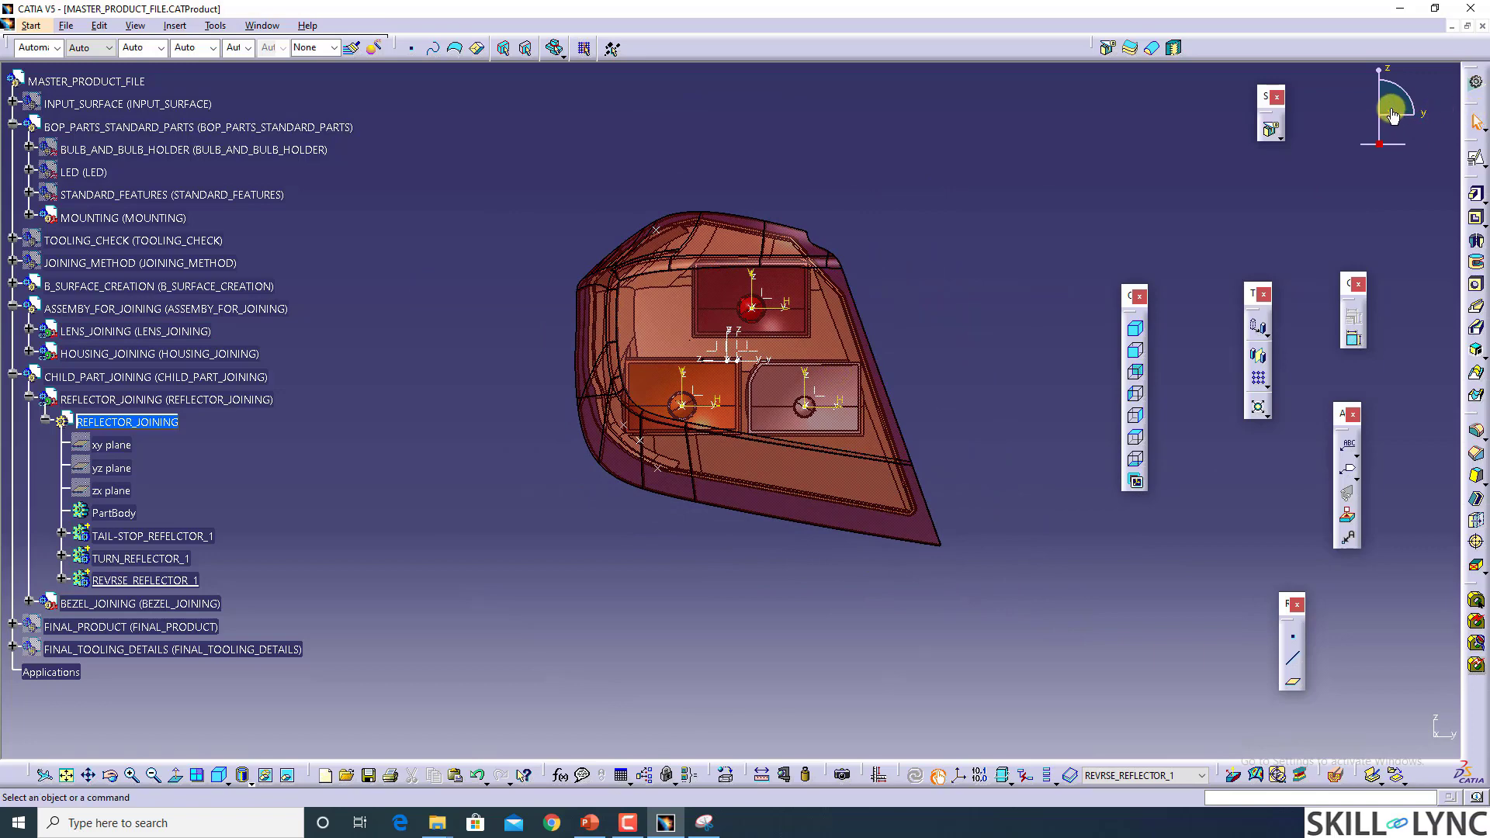
Step: Save MASTER_PRODUCT_FILE and all its modified documents through Save Management
key("alt+f")
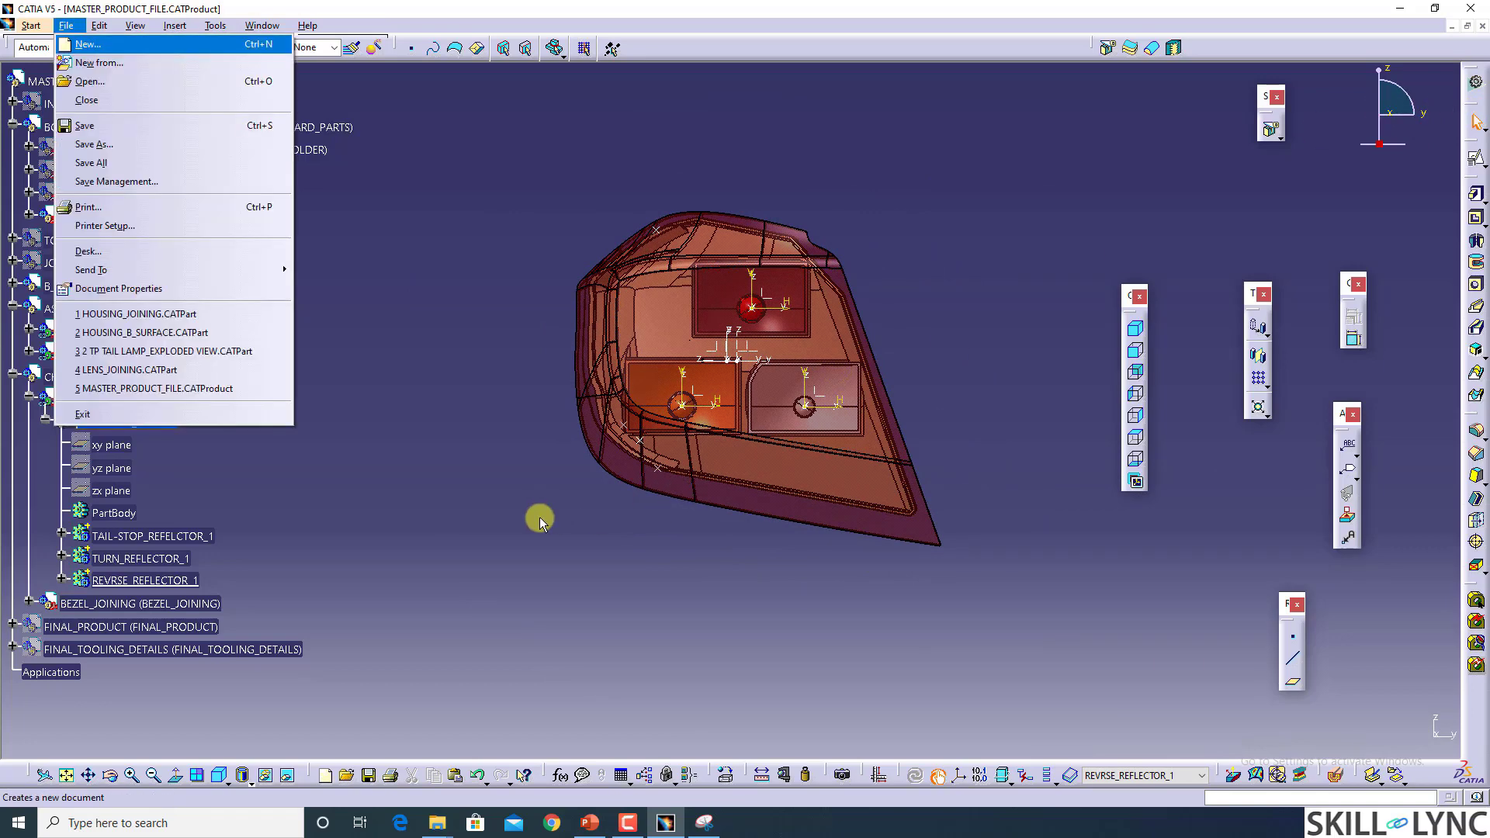
key("v")
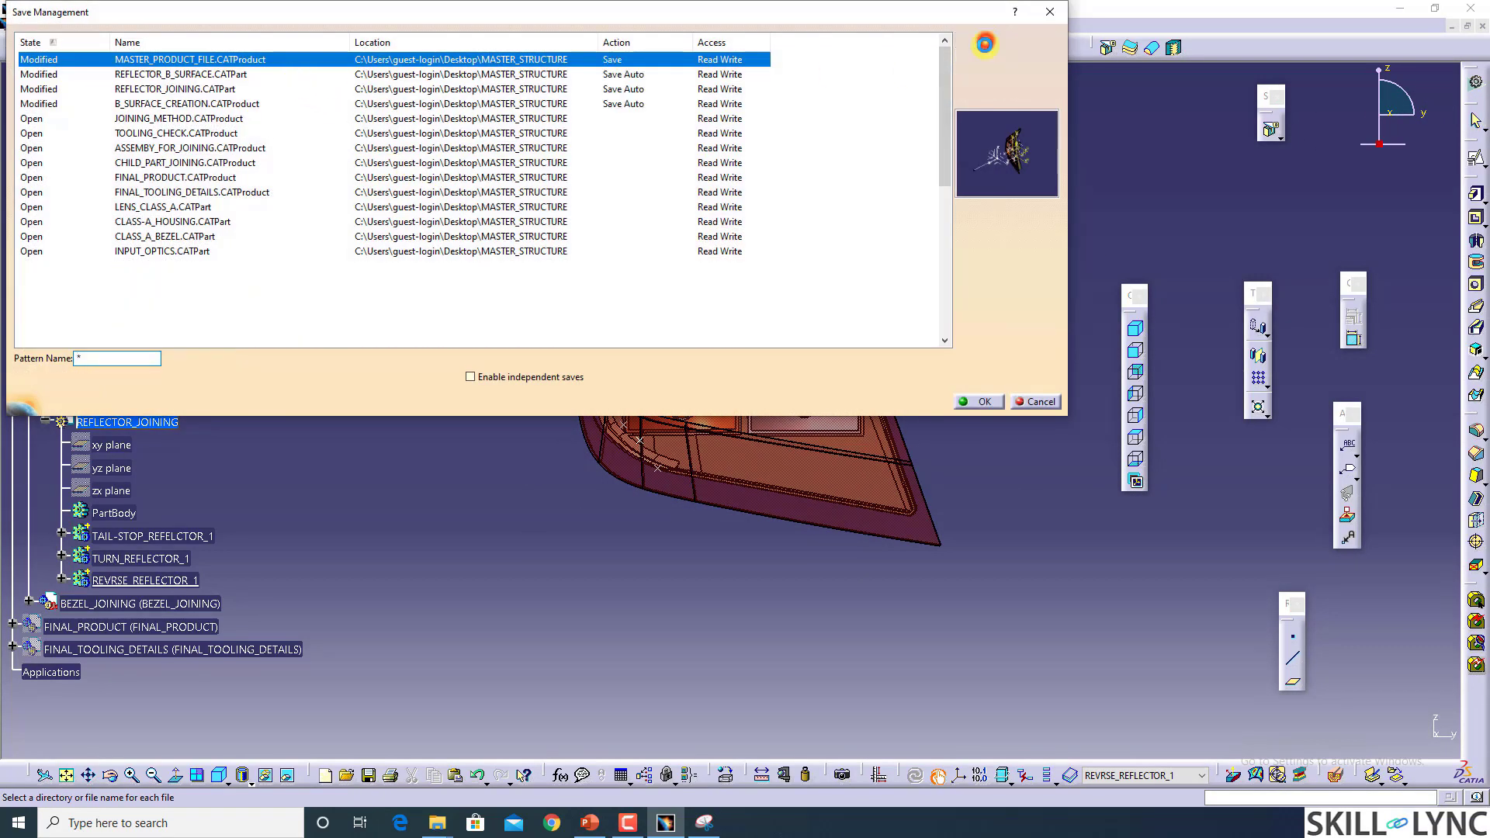
left_click(980, 401)
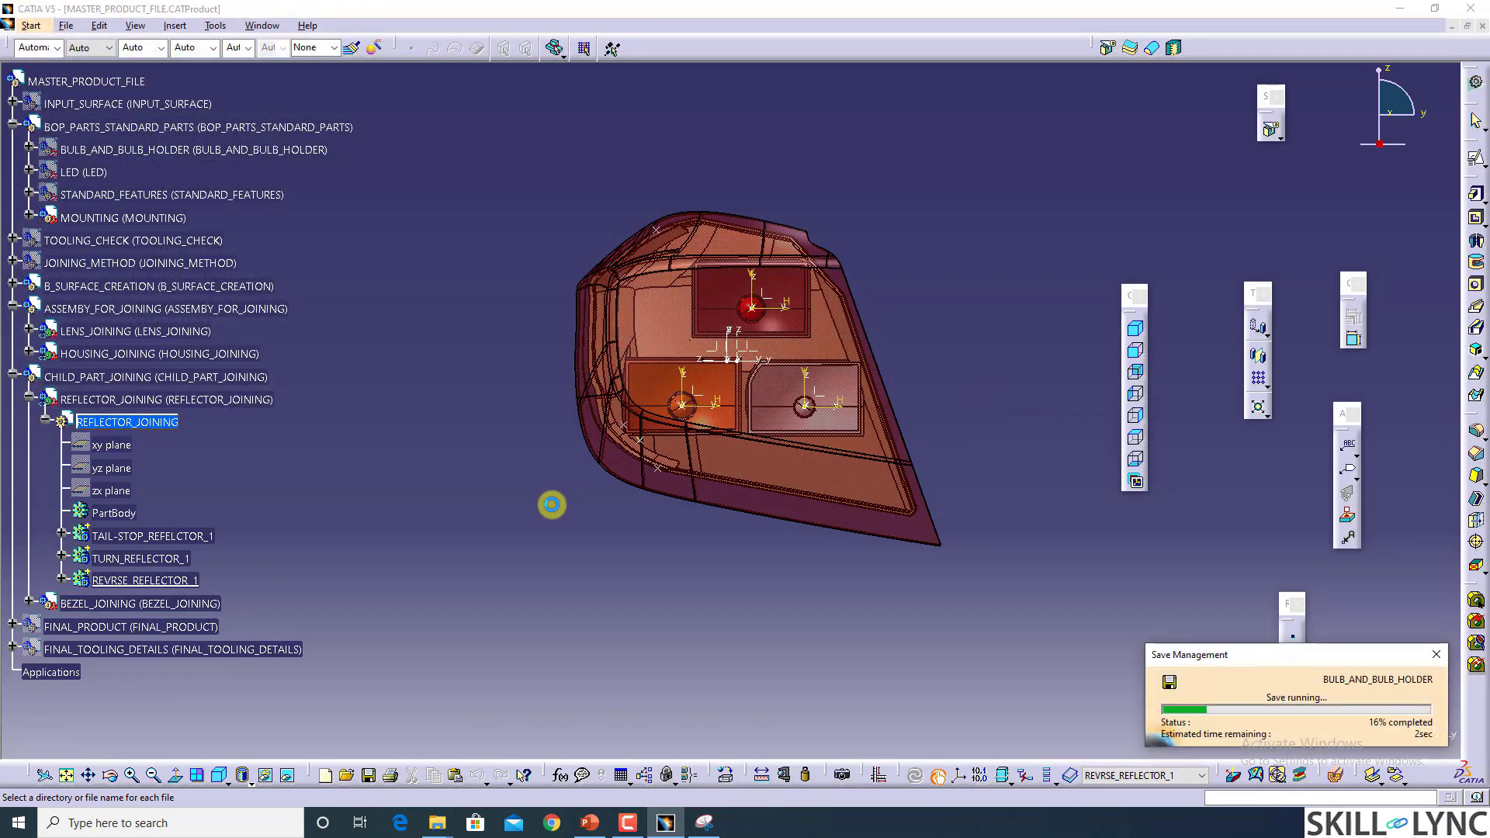